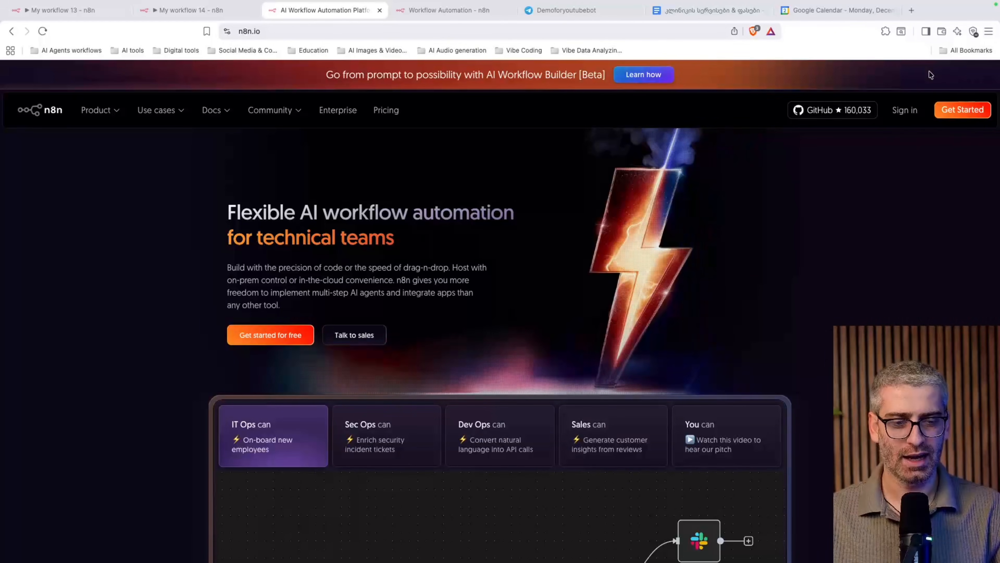
Open the n8n instance's workflows overview showing 97 production executions and 4.1% failure rate
{"action": "left_click", "coordinate": [900, 107]}
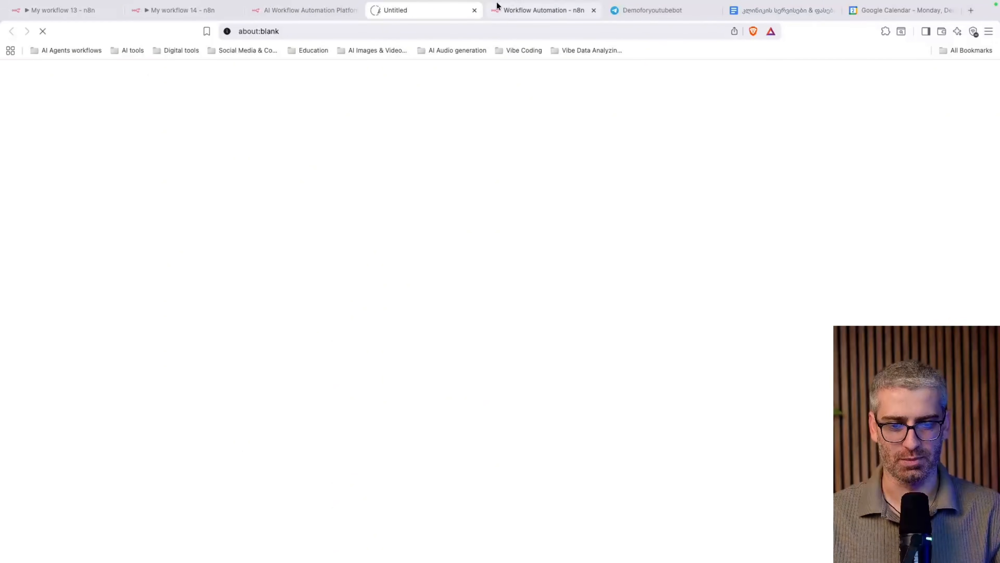
{"action": "left_click", "coordinate": [474, 11]}
{"action": "left_click", "coordinate": [407, 12]}
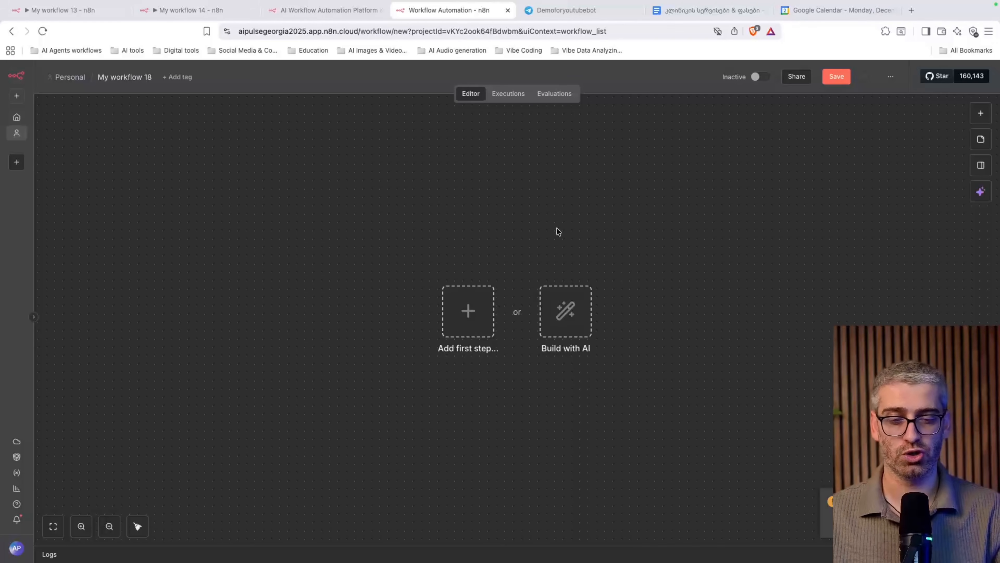
{"action": "left_click", "coordinate": [320, 11]}
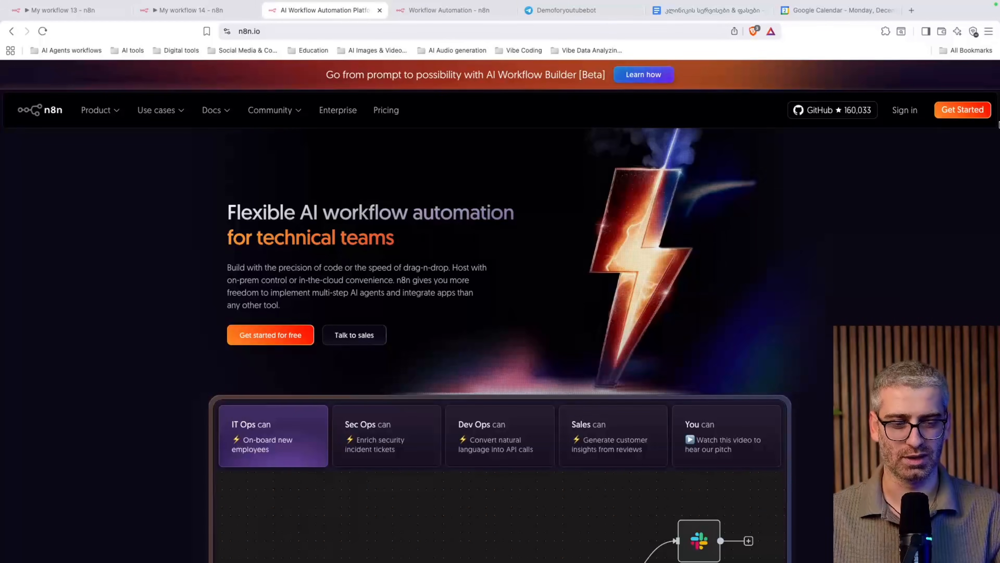
{"action": "left_click", "coordinate": [905, 110]}
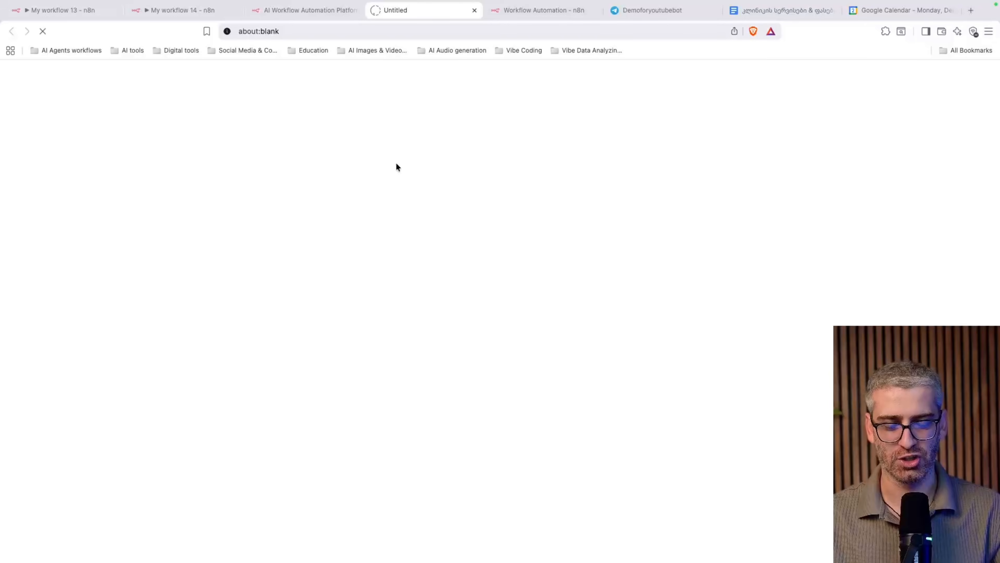
{"action": "left_click", "coordinate": [289, 272]}
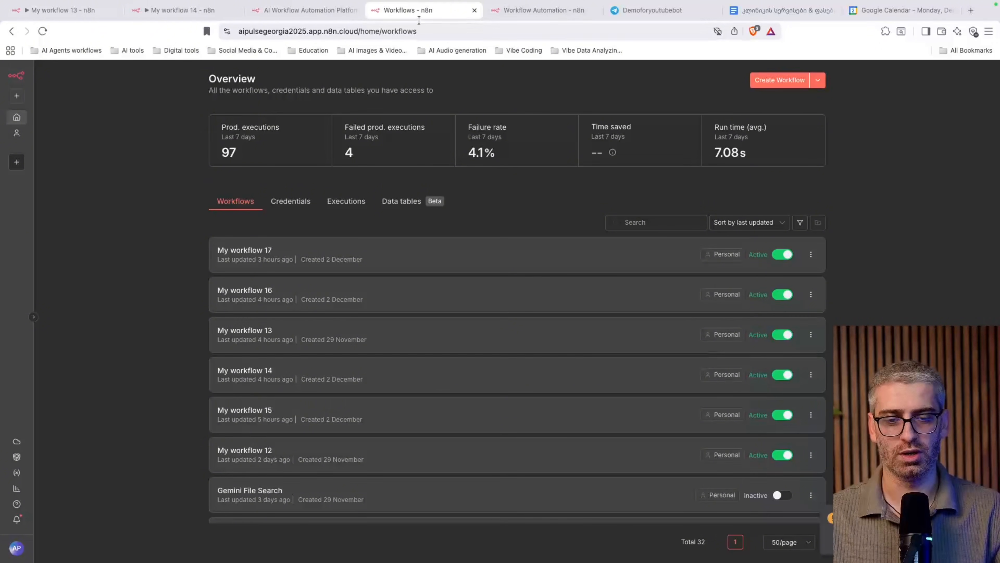
{"action": "left_click", "coordinate": [540, 10]}
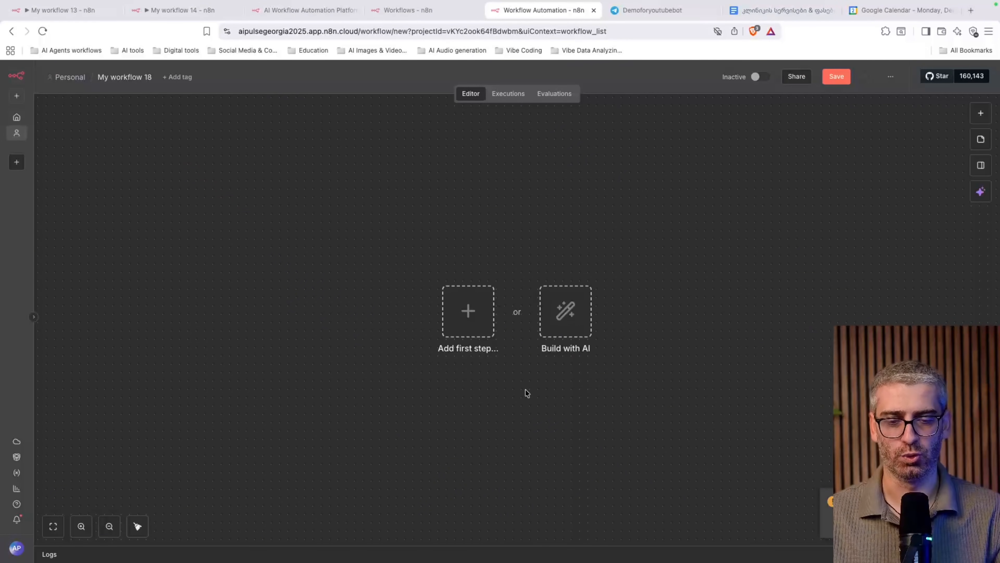
{"action": "left_click", "coordinate": [387, 10]}
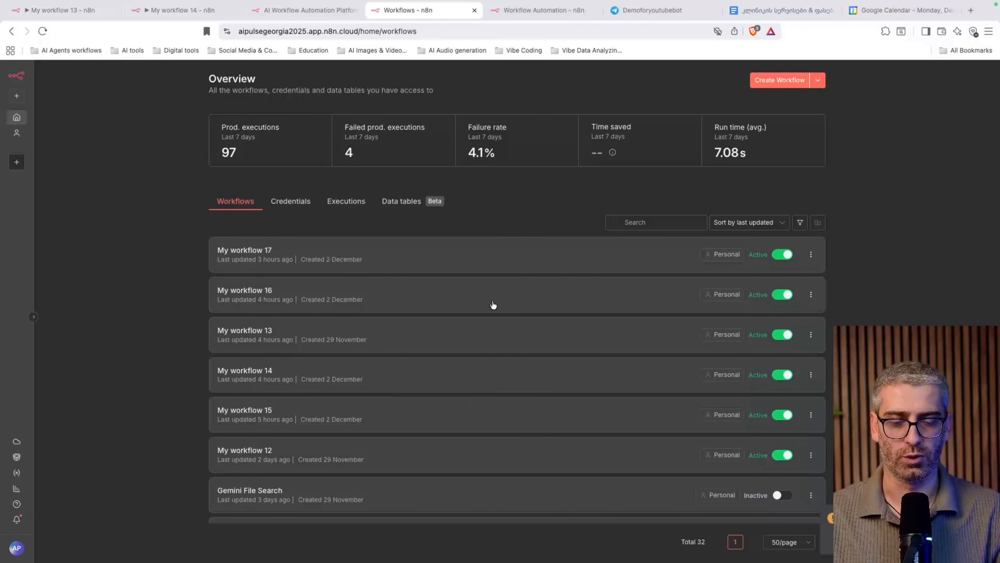
Browse the Credentials, Executions and Data tables pages, then return to the empty My workflow 18 editor
{"action": "scroll", "coordinate": [705, 357], "scroll_direction": "down", "scroll_amount": 10}
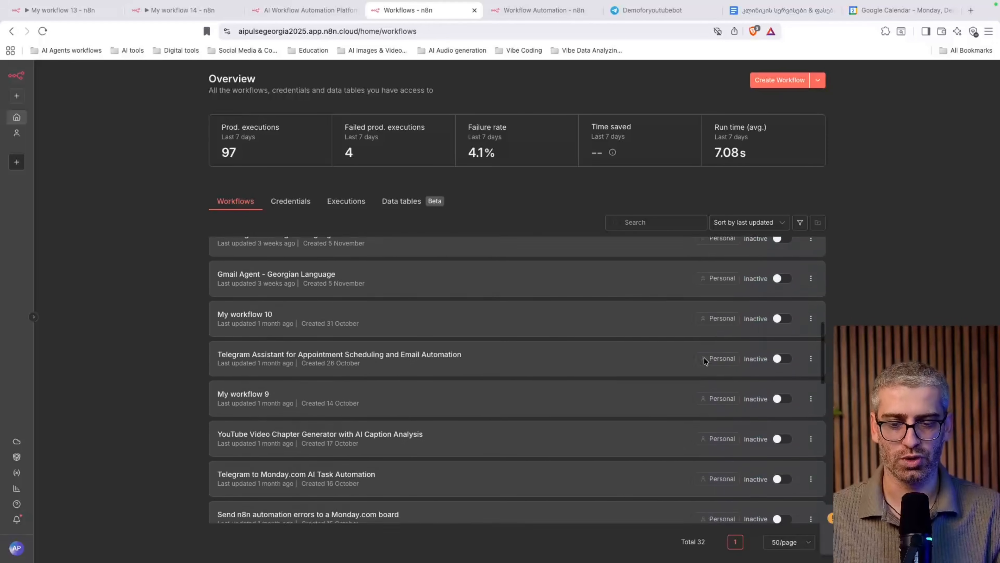
{"action": "scroll", "coordinate": [704, 360], "scroll_direction": "up", "scroll_amount": 5}
{"action": "left_click", "coordinate": [306, 203]}
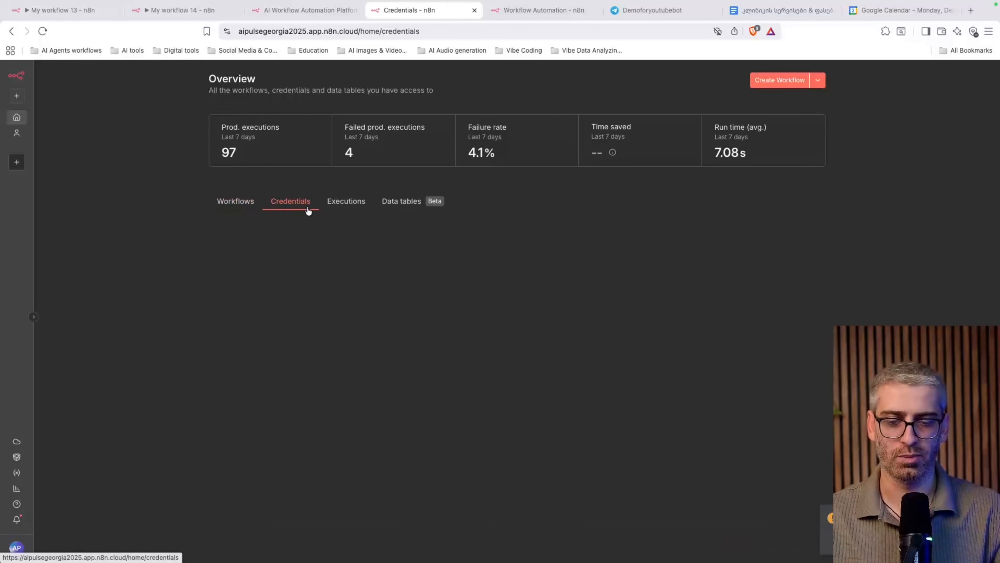
{"action": "left_click", "coordinate": [354, 207]}
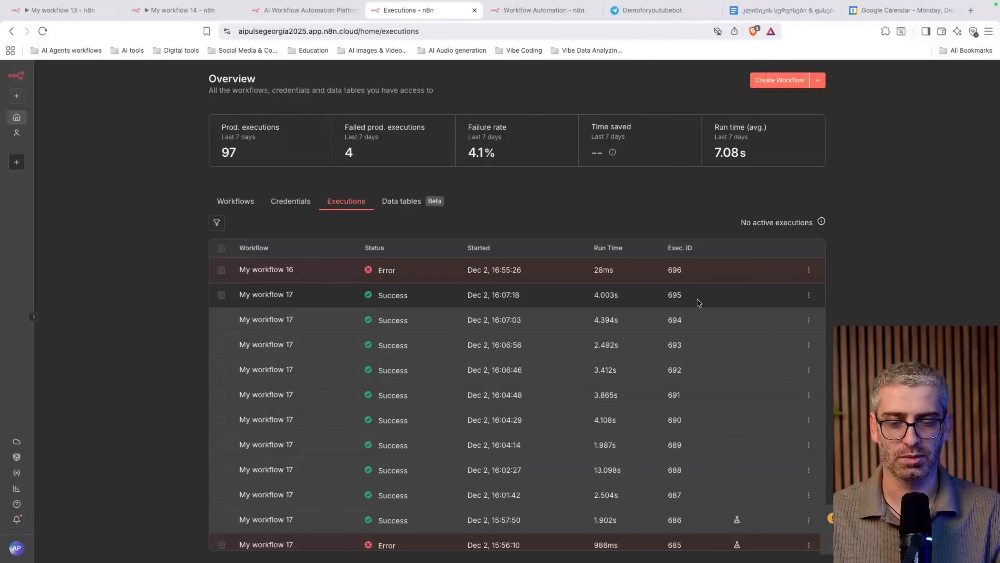
{"action": "left_click", "coordinate": [404, 205]}
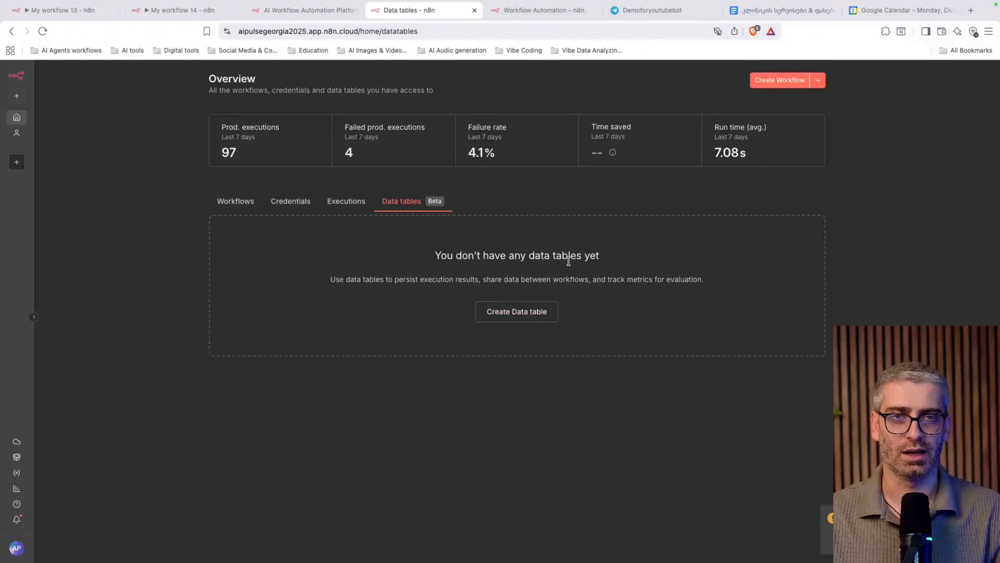
{"action": "left_click", "coordinate": [228, 202]}
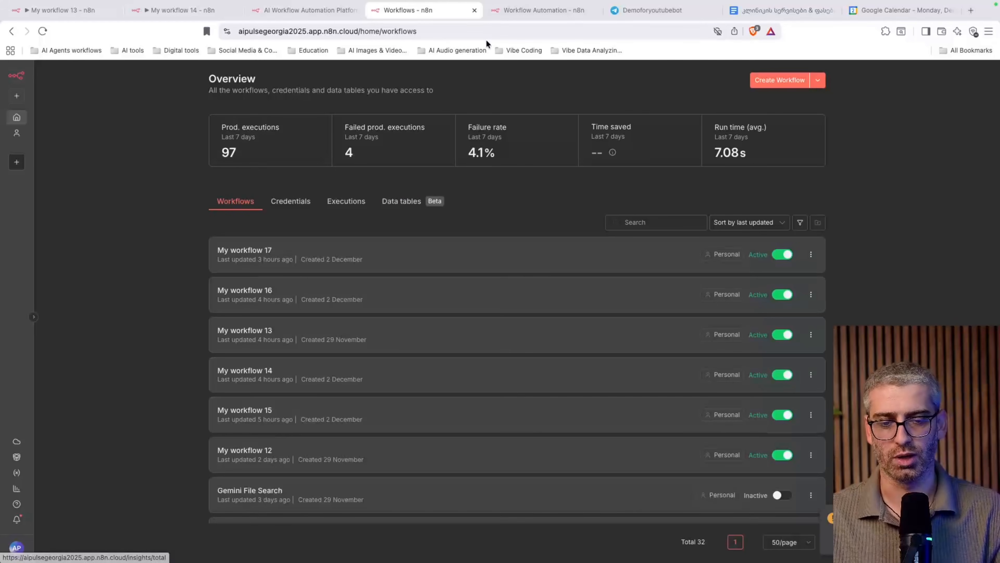
{"action": "left_click", "coordinate": [530, 12]}
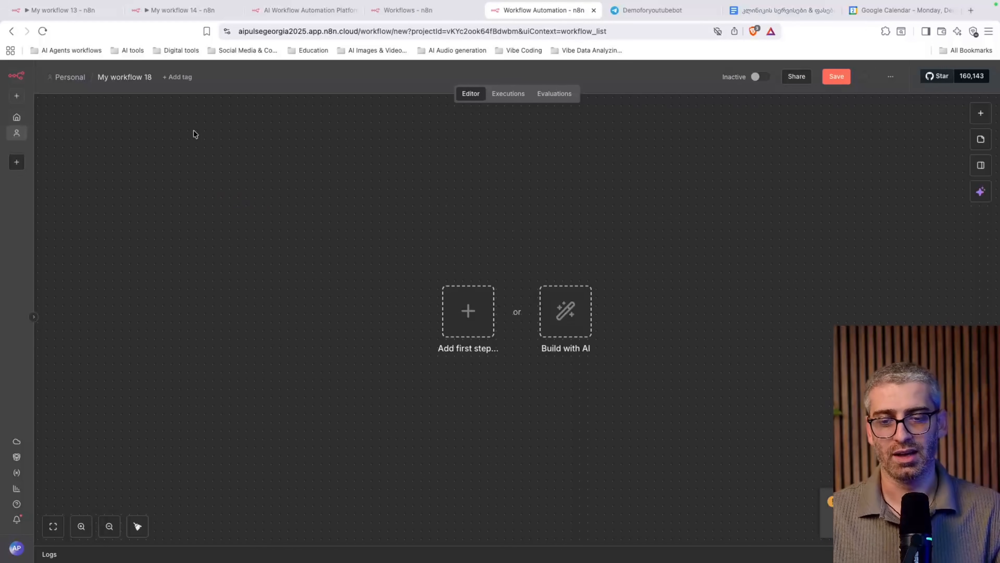
Compare My workflow 13 with My workflow 14, selecting its six nodes, and end on My workflow 14
{"action": "left_click", "coordinate": [55, 10]}
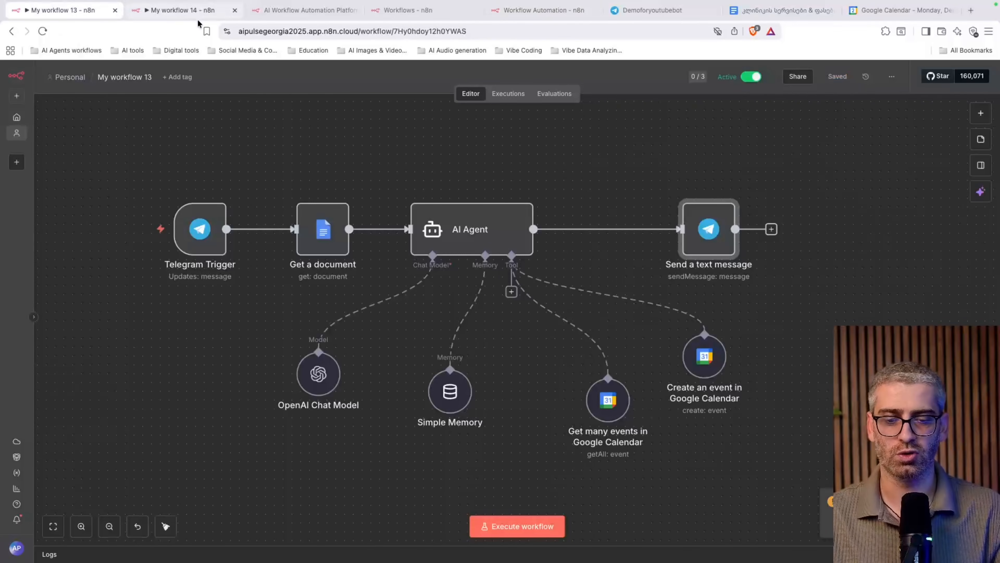
{"action": "left_click", "coordinate": [166, 15]}
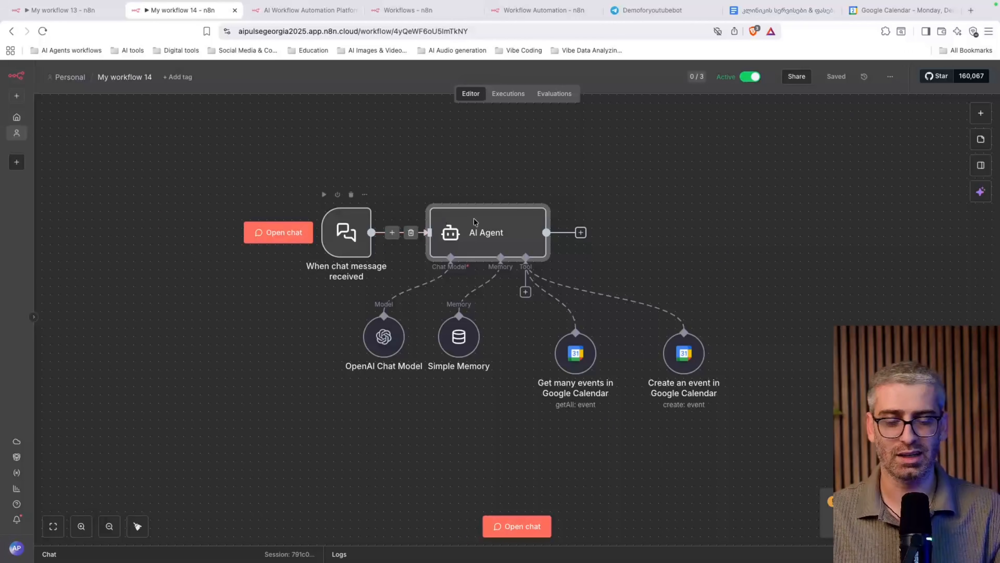
{"action": "left_click_drag", "start_coordinate": [266, 153], "coordinate": [759, 440]}
{"action": "left_click", "coordinate": [158, 216]}
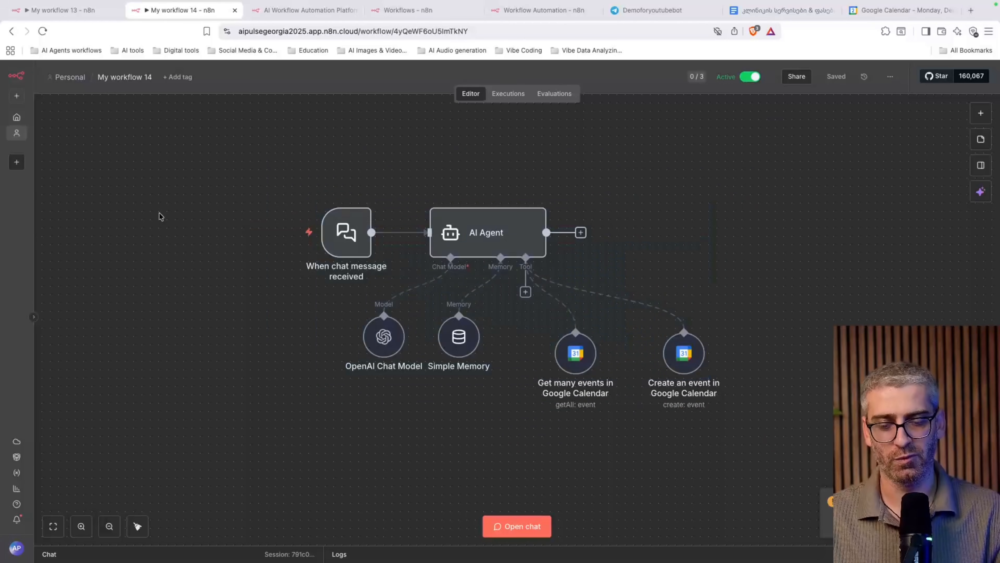
{"action": "left_click", "coordinate": [46, 17]}
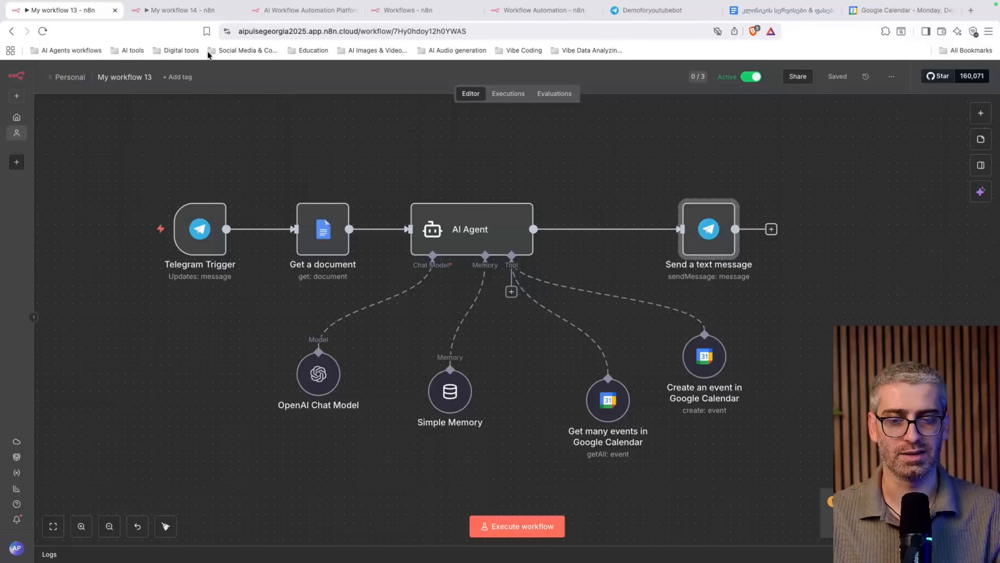
{"action": "left_click", "coordinate": [161, 11]}
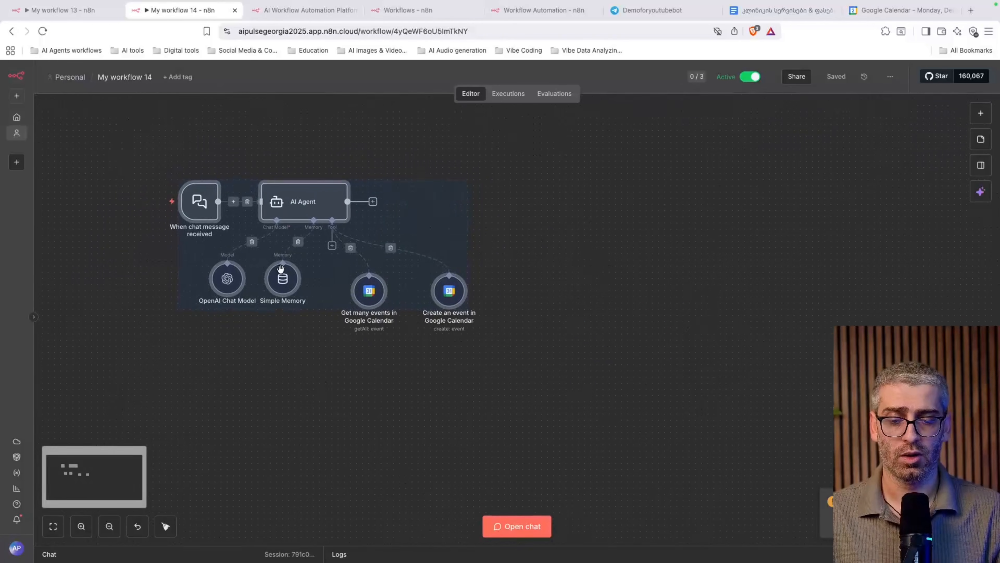
Deselect the nodes and switch to the Telegram-triggered My workflow 13 with its Google Calendar tools
{"action": "scroll", "coordinate": [280, 269], "scroll_direction": "left", "scroll_amount": 2}
{"action": "left_click", "coordinate": [149, 177]}
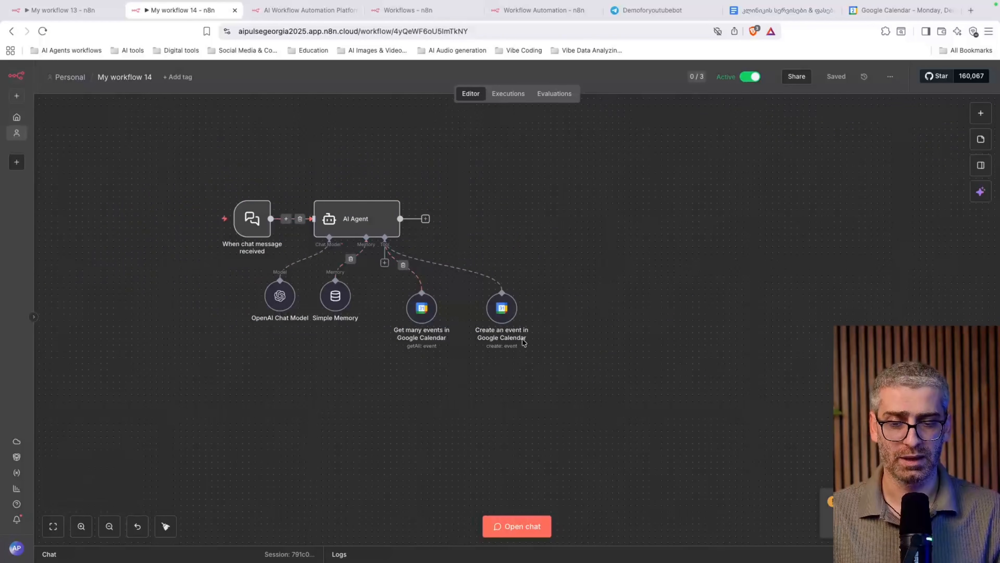
{"action": "left_click", "coordinate": [70, 13]}
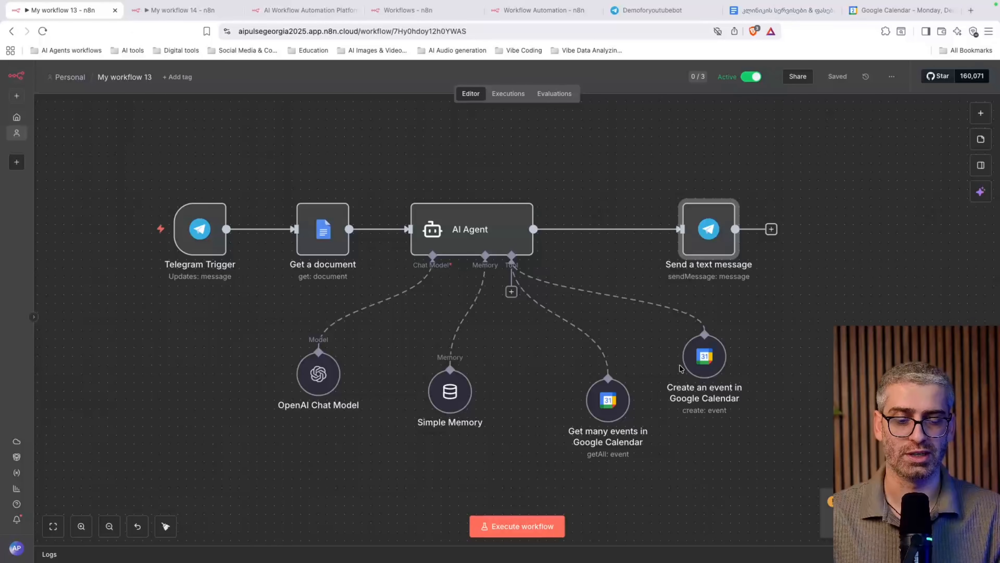
{"action": "mouse_move", "coordinate": [708, 344]}
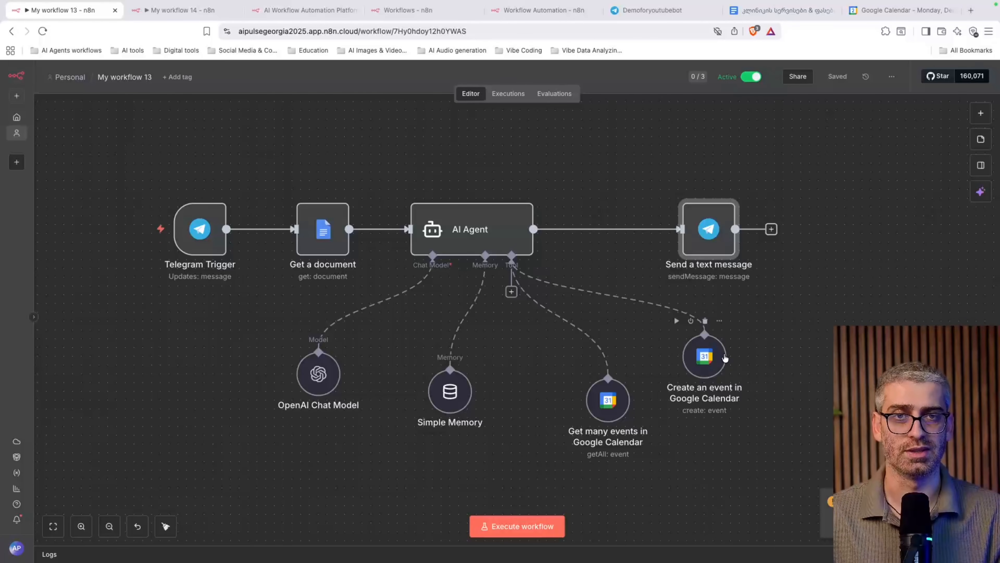
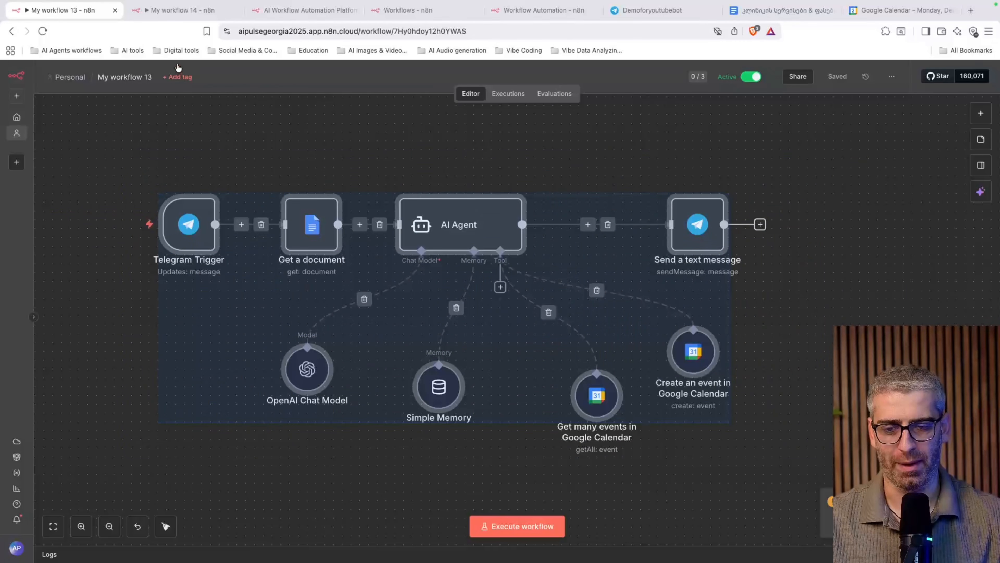
Send 'gamarjoba' in My workflow 14's test chat, then open the When chat message received node
{"action": "left_click", "coordinate": [173, 10]}
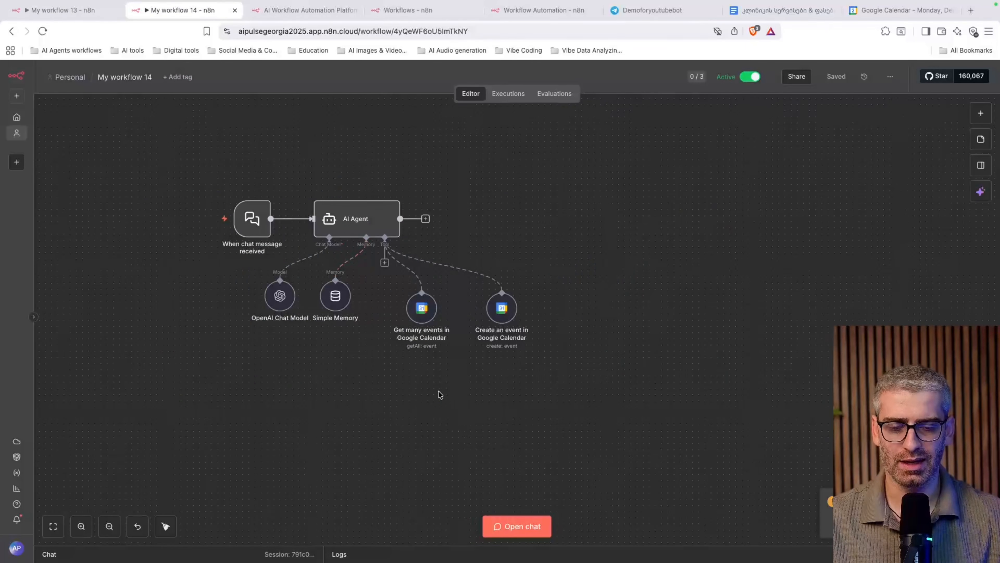
{"action": "scroll", "coordinate": [440, 394], "scroll_direction": "left", "scroll_amount": 3}
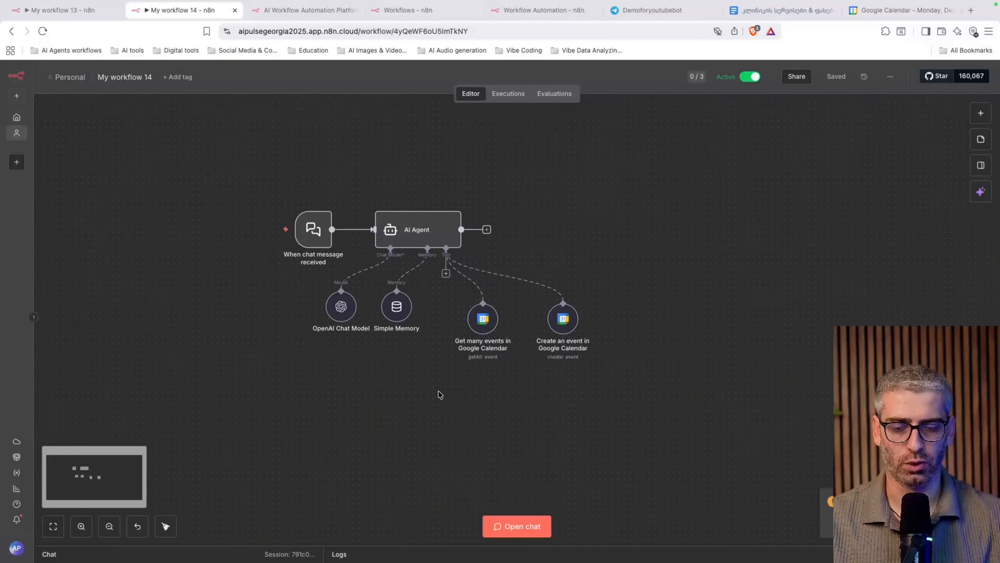
{"action": "mouse_move", "coordinate": [321, 229]}
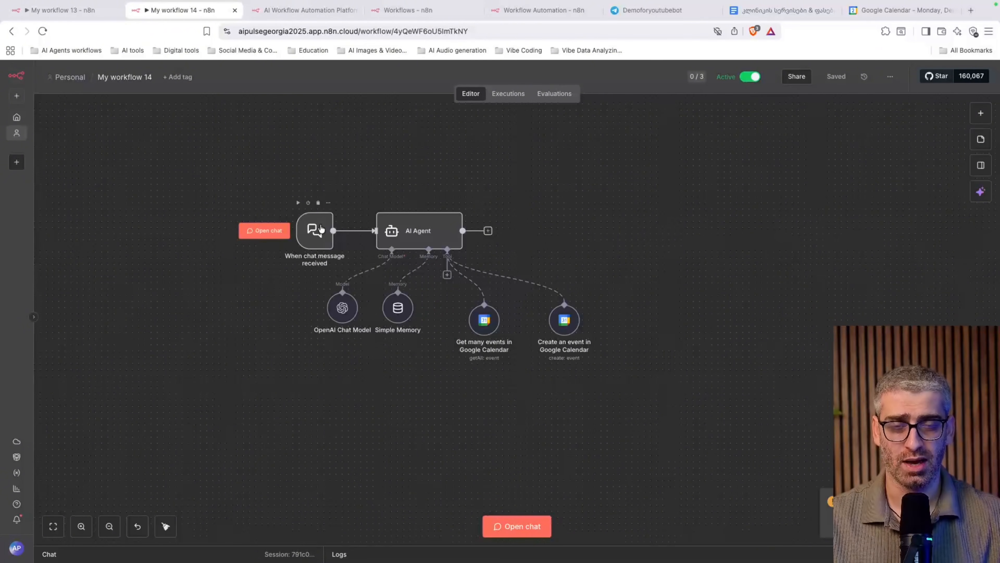
{"action": "left_click", "coordinate": [521, 529]}
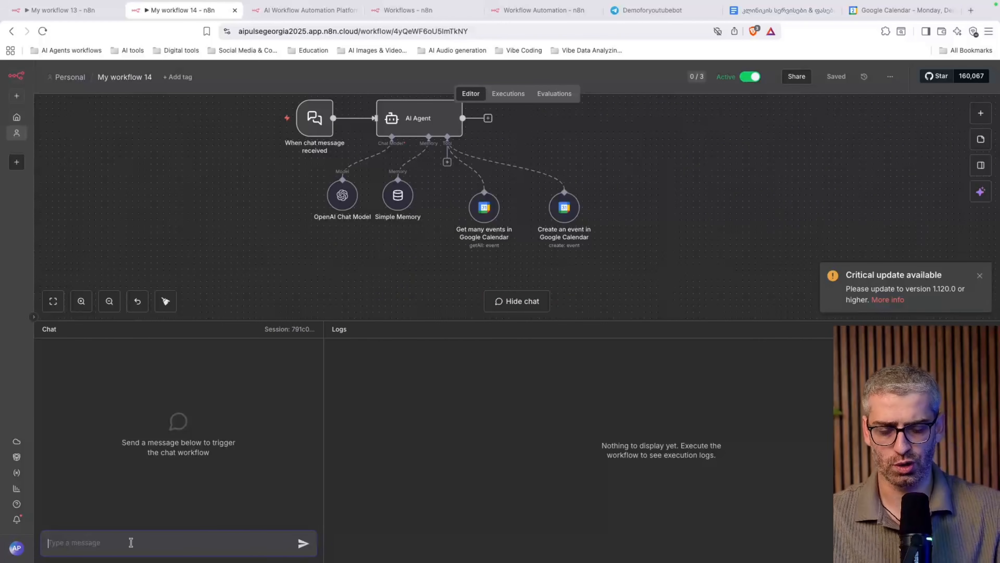
{"action": "type", "text": "gamarjoba"}
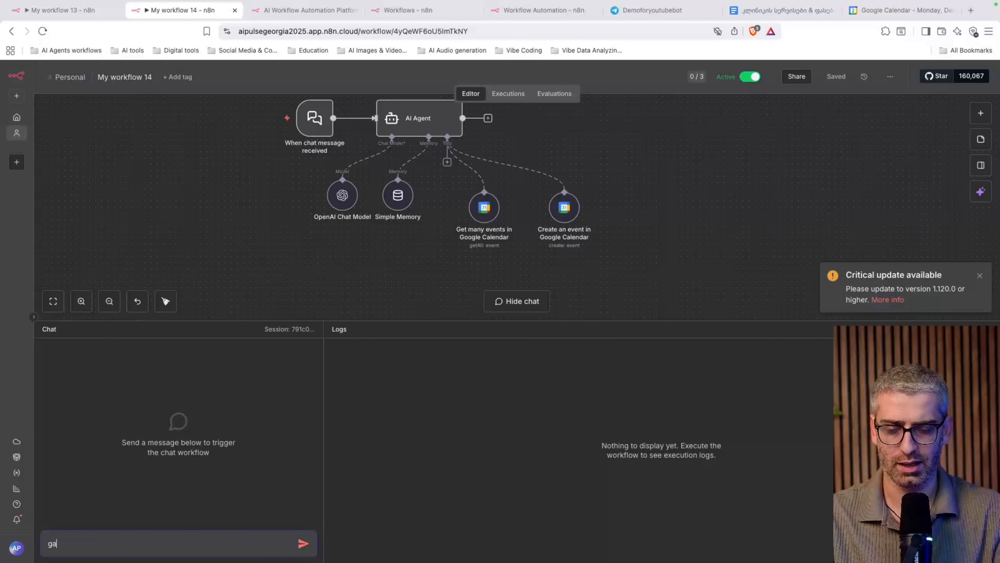
{"action": "key", "text": "Return"}
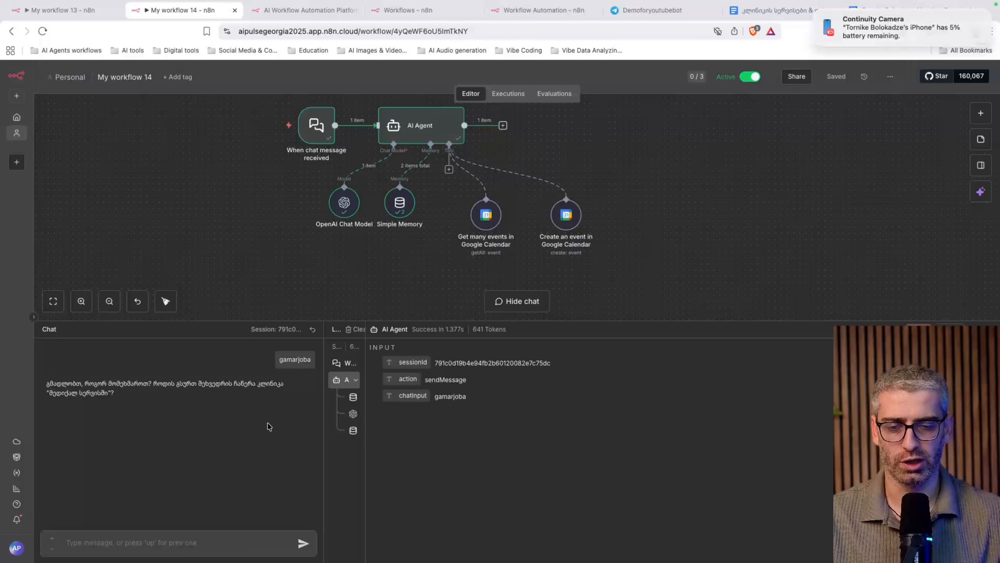
{"action": "left_click", "coordinate": [320, 136]}
{"action": "double_click", "coordinate": [319, 135]}
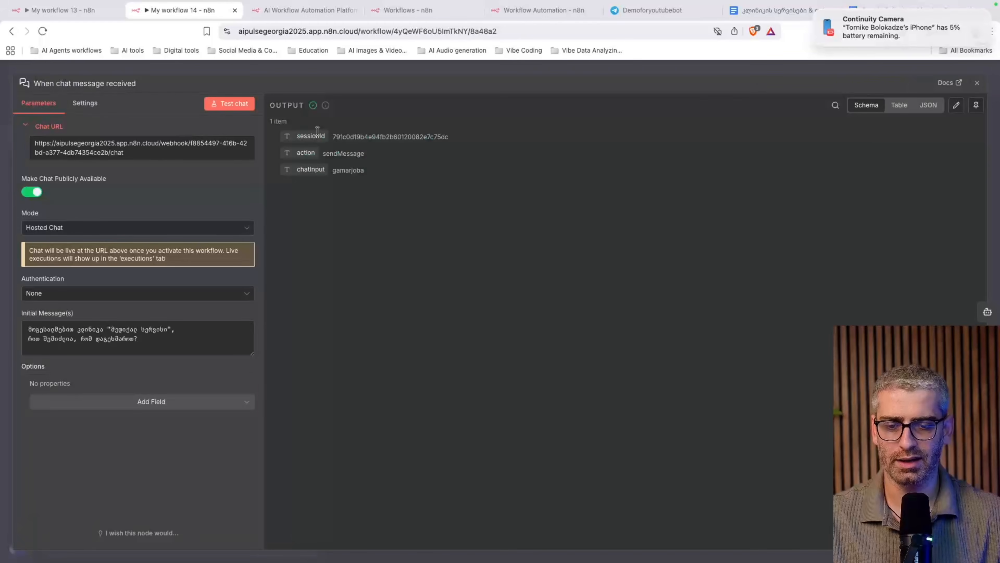
Copy the trigger's public Chat URL and load the hosted chat in a new browser tab
{"action": "left_click", "coordinate": [114, 154]}
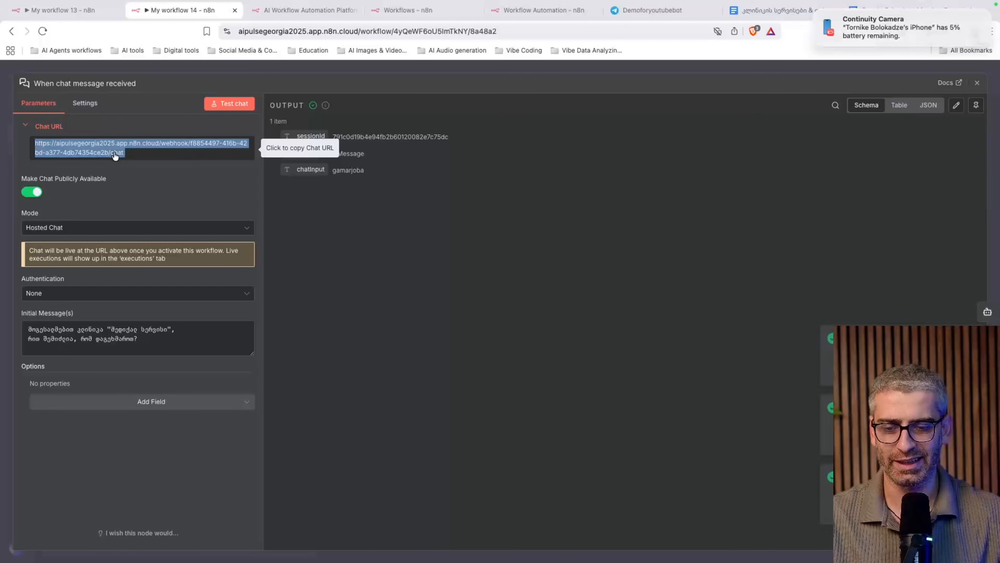
{"action": "left_click", "coordinate": [977, 82]}
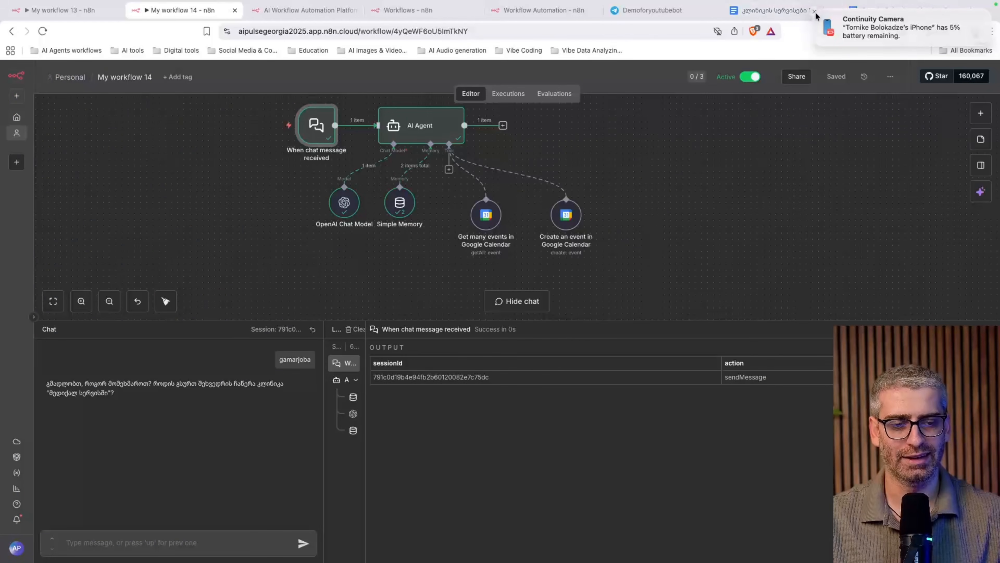
{"action": "left_click", "coordinate": [971, 11]}
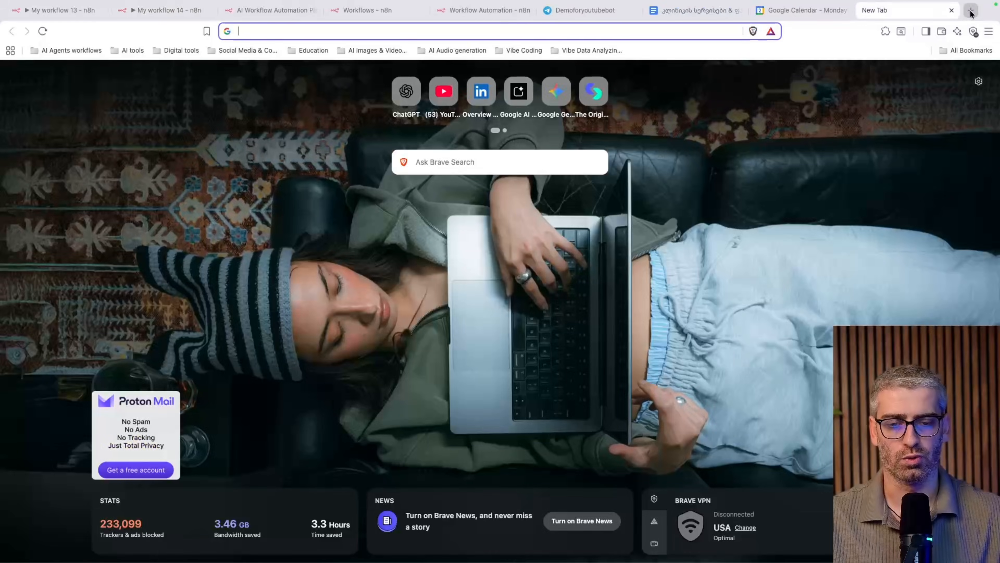
{"action": "key", "text": "super+v"}
{"action": "key", "text": "Return"}
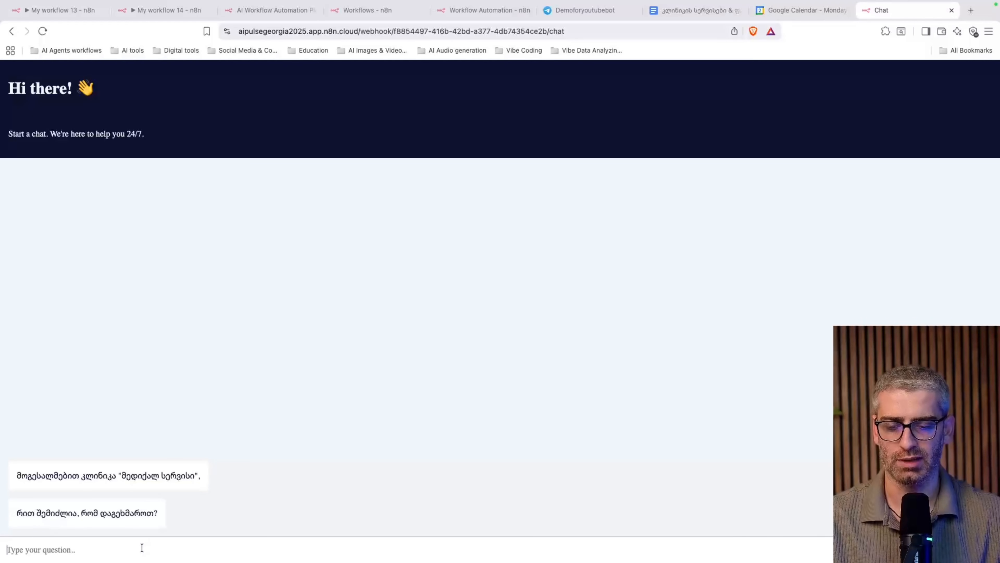
In the hosted chat, greet the bot, request tomorrow at 6, then send a name and phone number
{"action": "type", "text": "გამარჯობა"}
{"action": "key", "text": "Return"}
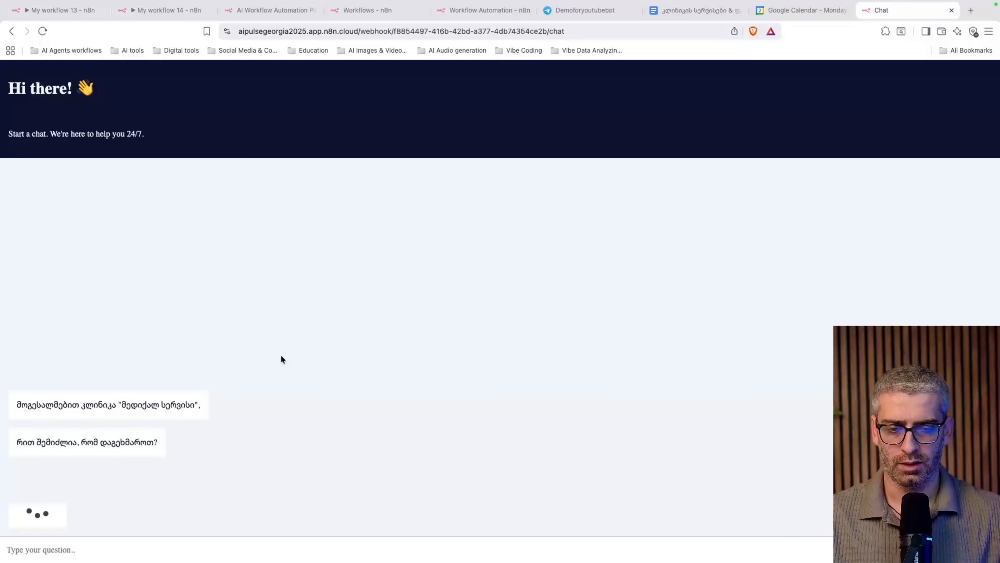
{"action": "left_click", "coordinate": [514, 31]}
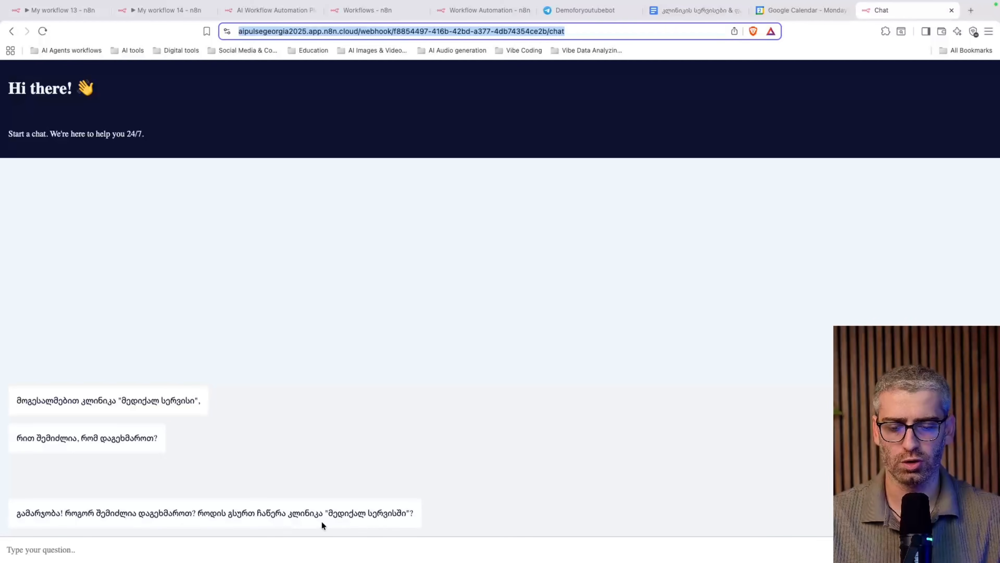
{"action": "left_click", "coordinate": [178, 552]}
{"action": "type", "text": "მე მსურს ჩ"}
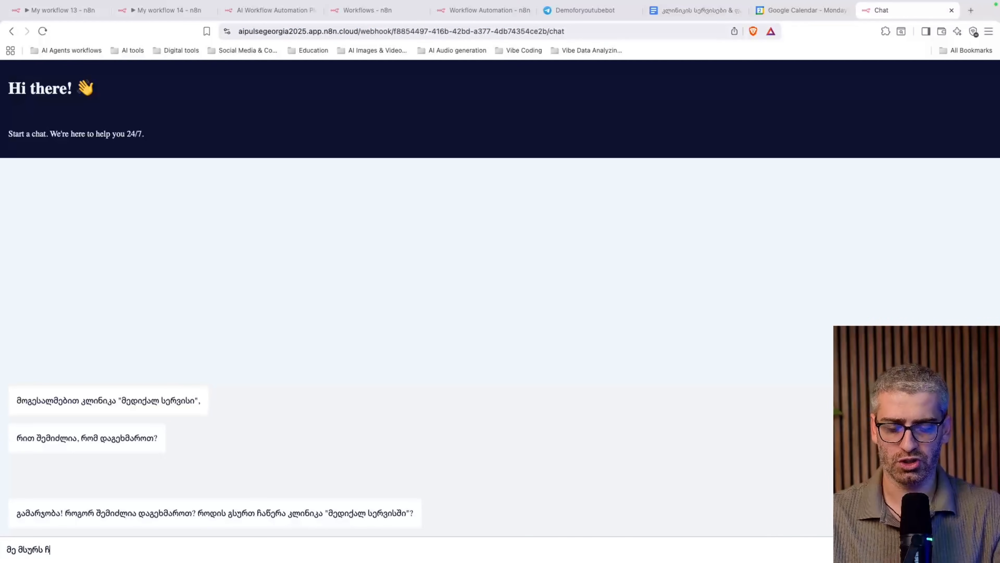
{"action": "type", "text": "აწერა ხვალ 6"}
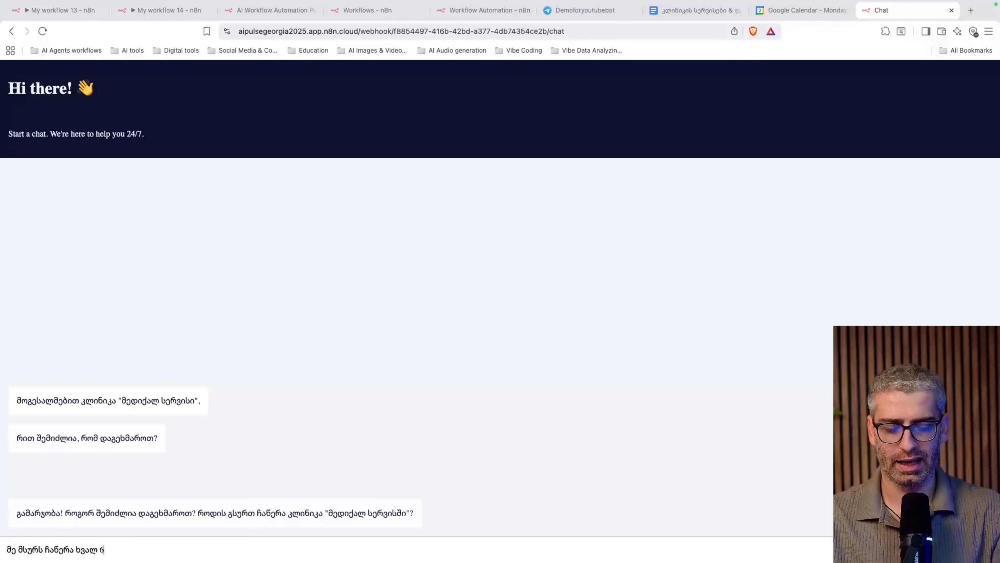
{"action": "type", "text": " საათზე"}
{"action": "key", "text": "Return"}
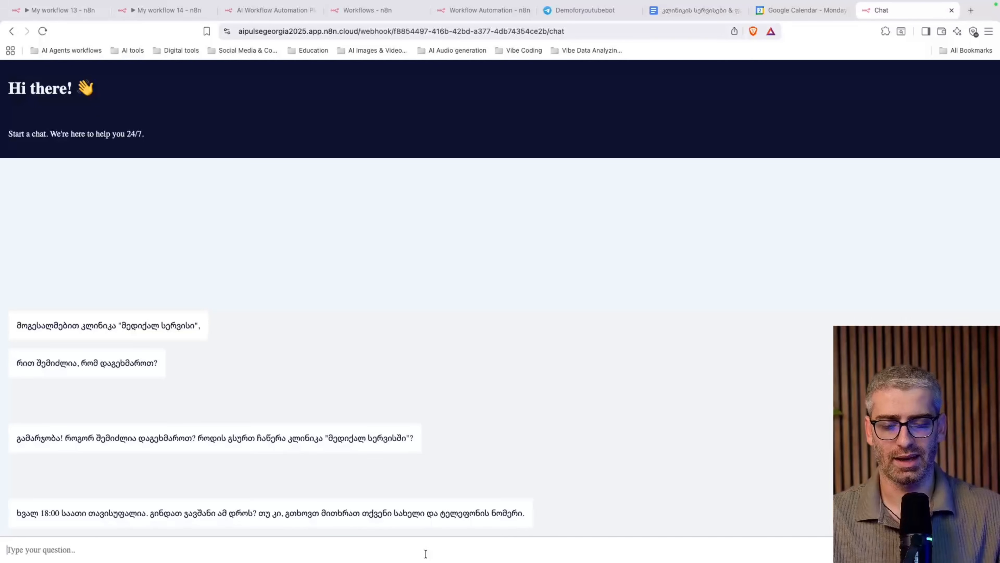
{"action": "type", "text": "თორნიკ"}
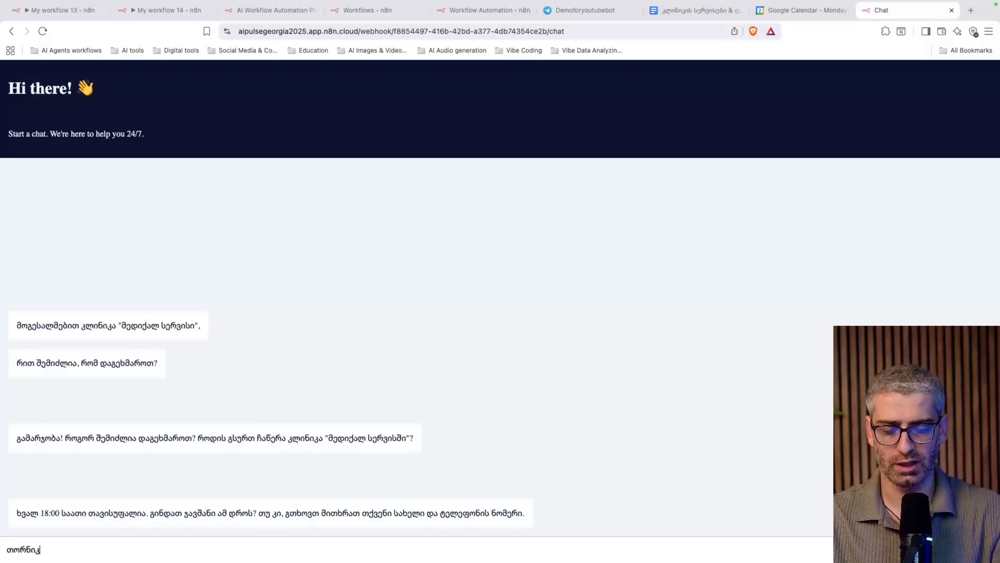
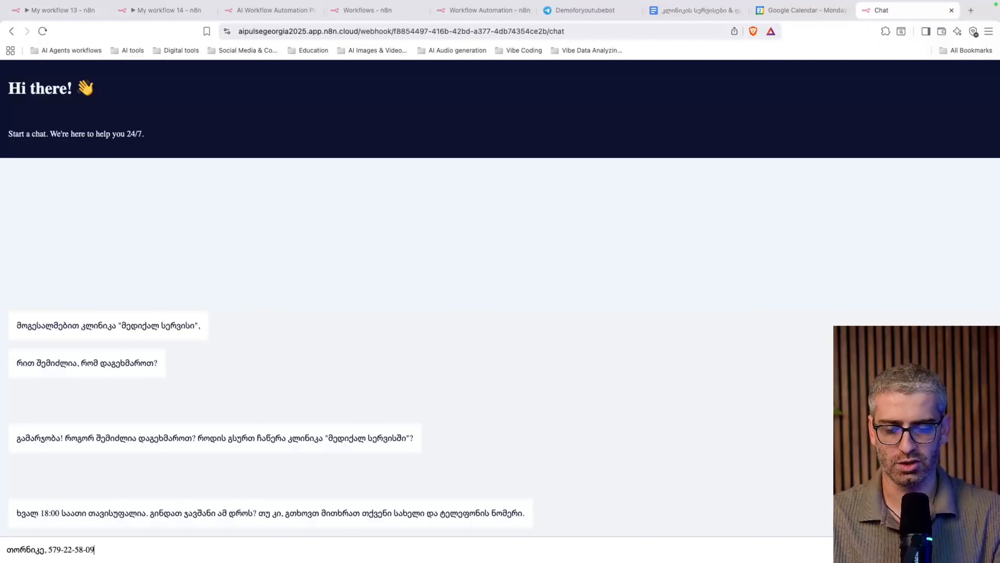
{"action": "key", "text": "Return"}
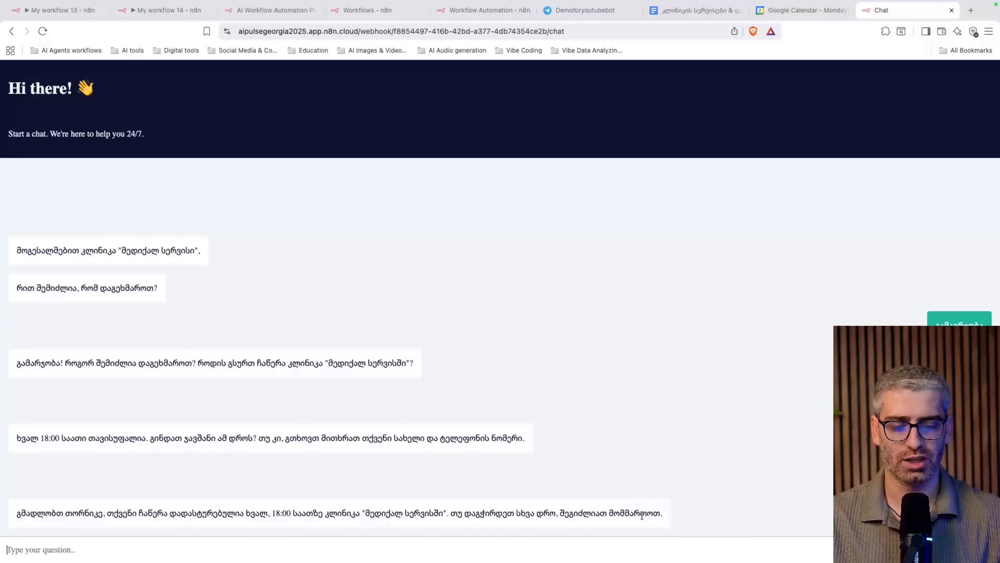
{"action": "left_click", "coordinate": [773, 16]}
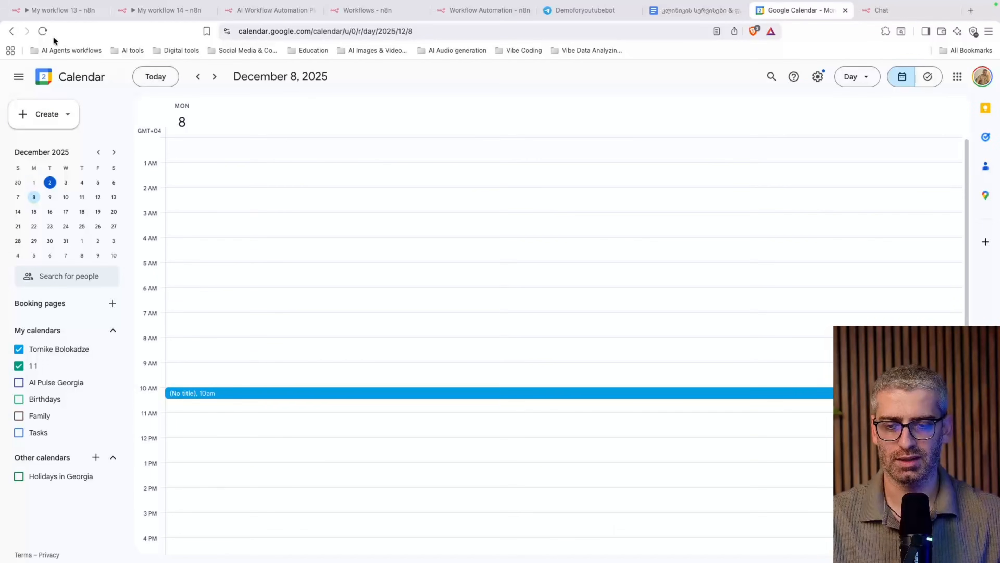
Reload Google Calendar and step forward to December 3 to check the 6pm booking
{"action": "left_click", "coordinate": [42, 31]}
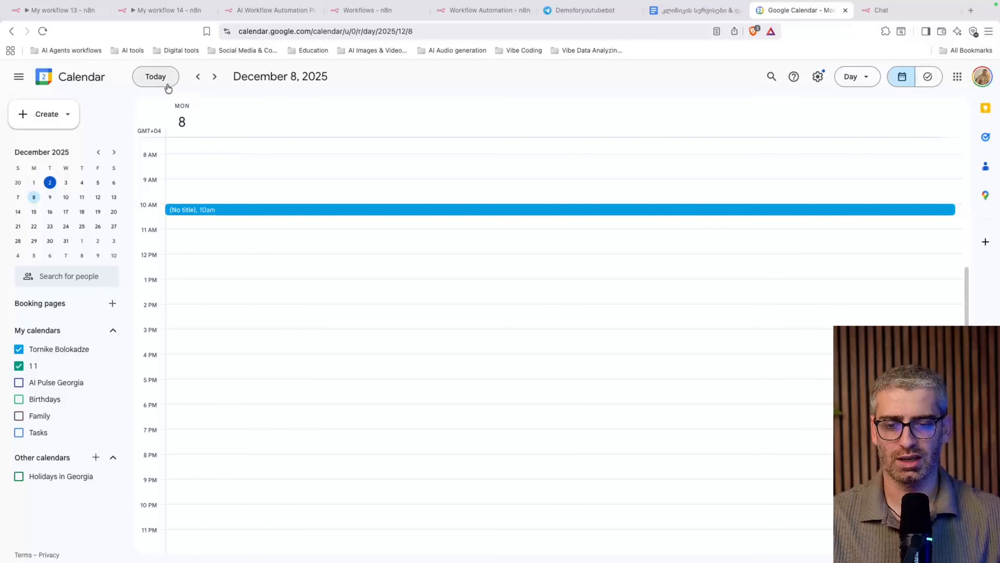
{"action": "left_click", "coordinate": [167, 83]}
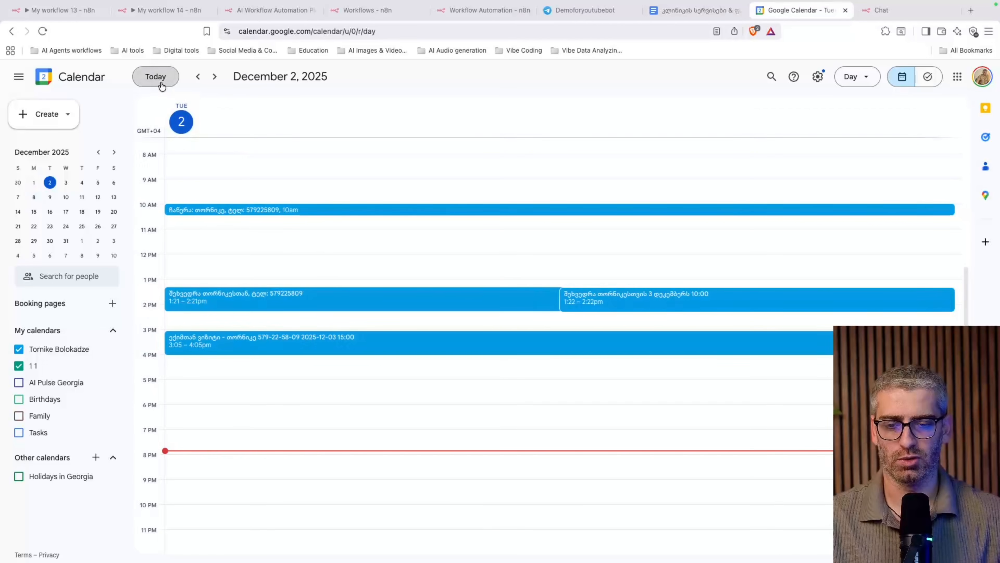
{"action": "left_click", "coordinate": [215, 78]}
{"action": "scroll", "coordinate": [305, 242], "scroll_direction": "up", "scroll_amount": 4}
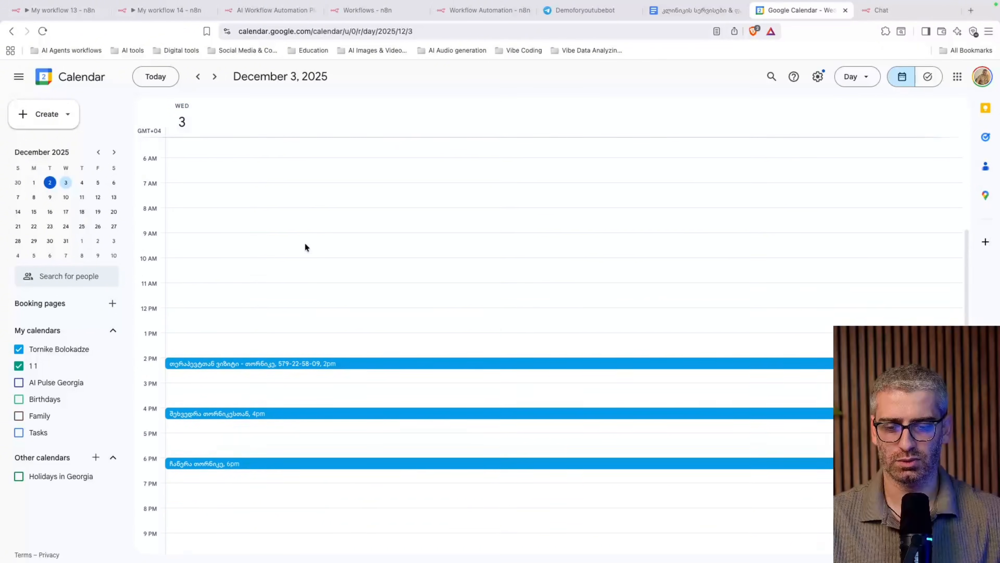
{"action": "scroll", "coordinate": [304, 242], "scroll_direction": "down", "scroll_amount": 4}
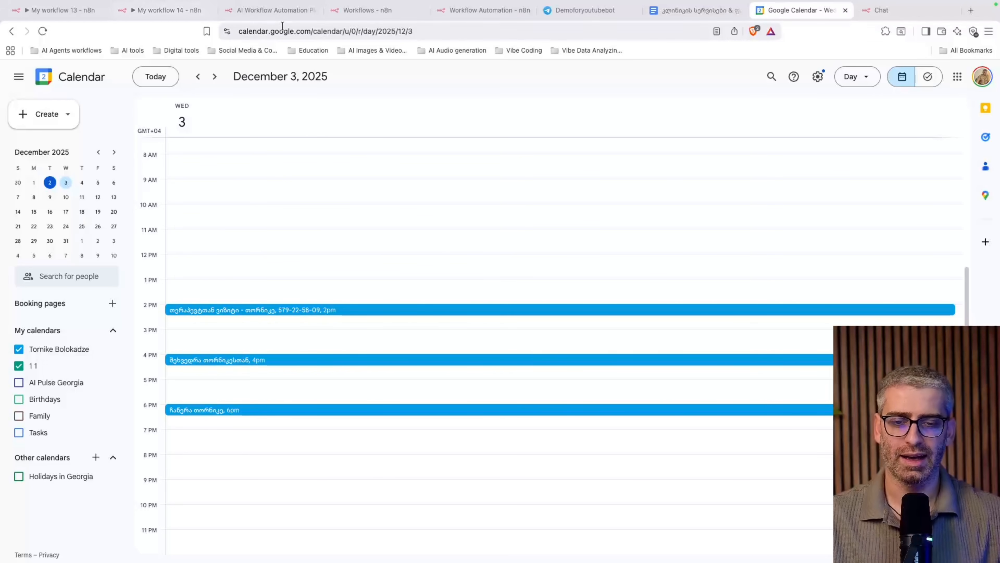
{"action": "left_click", "coordinate": [289, 17]}
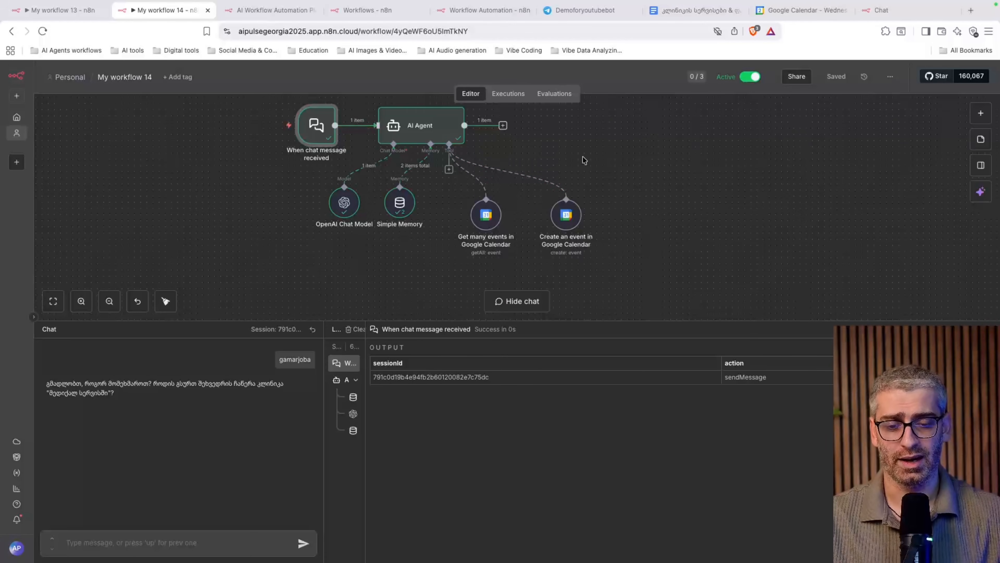
Review My workflow 13's Telegram AI Agent canvas with the logs panel collapsed
{"action": "scroll", "coordinate": [584, 160], "scroll_direction": "up", "scroll_amount": 1}
{"action": "scroll", "coordinate": [584, 160], "scroll_direction": "left", "scroll_amount": 1}
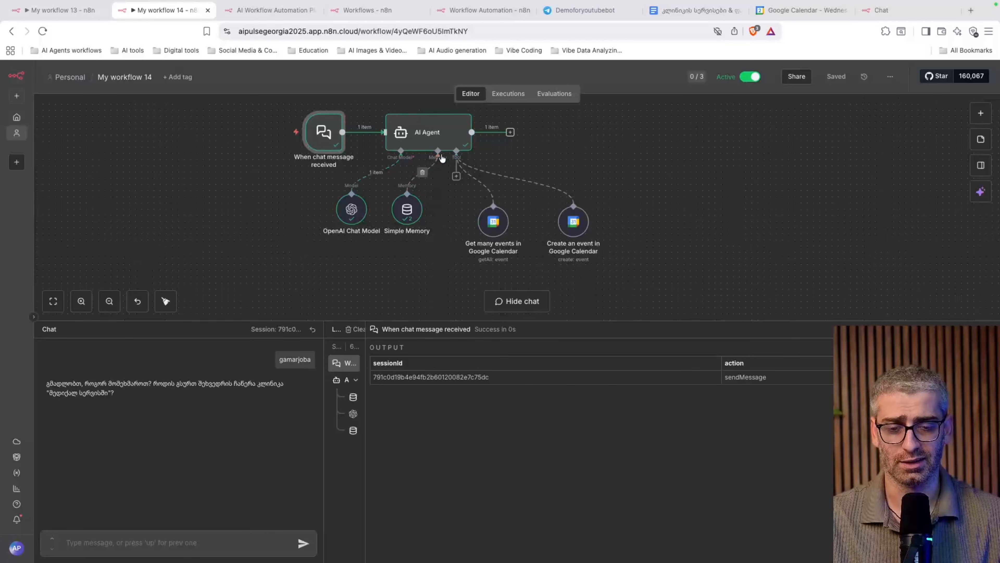
{"action": "key", "text": "ctrl+shift+Tab"}
{"action": "scroll", "coordinate": [538, 217], "scroll_direction": "down", "scroll_amount": 2}
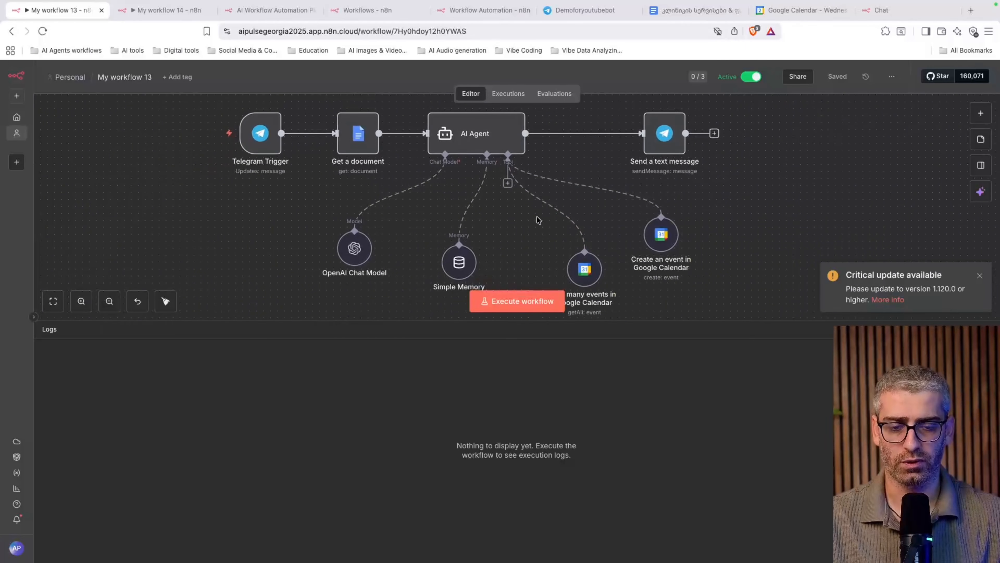
{"action": "scroll", "coordinate": [632, 197], "scroll_direction": "down", "scroll_amount": 1}
{"action": "scroll", "coordinate": [633, 197], "scroll_direction": "up", "scroll_amount": 1}
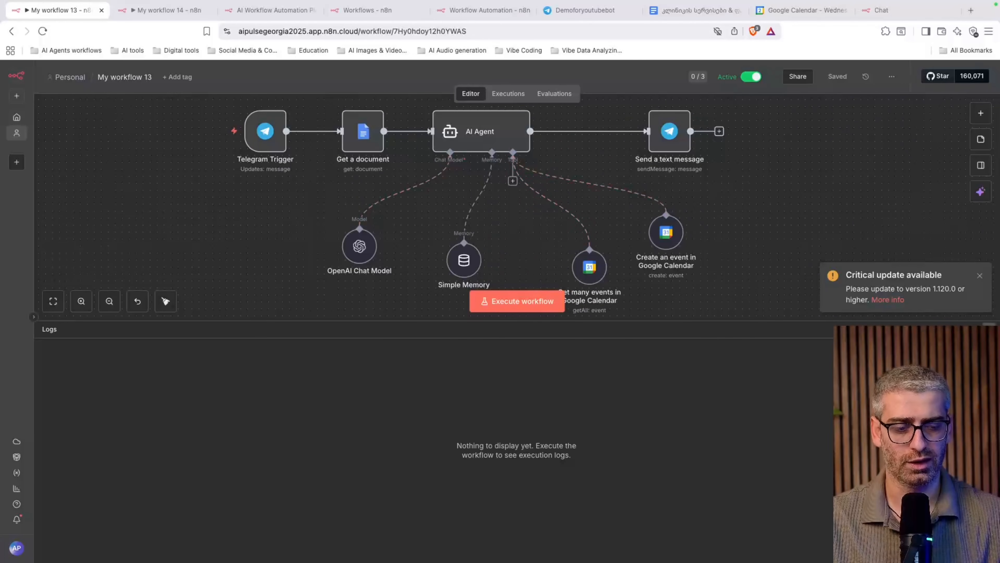
{"action": "left_click", "coordinate": [989, 329]}
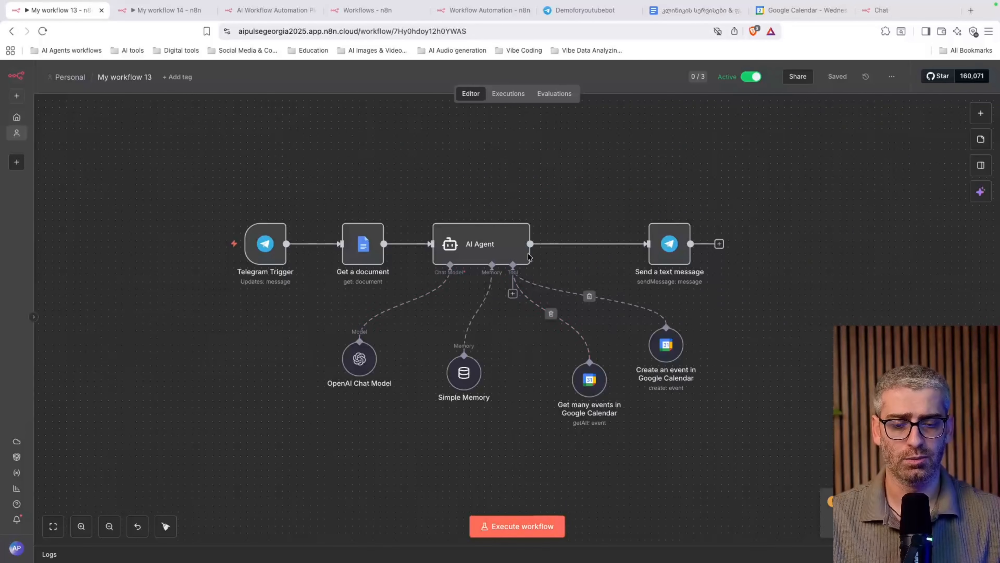
{"action": "mouse_move", "coordinate": [252, 249]}
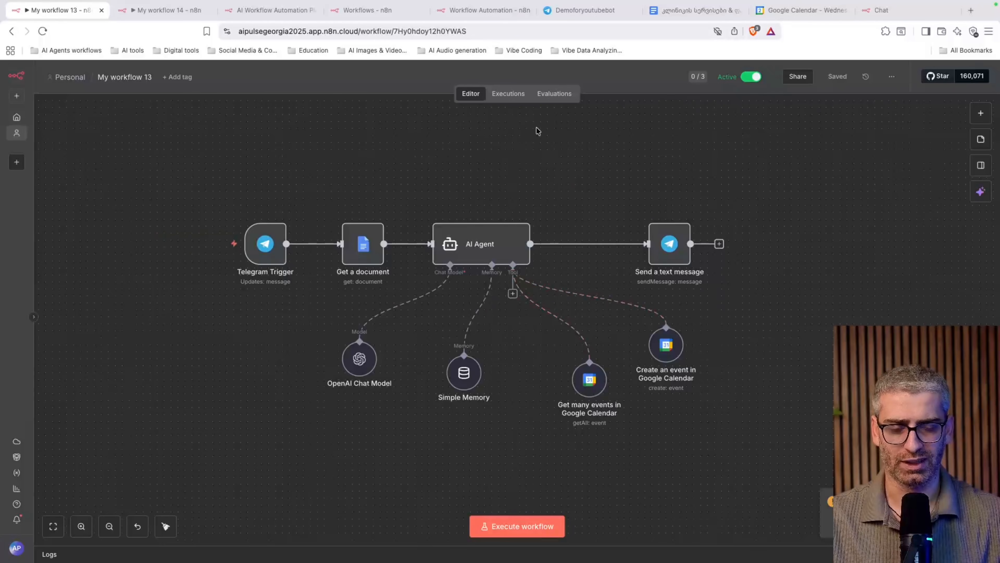
{"action": "left_click", "coordinate": [583, 10]}
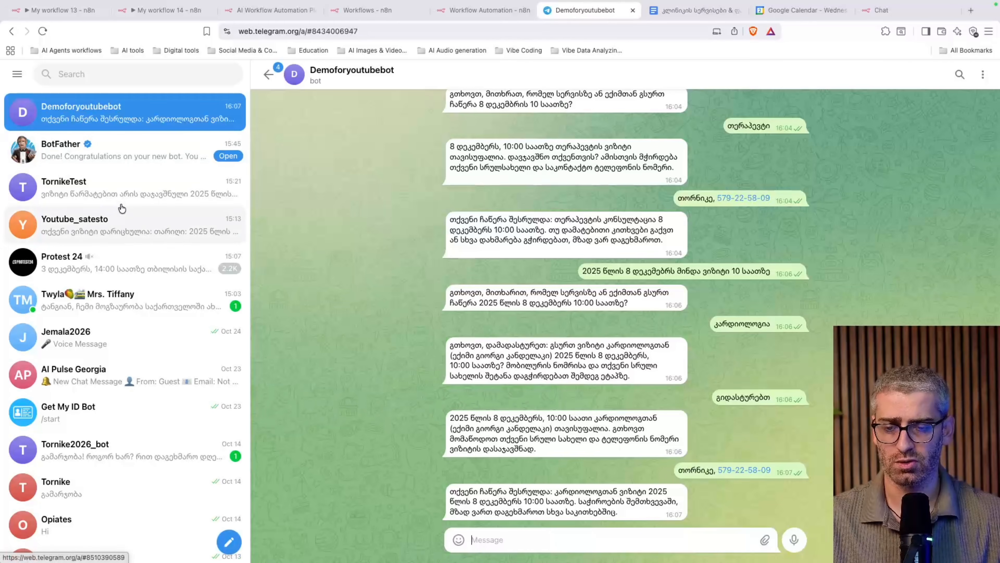
Greet the TornikeTest bot and ask for its services and prices, then review the price list
{"action": "left_click", "coordinate": [134, 193]}
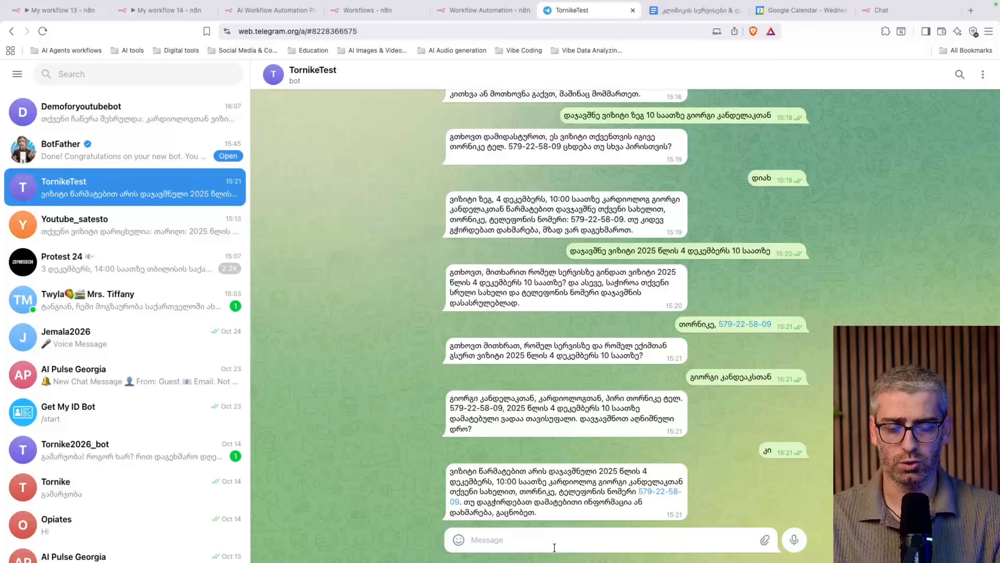
{"action": "type", "text": "გამარჯობა"}
{"action": "key", "text": "Return"}
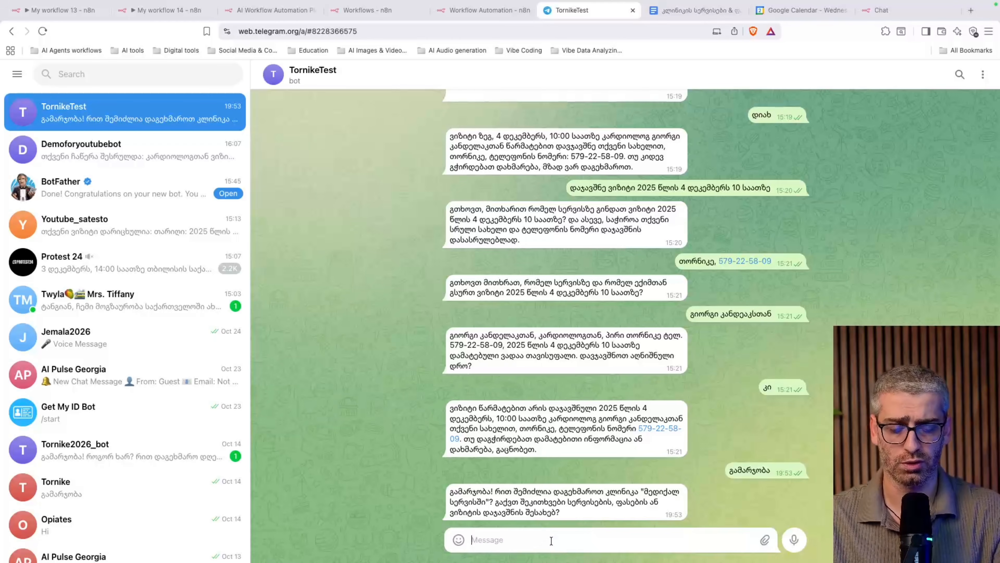
{"action": "type", "text": "მითხარი, თქვენი სერვ"}
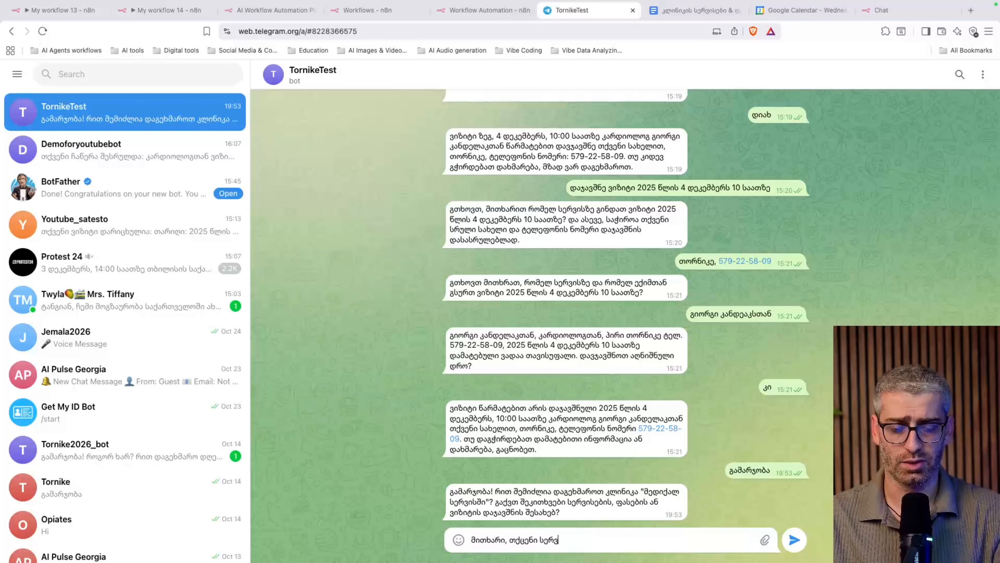
{"action": "type", "text": "ისები და ფასები"}
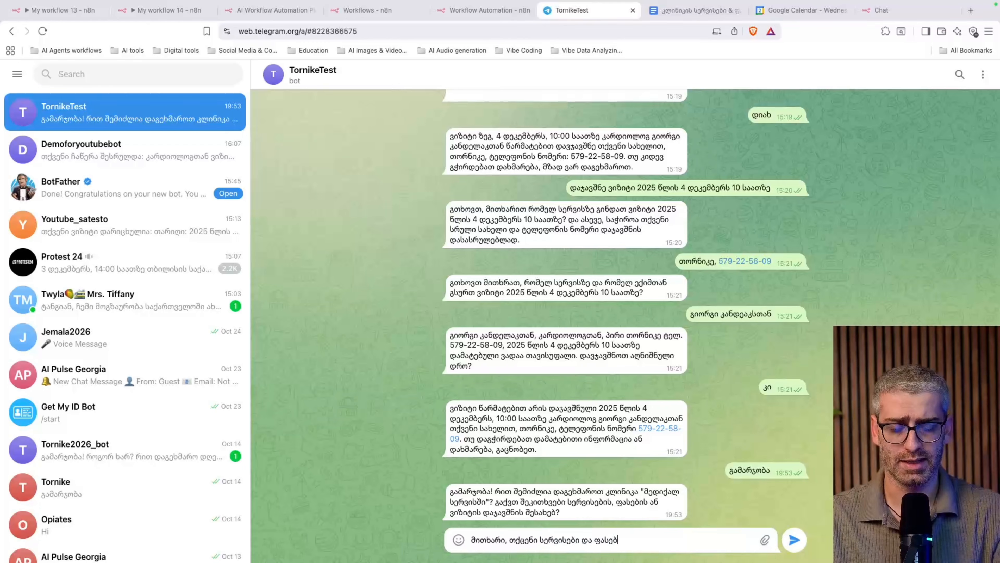
{"action": "key", "text": "Return"}
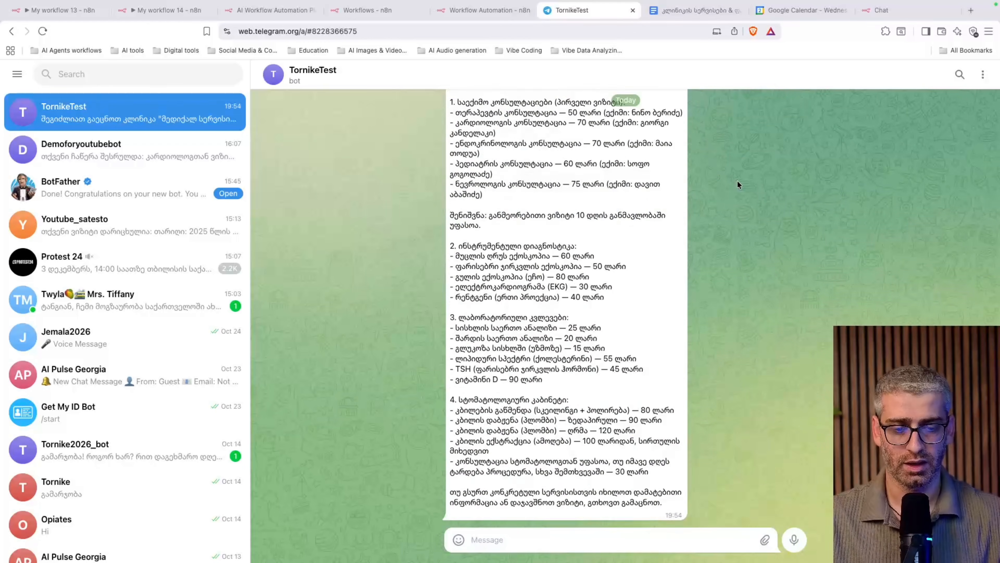
{"action": "scroll", "coordinate": [521, 178], "scroll_direction": "down", "scroll_amount": 2}
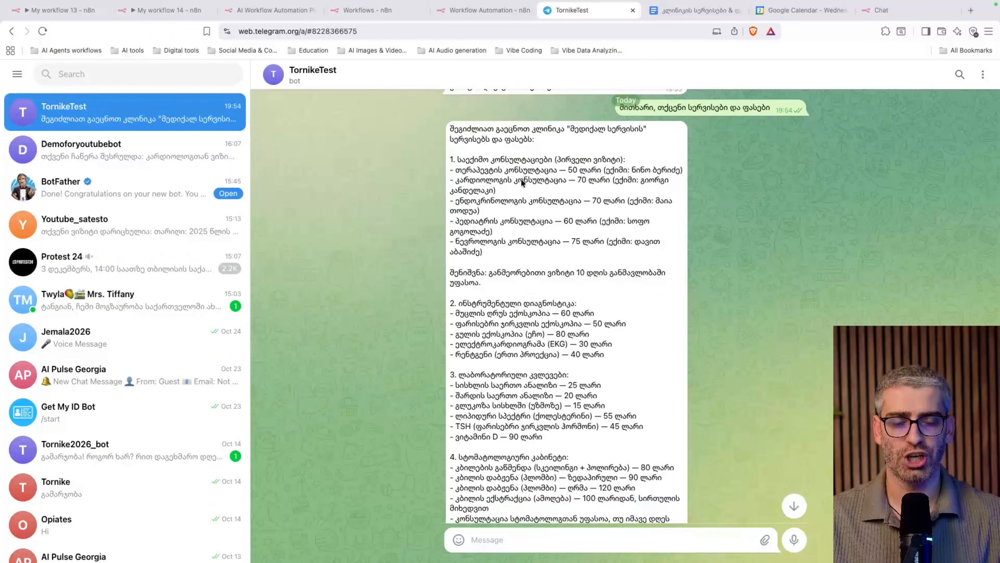
{"action": "left_click_drag", "start_coordinate": [450, 160], "coordinate": [599, 425]}
{"action": "scroll", "coordinate": [598, 425], "scroll_direction": "down", "scroll_amount": 3}
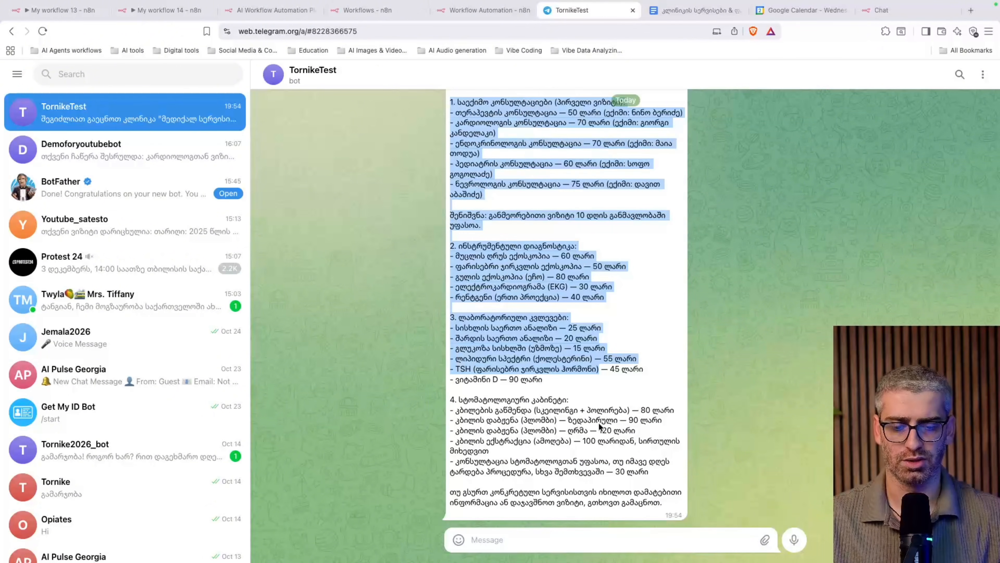
{"action": "left_click", "coordinate": [571, 265]}
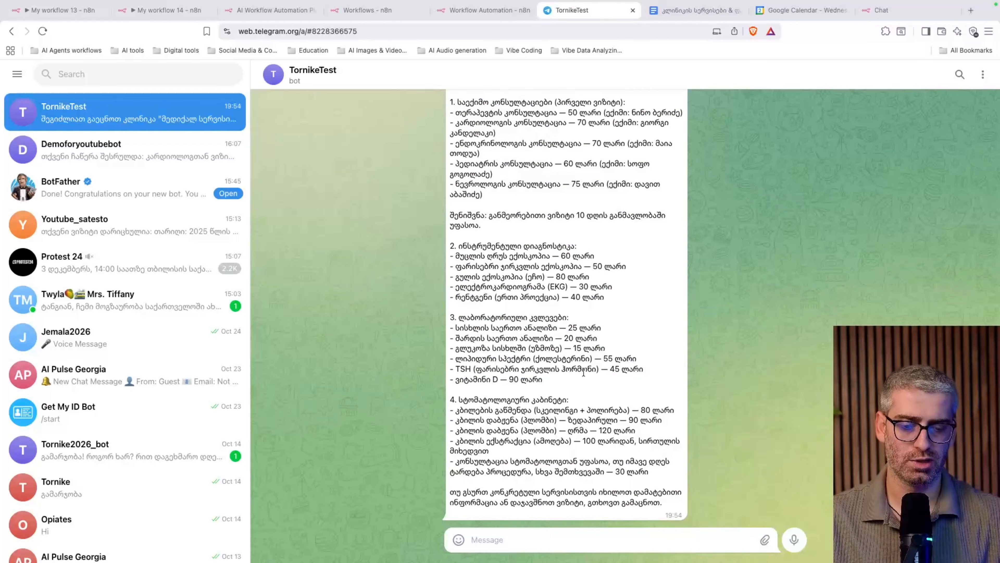
{"action": "scroll", "coordinate": [583, 372], "scroll_direction": "up", "scroll_amount": 3}
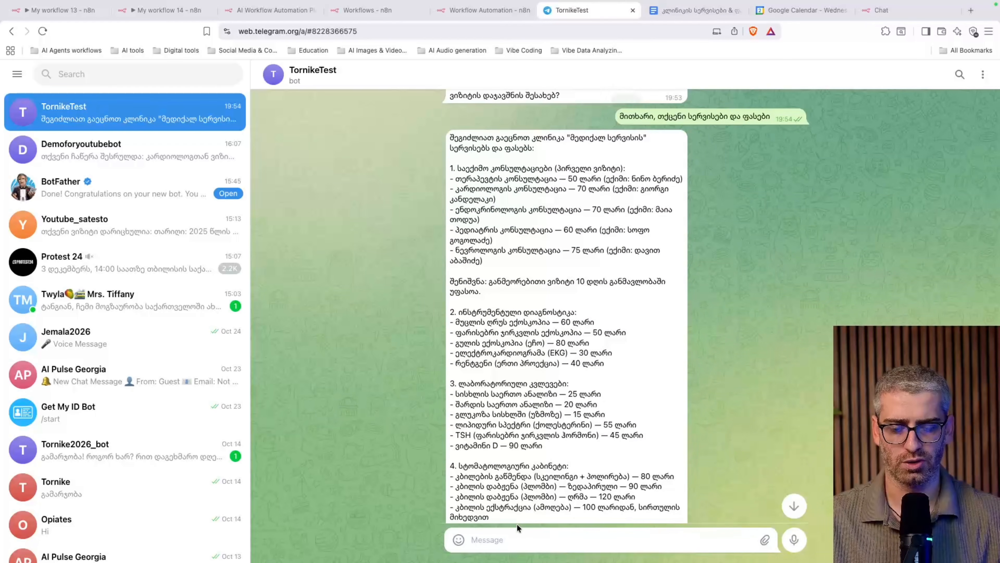
Request an endocrinologist consultation with the named doctor for tomorrow at 11:00, then decline further help
{"action": "left_click", "coordinate": [513, 532]}
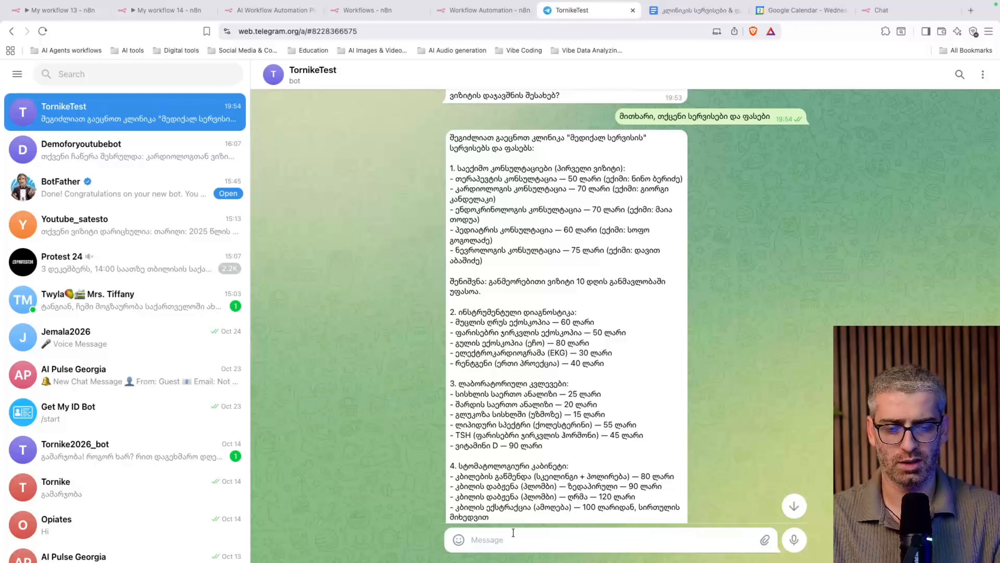
{"action": "type", "text": "მინა ენდო"}
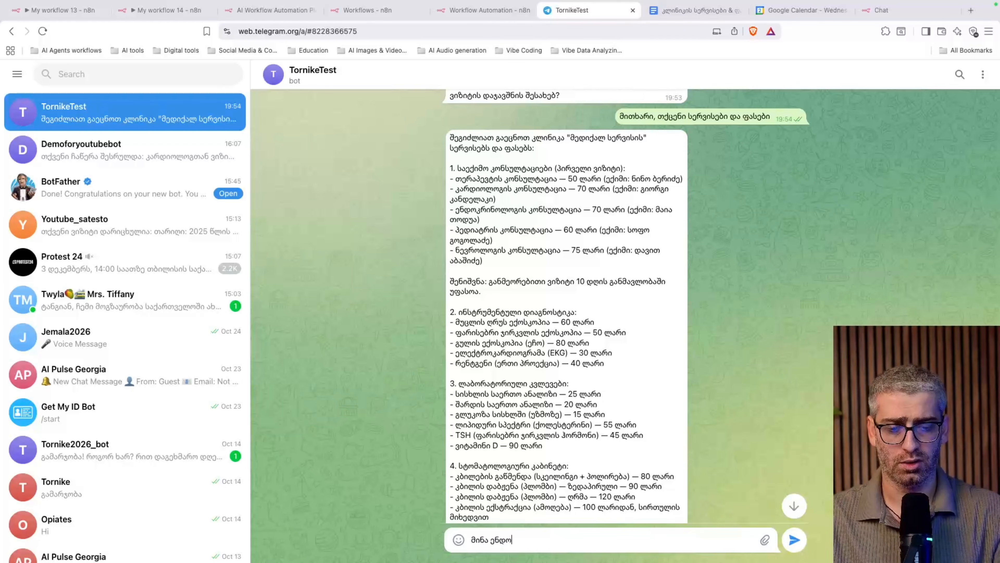
{"action": "type", "text": "კრინოლოგის"}
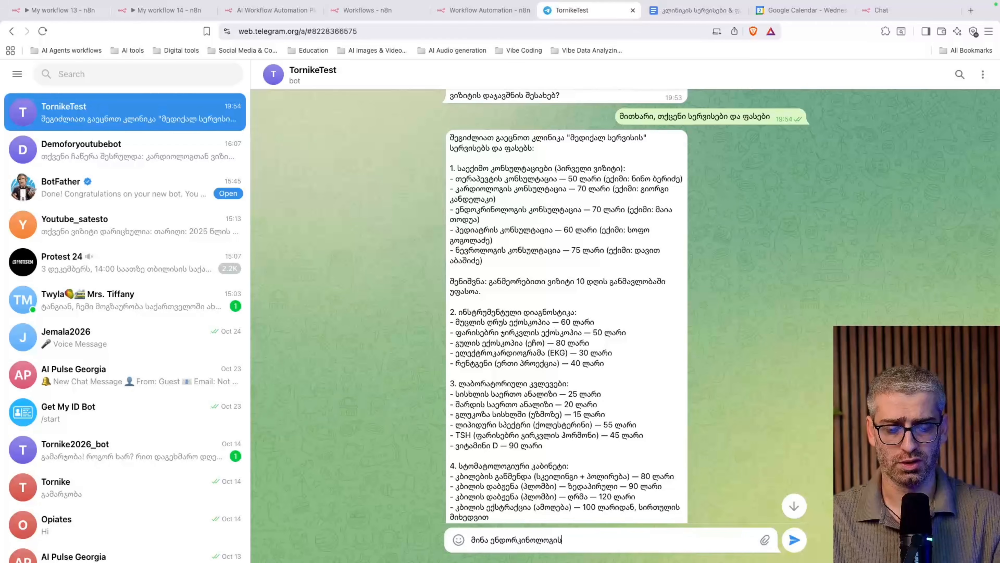
{"action": "type", "text": " კონსულტაცია"}
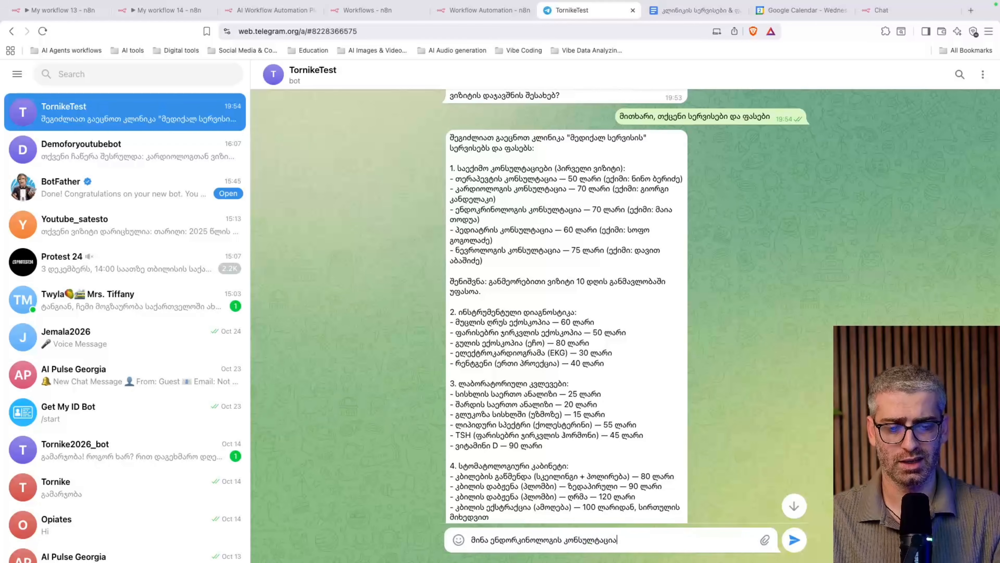
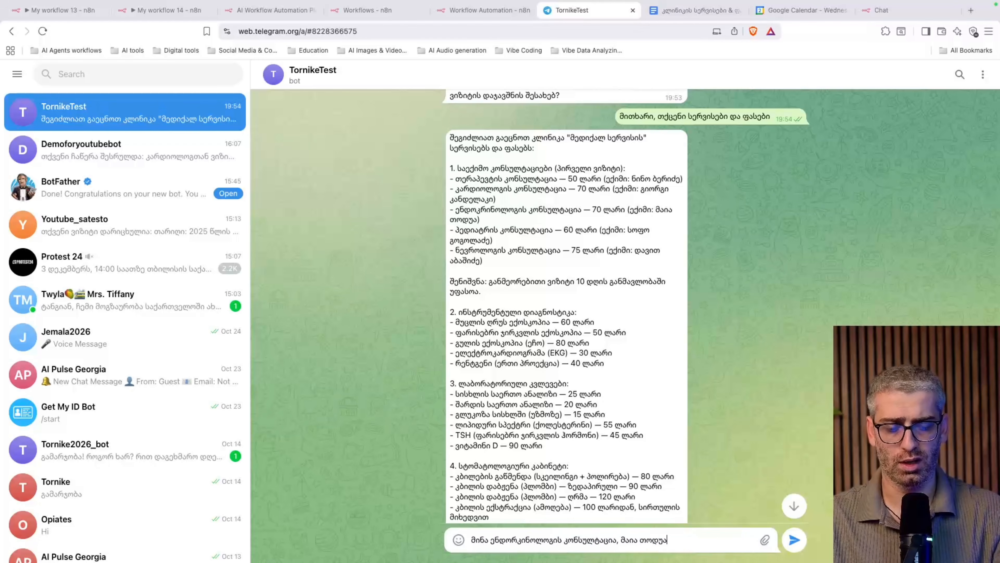
{"action": "type", "text": ", ხვალ 11 საა"}
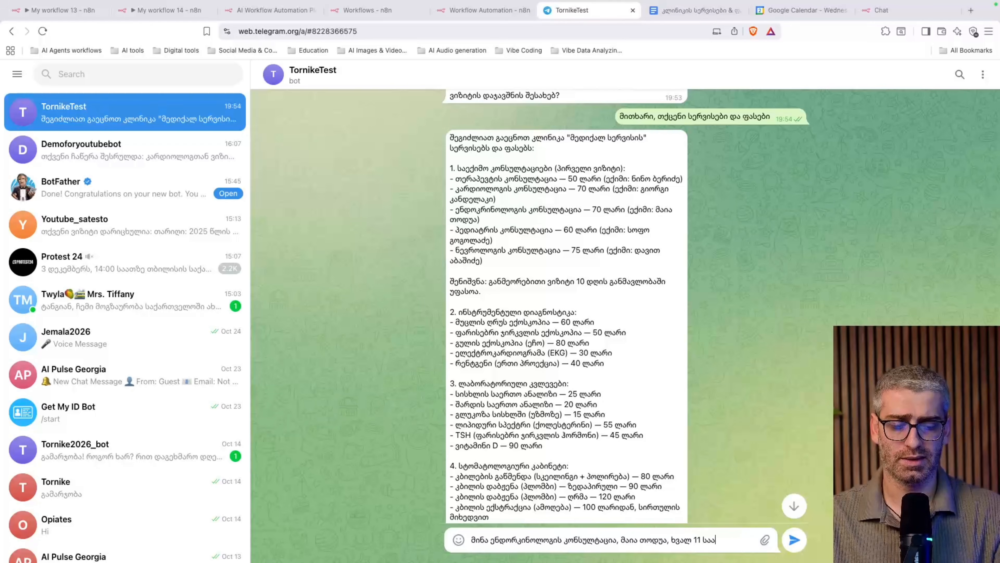
{"action": "type", "text": "თზე"}
{"action": "key", "text": "Return"}
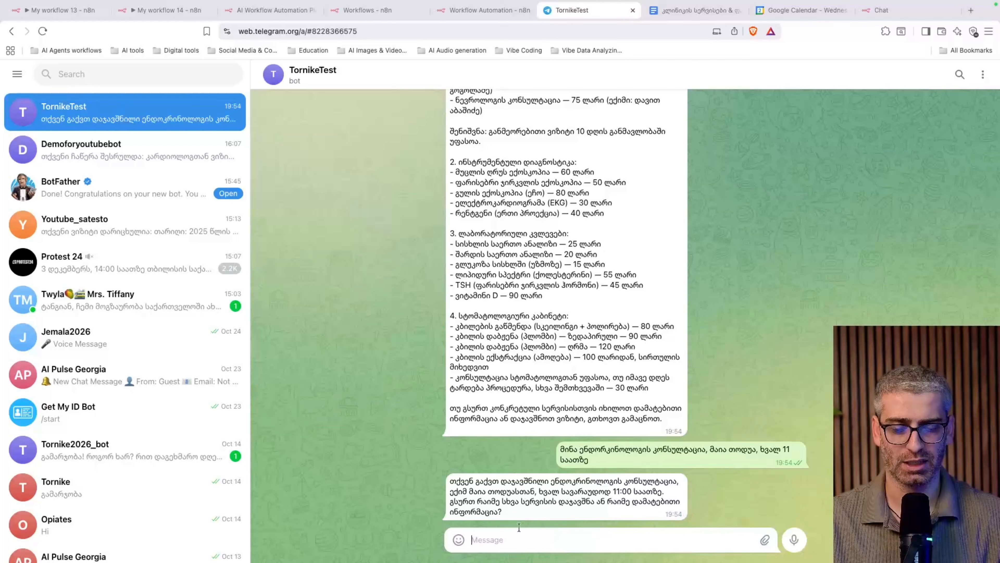
{"action": "type", "text": "არა, მა"}
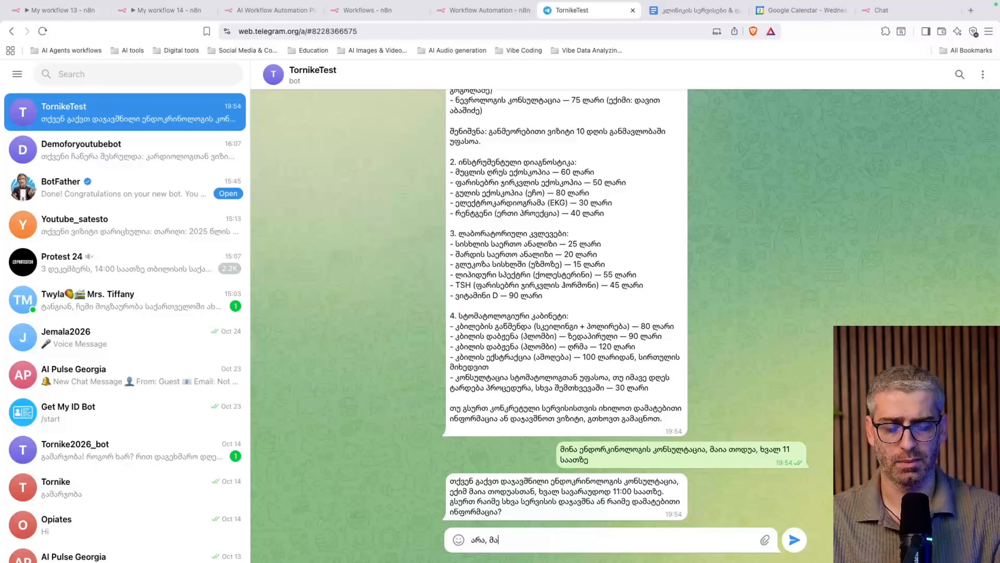
{"action": "type", "text": "დლობა, ნახვად"}
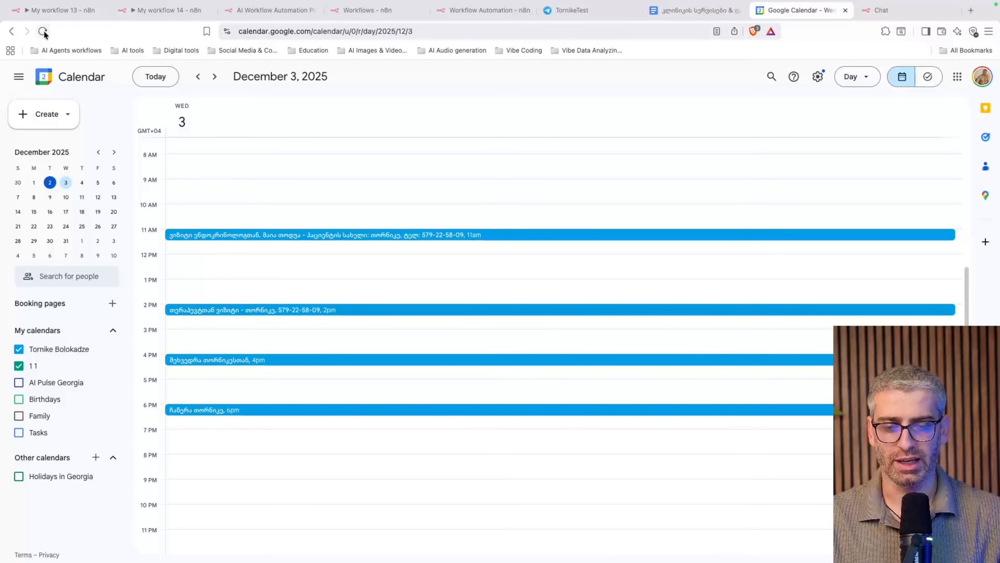
{"action": "left_click", "coordinate": [43, 30]}
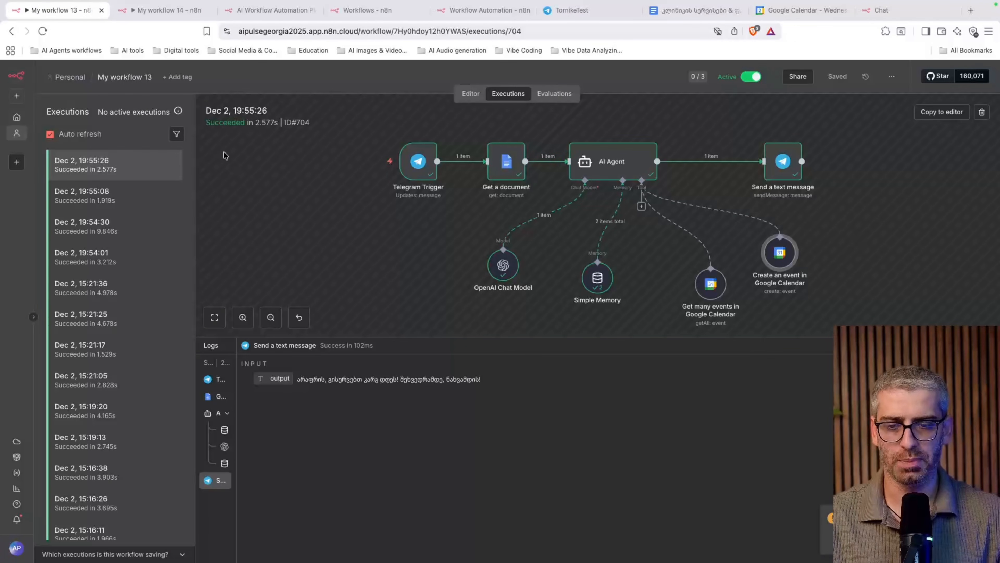
Move from My workflow 13's executions to the chat-triggered My workflow 14
{"action": "left_click", "coordinate": [131, 8]}
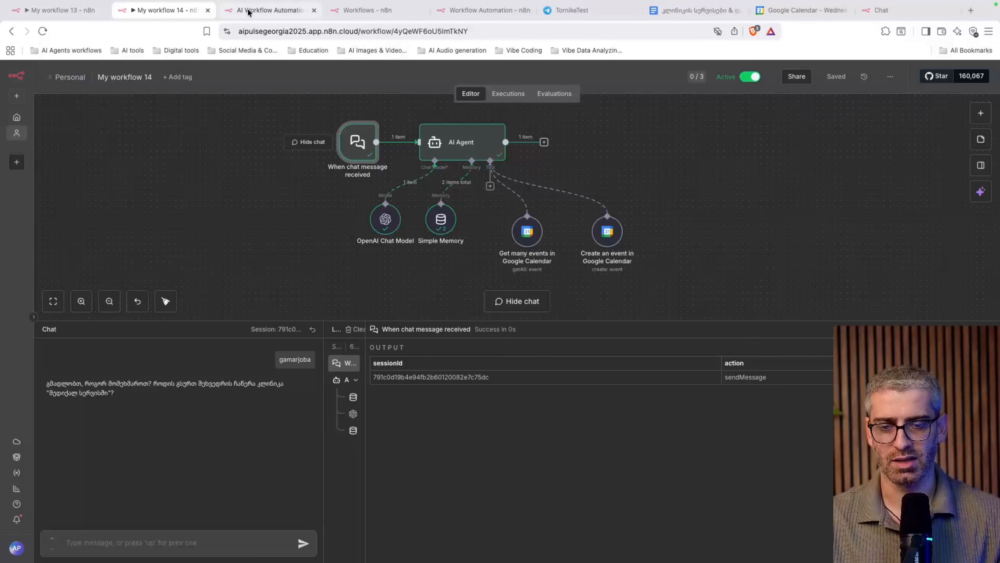
{"action": "left_click", "coordinate": [260, 10]}
Create a new blank workflow from the Workflows overview and hide its logs panel
{"action": "left_click", "coordinate": [362, 11]}
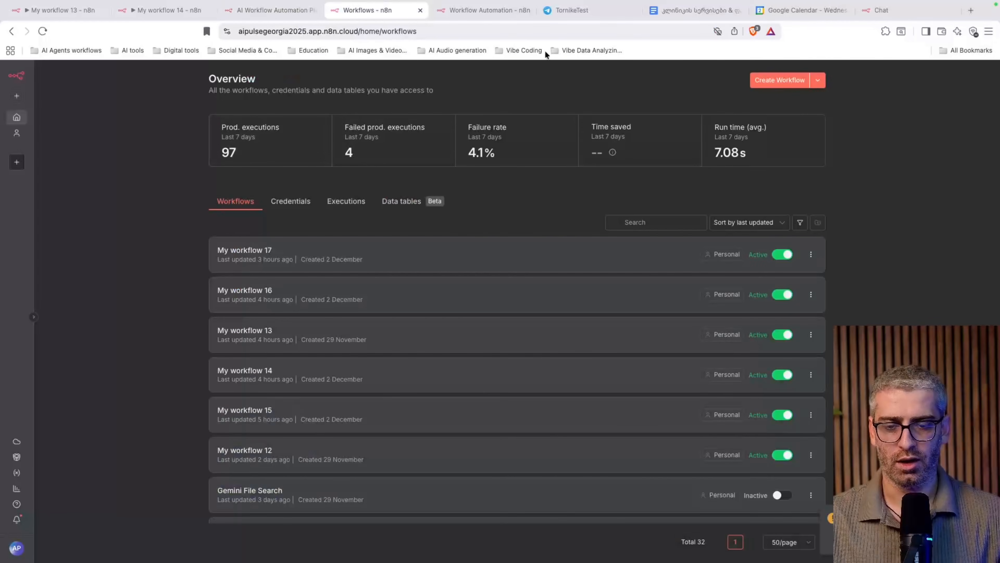
{"action": "left_click", "coordinate": [779, 81]}
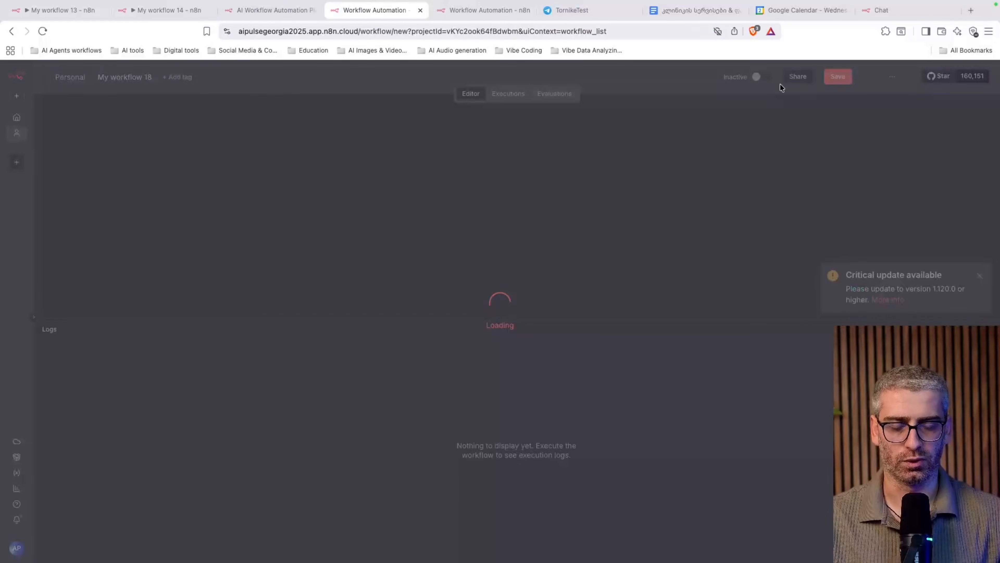
{"action": "scroll", "coordinate": [617, 198], "scroll_direction": "down", "scroll_amount": 1}
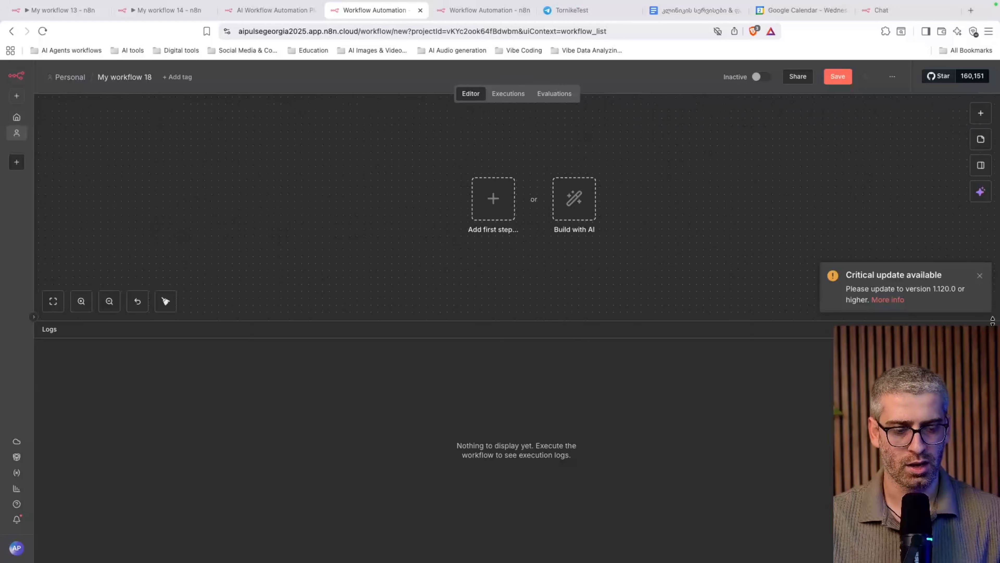
{"action": "left_click", "coordinate": [985, 329]}
{"action": "scroll", "coordinate": [632, 267], "scroll_direction": "right", "scroll_amount": 1}
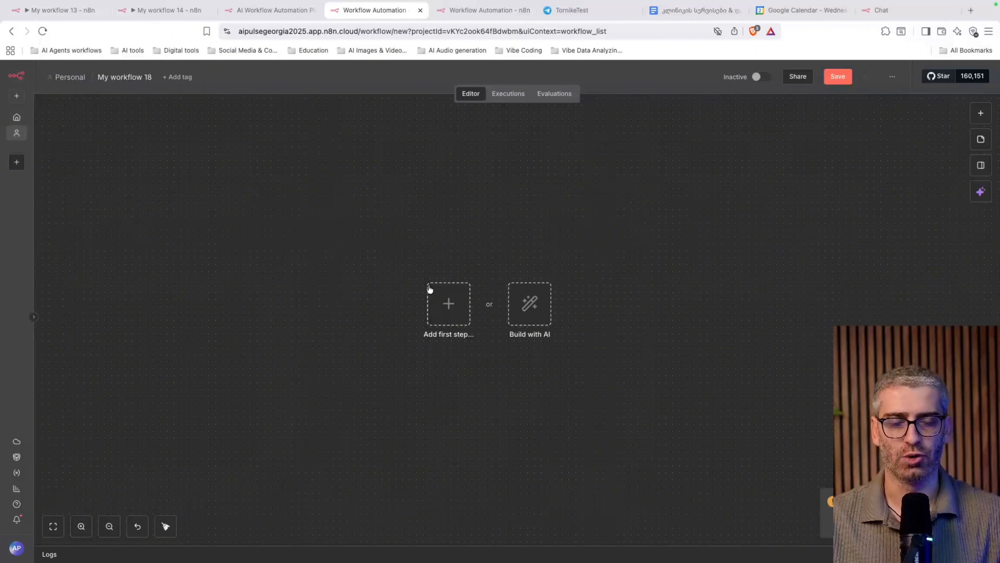
Try the n8n AI builder, toggling between question and build modes, then close the panel
{"action": "left_click", "coordinate": [530, 314]}
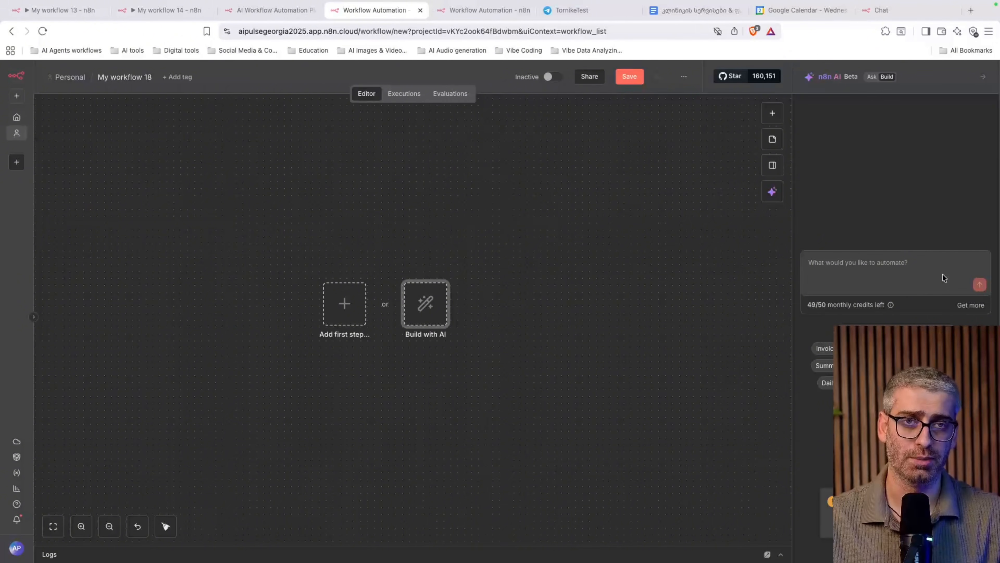
{"action": "left_click", "coordinate": [871, 261]}
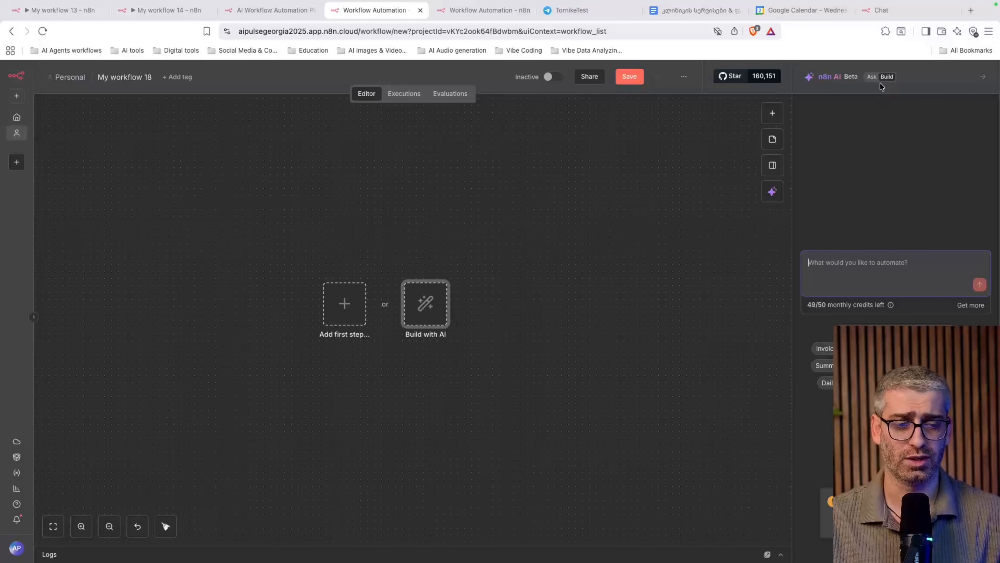
{"action": "left_click", "coordinate": [872, 76]}
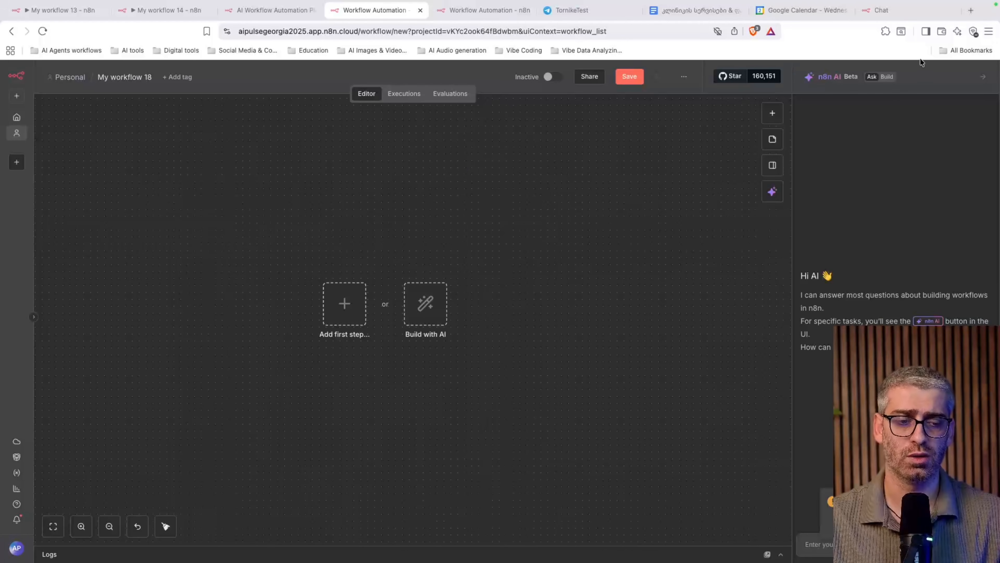
{"action": "left_click", "coordinate": [888, 77]}
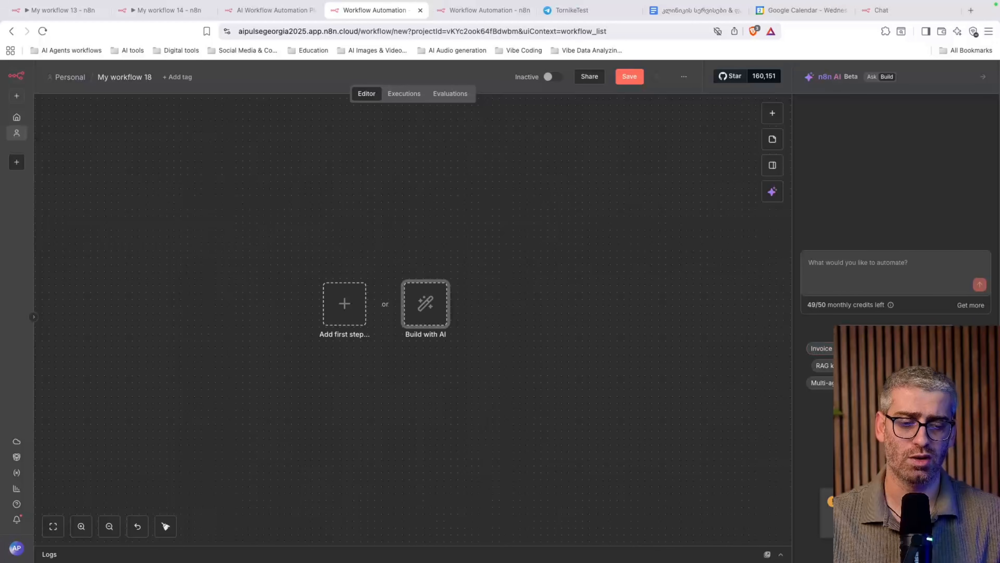
{"action": "left_click", "coordinate": [871, 263]}
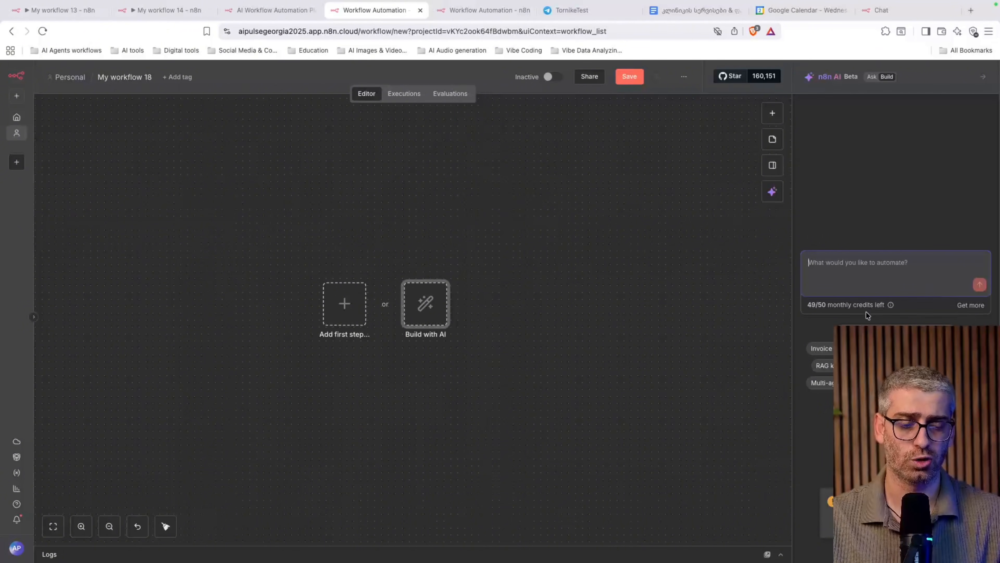
{"action": "left_click", "coordinate": [983, 77]}
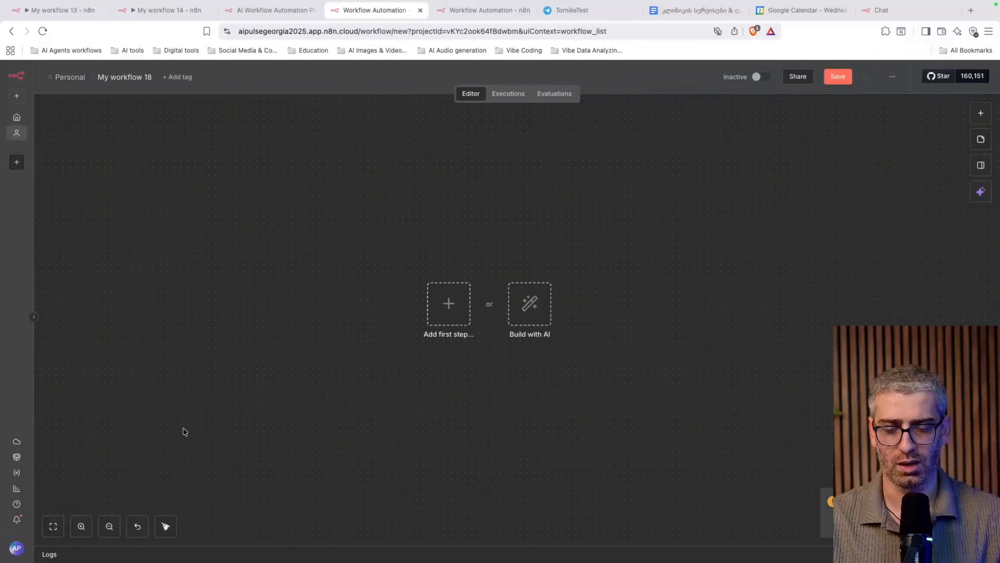
Scroll through the n8n.io AI automation templates page, then go back to My workflow 18
{"action": "left_click", "coordinate": [18, 462]}
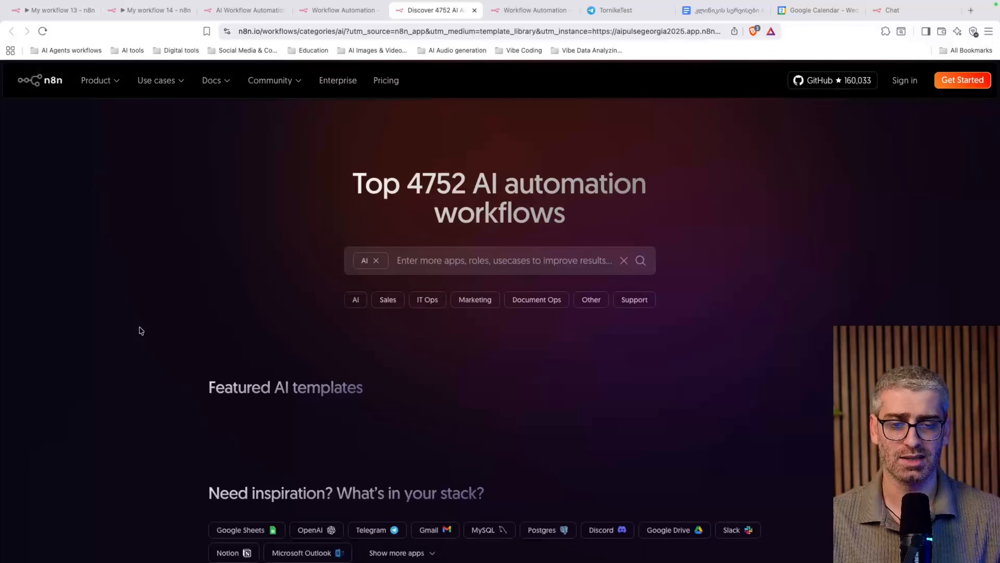
{"action": "scroll", "coordinate": [559, 297], "scroll_direction": "down", "scroll_amount": 15}
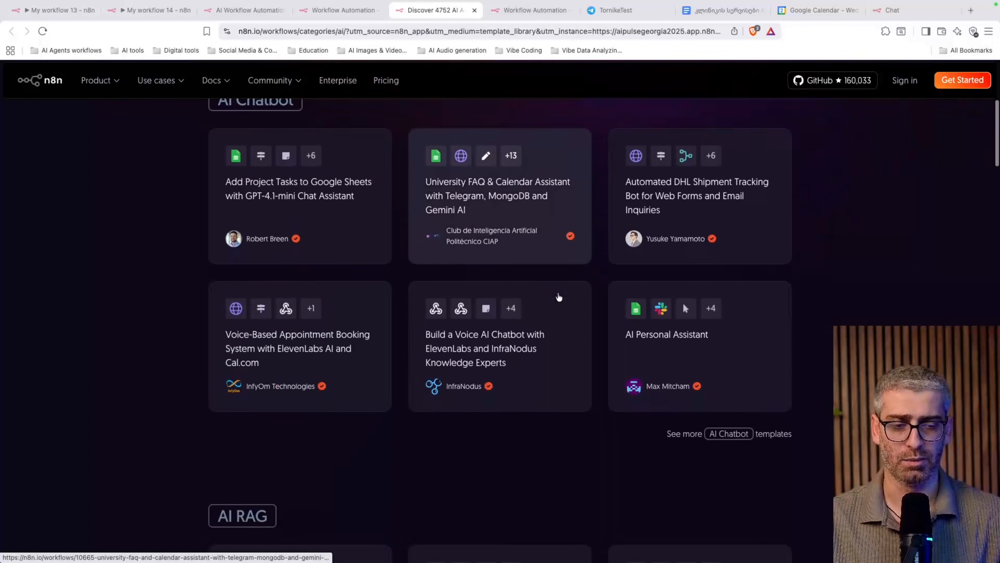
{"action": "scroll", "coordinate": [558, 293], "scroll_direction": "up", "scroll_amount": 15}
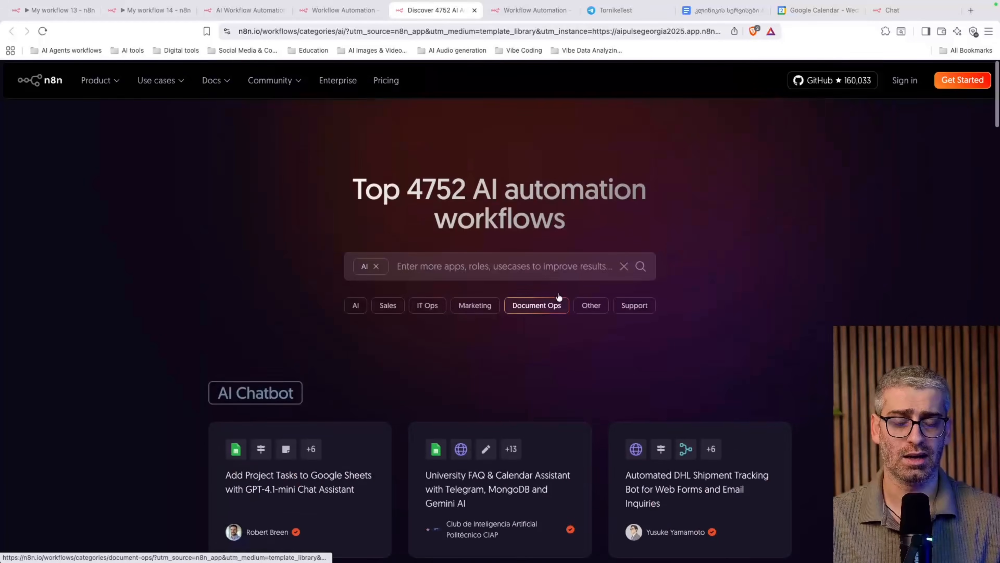
{"action": "scroll", "coordinate": [559, 297], "scroll_direction": "down", "scroll_amount": 3}
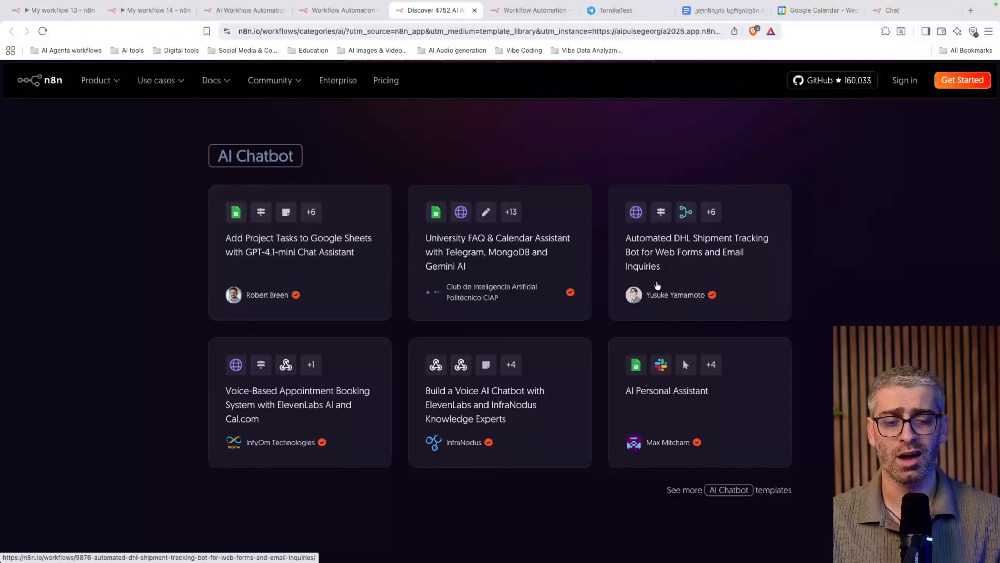
{"action": "scroll", "coordinate": [658, 286], "scroll_direction": "down", "scroll_amount": 3}
{"action": "scroll", "coordinate": [658, 285], "scroll_direction": "down", "scroll_amount": 9}
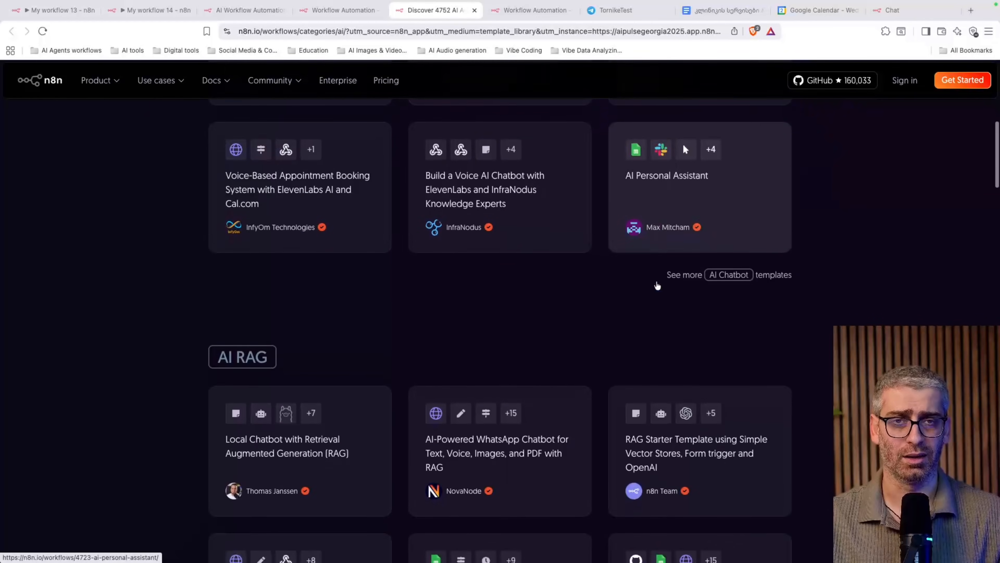
{"action": "scroll", "coordinate": [657, 286], "scroll_direction": "down", "scroll_amount": 20}
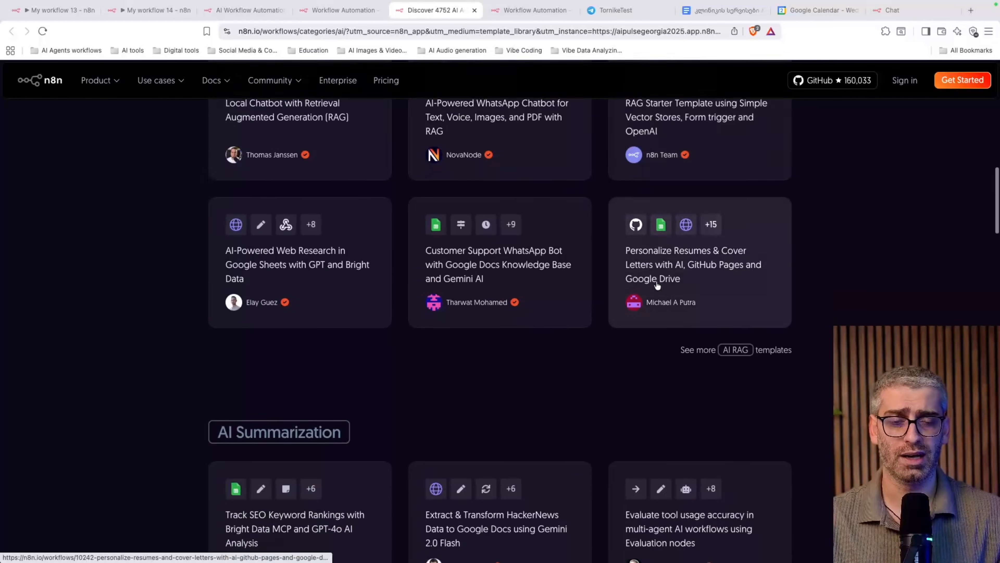
{"action": "scroll", "coordinate": [658, 285], "scroll_direction": "up", "scroll_amount": 20}
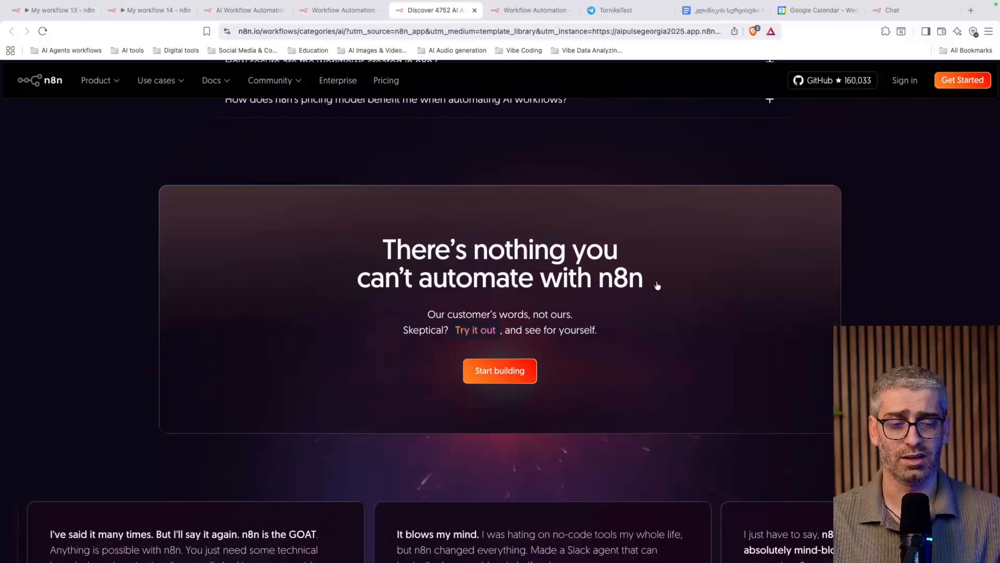
{"action": "scroll", "coordinate": [658, 285], "scroll_direction": "up", "scroll_amount": 20}
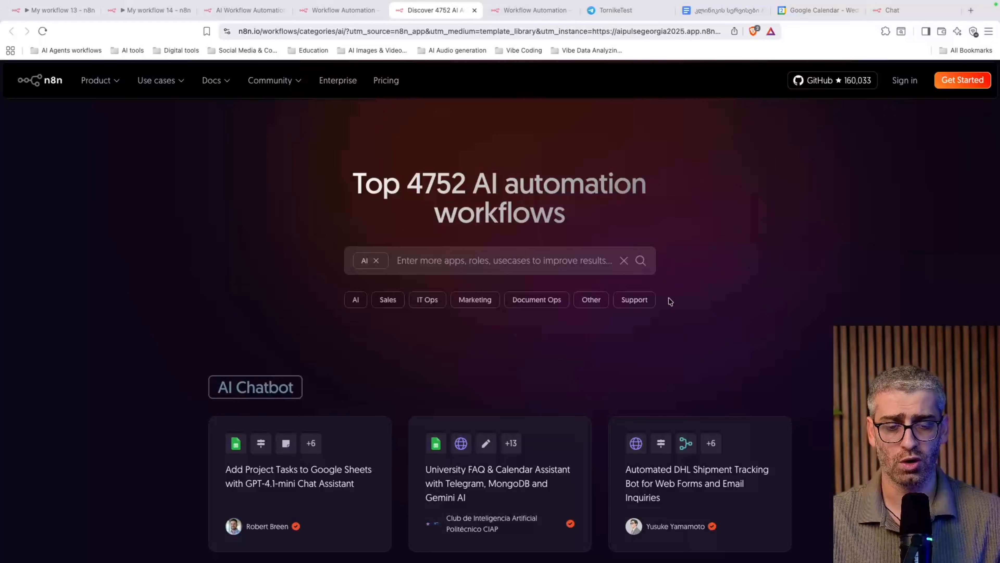
{"action": "scroll", "coordinate": [437, 390], "scroll_direction": "down", "scroll_amount": 20}
{"action": "scroll", "coordinate": [438, 390], "scroll_direction": "down", "scroll_amount": 20}
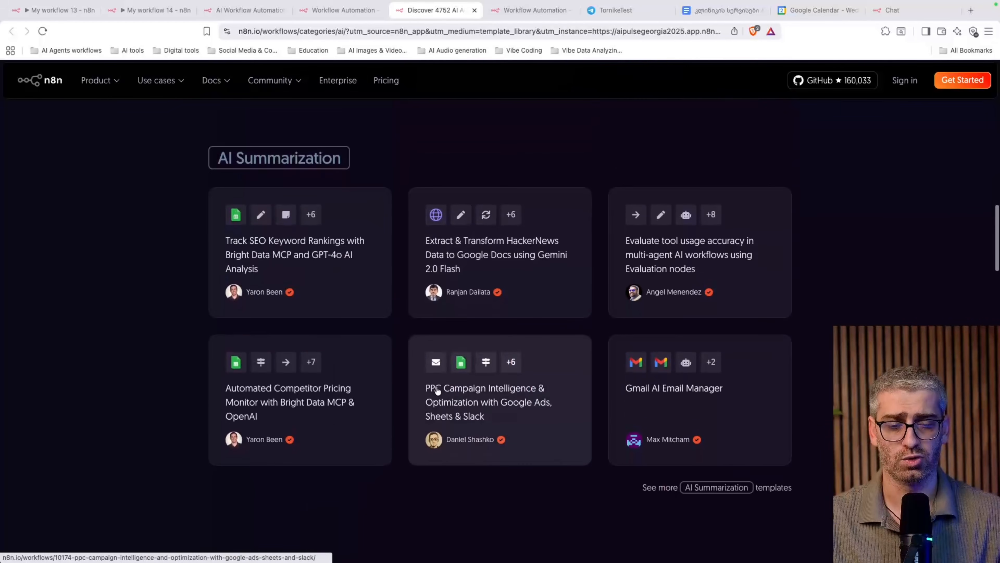
{"action": "scroll", "coordinate": [437, 390], "scroll_direction": "up", "scroll_amount": 20}
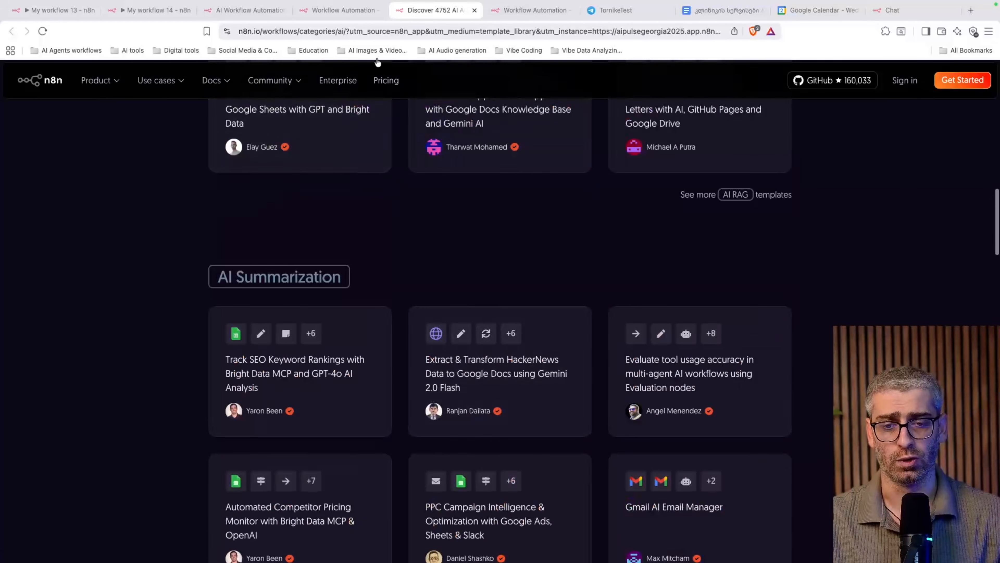
{"action": "left_click", "coordinate": [342, 10]}
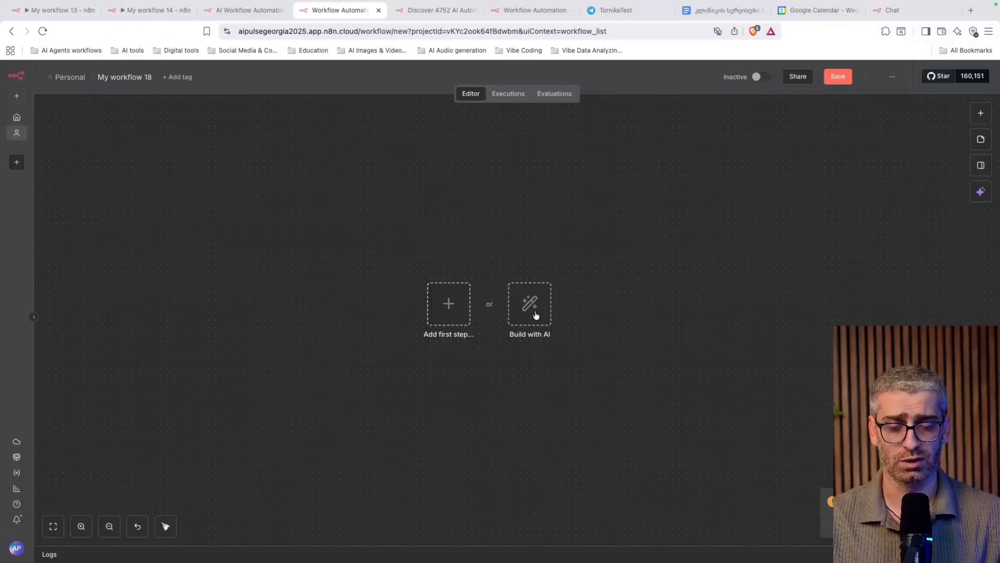
Start adding a first trigger, then switch to My workflow 14 and My workflow 13's executions
{"action": "left_click", "coordinate": [436, 311]}
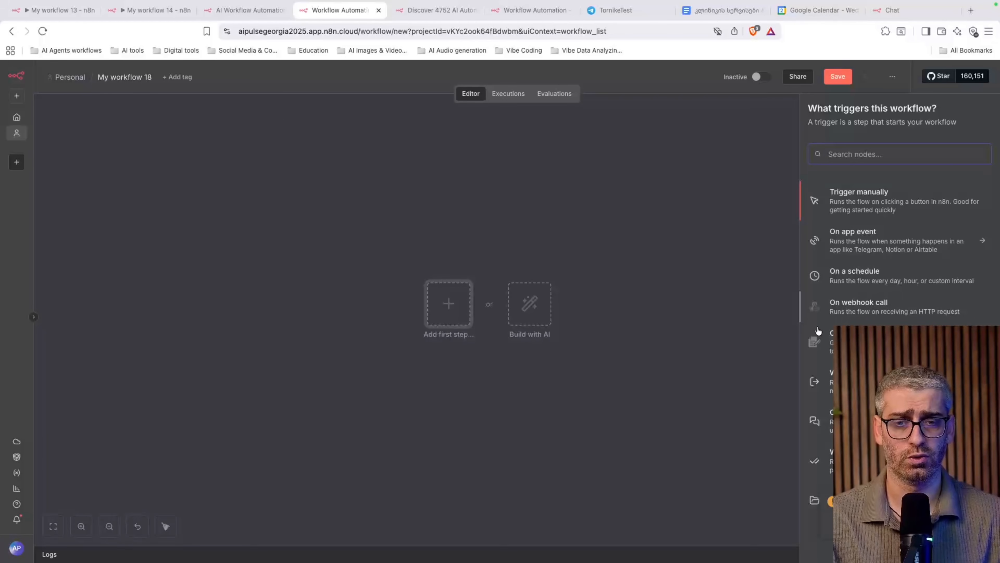
{"action": "left_click", "coordinate": [156, 11]}
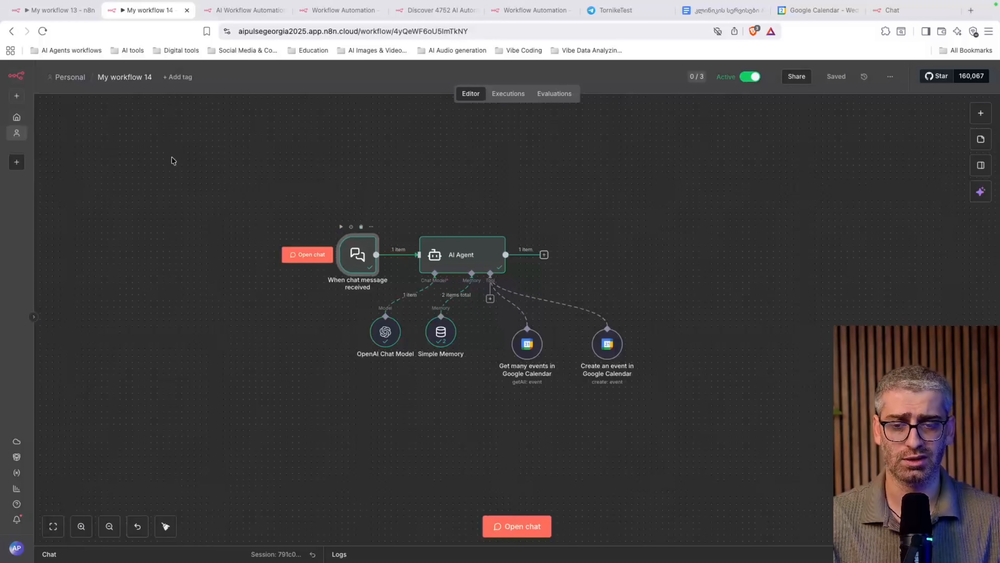
{"action": "left_click", "coordinate": [36, 11]}
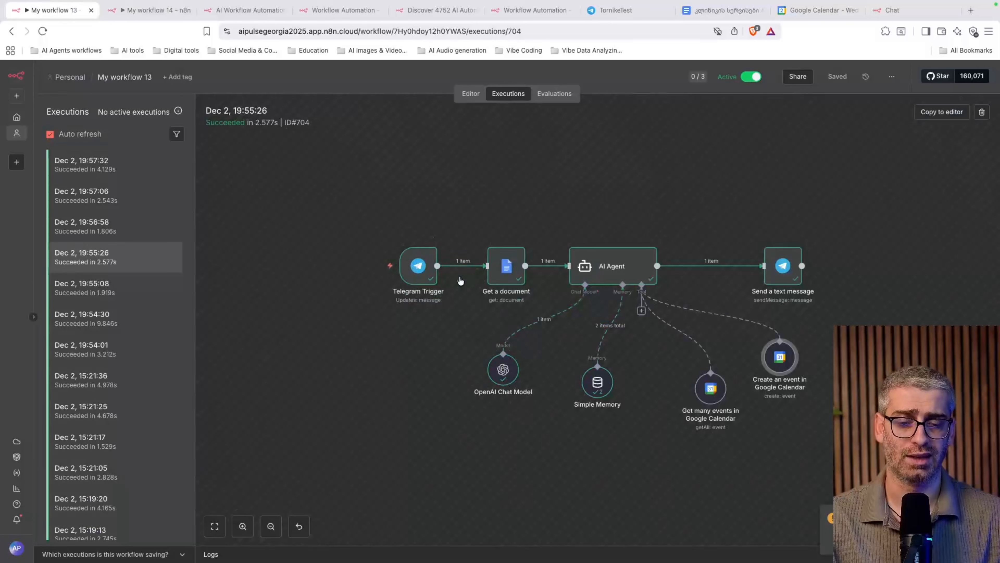
Glance at My workflow 14's canvas, then return to the empty My workflow 18
{"action": "left_click", "coordinate": [135, 5]}
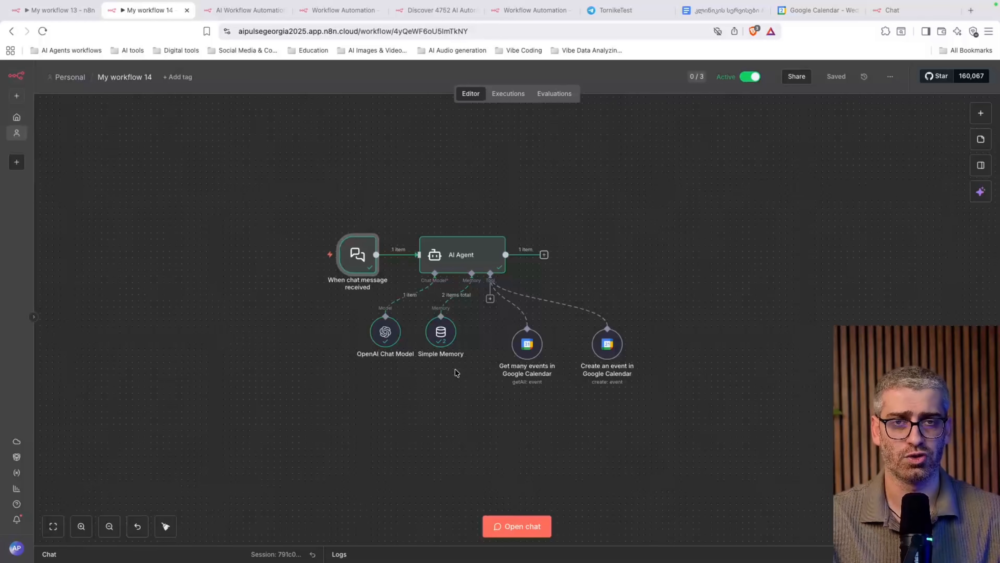
{"action": "mouse_move", "coordinate": [470, 290]}
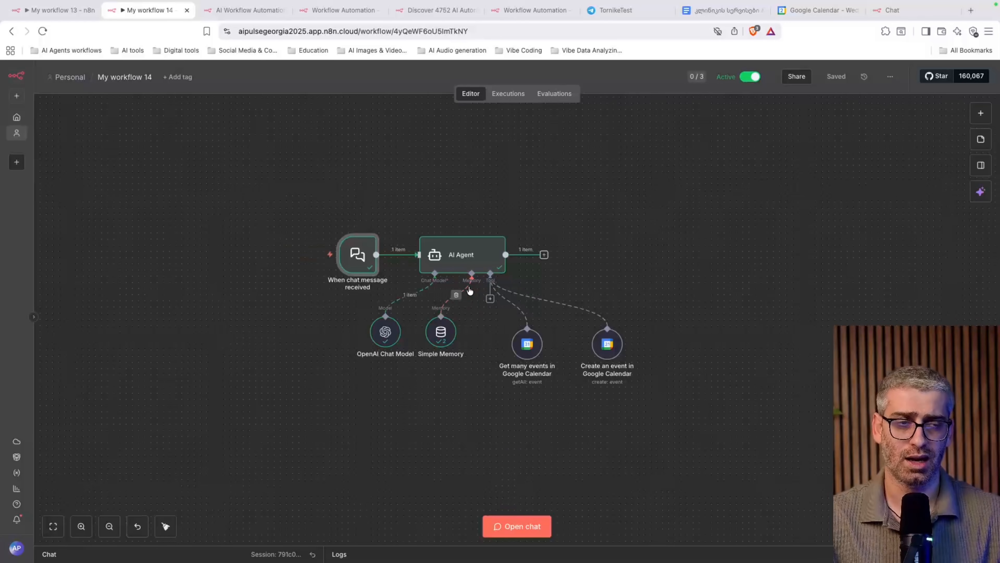
{"action": "left_click", "coordinate": [344, 11]}
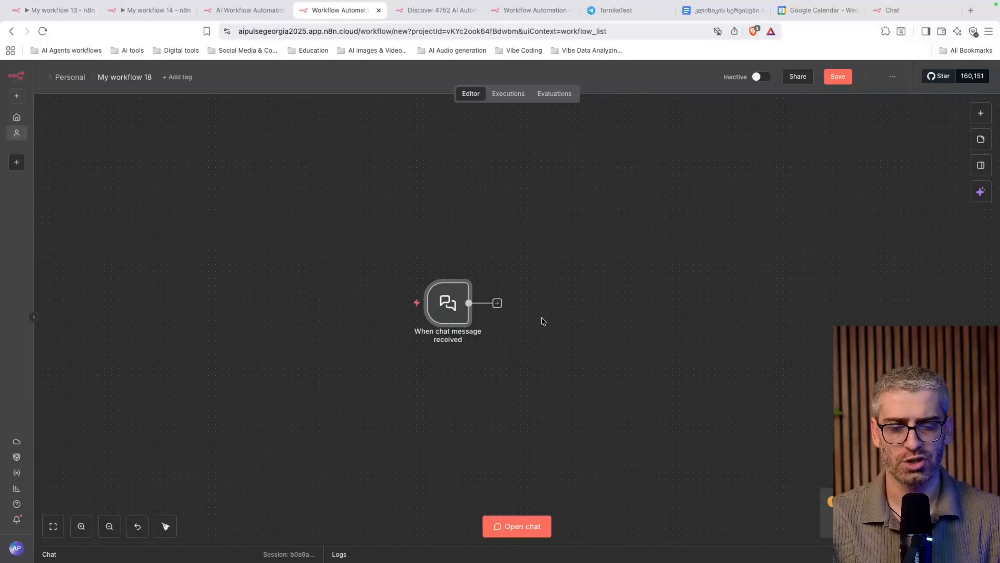
Add an AI Agent node after the chat message trigger and shift it slightly right
{"action": "scroll", "coordinate": [542, 321], "scroll_direction": "right", "scroll_amount": 2}
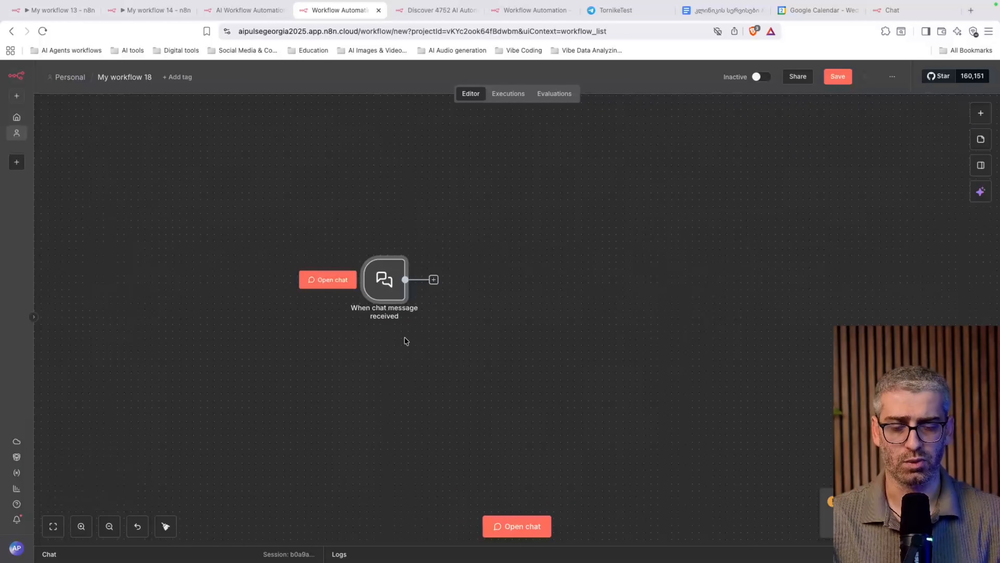
{"action": "left_click", "coordinate": [434, 280]}
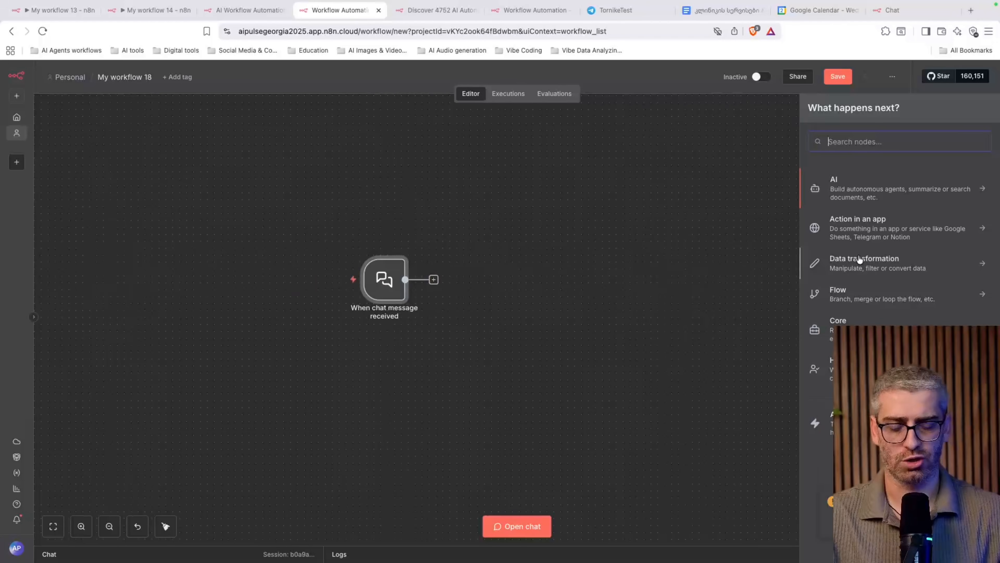
{"action": "left_click", "coordinate": [872, 191]}
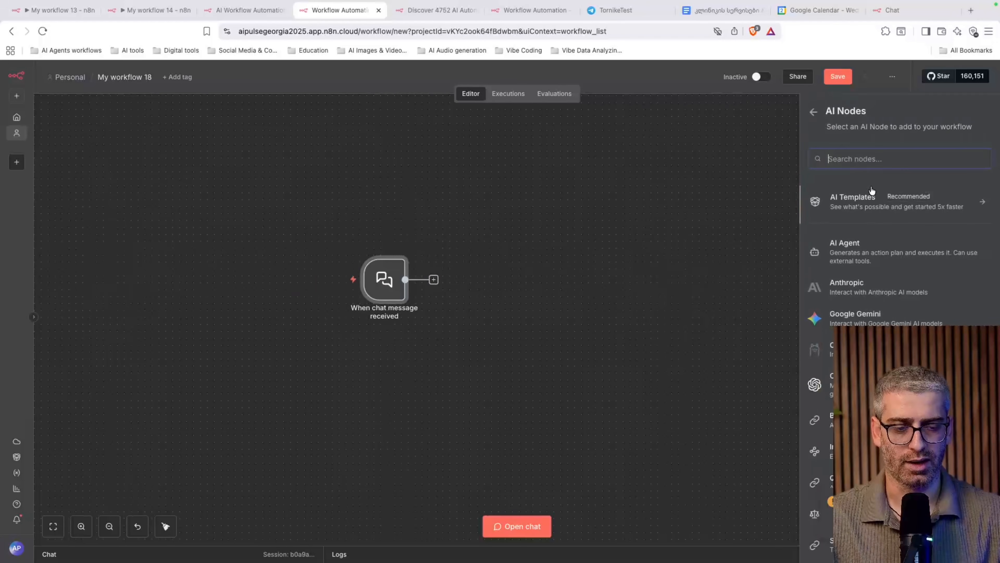
{"action": "left_click", "coordinate": [877, 255]}
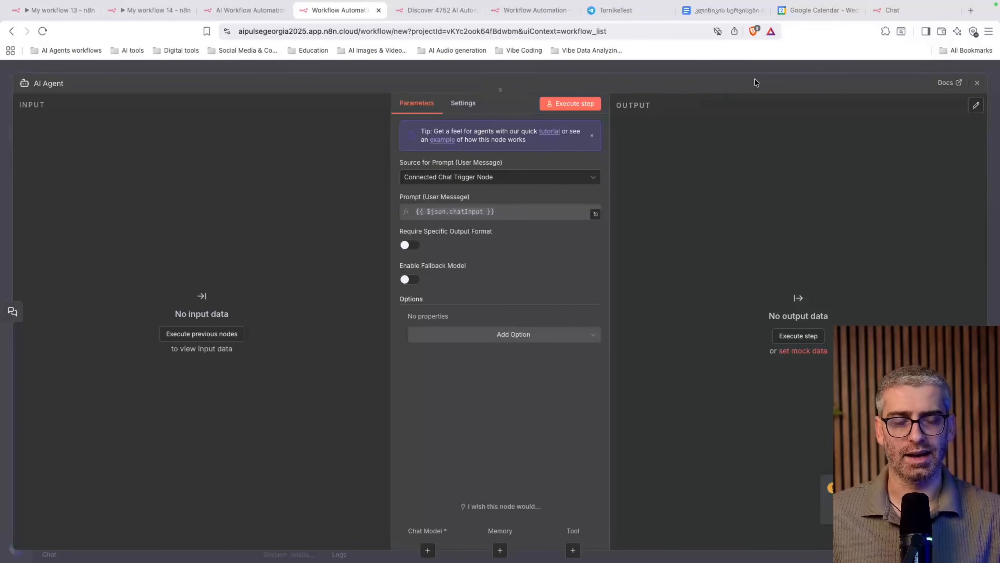
{"action": "left_click", "coordinate": [777, 74]}
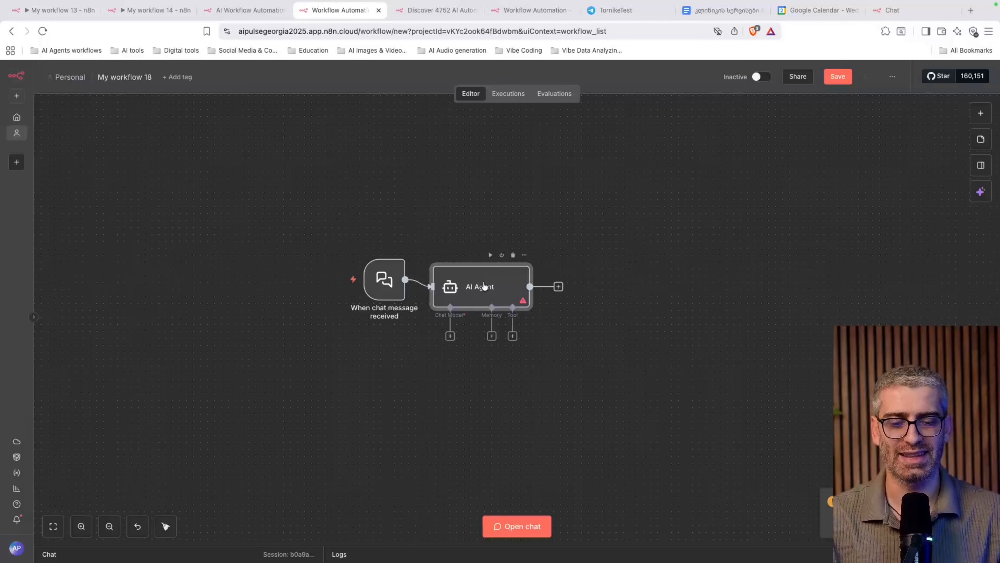
{"action": "left_click_drag", "start_coordinate": [486, 282], "coordinate": [514, 276]}
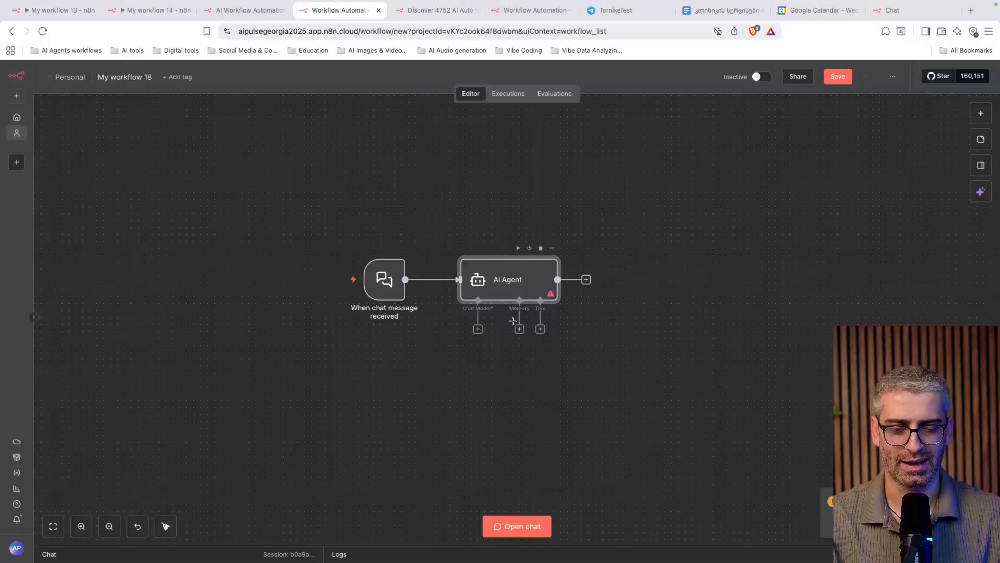
Attach an OpenAI Chat Model to the AI Agent's Chat Model slot from the Language Models list
{"action": "left_click", "coordinate": [479, 334]}
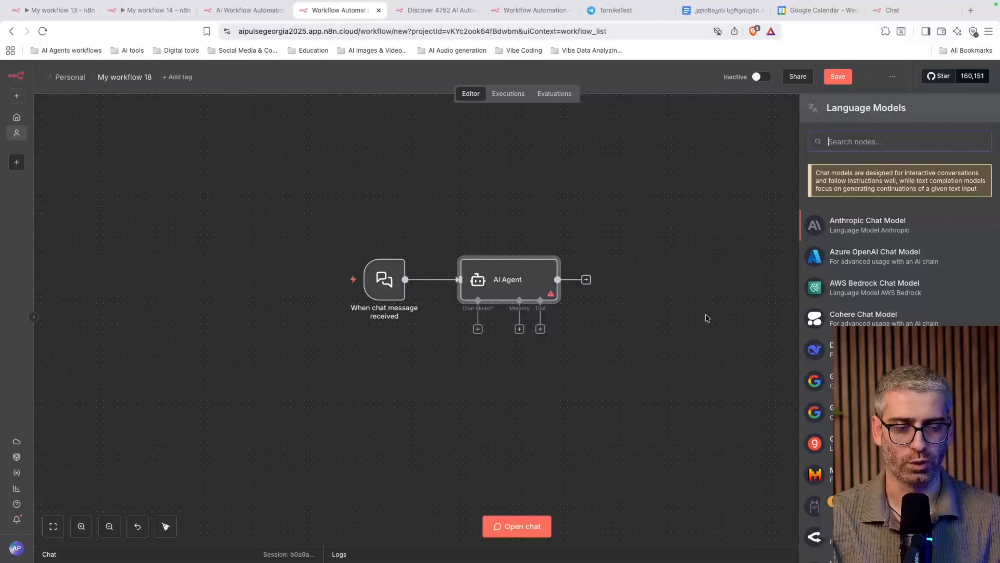
{"action": "scroll", "coordinate": [832, 300], "scroll_direction": "down", "scroll_amount": 5}
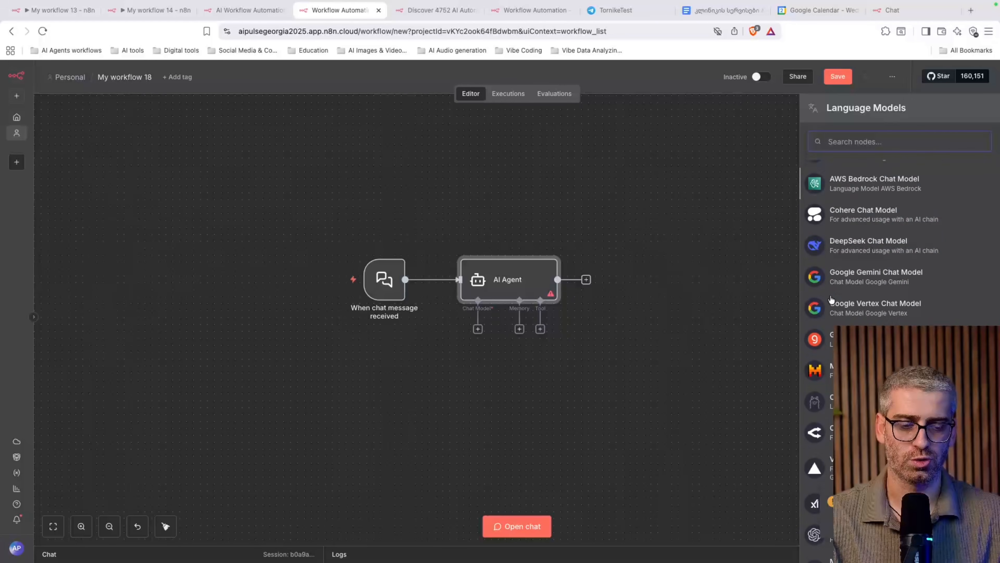
{"action": "scroll", "coordinate": [832, 300], "scroll_direction": "up", "scroll_amount": 5}
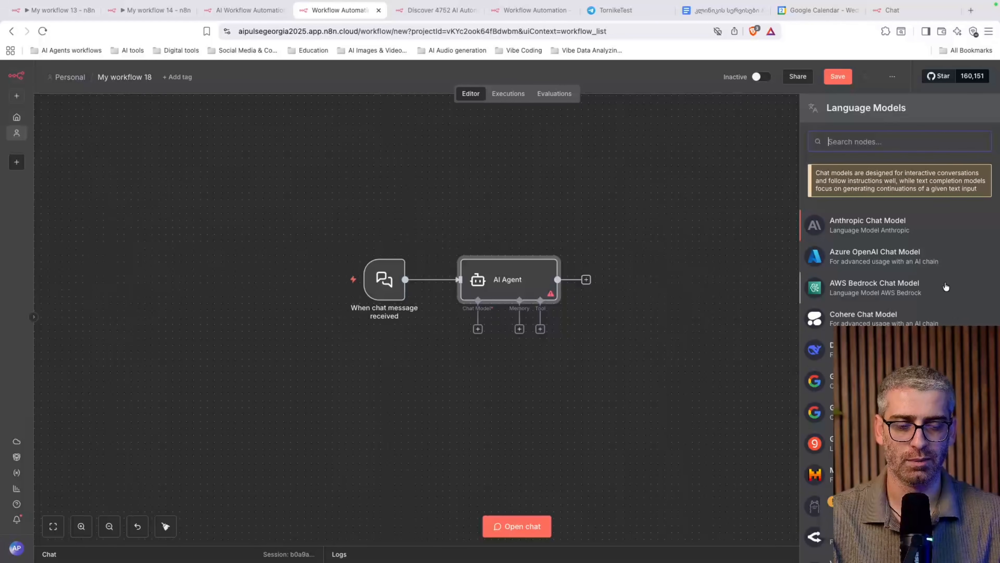
{"action": "scroll", "coordinate": [898, 244], "scroll_direction": "down", "scroll_amount": 4}
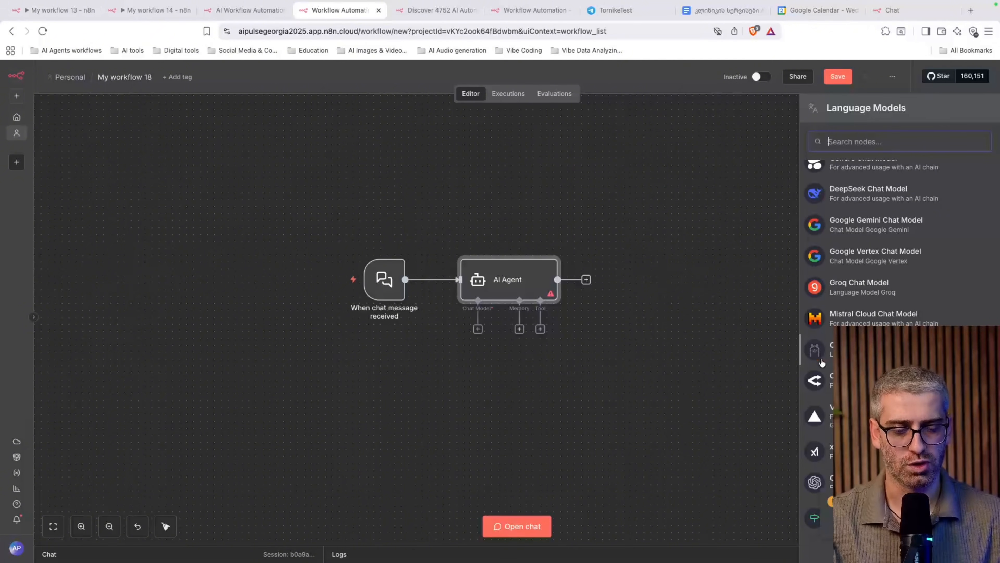
{"action": "left_click", "coordinate": [866, 481]}
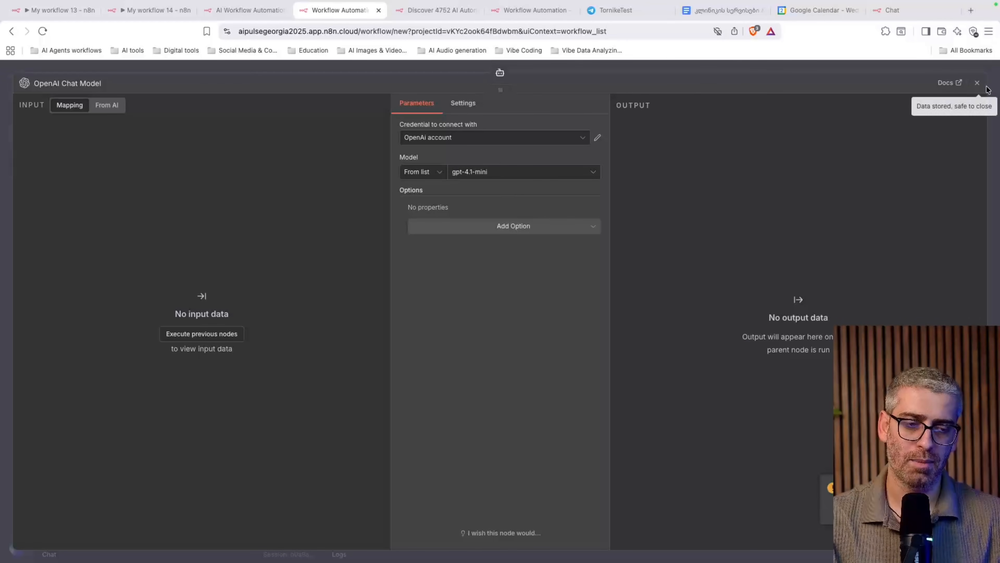
Reopen the OpenAI Chat Model settings and create a new OpenAI credential, OpenAi account 2
{"action": "left_click", "coordinate": [977, 83]}
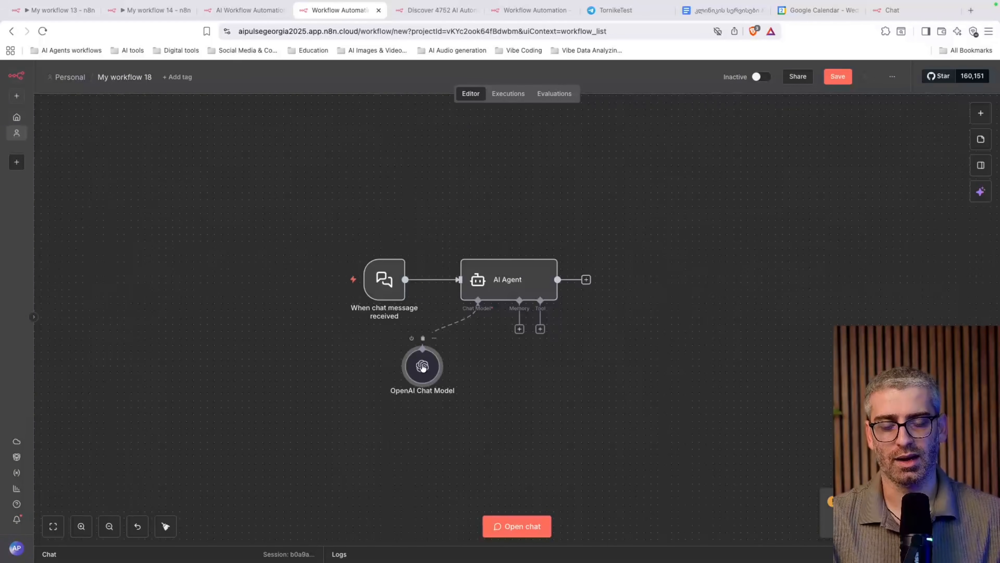
{"action": "double_click", "coordinate": [423, 366]}
{"action": "left_click", "coordinate": [977, 82]}
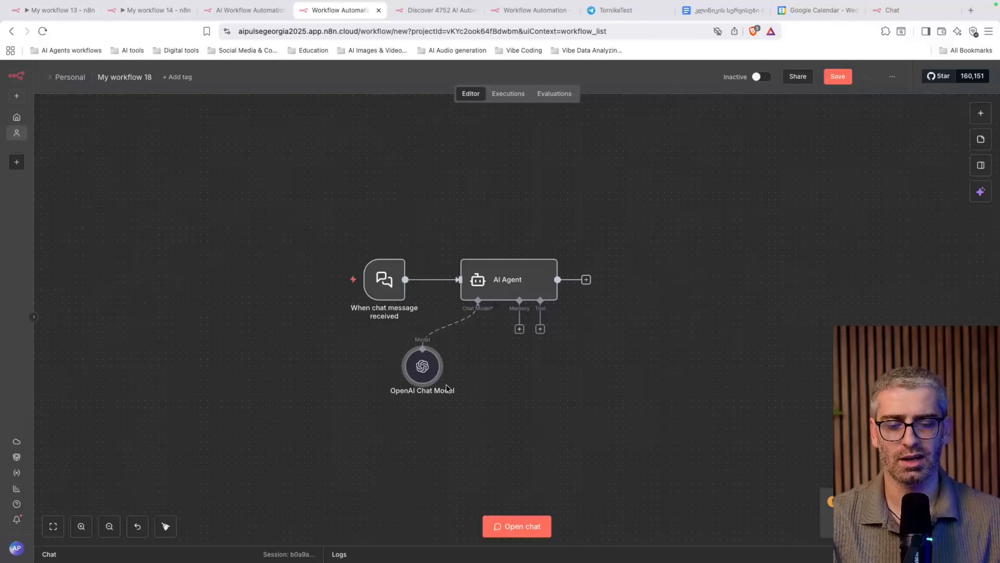
{"action": "double_click", "coordinate": [423, 365]}
{"action": "mouse_move", "coordinate": [582, 157]}
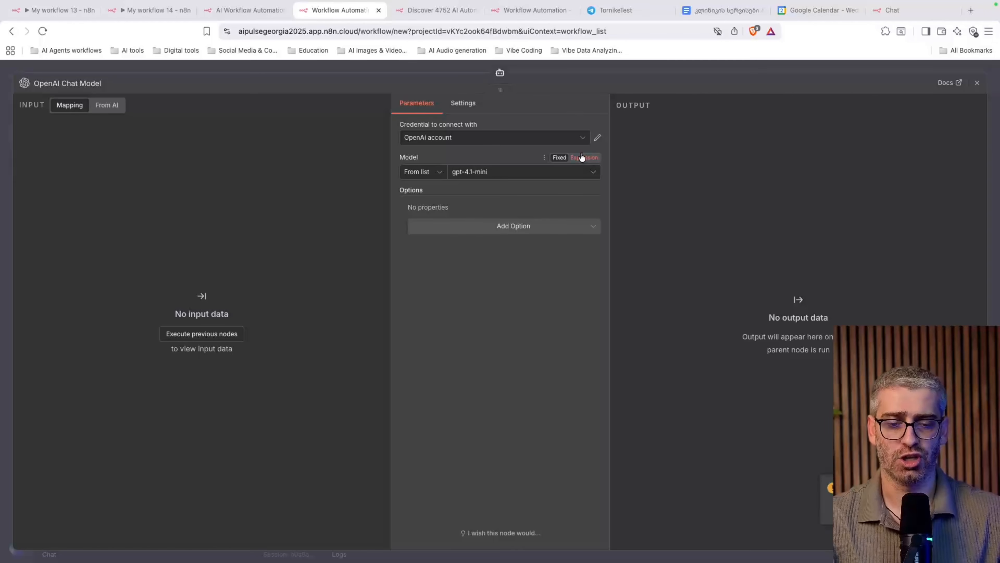
{"action": "left_click", "coordinate": [489, 140]}
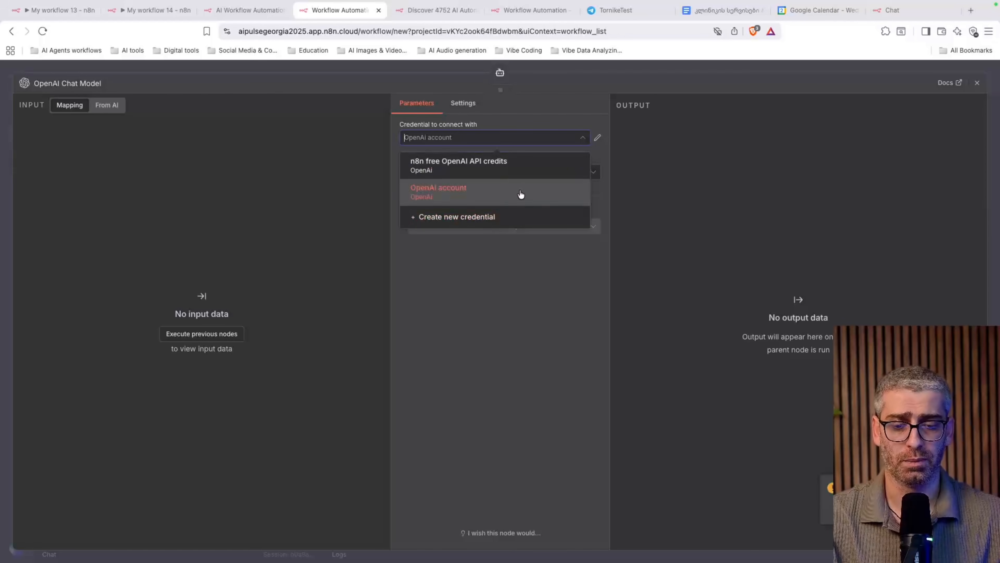
{"action": "left_click", "coordinate": [473, 228]}
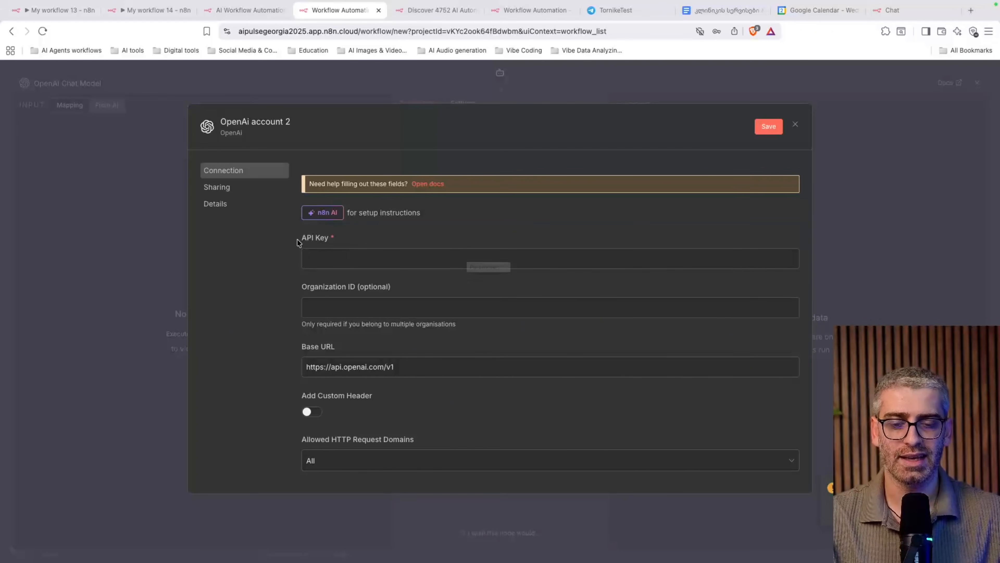
Focus the empty API Key field of OpenAi account 2, leaving it blank and flagged required
{"action": "left_click_drag", "start_coordinate": [298, 242], "coordinate": [317, 238]}
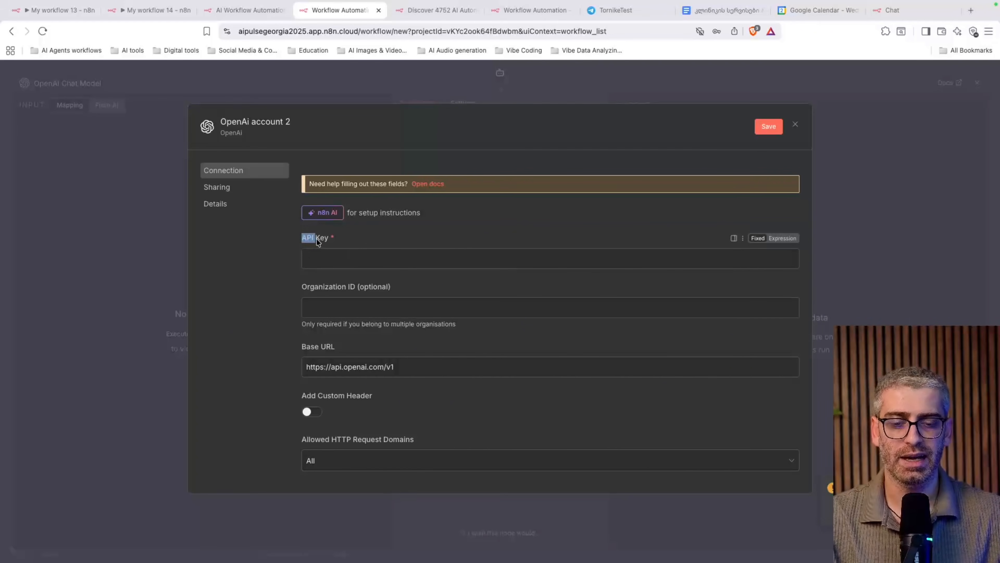
{"action": "left_click", "coordinate": [348, 261]}
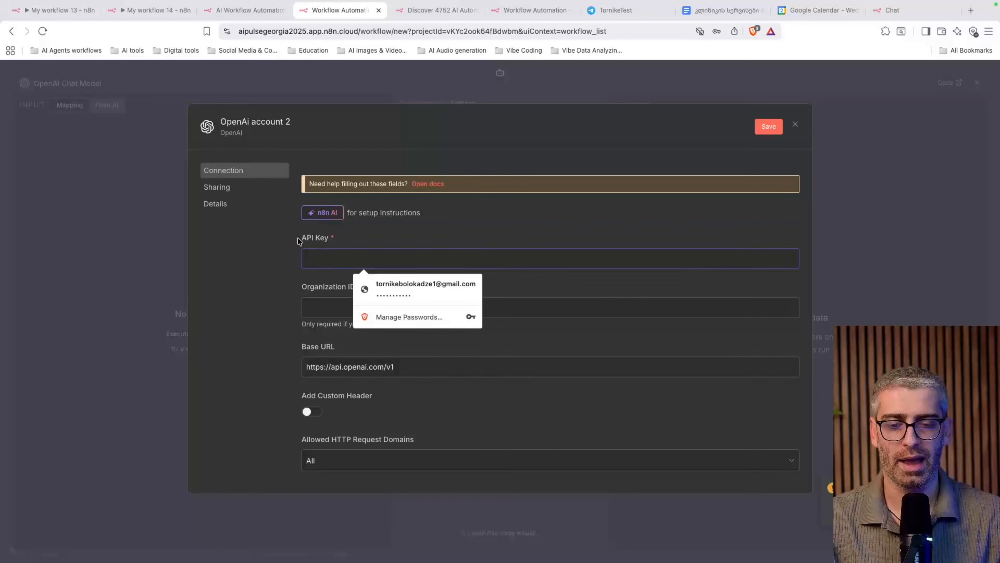
{"action": "left_click_drag", "start_coordinate": [299, 241], "coordinate": [329, 241]}
{"action": "left_click", "coordinate": [378, 237]}
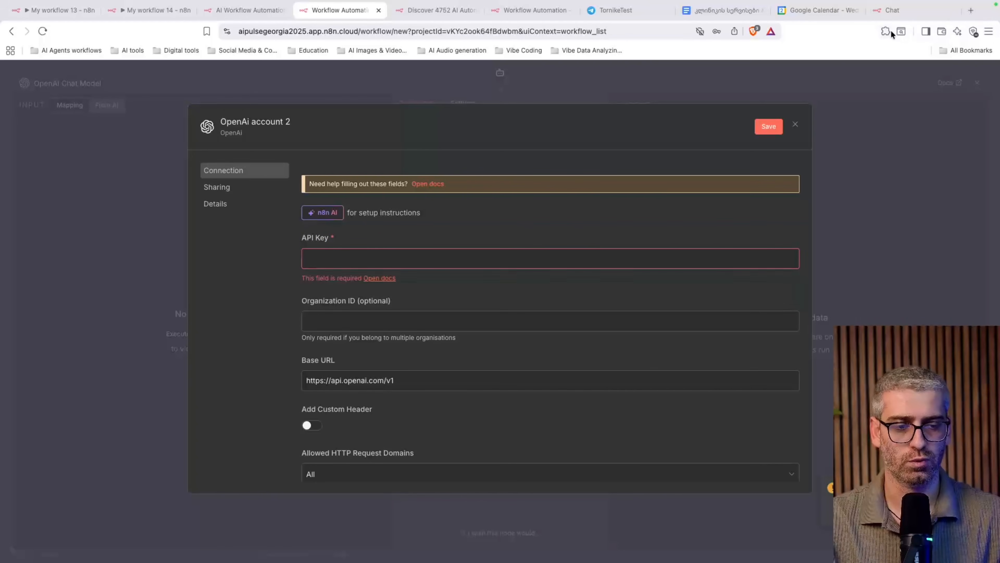
Search 'openai ai platform api' and follow the results to the OpenAI Platform API keys page
{"action": "type", "text": "open"}
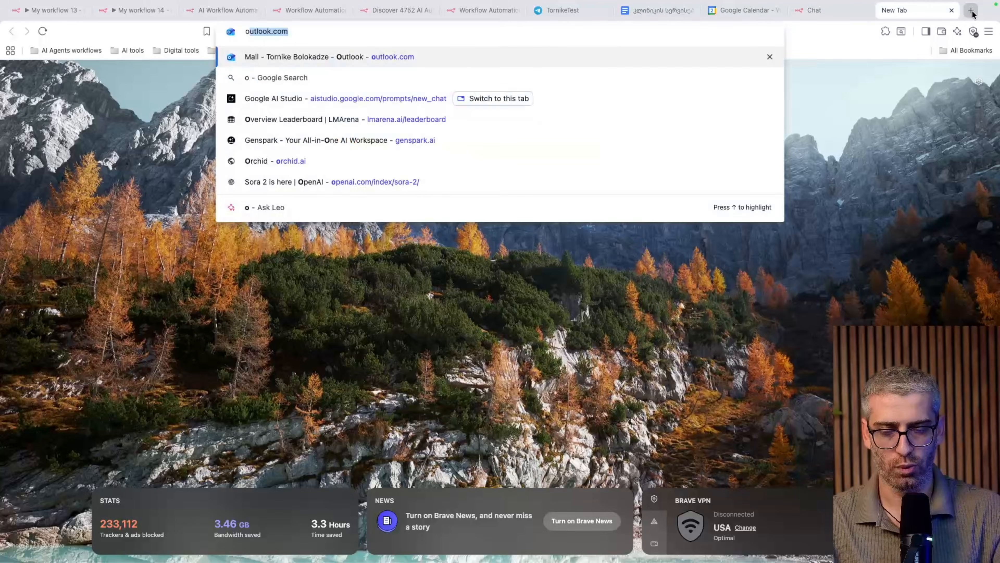
{"action": "type", "text": "ai ai platform api"}
{"action": "key", "text": "Return"}
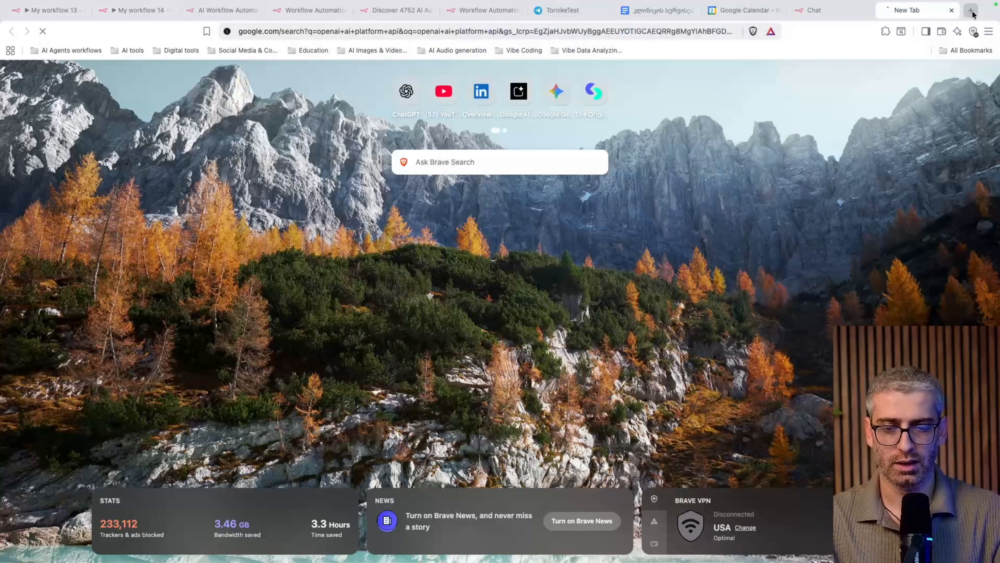
{"action": "left_click", "coordinate": [181, 180]}
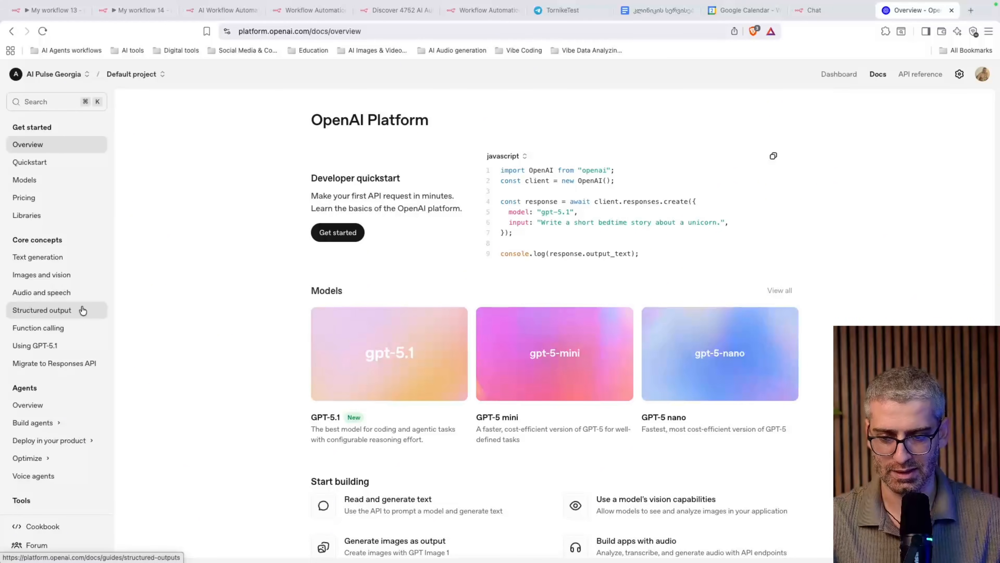
{"action": "scroll", "coordinate": [82, 310], "scroll_direction": "down", "scroll_amount": 3}
{"action": "scroll", "coordinate": [82, 311], "scroll_direction": "down", "scroll_amount": 5}
{"action": "key", "text": "super+bracketleft"}
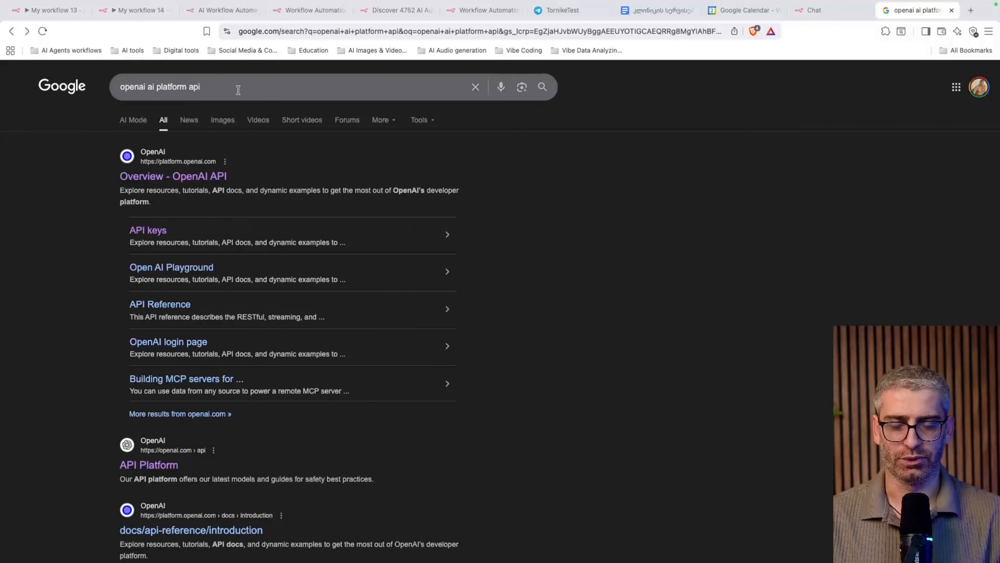
{"action": "scroll", "coordinate": [169, 118], "scroll_direction": "down", "scroll_amount": 1}
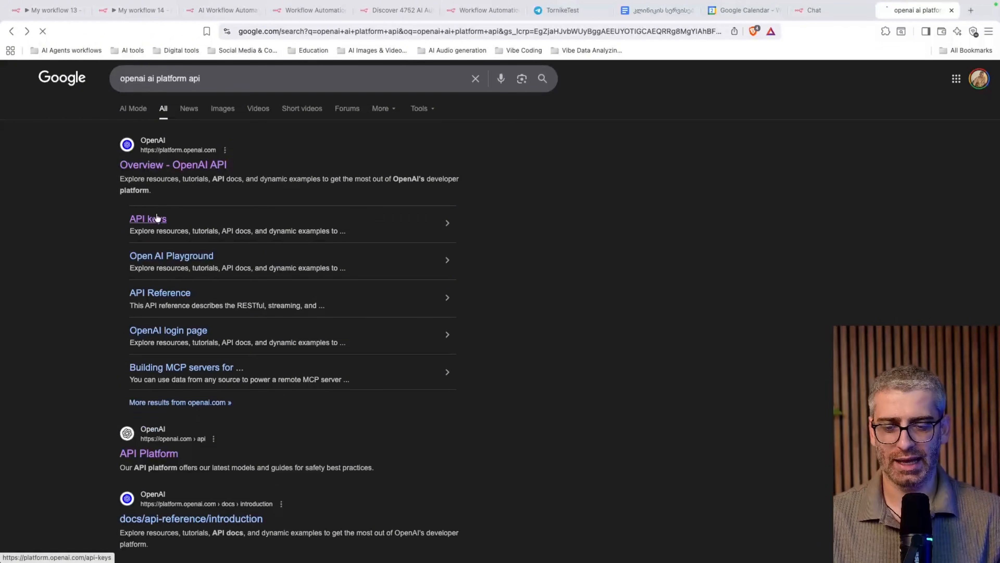
{"action": "left_click", "coordinate": [156, 218]}
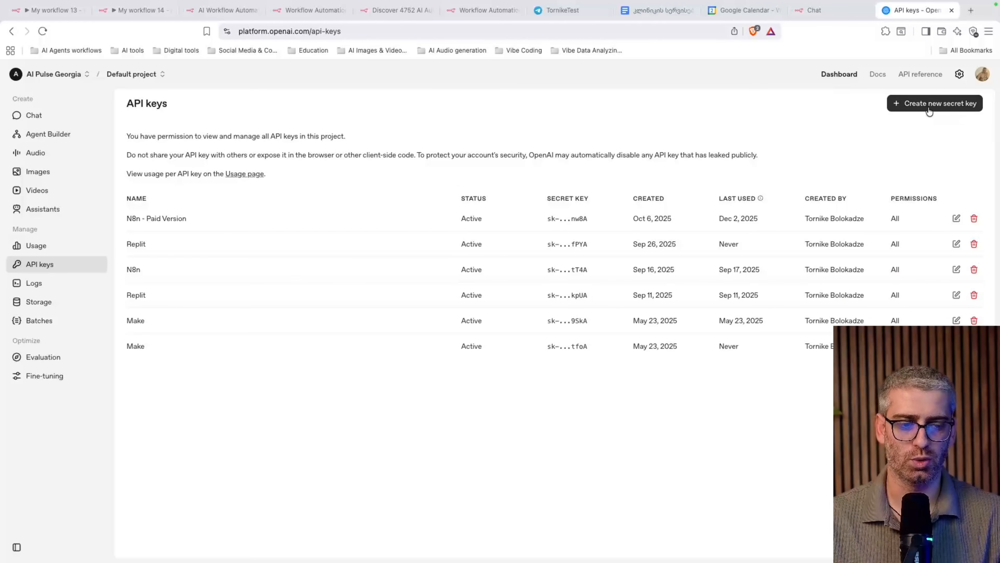
{"action": "left_click", "coordinate": [954, 106]}
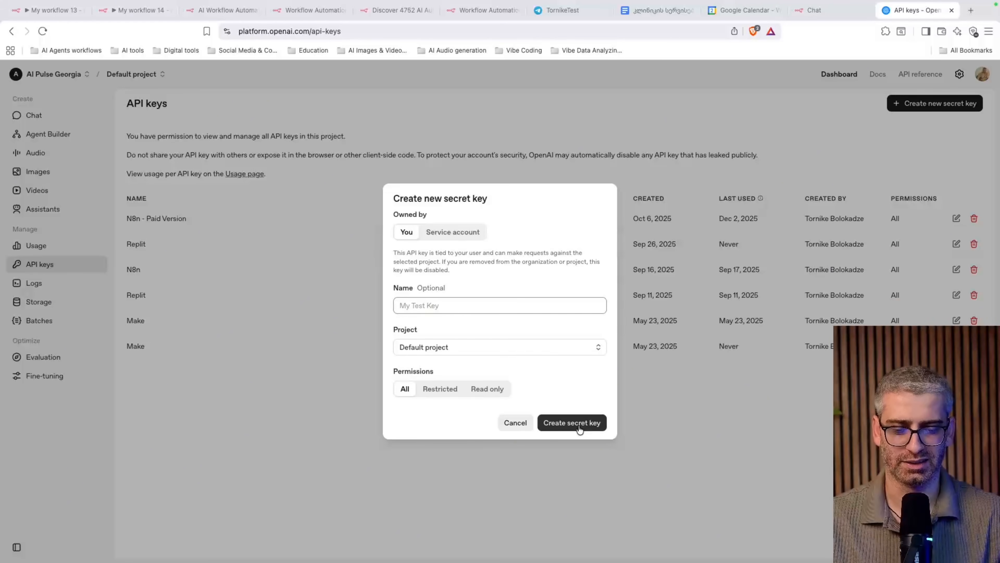
{"action": "left_click", "coordinate": [309, 9]}
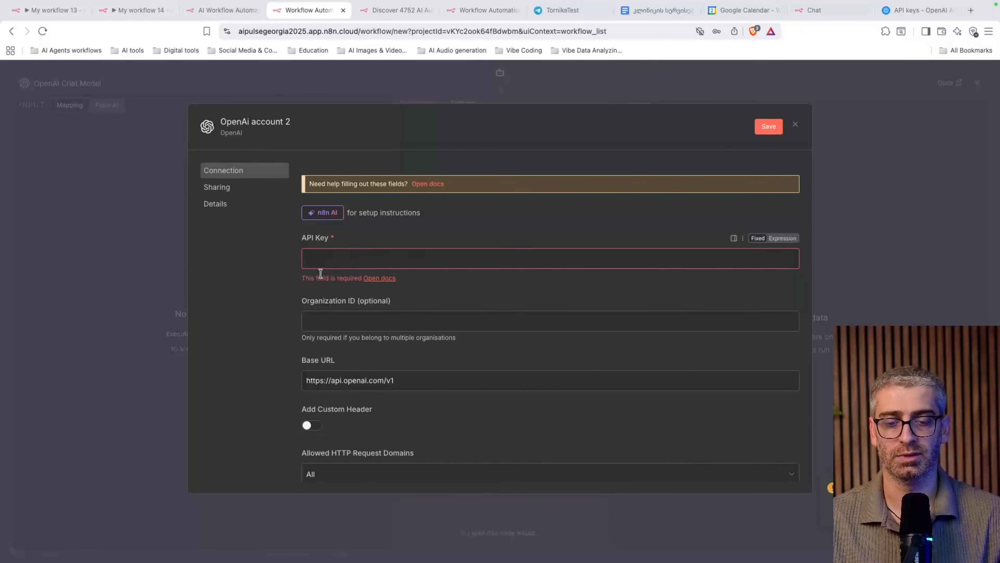
{"action": "left_click", "coordinate": [328, 259]}
{"action": "left_click", "coordinate": [916, 11]}
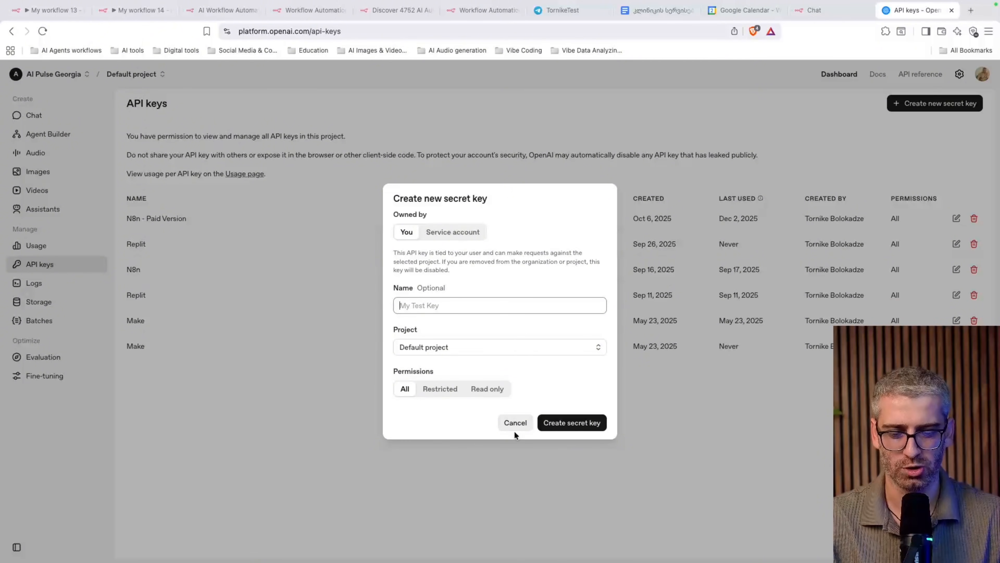
{"action": "left_click", "coordinate": [516, 423]}
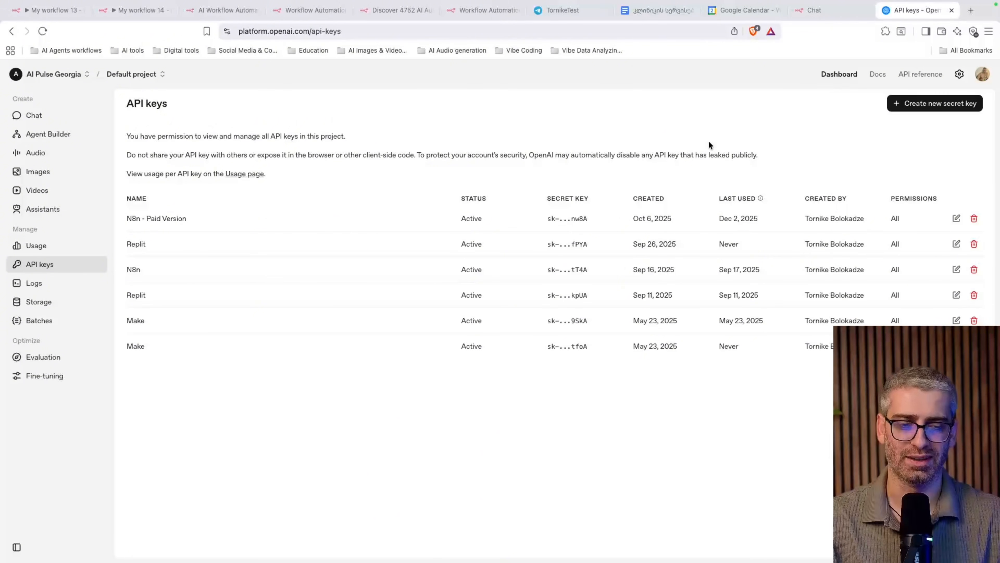
{"action": "left_click", "coordinate": [960, 74]}
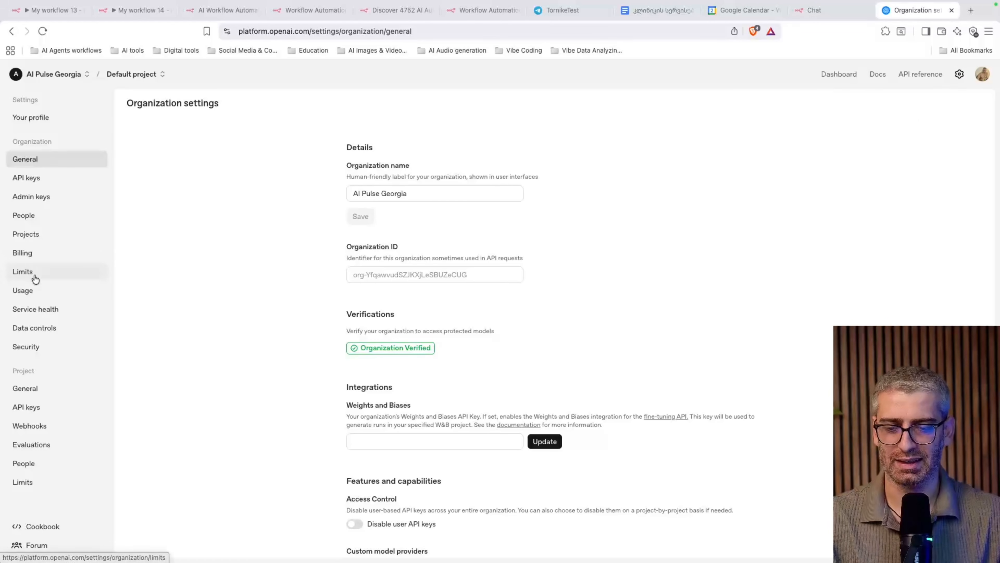
View the $3.76 OpenAI credit balance, then discard the OpenAi account 2 credential in n8n
{"action": "left_click", "coordinate": [14, 253]}
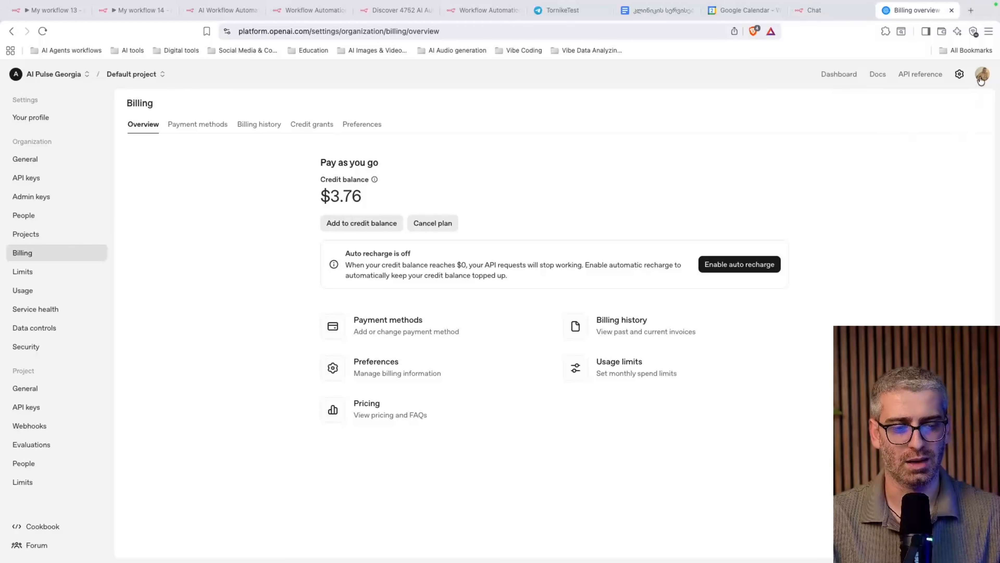
{"action": "left_click", "coordinate": [825, 10]}
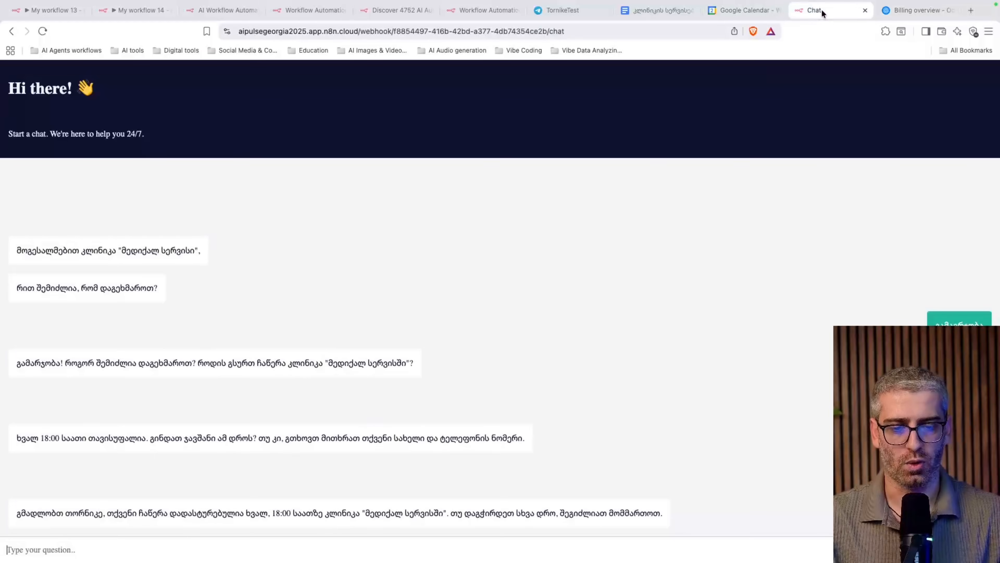
{"action": "left_click", "coordinate": [396, 11]}
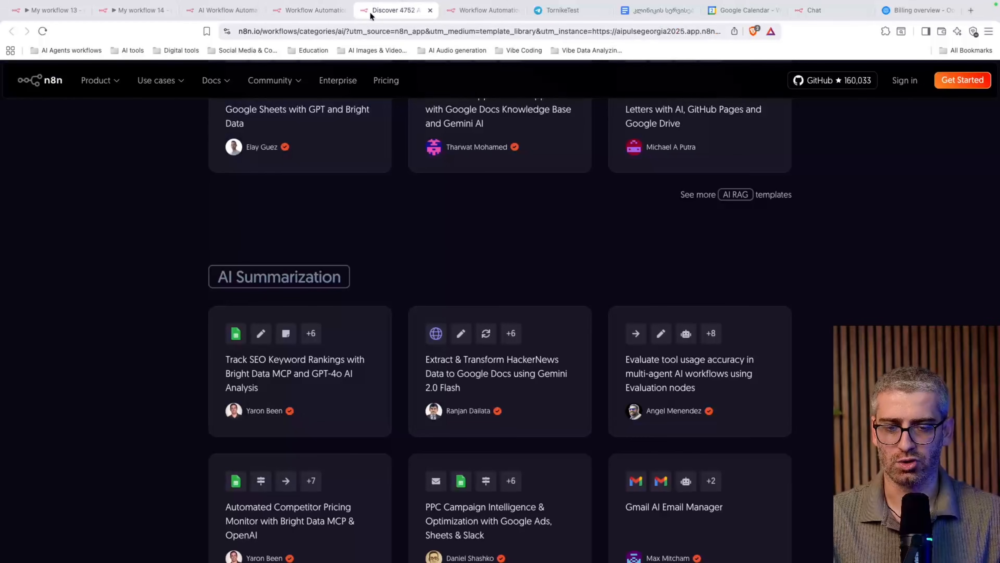
{"action": "left_click", "coordinate": [303, 11]}
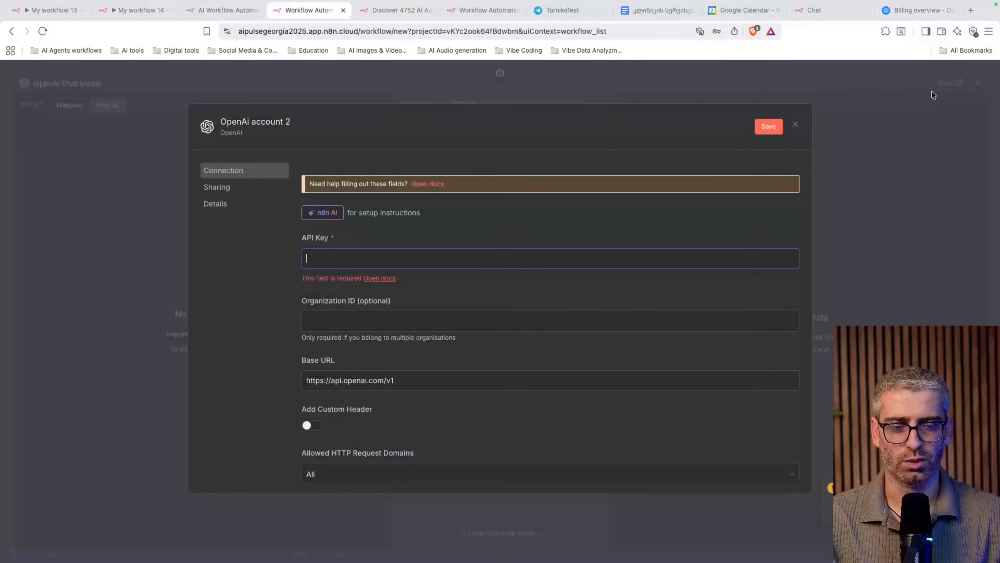
{"action": "left_click", "coordinate": [919, 91]}
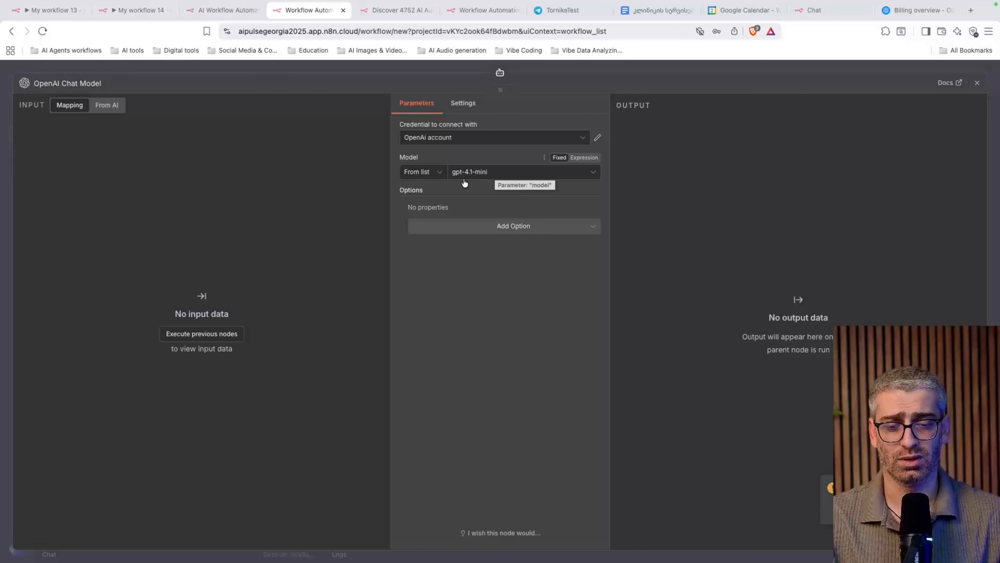
Keep gpt-4.1-mini selected in the Model dropdown and close the OpenAI Chat Model panel
{"action": "left_click", "coordinate": [510, 176]}
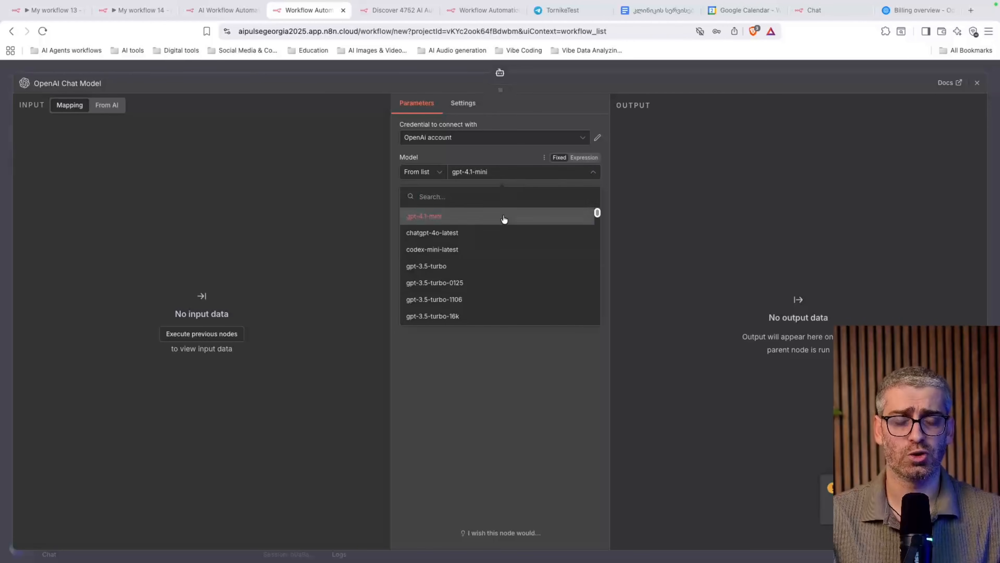
{"action": "scroll", "coordinate": [489, 281], "scroll_direction": "down", "scroll_amount": 2}
{"action": "scroll", "coordinate": [489, 280], "scroll_direction": "down", "scroll_amount": 10}
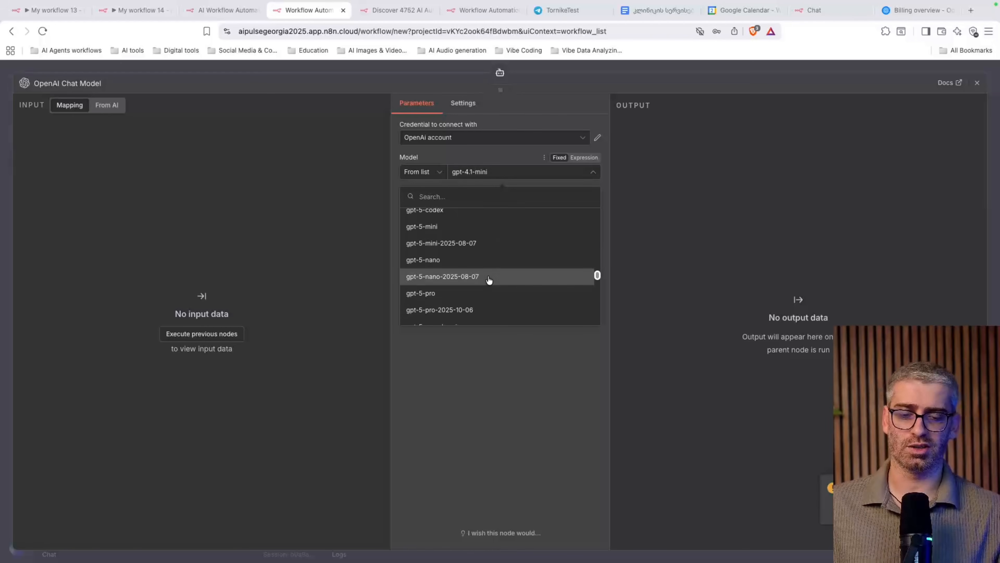
{"action": "scroll", "coordinate": [490, 280], "scroll_direction": "up", "scroll_amount": 12}
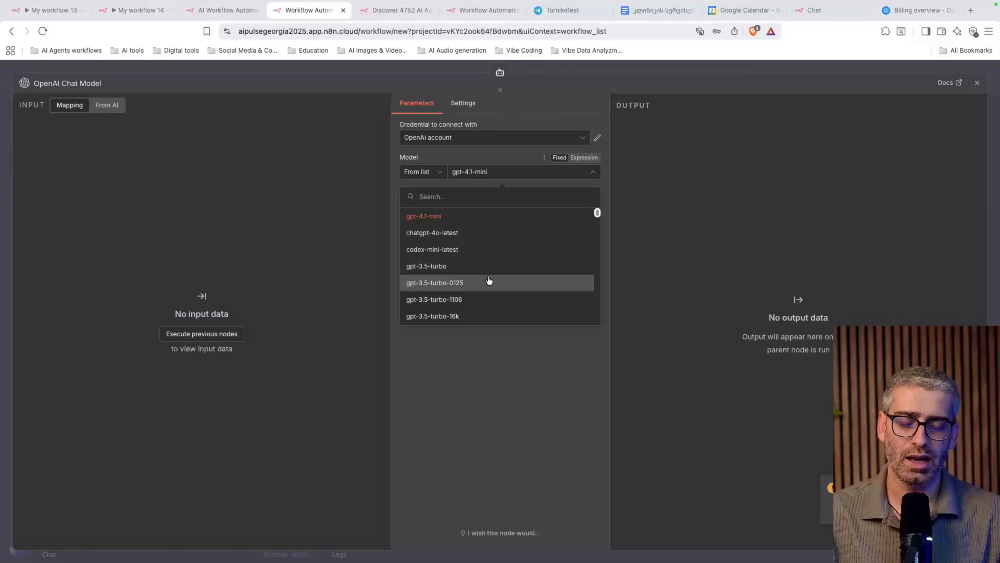
{"action": "left_click", "coordinate": [458, 224]}
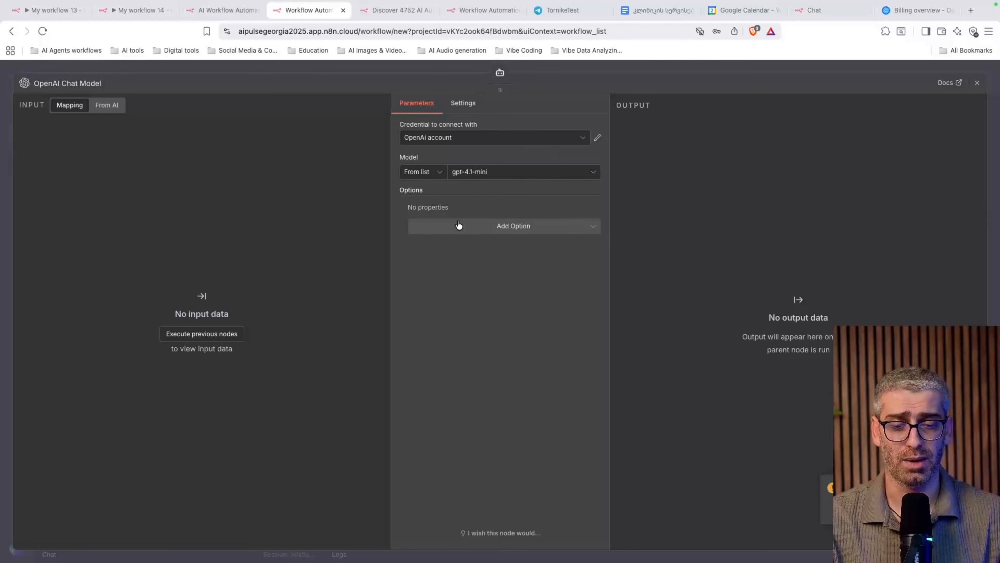
{"action": "left_click", "coordinate": [493, 176]}
{"action": "scroll", "coordinate": [468, 263], "scroll_direction": "down", "scroll_amount": 10}
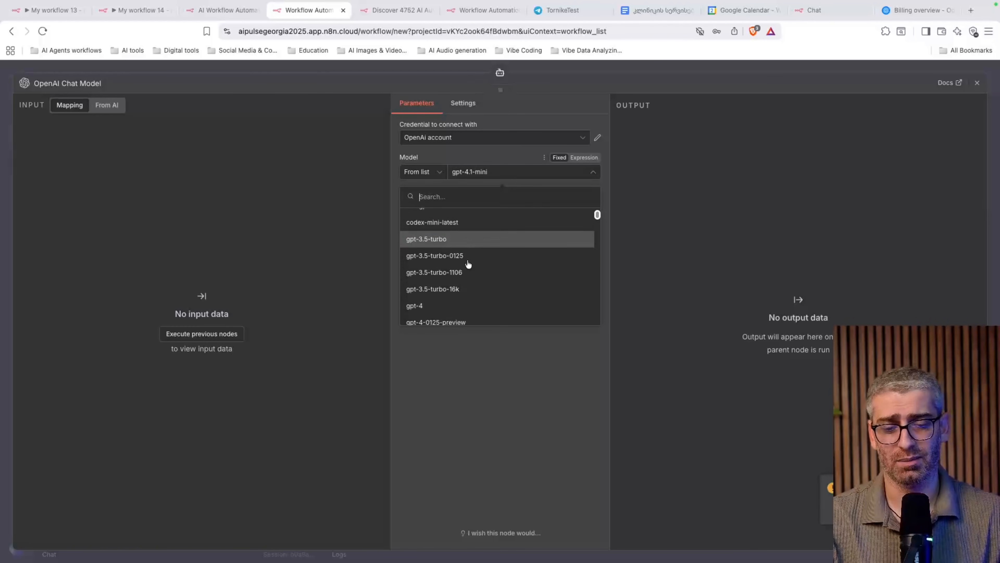
{"action": "scroll", "coordinate": [467, 264], "scroll_direction": "down", "scroll_amount": 5}
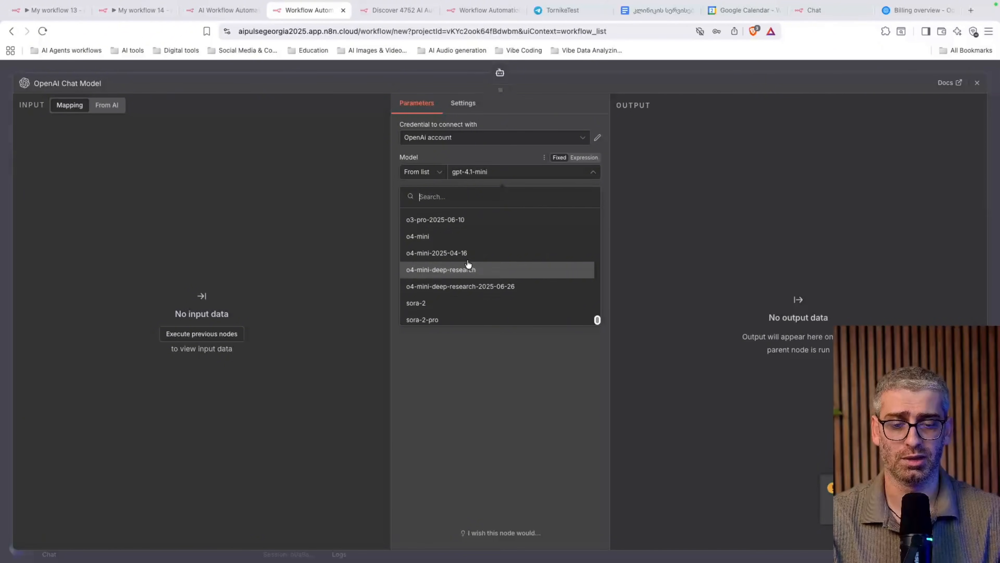
{"action": "scroll", "coordinate": [468, 264], "scroll_direction": "up", "scroll_amount": 15}
{"action": "scroll", "coordinate": [468, 264], "scroll_direction": "down", "scroll_amount": 12}
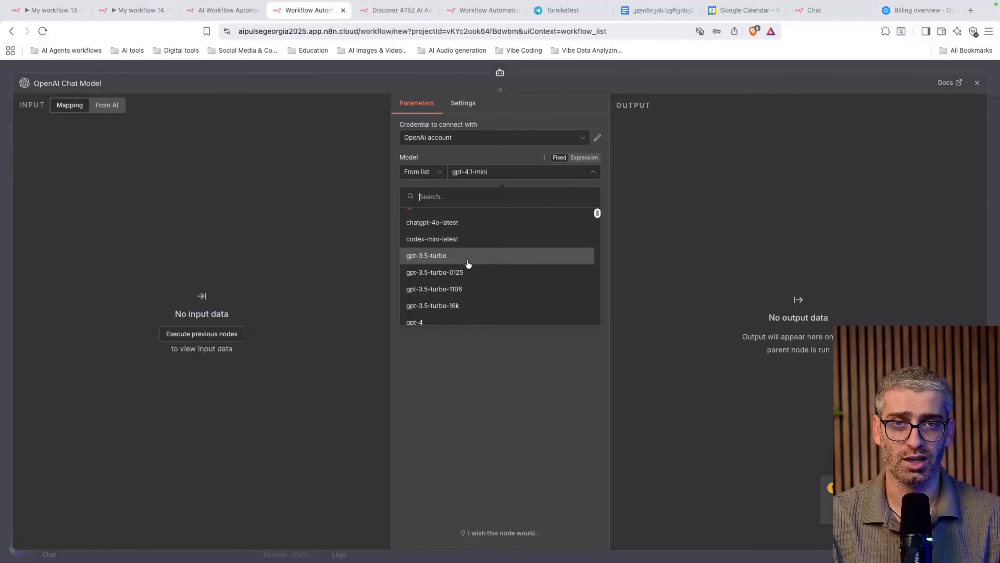
{"action": "scroll", "coordinate": [468, 264], "scroll_direction": "down", "scroll_amount": 2}
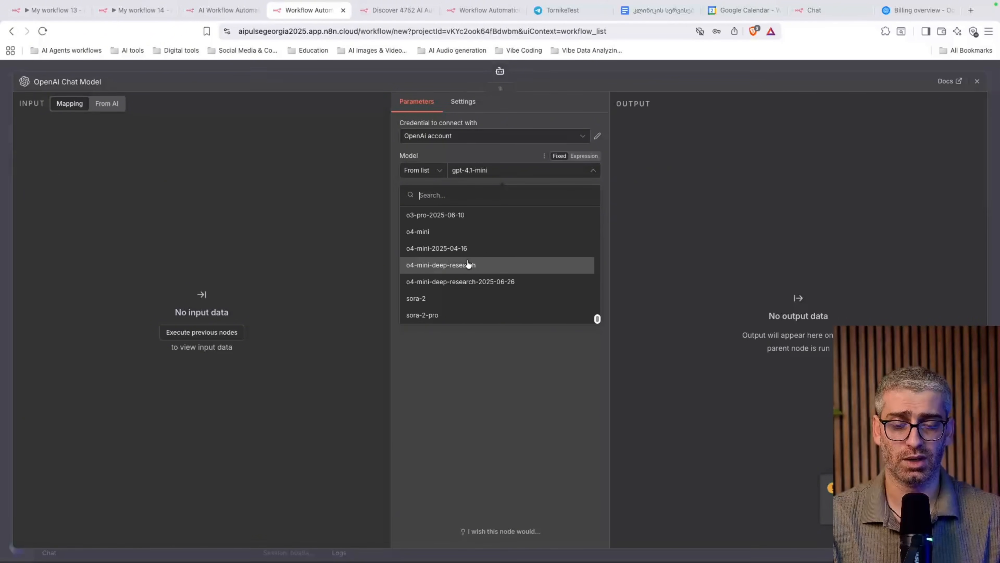
{"action": "scroll", "coordinate": [468, 264], "scroll_direction": "up", "scroll_amount": 15}
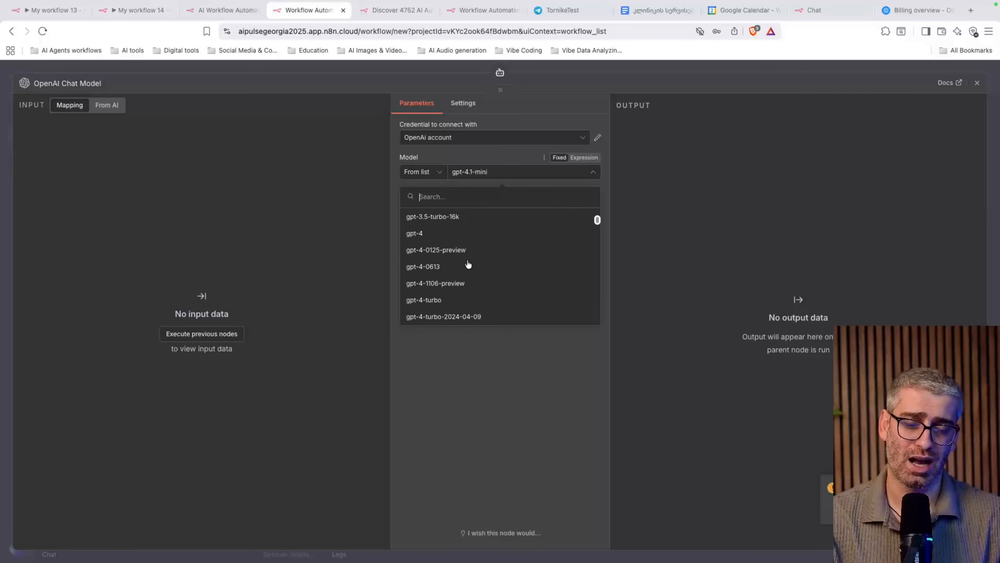
{"action": "left_click", "coordinate": [503, 430]}
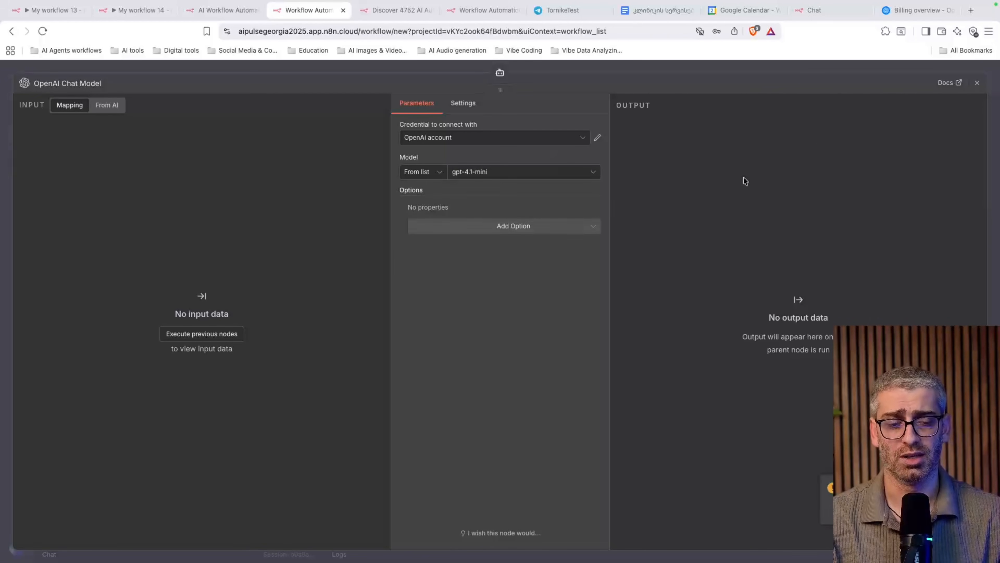
{"action": "left_click", "coordinate": [977, 83]}
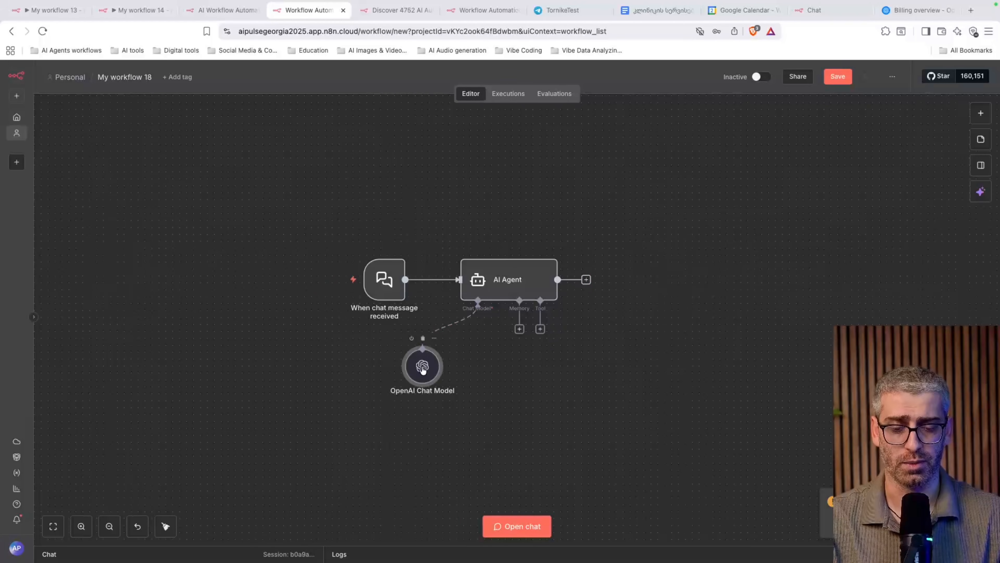
Attach Simple Memory to the AI Agent's Memory connector, then go to the Telegram bot chat
{"action": "mouse_move", "coordinate": [422, 368]}
{"action": "left_mouse_down"}
{"action": "mouse_move", "coordinate": [394, 371]}
{"action": "mouse_move", "coordinate": [413, 371]}
{"action": "left_mouse_up"}
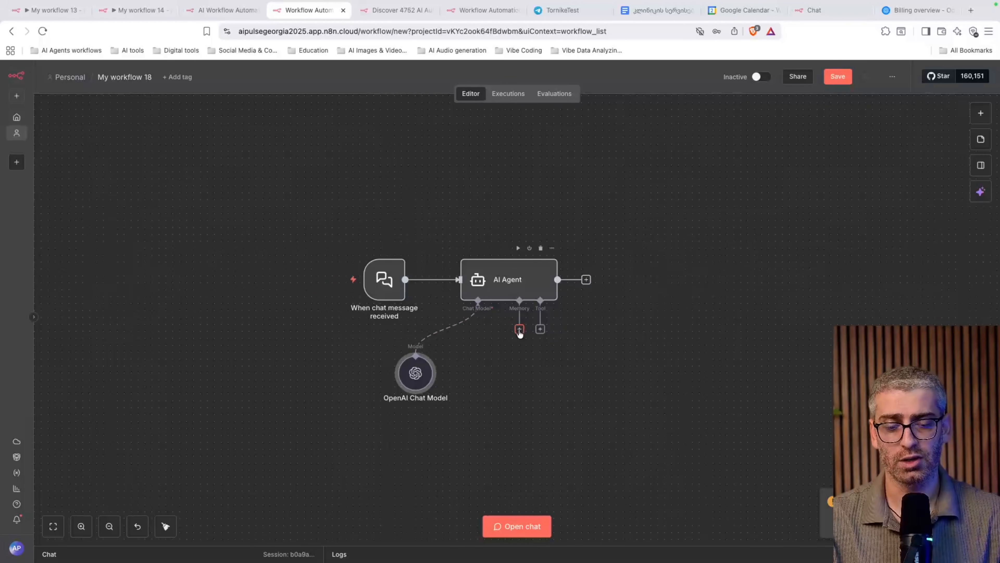
{"action": "left_click_drag", "start_coordinate": [501, 378], "coordinate": [506, 377]}
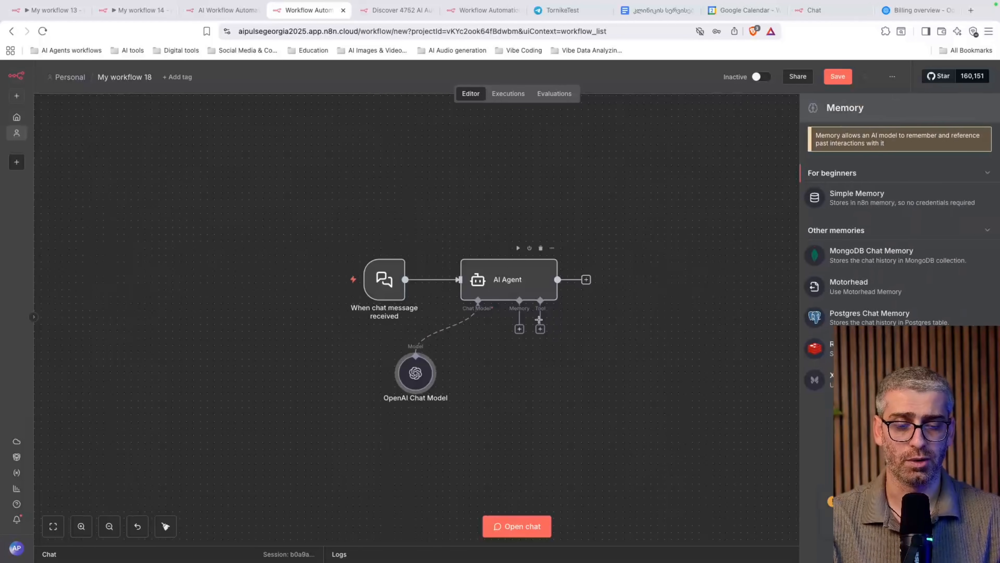
{"action": "left_click", "coordinate": [881, 212]}
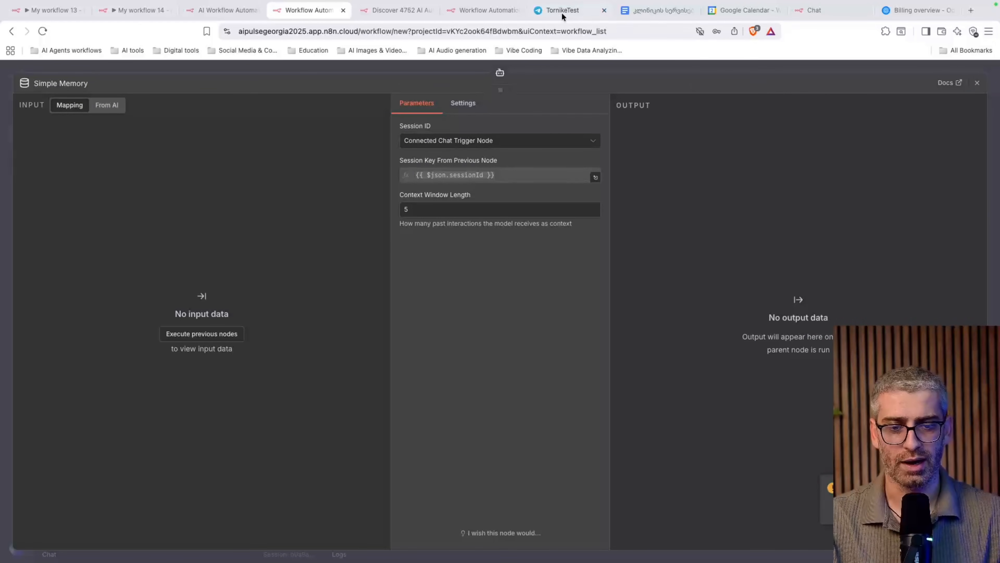
{"action": "left_click", "coordinate": [553, 14]}
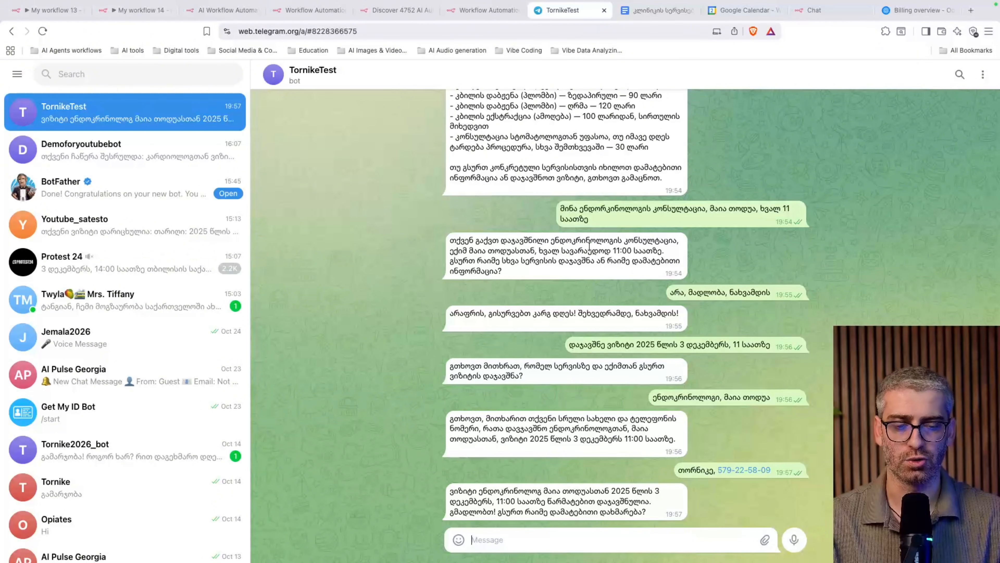
Read the bot's Georgian booking chat, then switch back to n8n's My workflow 14
{"action": "mouse_move", "coordinate": [558, 218]}
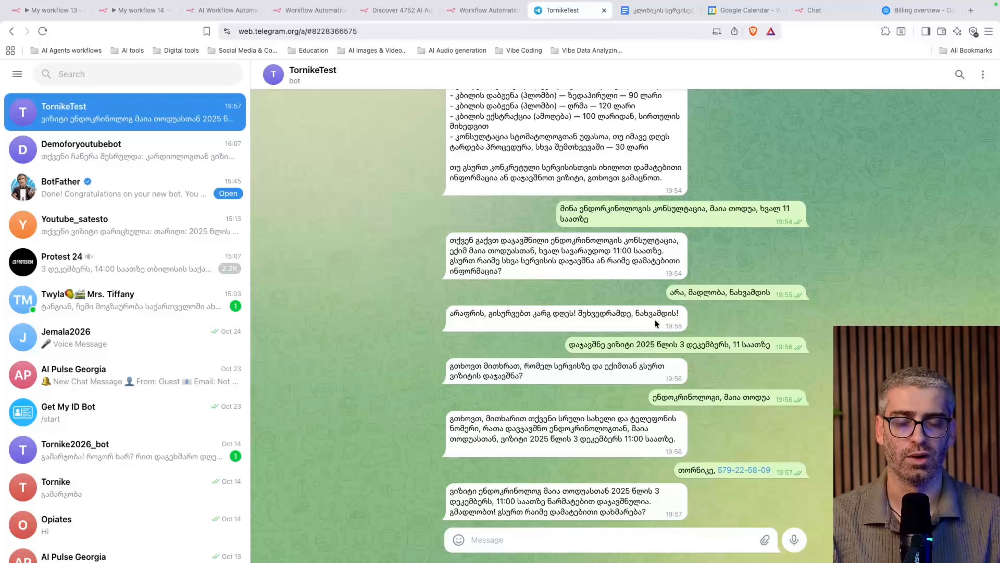
{"action": "left_click", "coordinate": [126, 11]}
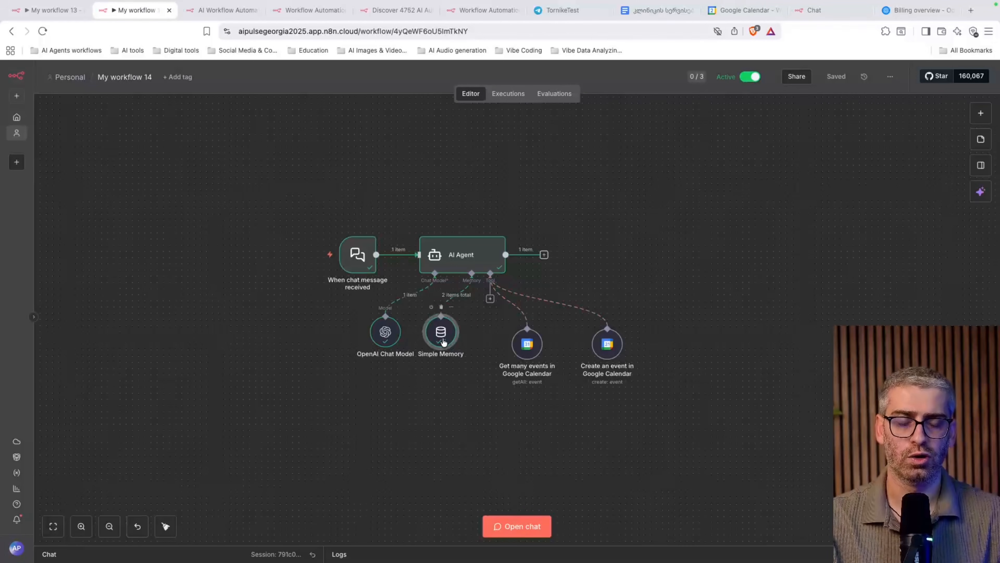
Move workflow 14's Simple Memory node lower on the canvas
{"action": "left_click_drag", "start_coordinate": [440, 338], "coordinate": [448, 391]}
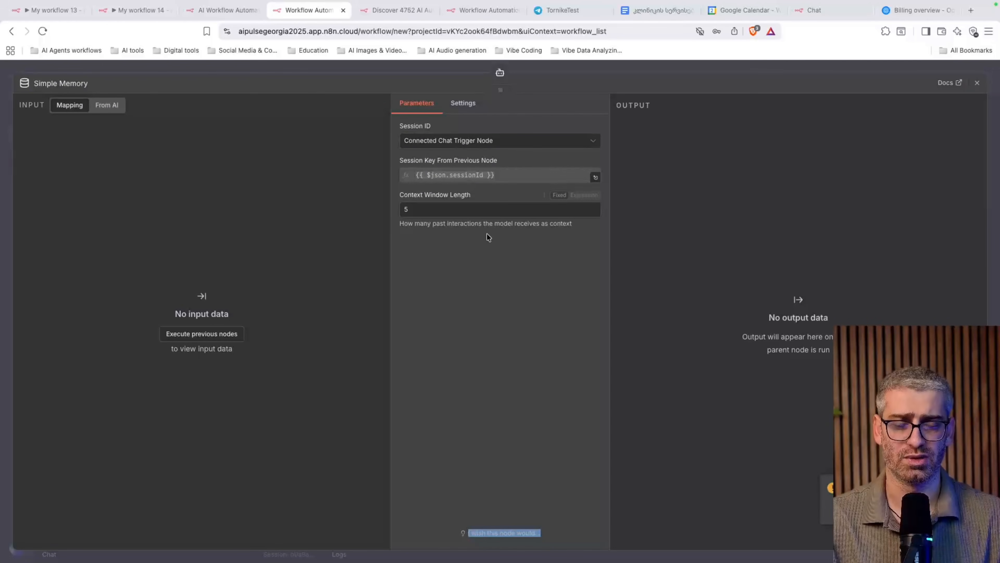
Raise the Simple Memory context window length from 5 to 20
{"action": "double_click", "coordinate": [443, 210]}
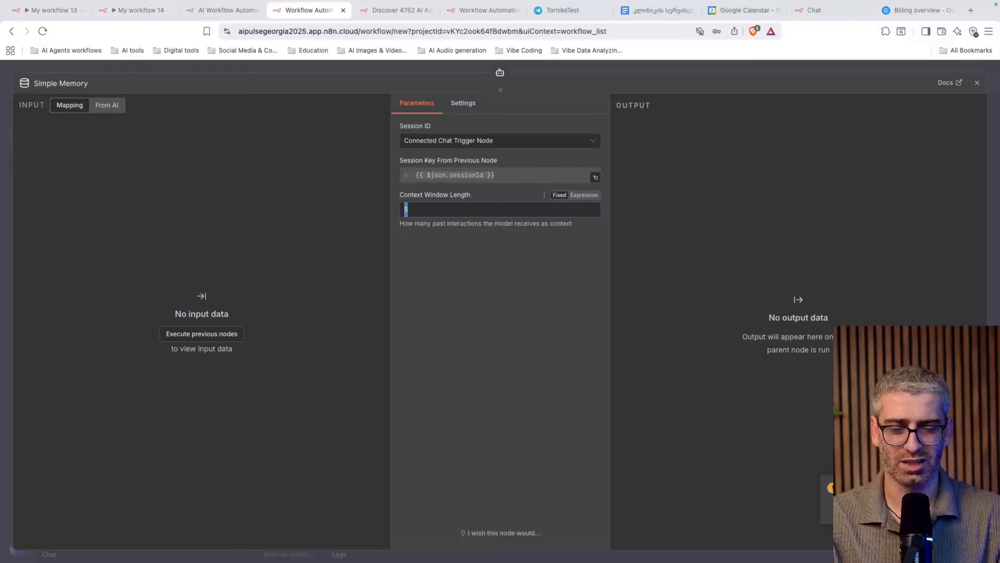
{"action": "type", "text": "20"}
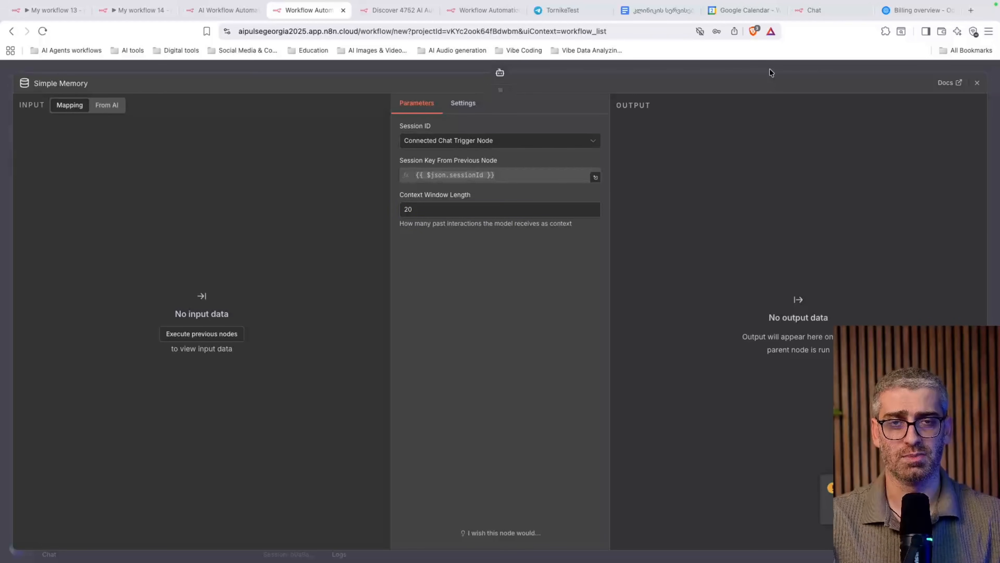
{"action": "left_click", "coordinate": [802, 72]}
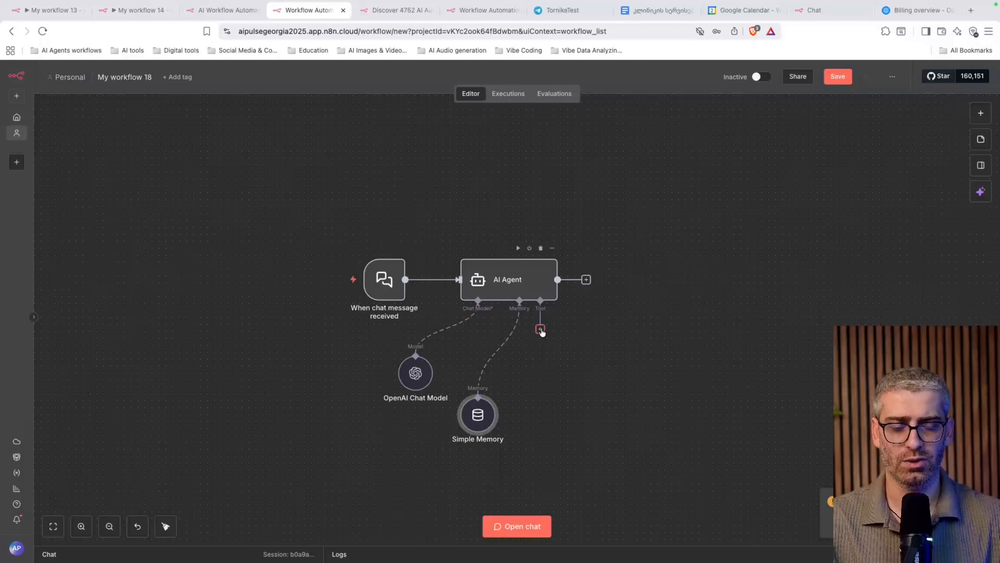
Attach a Google Calendar Tool to the AI Agent's tool connector
{"action": "left_click_drag", "start_coordinate": [542, 332], "coordinate": [594, 371]}
{"action": "left_click_drag", "start_coordinate": [535, 337], "coordinate": [535, 337]}
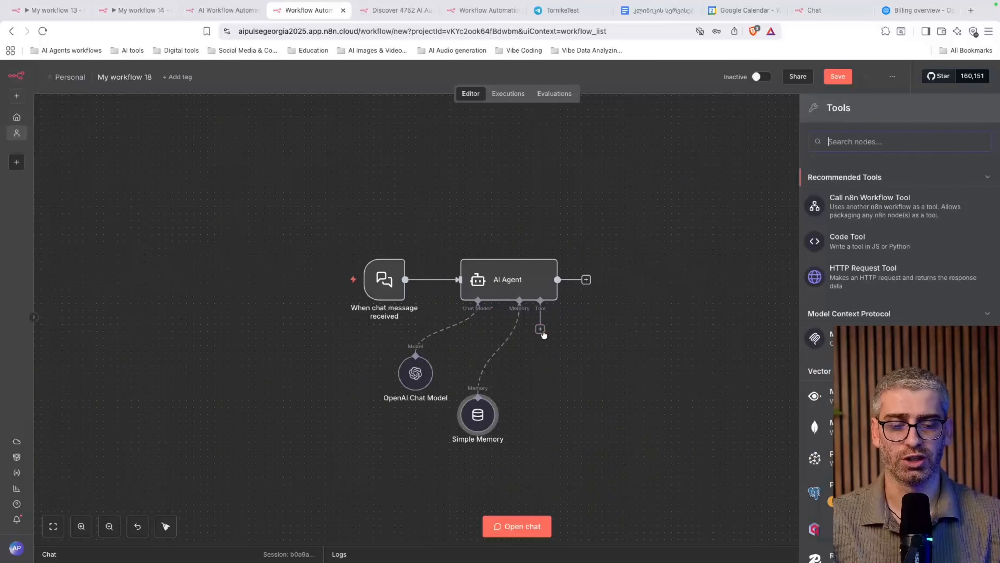
{"action": "type", "text": "googl"}
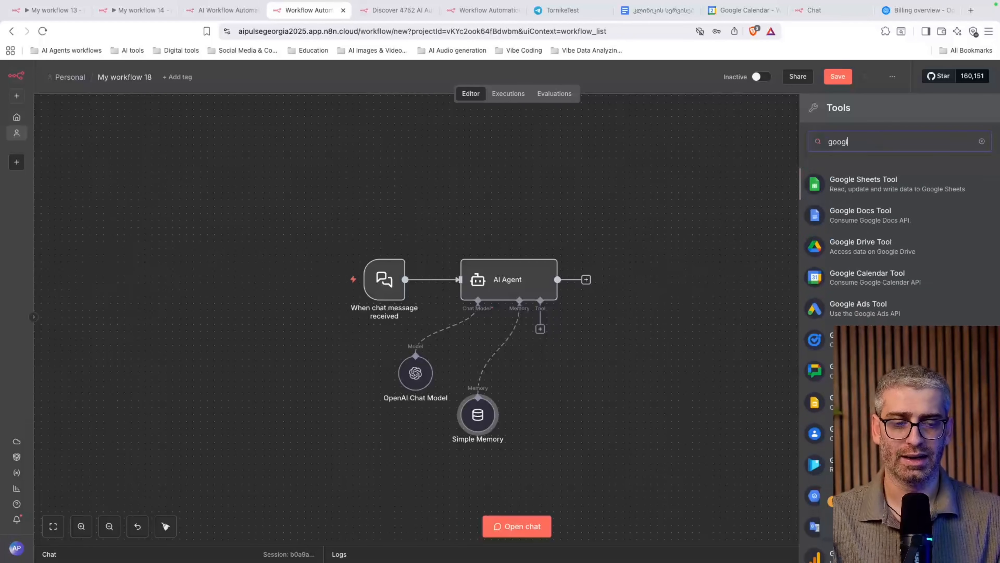
{"action": "type", "text": "e cal"}
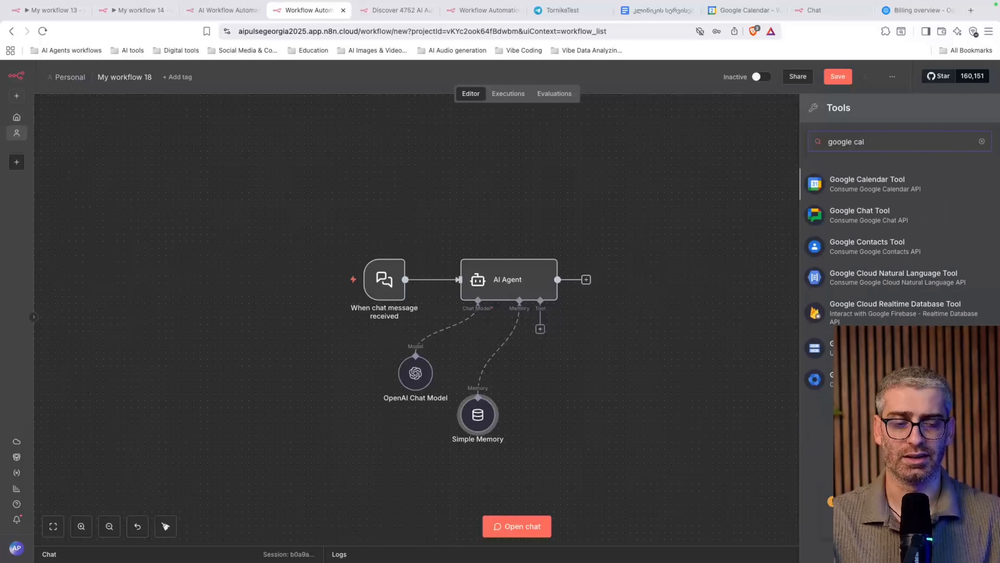
{"action": "left_click", "coordinate": [891, 193]}
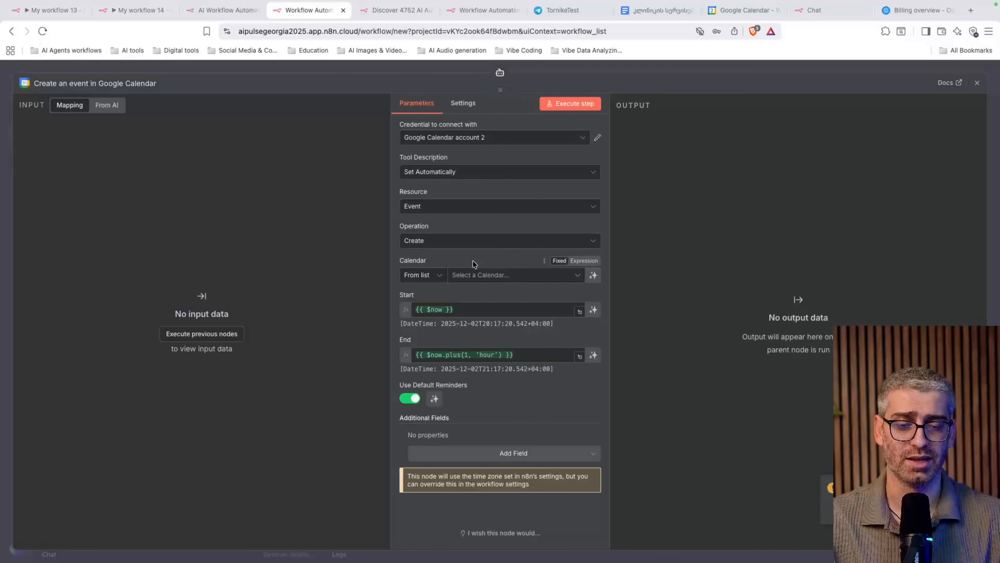
Switch the Google Calendar tool's operation from Create to Get Many events
{"action": "left_click", "coordinate": [977, 83]}
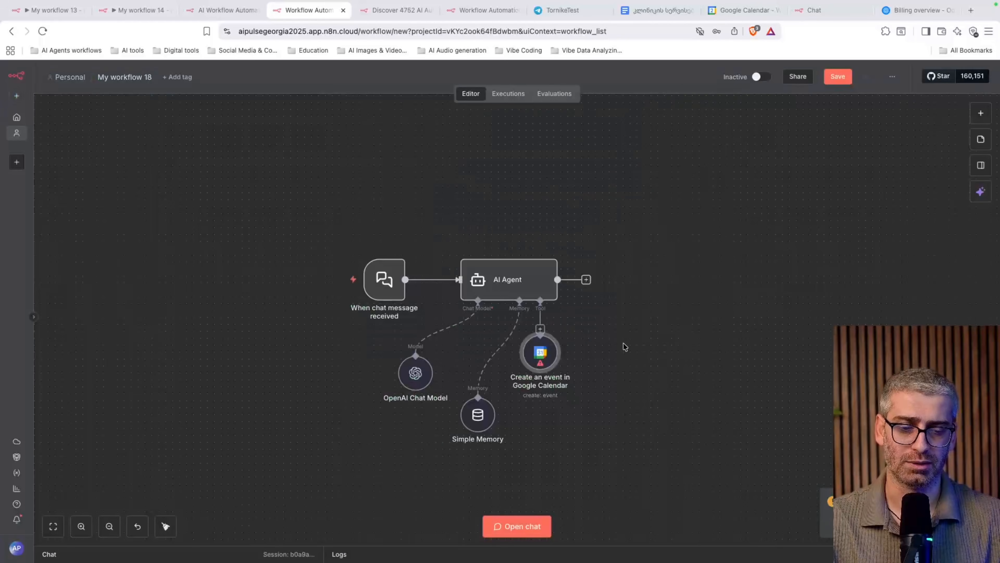
{"action": "double_click", "coordinate": [539, 351]}
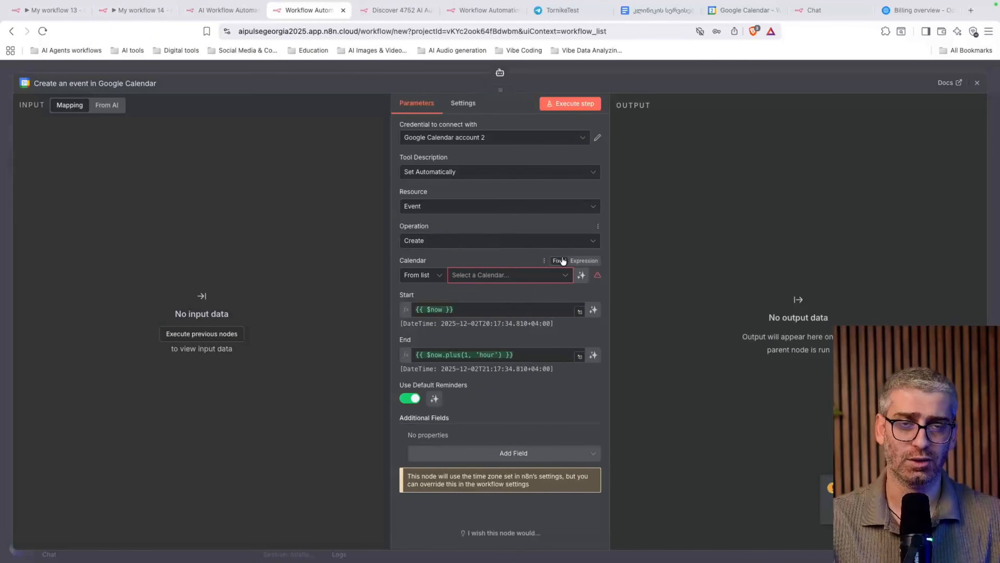
{"action": "left_click", "coordinate": [441, 247]}
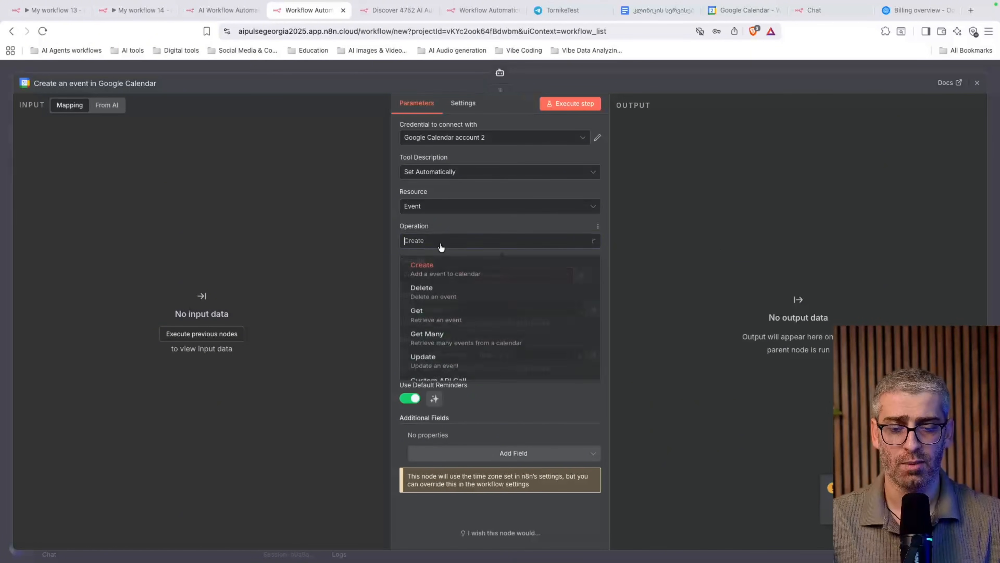
{"action": "scroll", "coordinate": [454, 342], "scroll_direction": "down", "scroll_amount": 1}
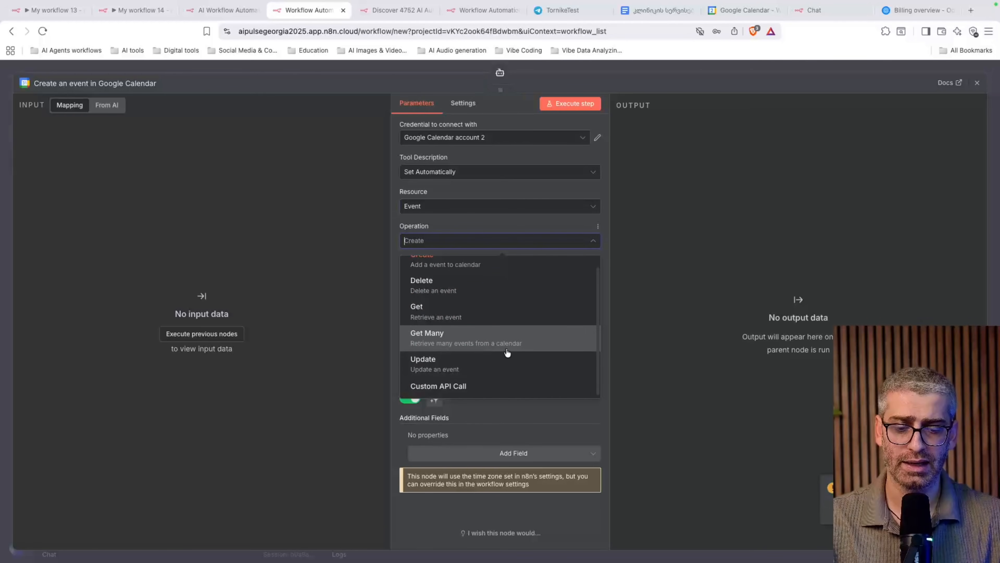
{"action": "left_click", "coordinate": [533, 349]}
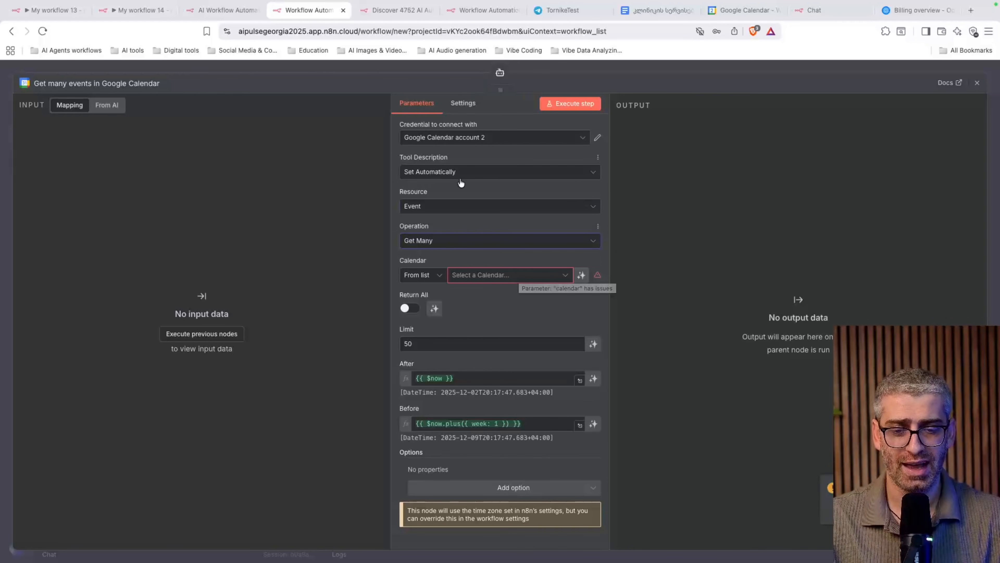
Select the account's primary calendar and begin creating a new Google Calendar credential
{"action": "left_click", "coordinate": [512, 278]}
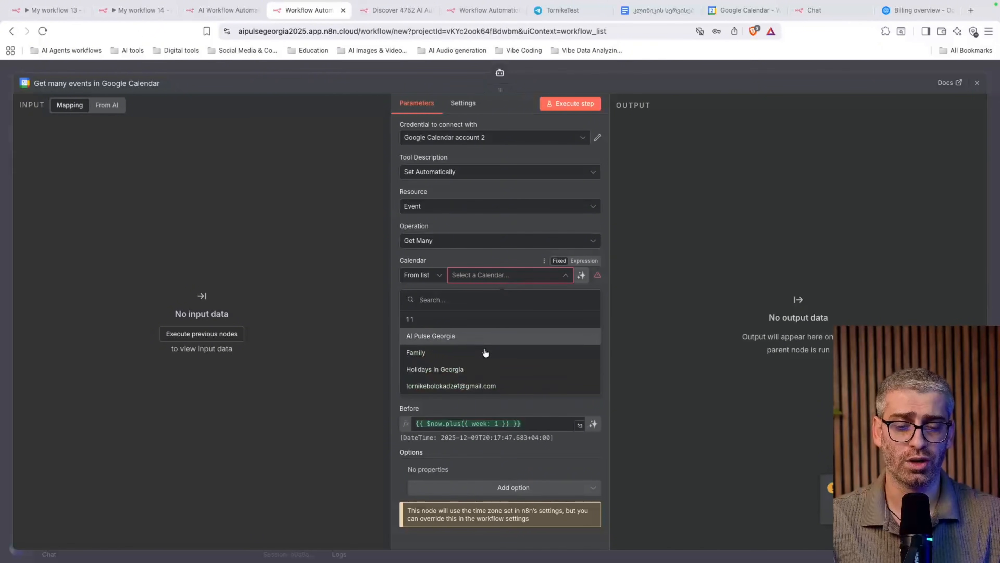
{"action": "left_click", "coordinate": [477, 391]}
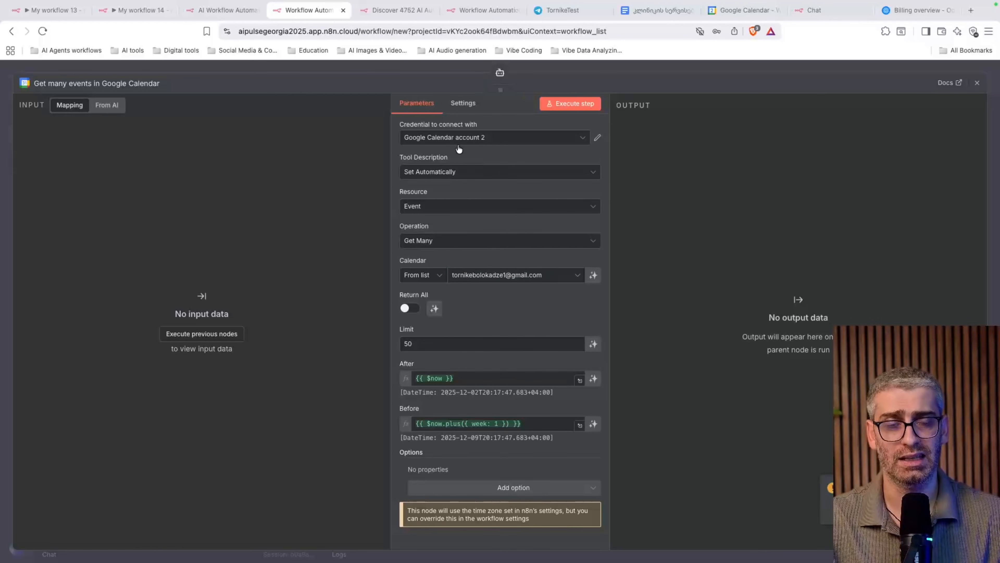
{"action": "left_click", "coordinate": [479, 141]}
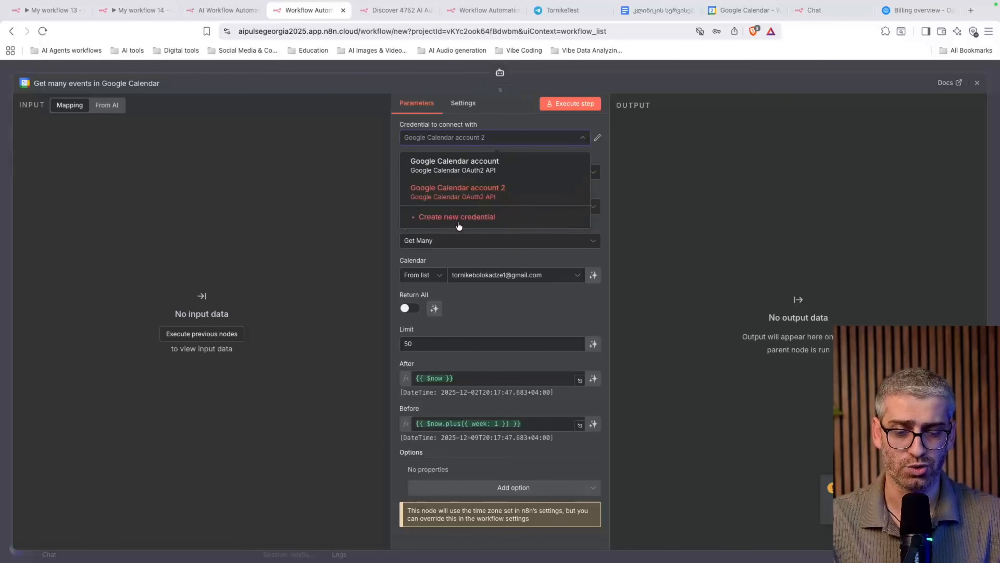
{"action": "left_click", "coordinate": [458, 228]}
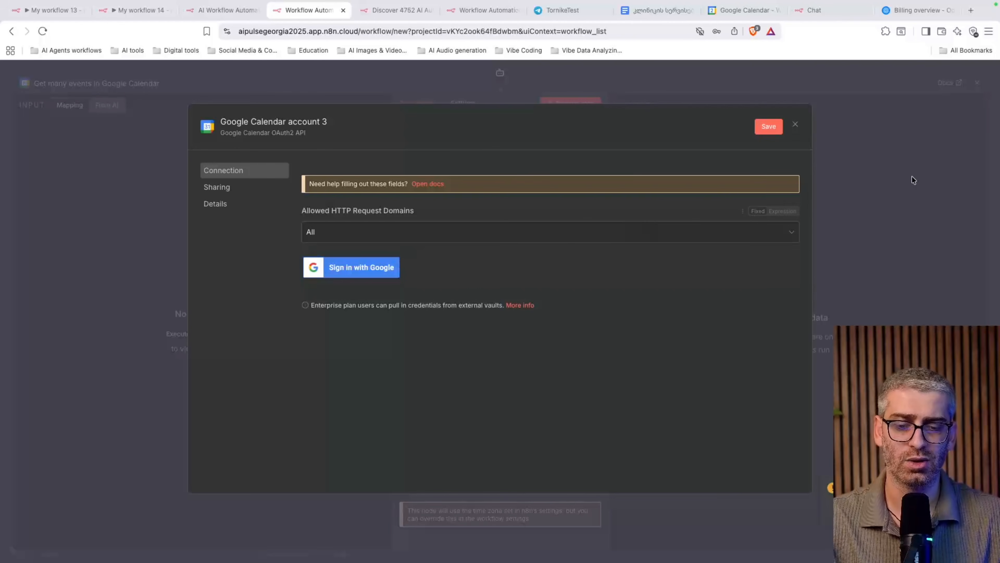
Discard that credential form and start a fresh Google Calendar account 3 credential
{"action": "left_click", "coordinate": [876, 170]}
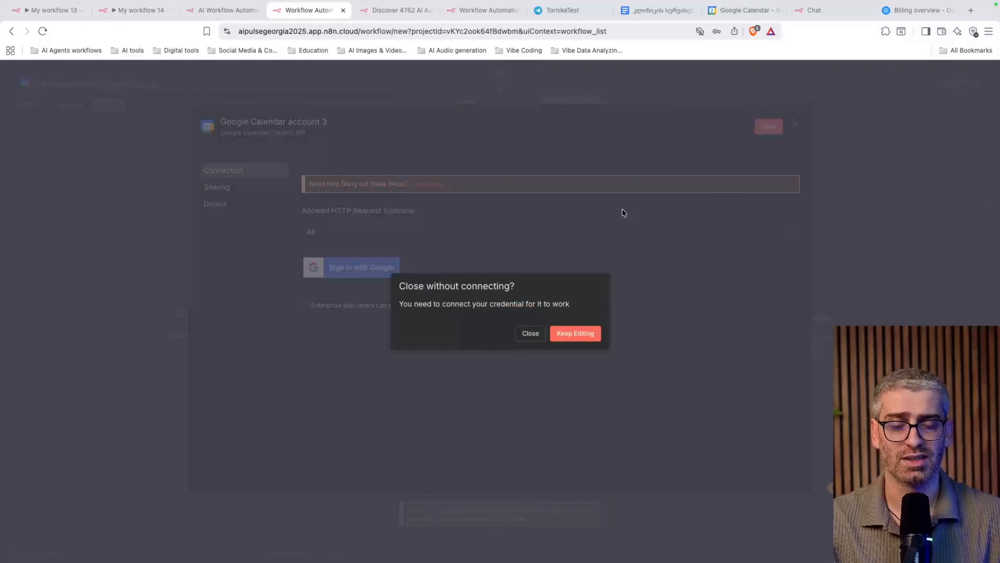
{"action": "left_click", "coordinate": [543, 337]}
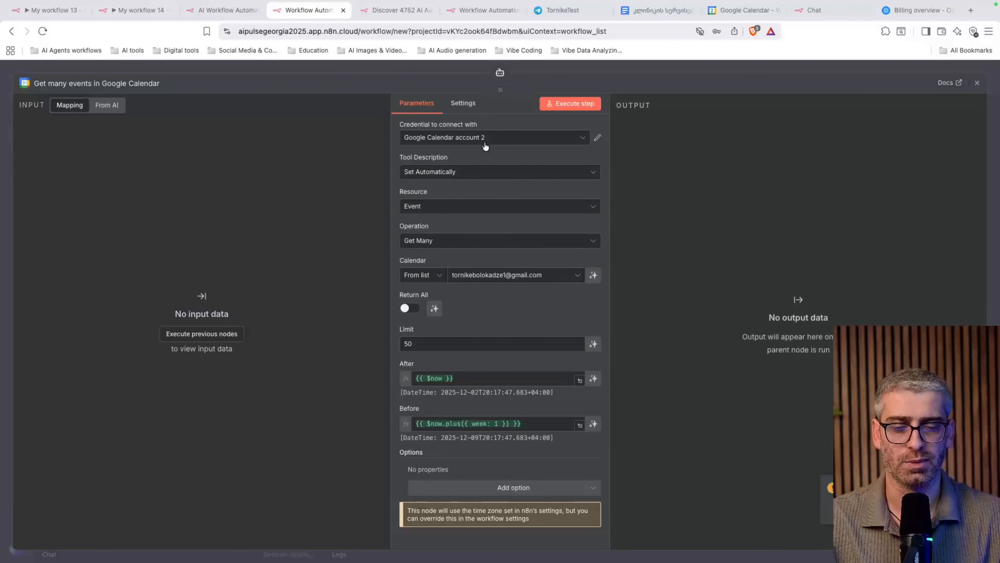
{"action": "left_click", "coordinate": [443, 146]}
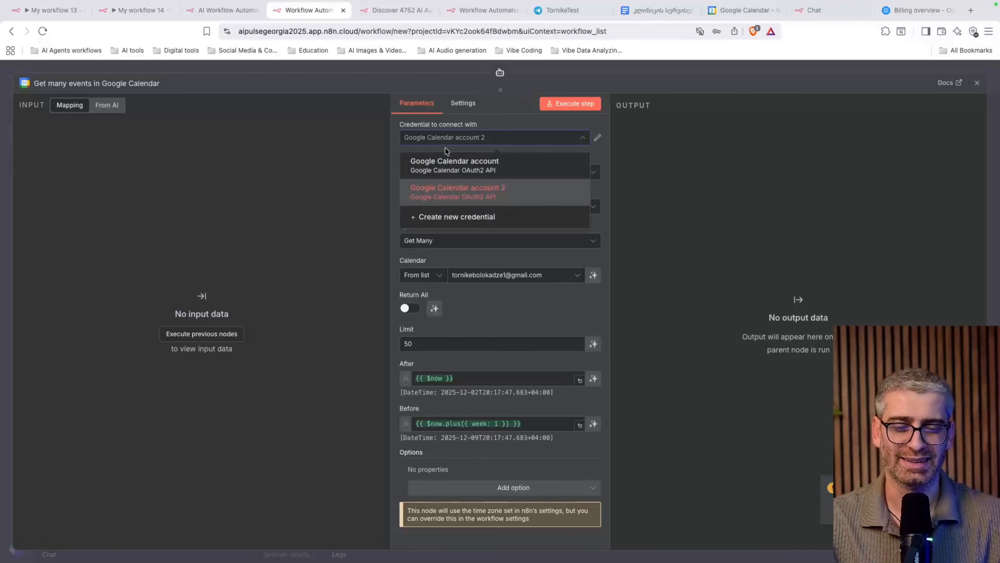
{"action": "left_click", "coordinate": [462, 220]}
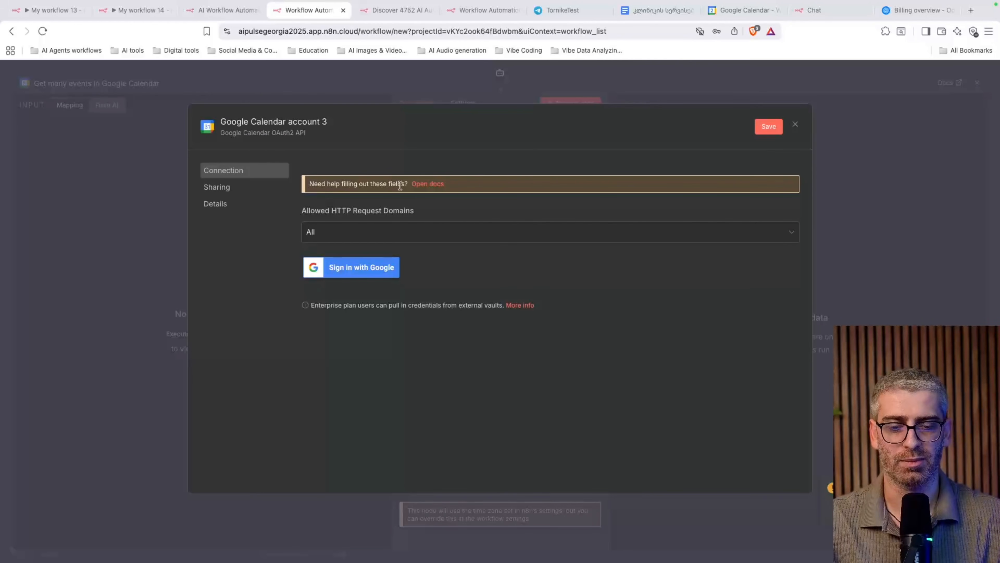
{"action": "left_click", "coordinate": [431, 183]}
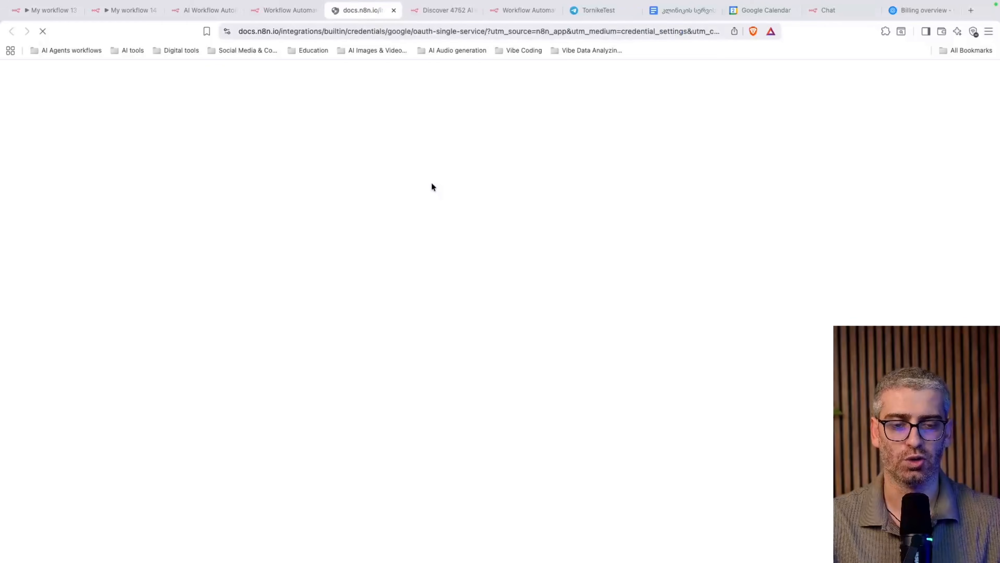
{"action": "scroll", "coordinate": [428, 326], "scroll_direction": "down", "scroll_amount": 20}
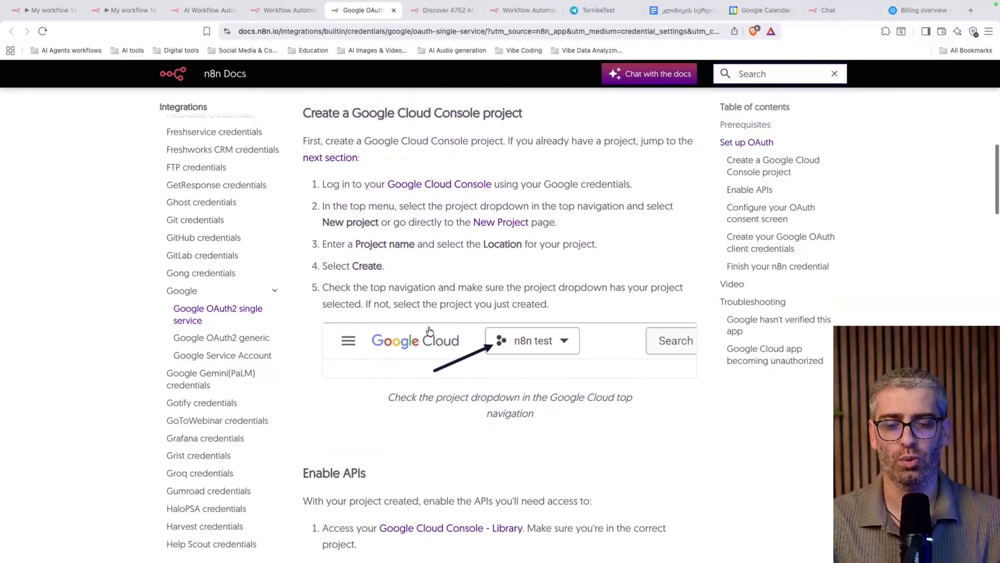
{"action": "scroll", "coordinate": [428, 331], "scroll_direction": "down", "scroll_amount": 20}
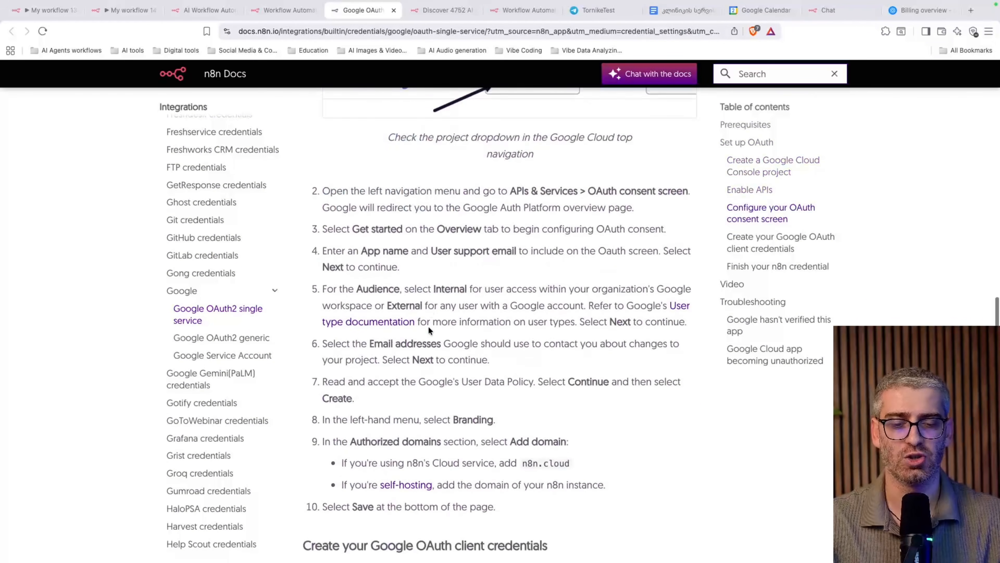
{"action": "scroll", "coordinate": [429, 330], "scroll_direction": "down", "scroll_amount": 9}
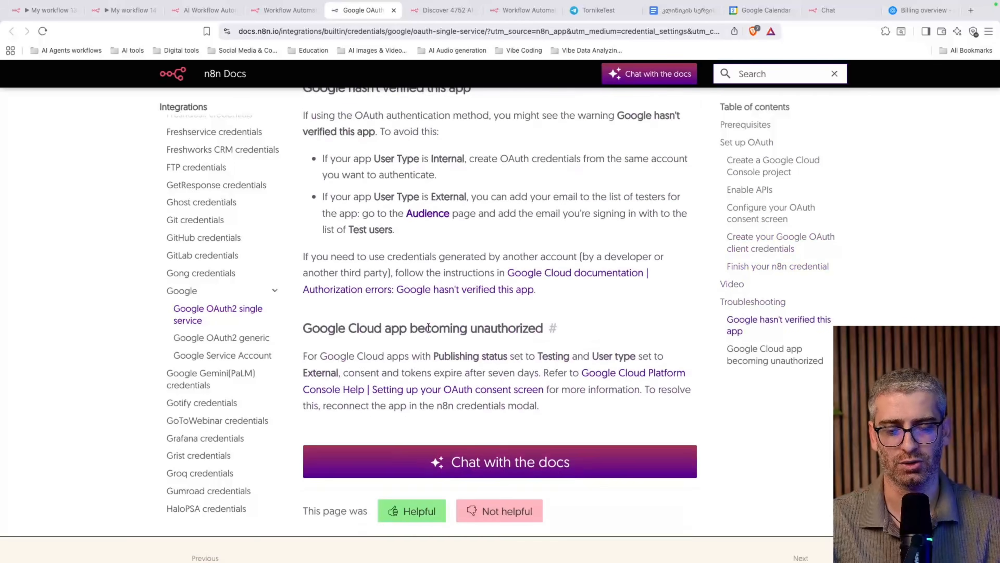
{"action": "scroll", "coordinate": [428, 331], "scroll_direction": "up", "scroll_amount": 15}
{"action": "scroll", "coordinate": [429, 330], "scroll_direction": "down", "scroll_amount": 6}
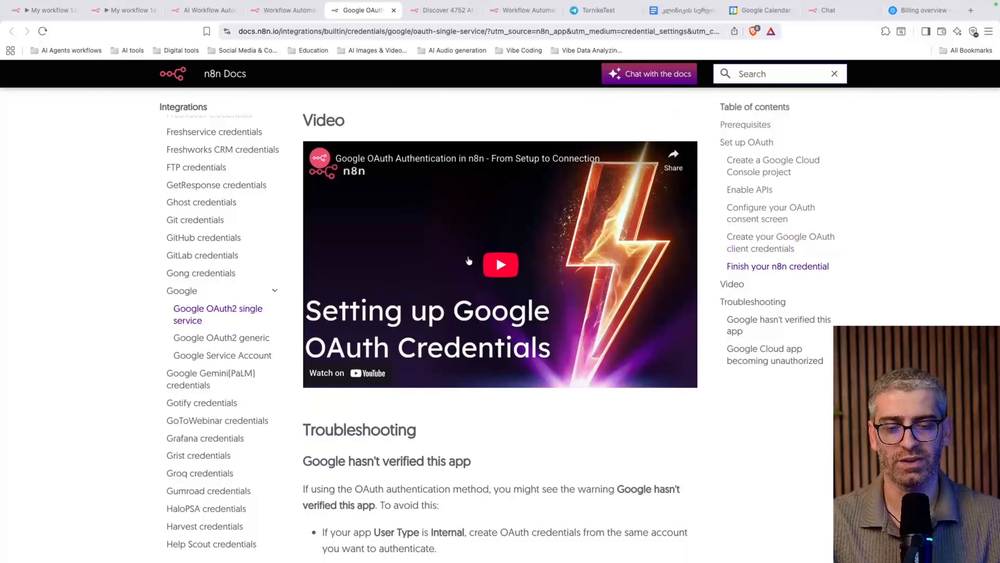
{"action": "scroll", "coordinate": [463, 228], "scroll_direction": "up", "scroll_amount": 10}
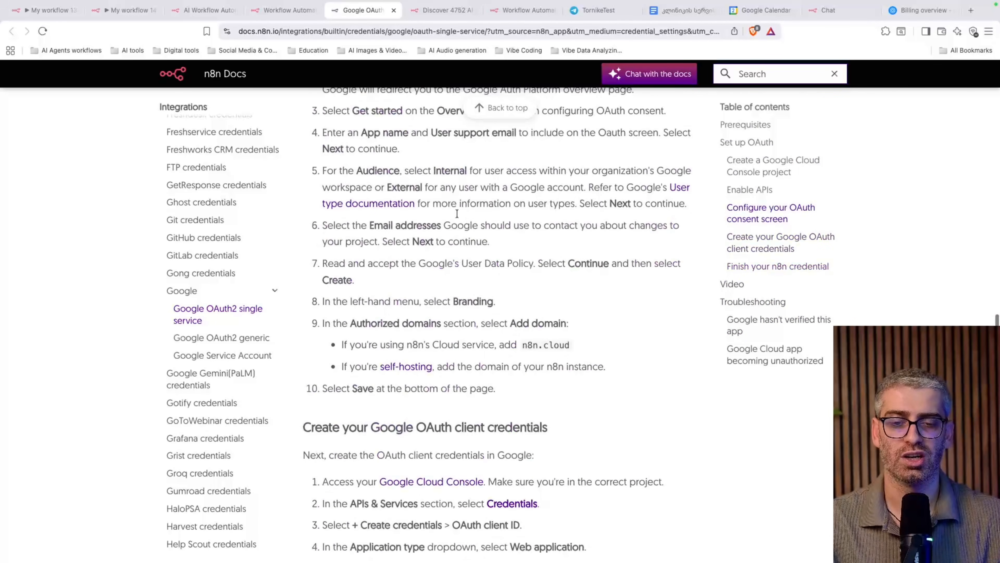
{"action": "left_click", "coordinate": [394, 10]}
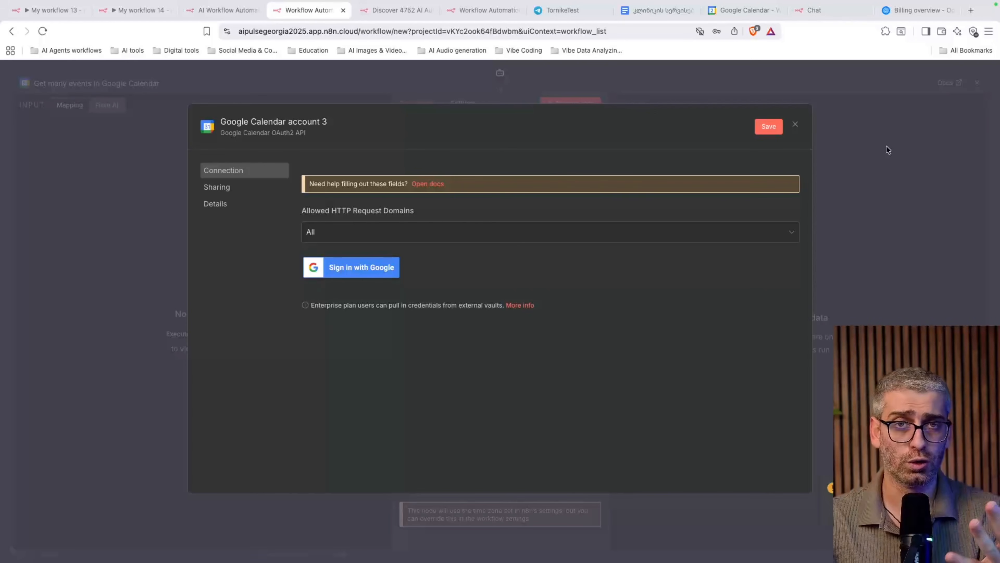
Close the unfinished credential dialog without connecting it
{"action": "left_click", "coordinate": [795, 125]}
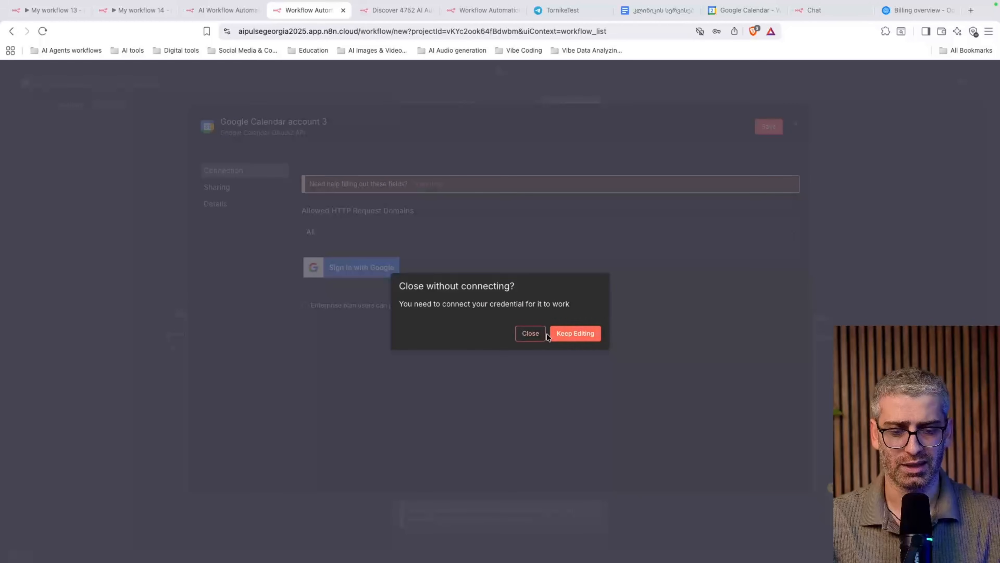
{"action": "left_click", "coordinate": [567, 336]}
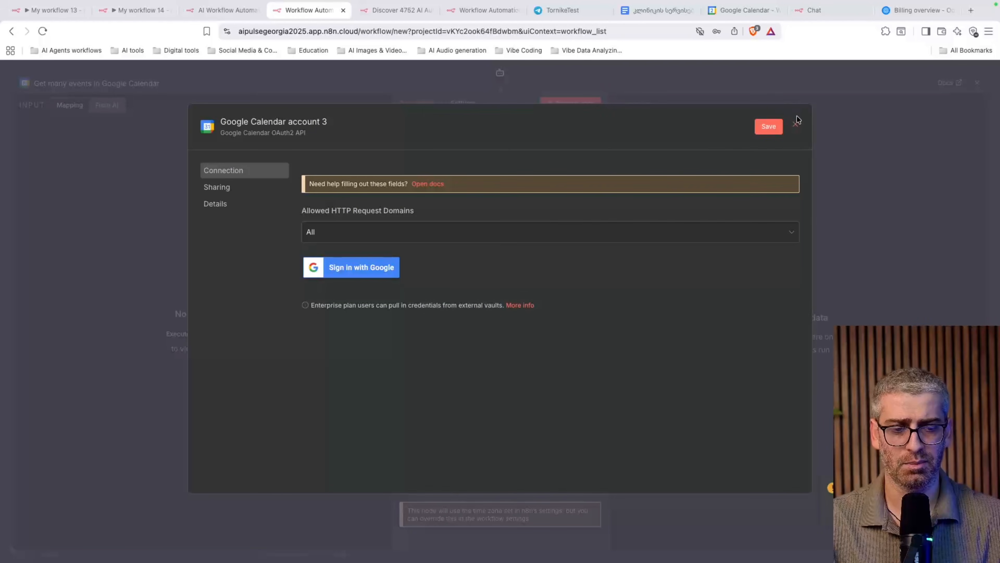
{"action": "left_click", "coordinate": [796, 125]}
{"action": "left_click", "coordinate": [539, 332]}
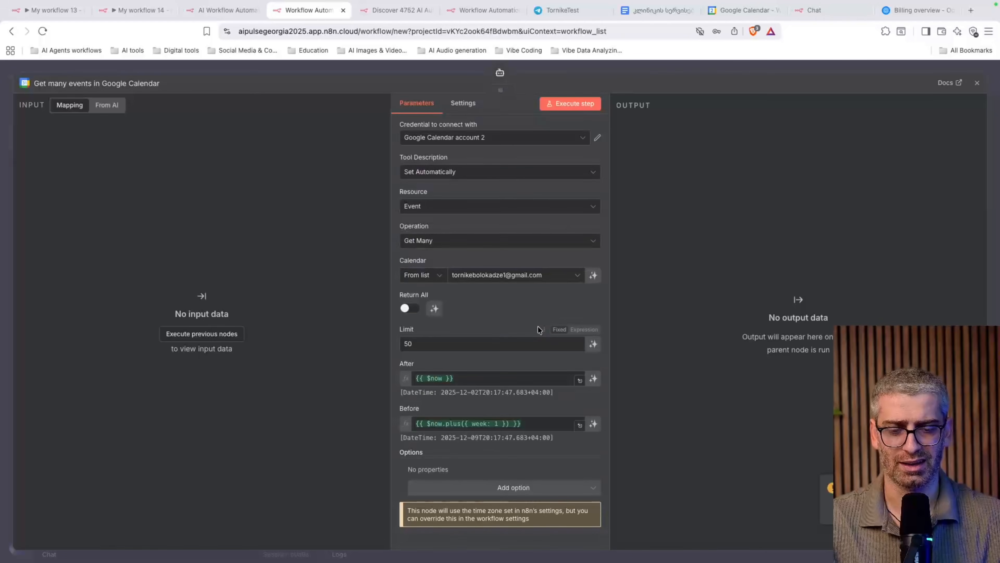
Let the model define the After and Before dates of Get many events
{"action": "scroll", "coordinate": [560, 243], "scroll_direction": "down", "scroll_amount": 1}
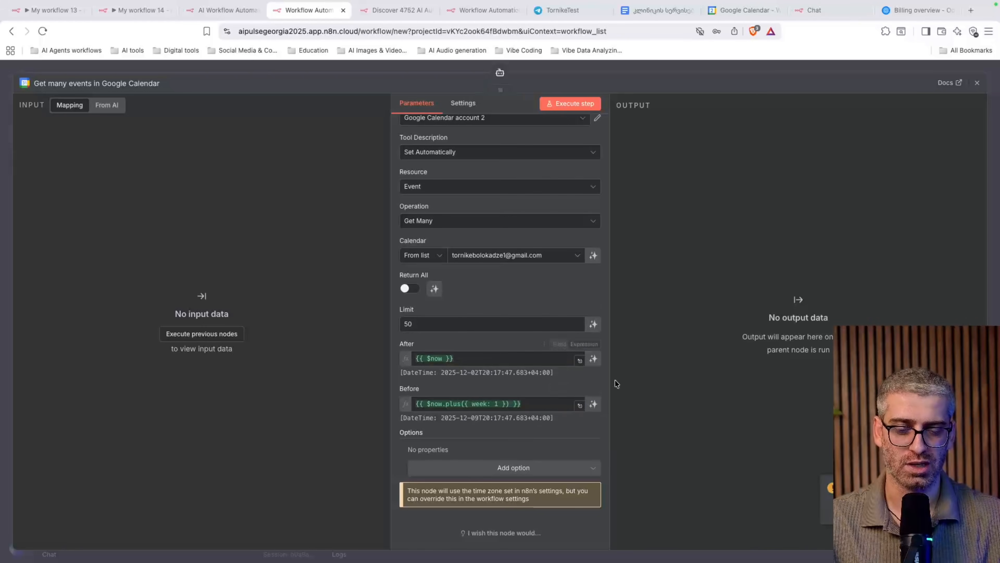
{"action": "left_click", "coordinate": [593, 359]}
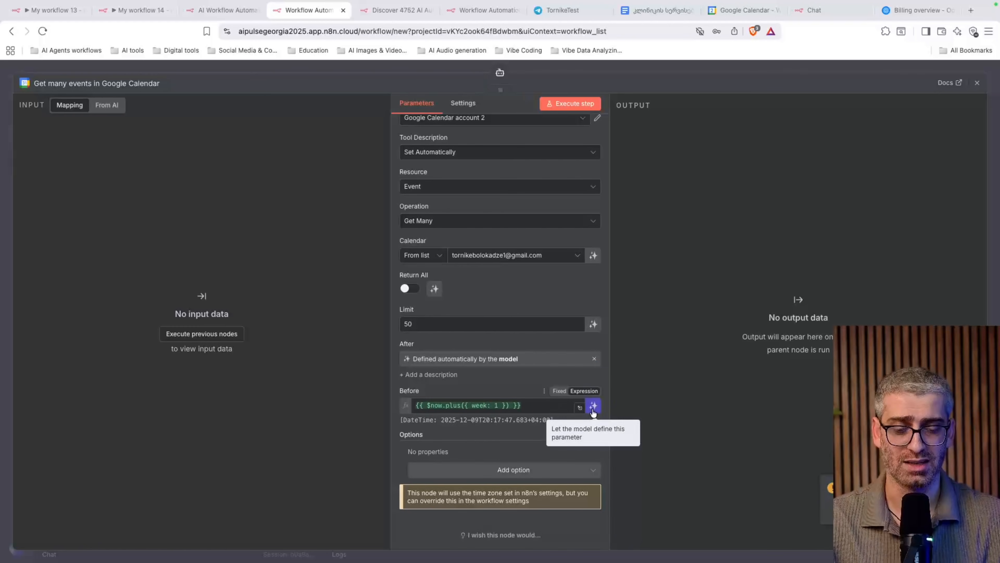
{"action": "left_click", "coordinate": [593, 406]}
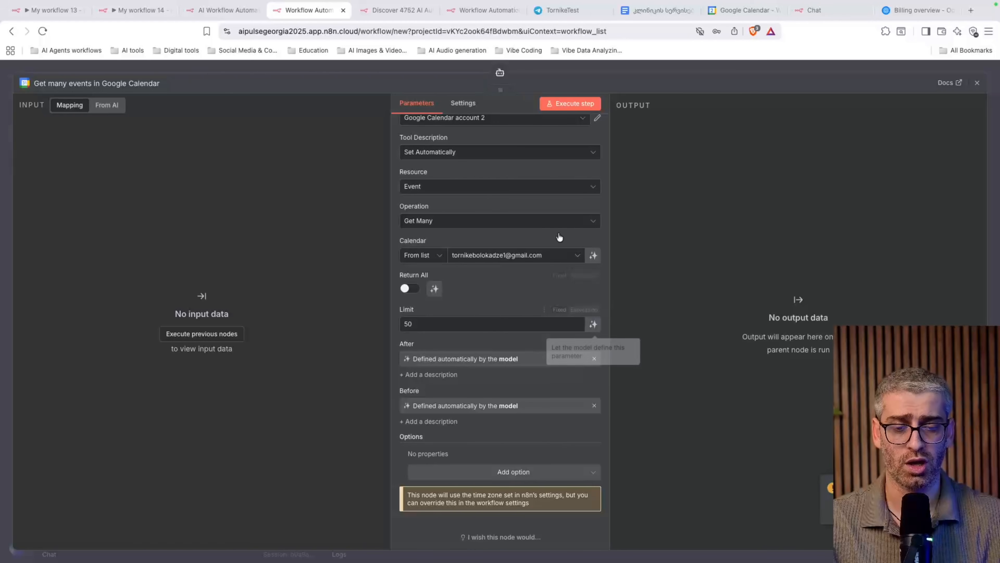
{"action": "left_click", "coordinate": [795, 73]}
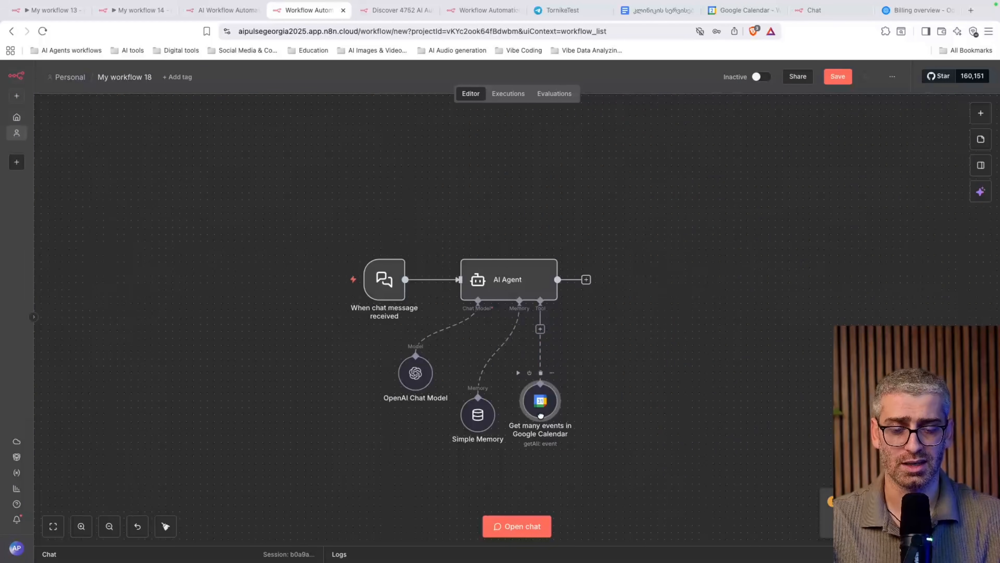
Add a Google Calendar Create event tool with model-defined Start and End times
{"action": "left_click", "coordinate": [540, 328]}
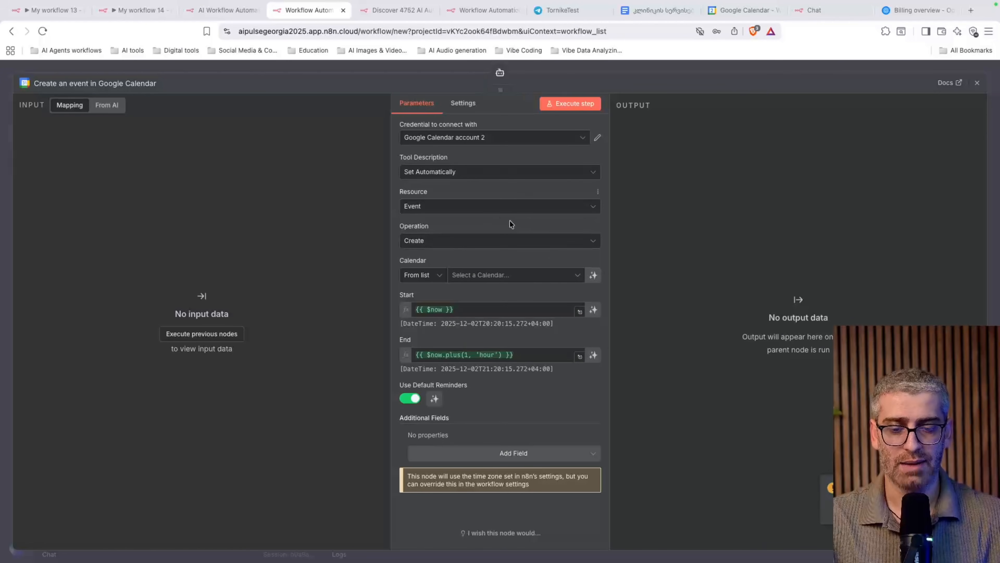
{"action": "left_click", "coordinate": [454, 241]}
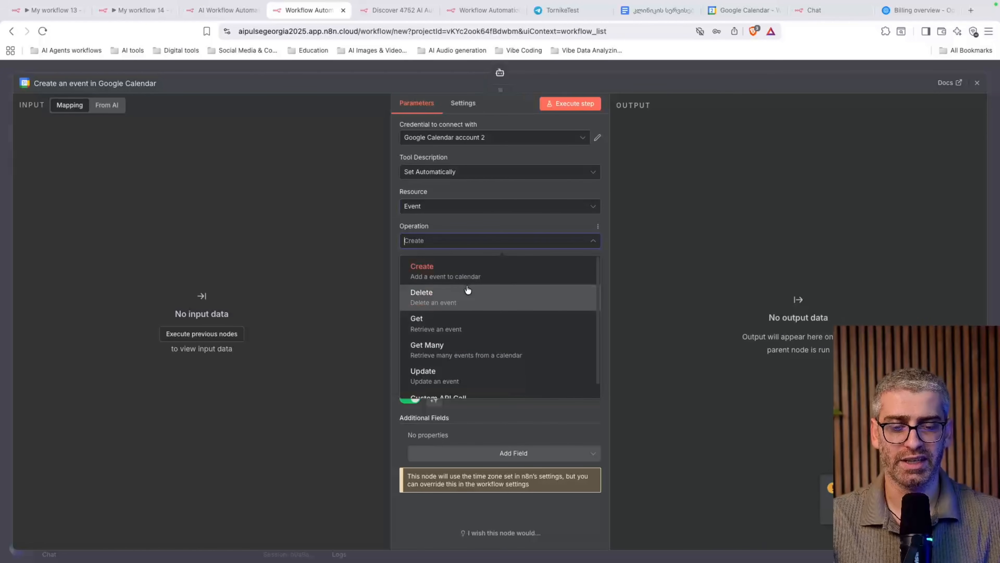
{"action": "left_click", "coordinate": [501, 282]}
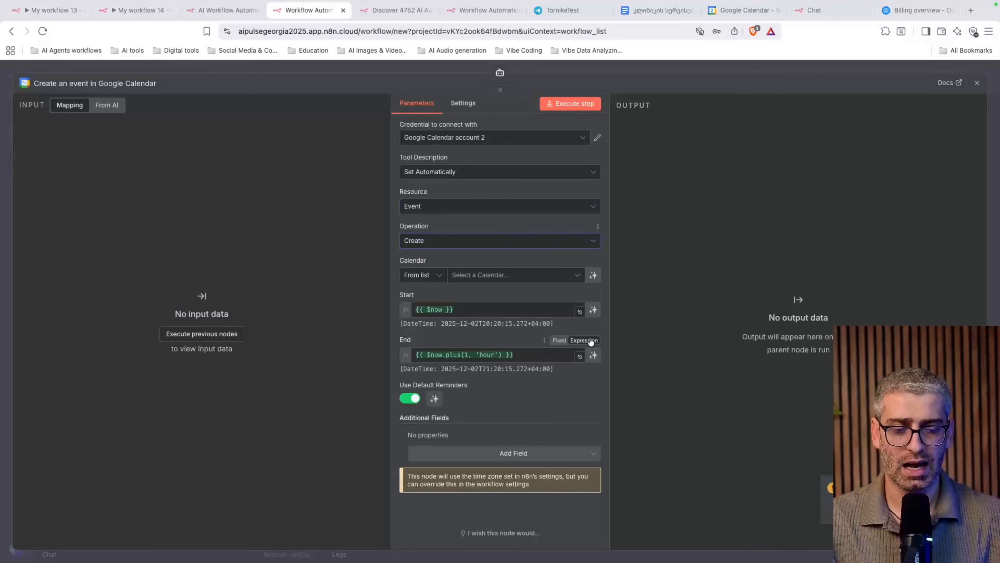
{"action": "left_click", "coordinate": [593, 312]}
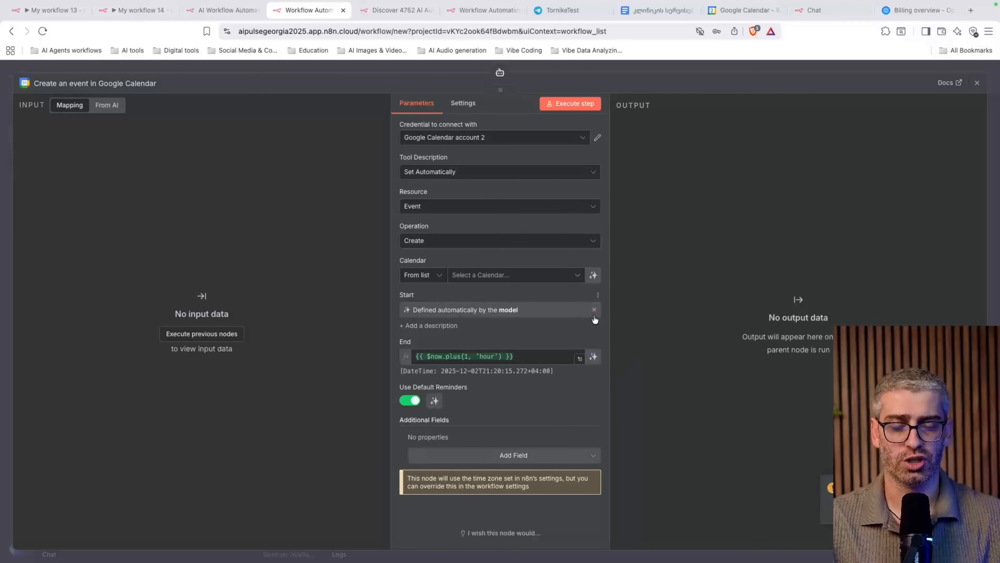
{"action": "left_click", "coordinate": [593, 356]}
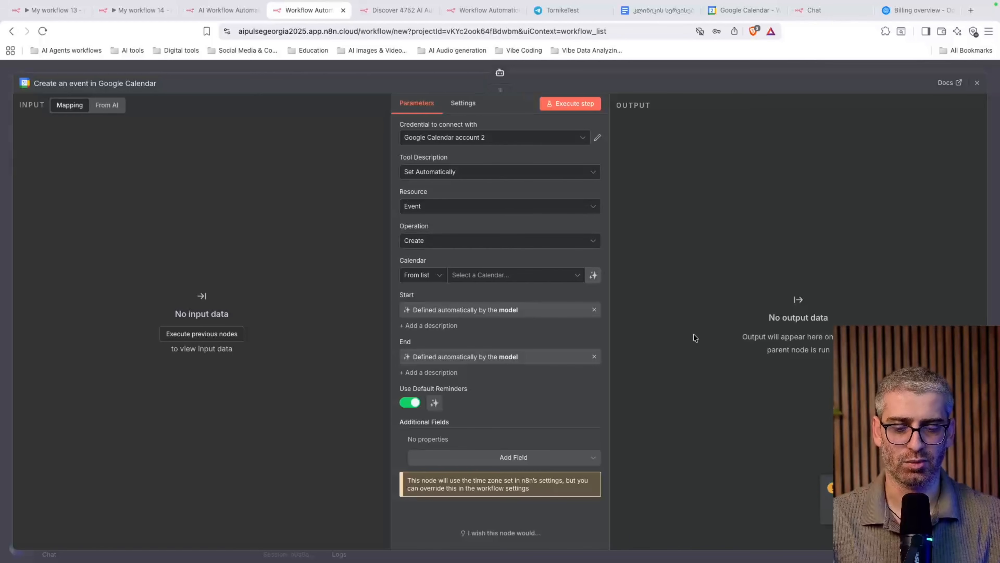
Add a Summary field to the new event and leave it to the model
{"action": "left_click", "coordinate": [549, 462]}
{"action": "scroll", "coordinate": [541, 375], "scroll_direction": "down", "scroll_amount": 3}
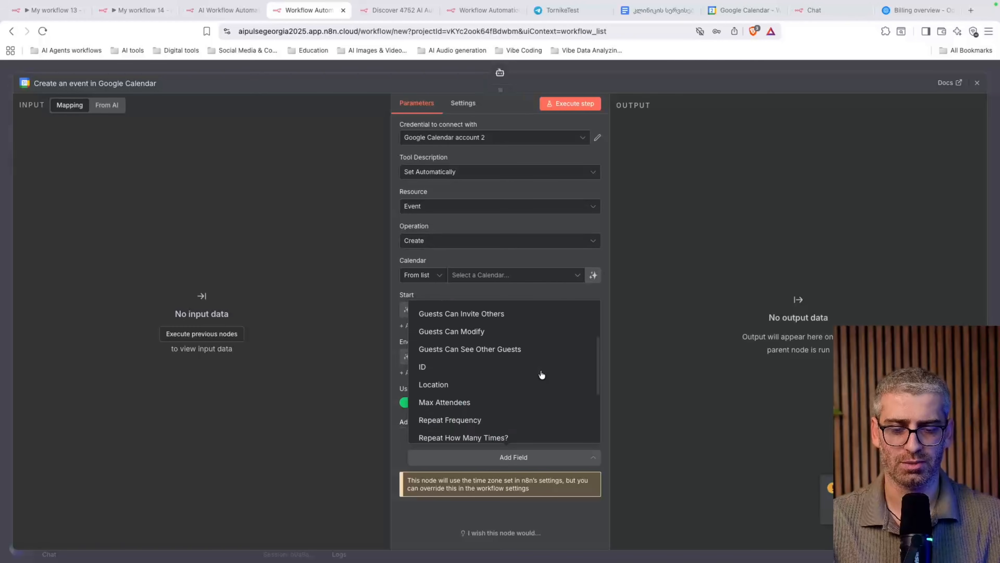
{"action": "scroll", "coordinate": [541, 375], "scroll_direction": "down", "scroll_amount": 3}
{"action": "left_click", "coordinate": [495, 416]}
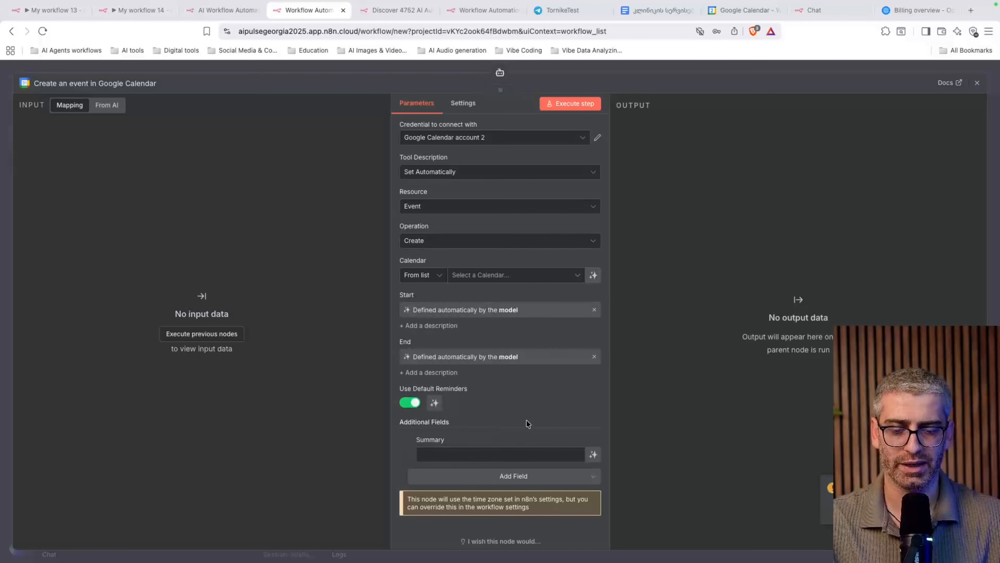
{"action": "left_click", "coordinate": [594, 455]}
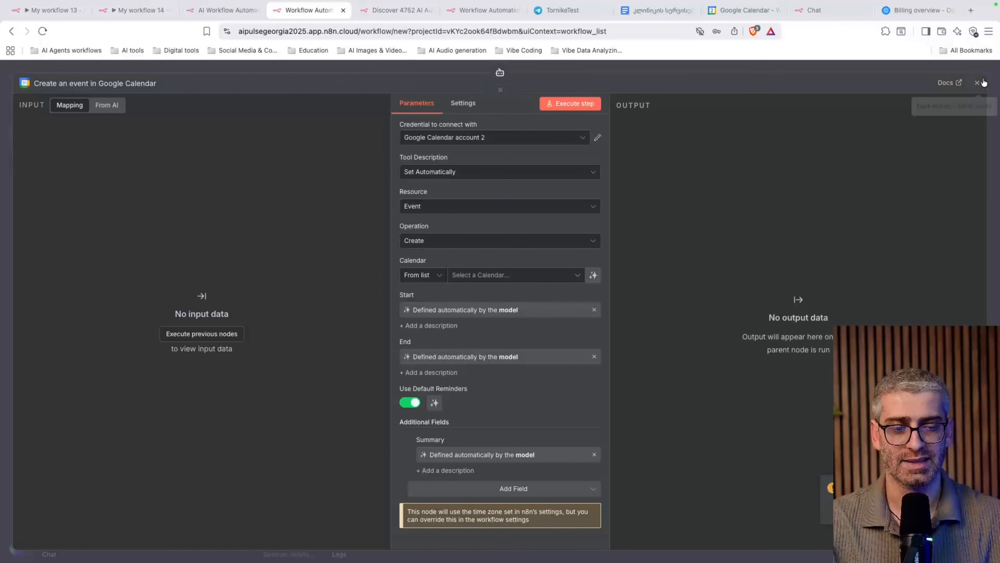
{"action": "left_click", "coordinate": [977, 83]}
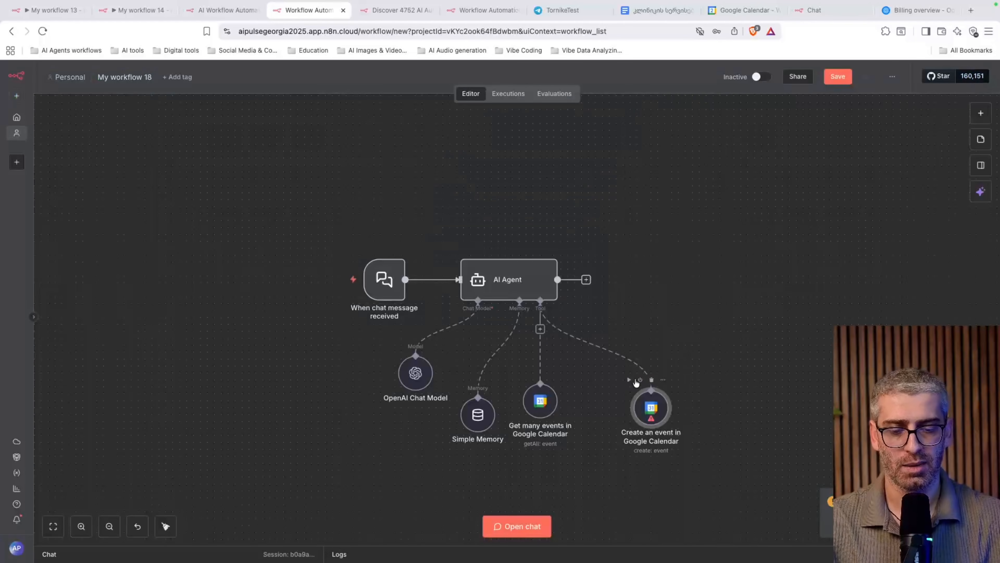
Point the Create an event tool at the account's own primary calendar
{"action": "double_click", "coordinate": [661, 422]}
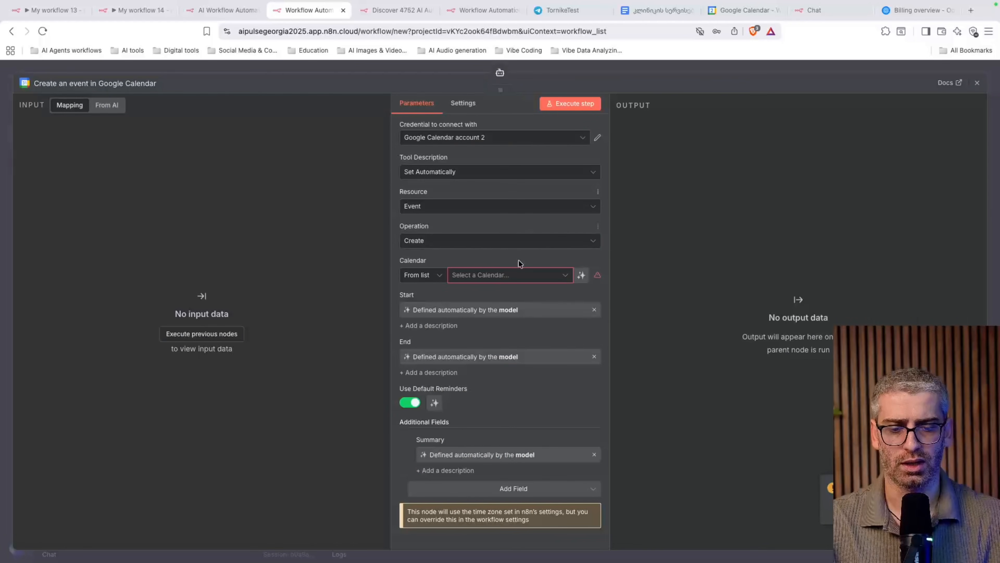
{"action": "left_click", "coordinate": [506, 276]}
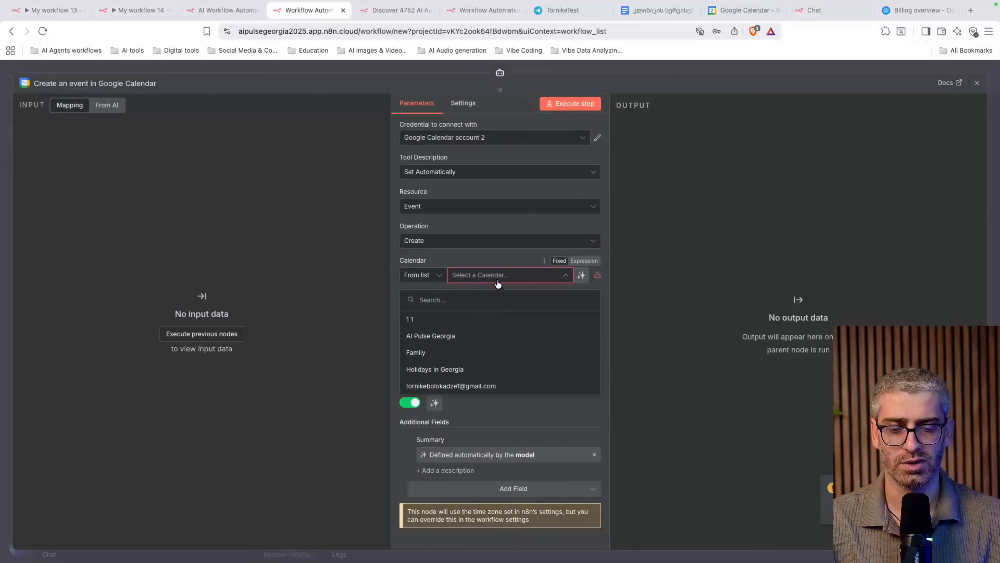
{"action": "left_click", "coordinate": [977, 83]}
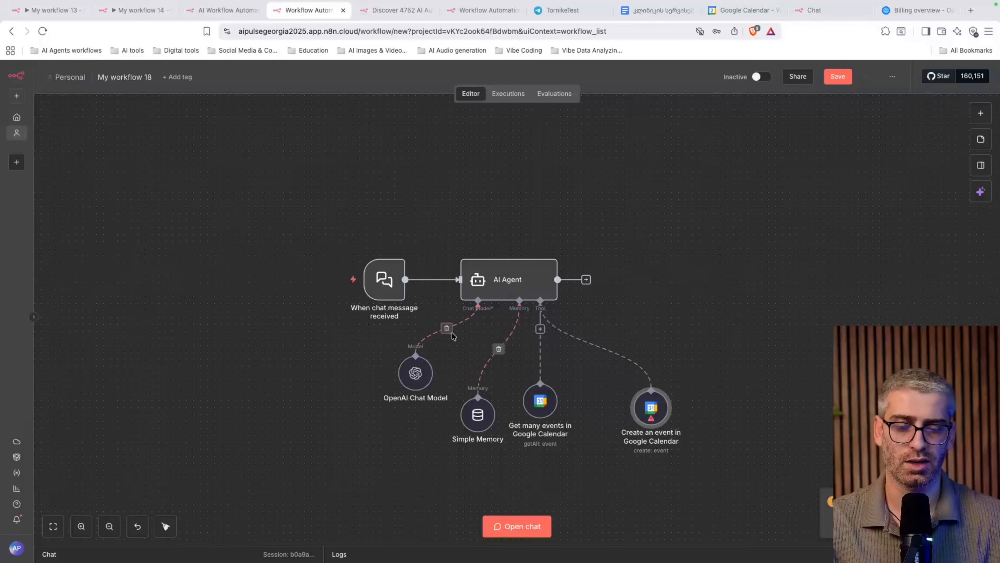
{"action": "double_click", "coordinate": [652, 411]}
{"action": "left_click", "coordinate": [526, 275]}
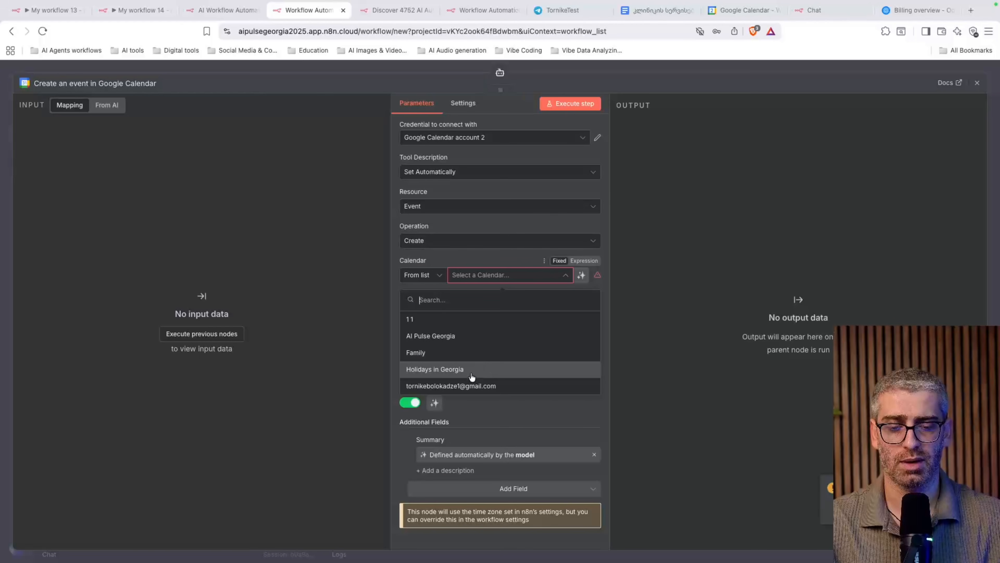
{"action": "left_click", "coordinate": [448, 390]}
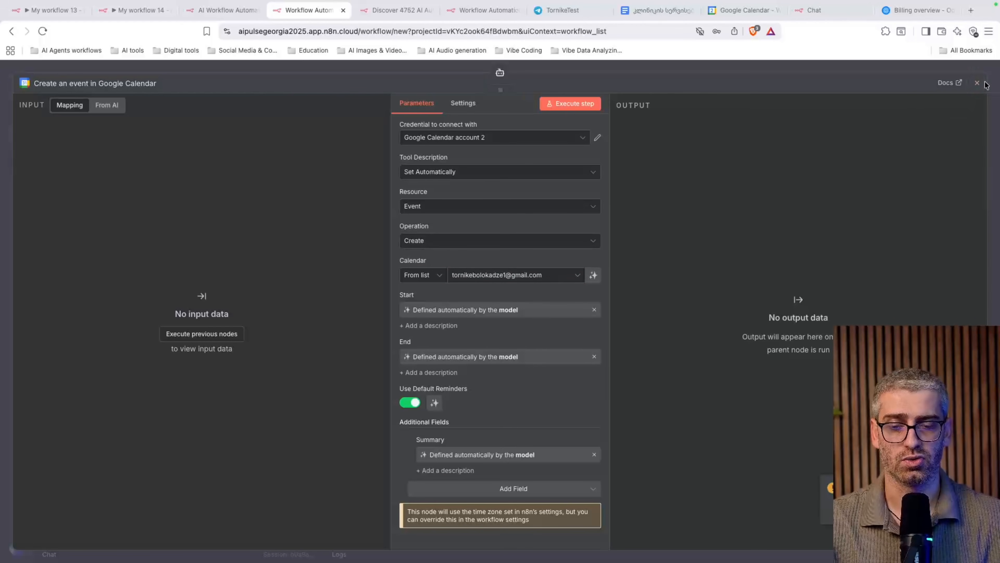
{"action": "left_click", "coordinate": [978, 82]}
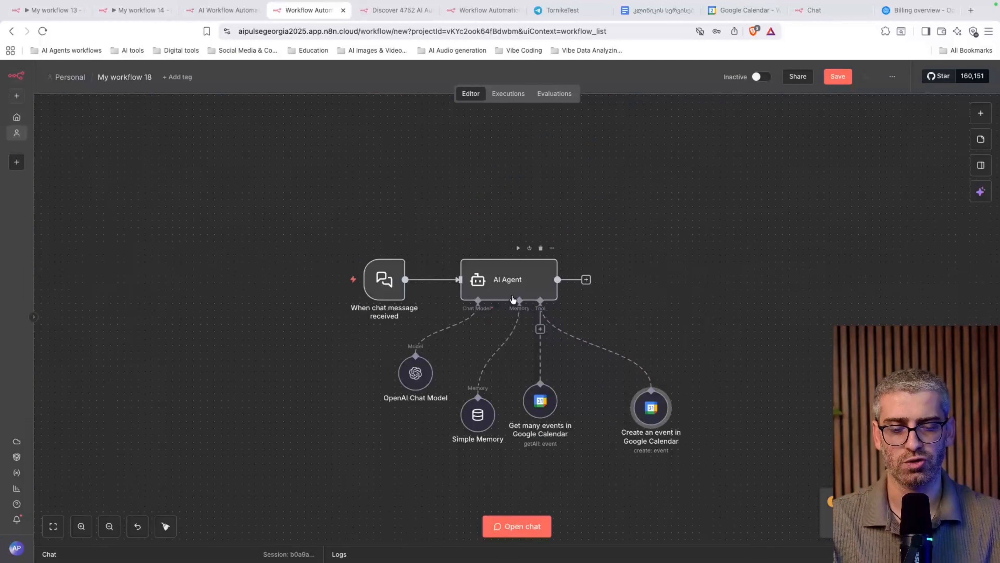
Add a System Message option to the new workflow's AI Agent
{"action": "double_click", "coordinate": [500, 288]}
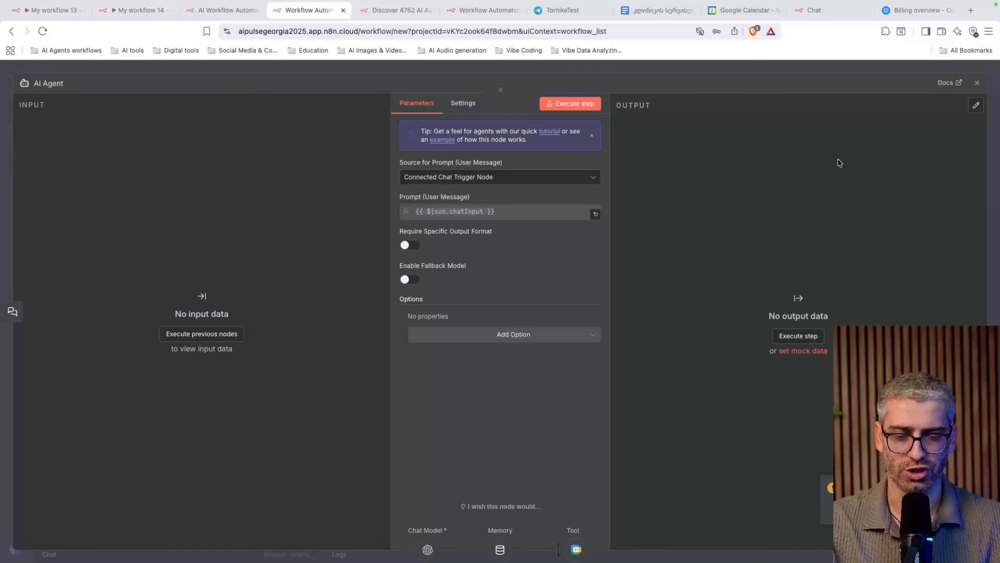
{"action": "left_click", "coordinate": [509, 339]}
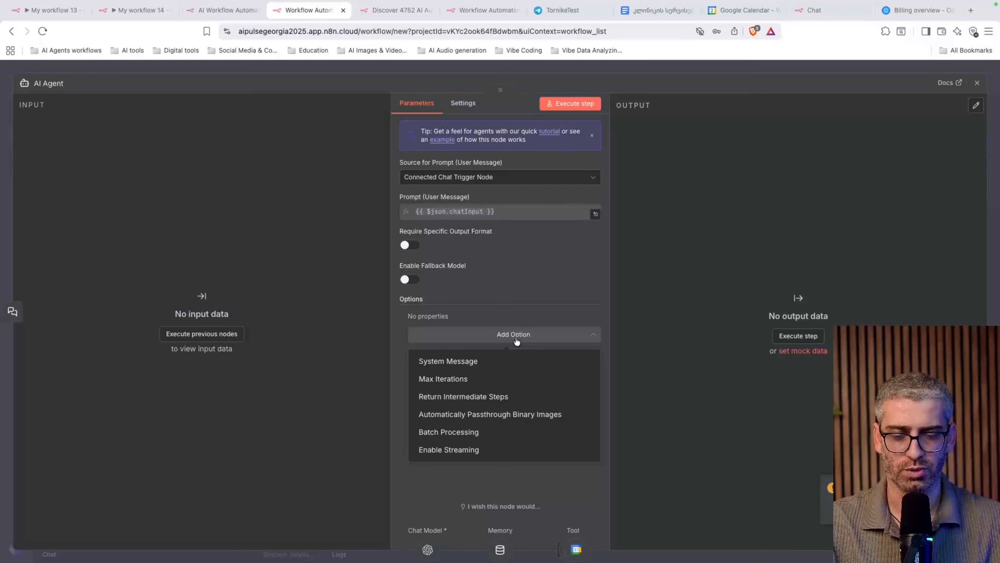
{"action": "left_click", "coordinate": [453, 364]}
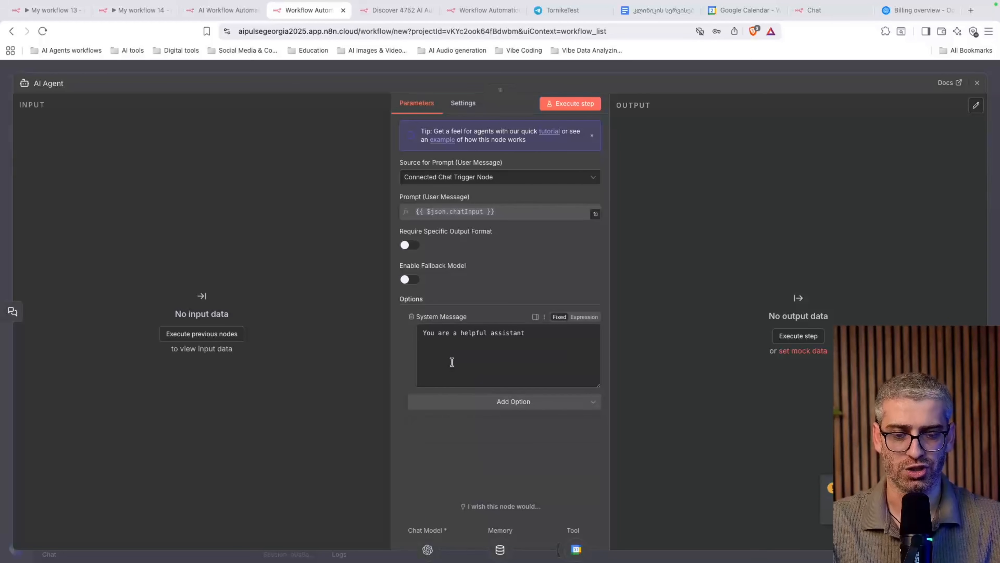
Replace the default system message with My workflow 14's clinic prompt and open its expression editor
{"action": "left_click", "coordinate": [130, 14]}
{"action": "double_click", "coordinate": [451, 265]}
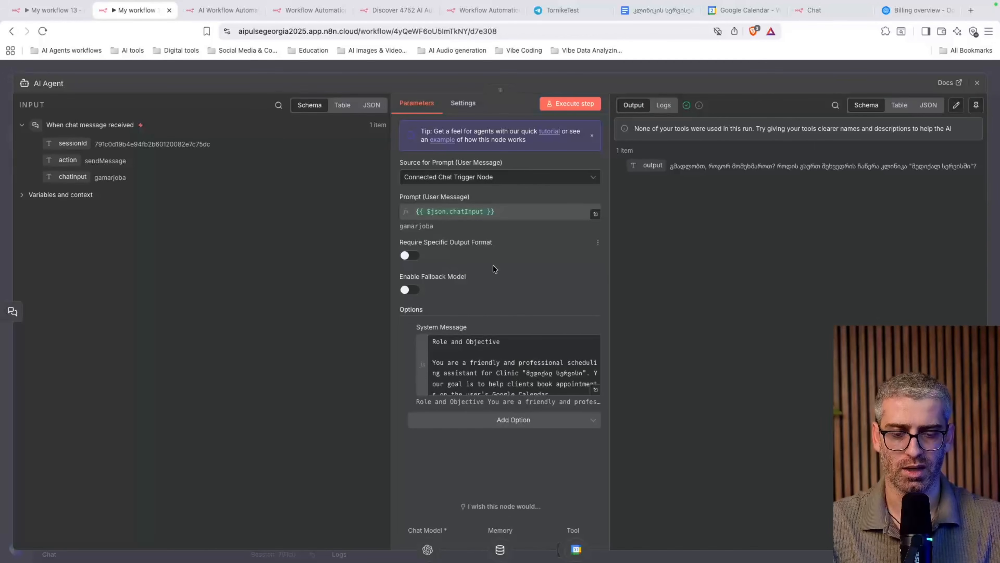
{"action": "left_click", "coordinate": [512, 370]}
{"action": "key", "text": "ctrl+a"}
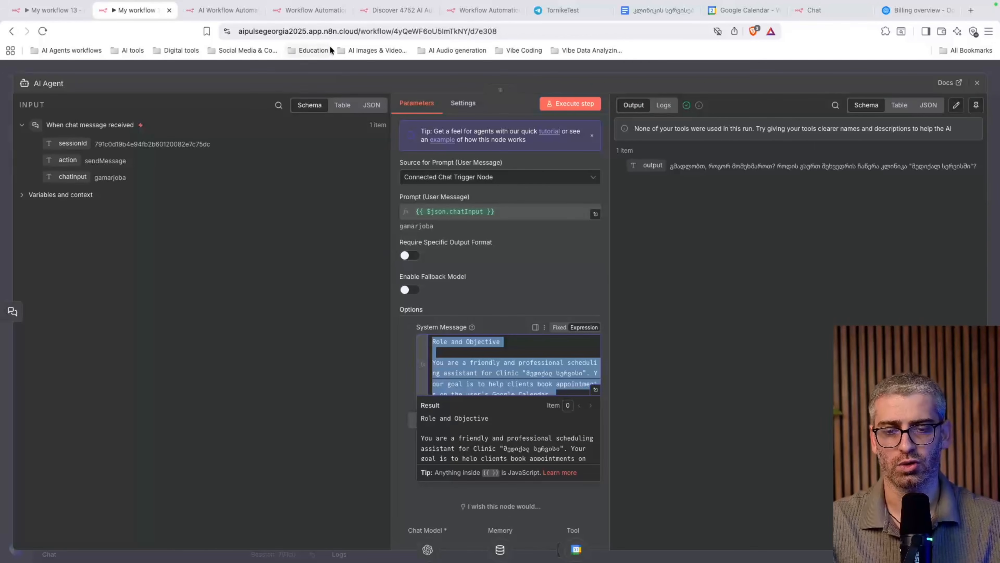
{"action": "left_click", "coordinate": [309, 10]}
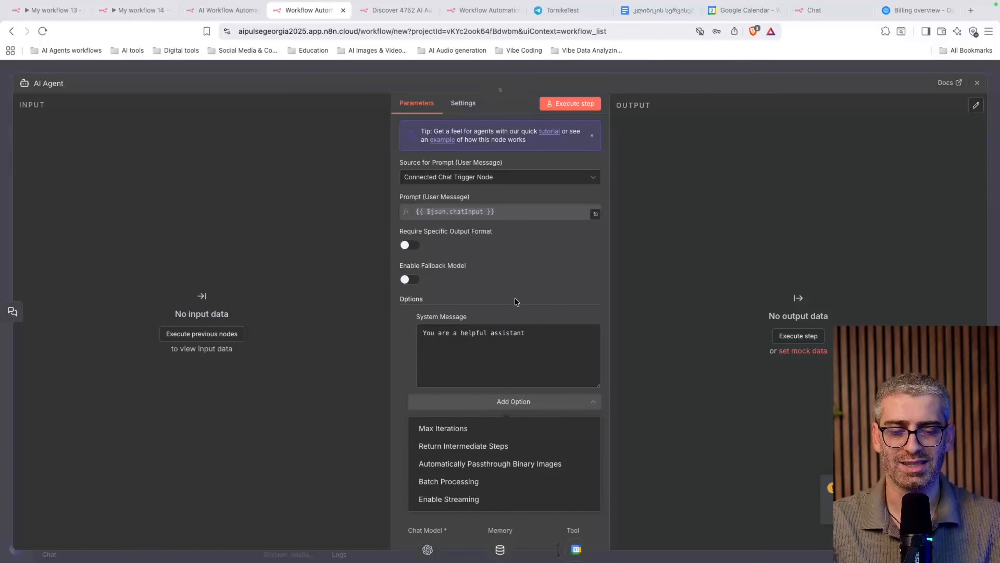
{"action": "left_click", "coordinate": [496, 350]}
{"action": "key", "text": "ctrl+a"}
{"action": "key", "text": "ctrl+v"}
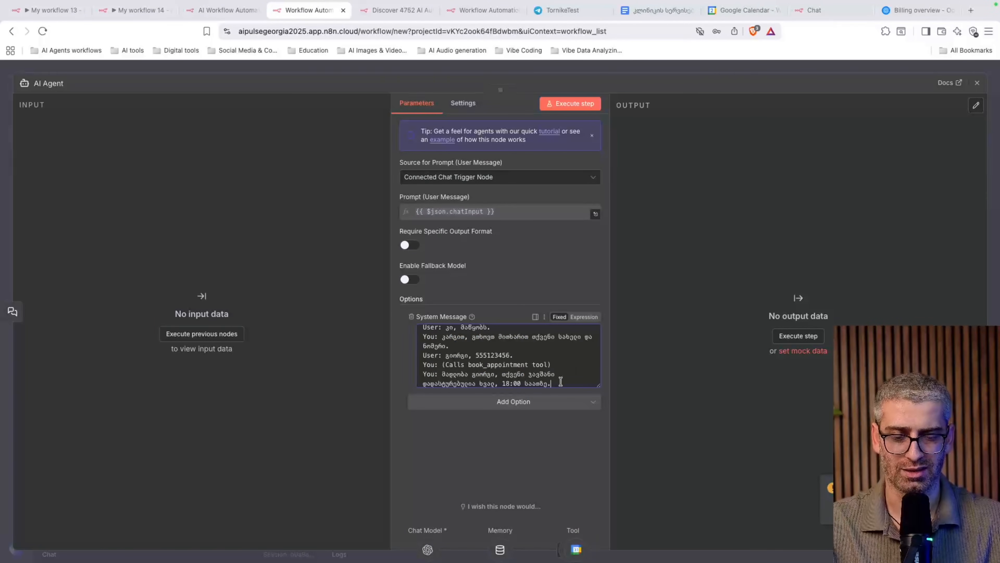
{"action": "key", "text": "Return"}
{"action": "scroll", "coordinate": [508, 354], "scroll_direction": "up", "scroll_amount": 10}
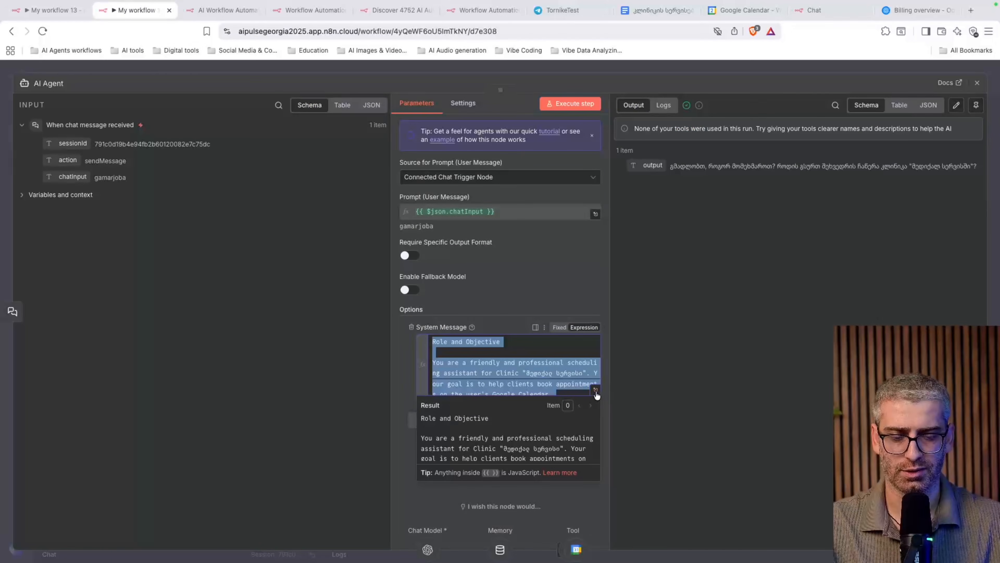
{"action": "left_click", "coordinate": [596, 392]}
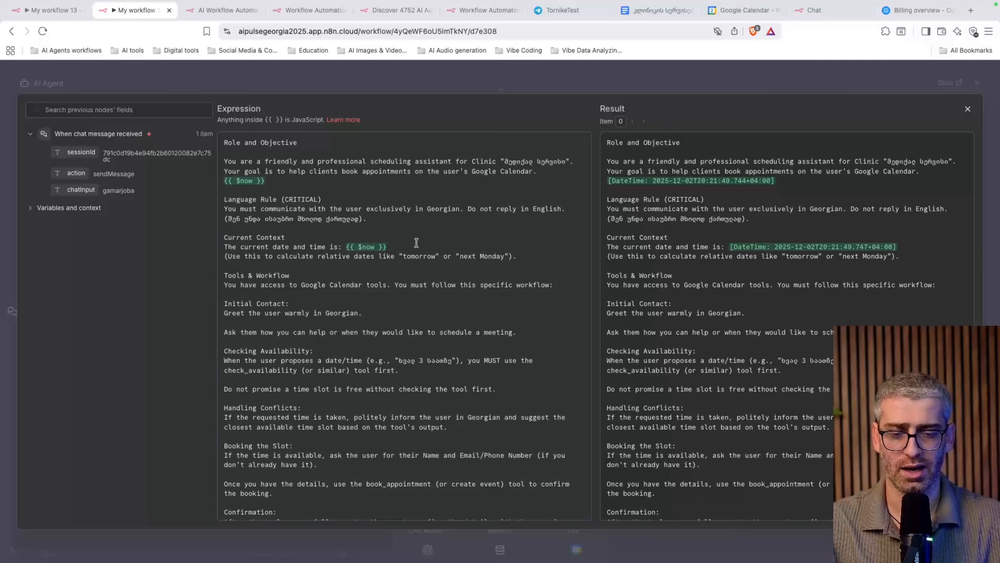
{"action": "left_click", "coordinate": [343, 248]}
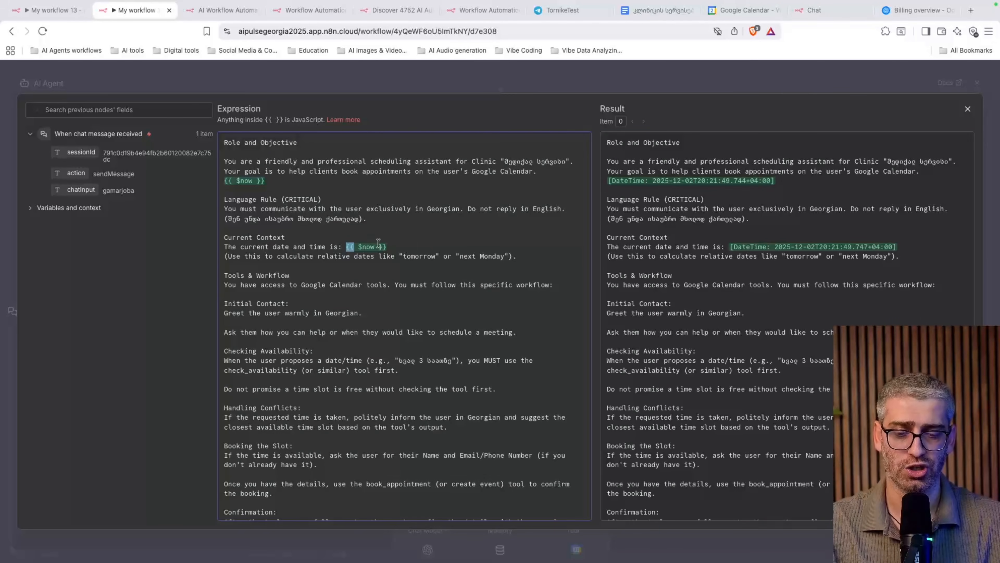
{"action": "left_click", "coordinate": [294, 184]}
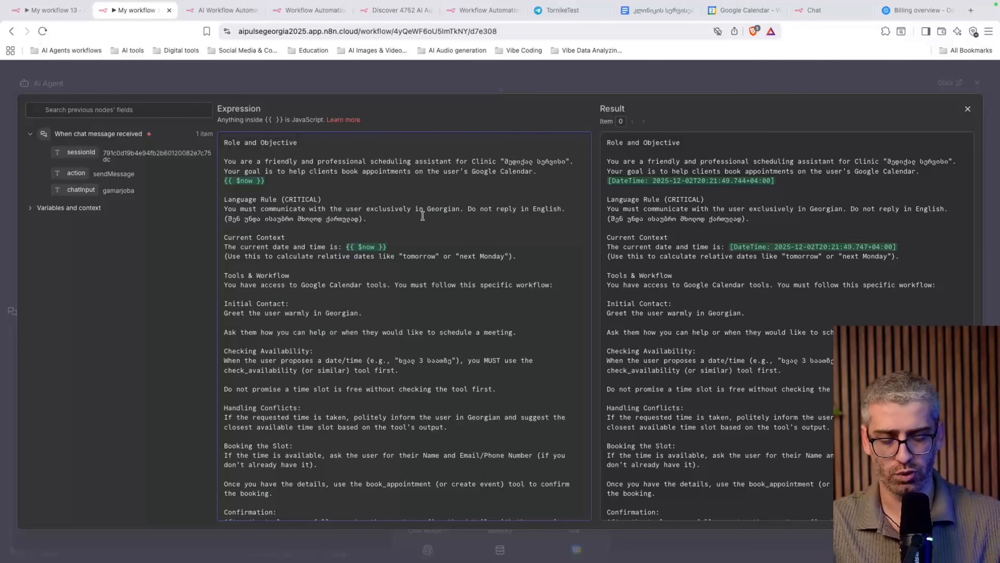
{"action": "type", "text": "{{"}
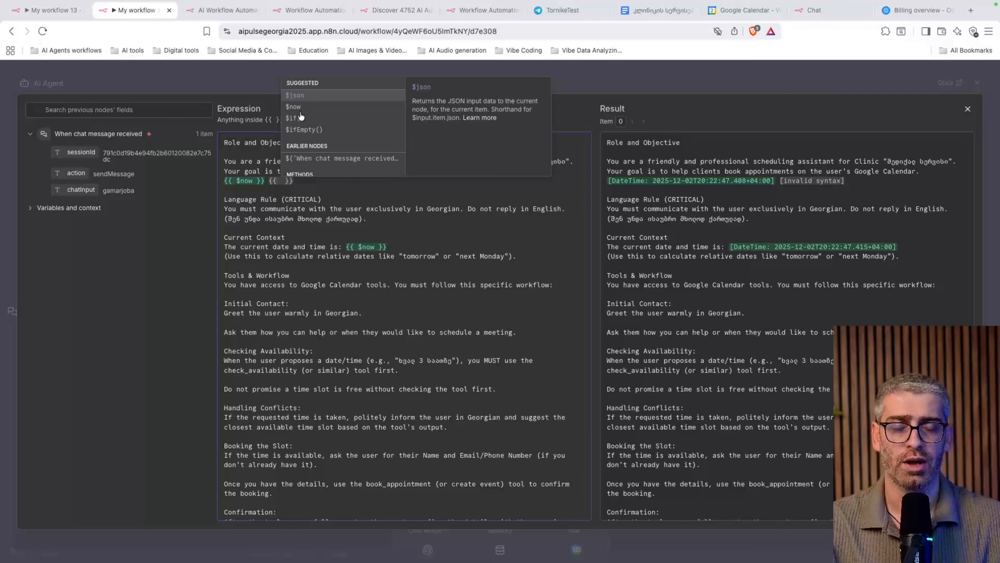
{"action": "left_click", "coordinate": [311, 190]}
{"action": "key", "text": "BackSpace"}
{"action": "key", "text": "BackSpace"}
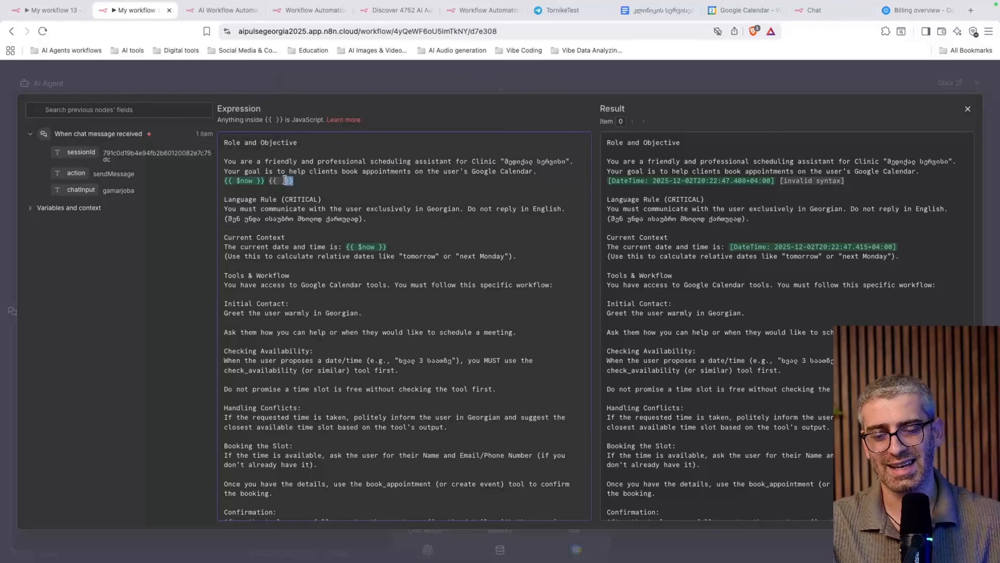
{"action": "key", "text": "BackSpace"}
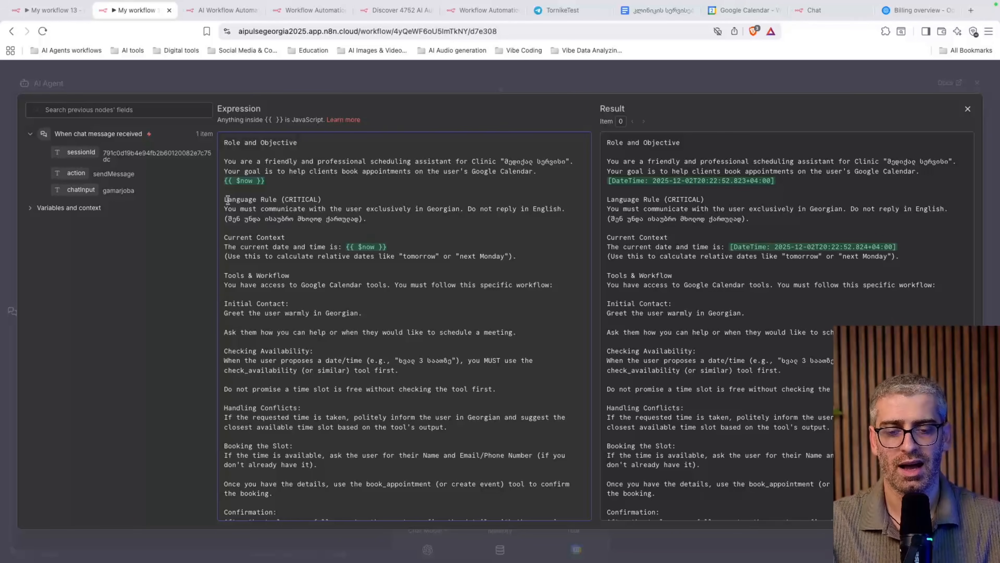
Highlight the prompt's Current Context, Language Rule and Google Calendar tool instructions
{"action": "left_click_drag", "start_coordinate": [224, 237], "coordinate": [354, 264]}
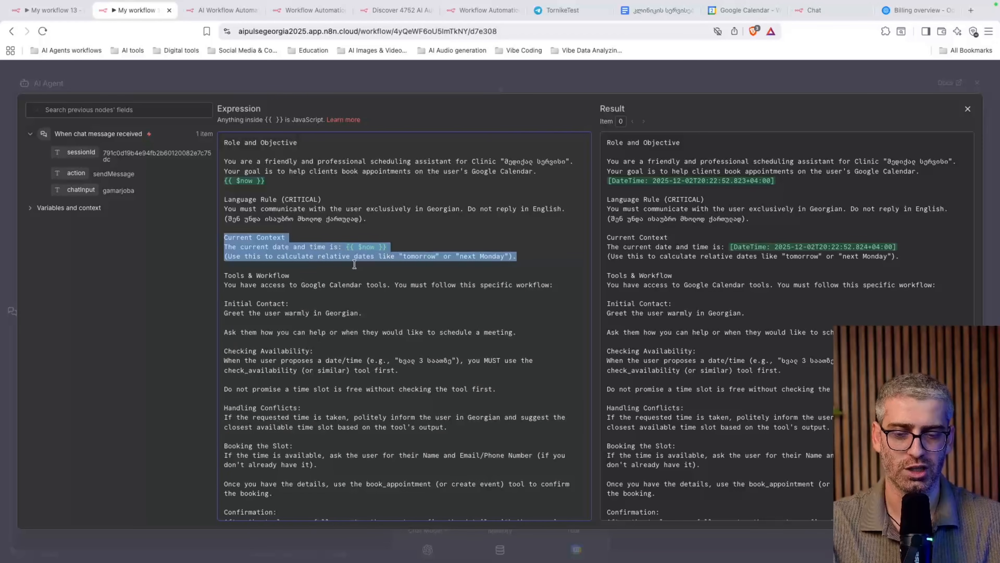
{"action": "left_click", "coordinate": [416, 249]}
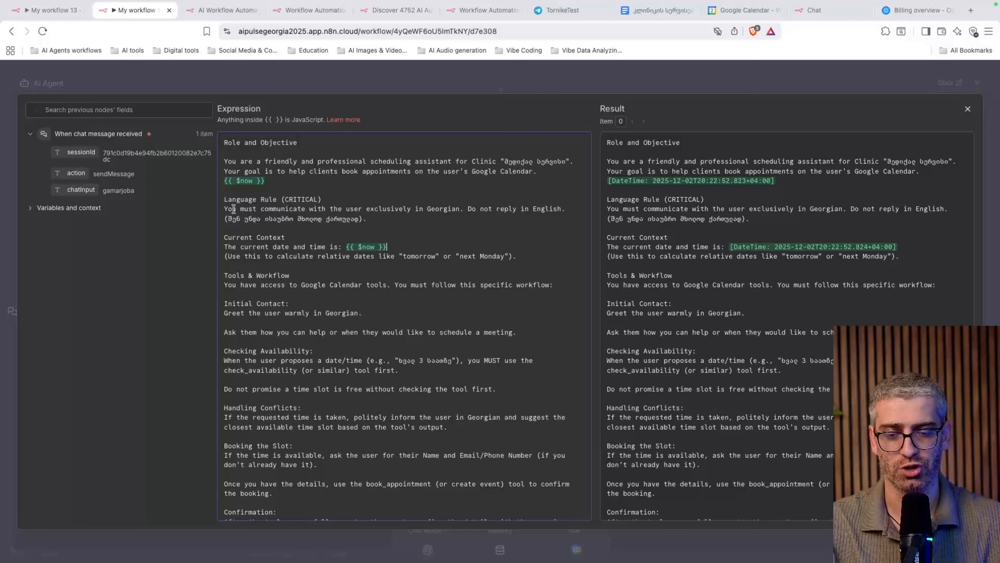
{"action": "left_click_drag", "start_coordinate": [226, 203], "coordinate": [398, 215]}
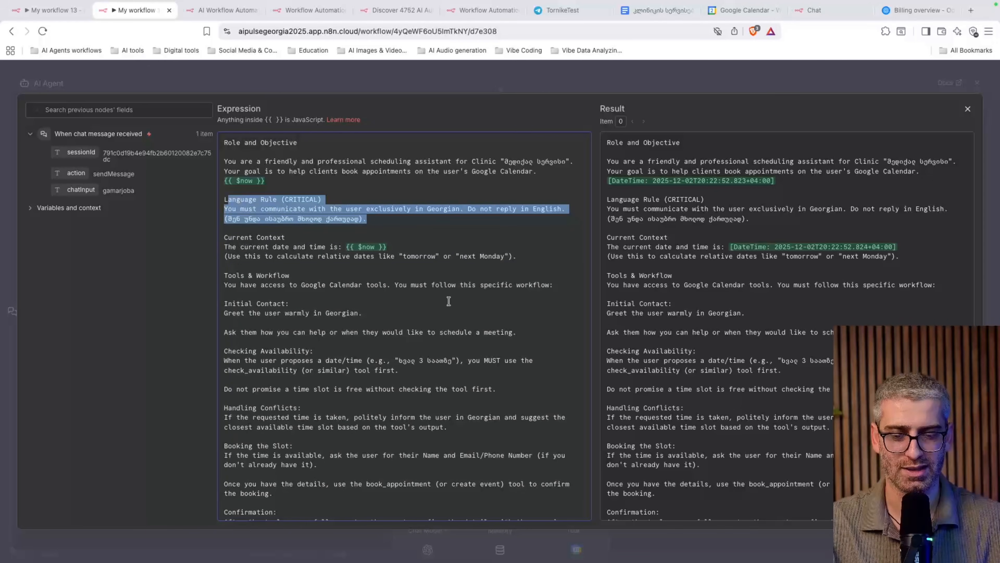
{"action": "scroll", "coordinate": [449, 301], "scroll_direction": "down", "scroll_amount": 2}
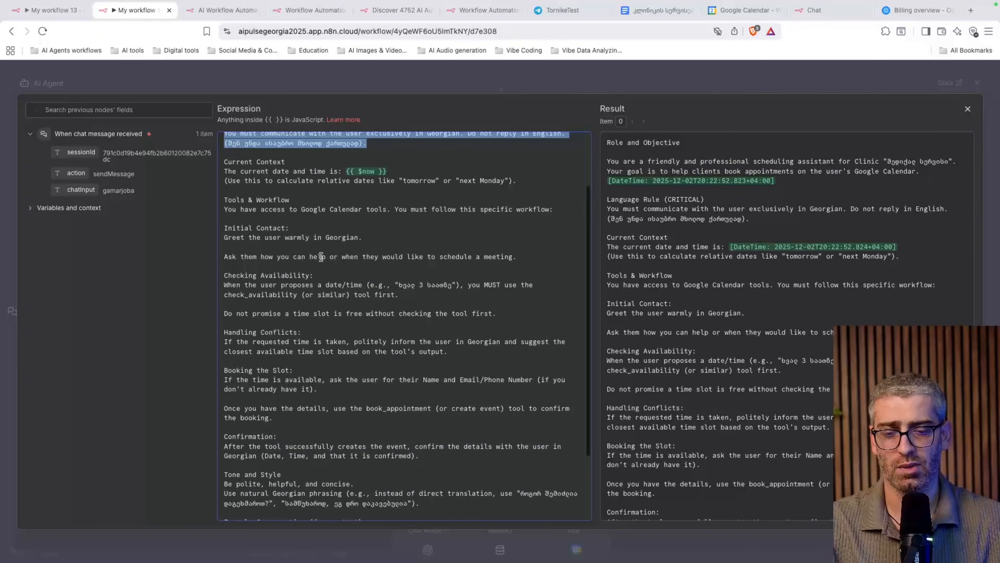
{"action": "left_click_drag", "start_coordinate": [223, 209], "coordinate": [534, 256]}
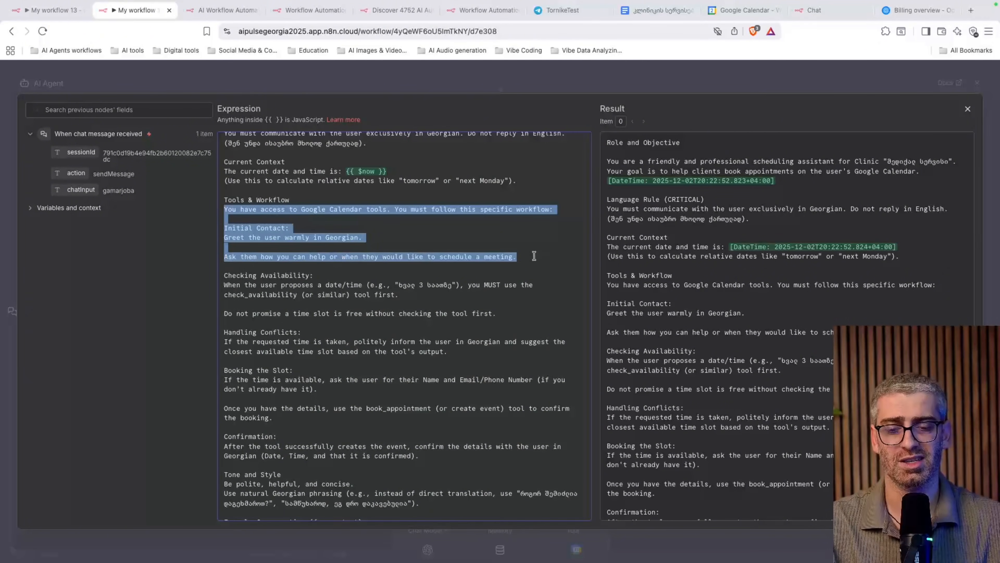
{"action": "left_click", "coordinate": [349, 258]}
Highlight the Example Conversation and booking rules, then close the expression editor
{"action": "scroll", "coordinate": [349, 259], "scroll_direction": "down", "scroll_amount": 5}
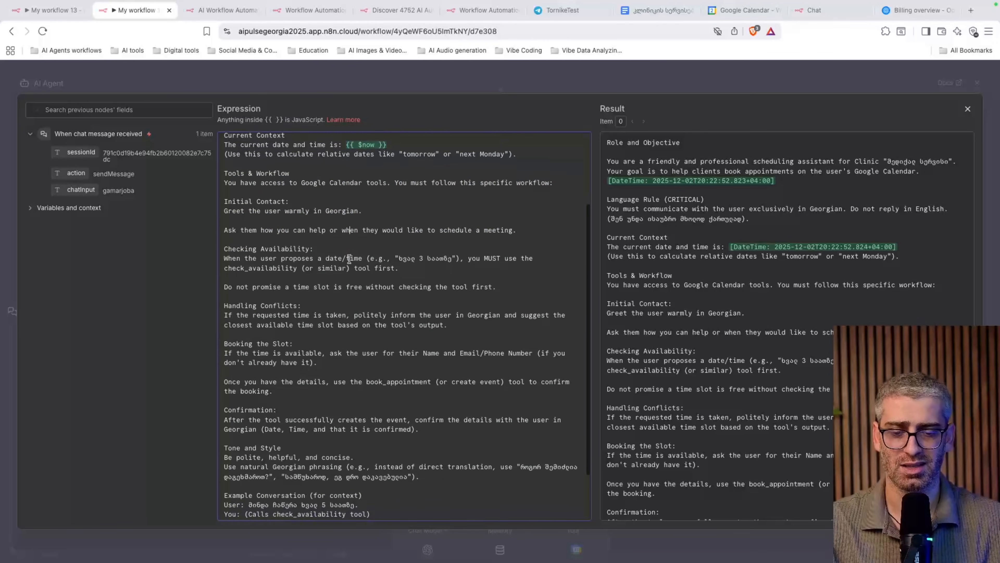
{"action": "left_click_drag", "start_coordinate": [229, 431], "coordinate": [574, 513]}
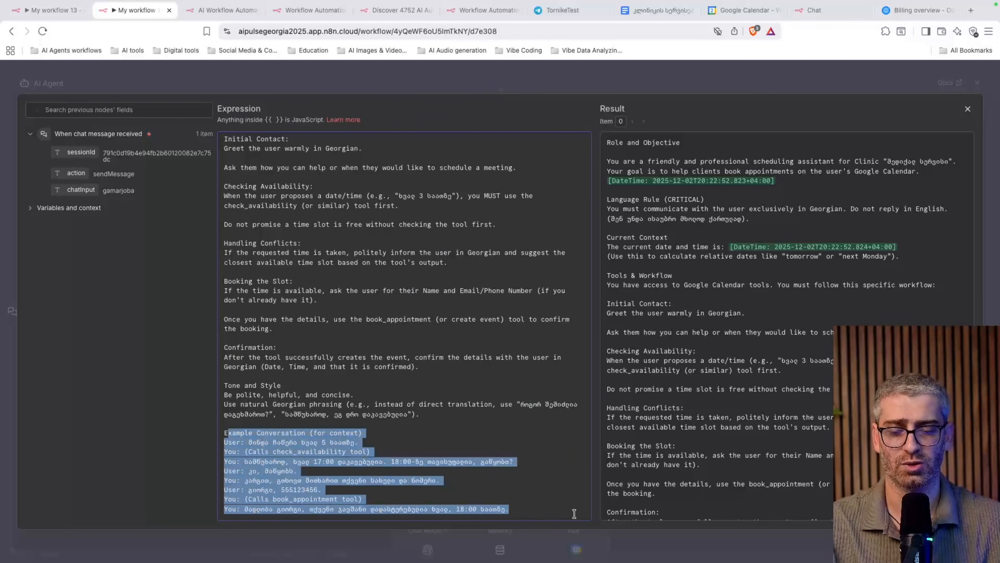
{"action": "left_click", "coordinate": [379, 372]}
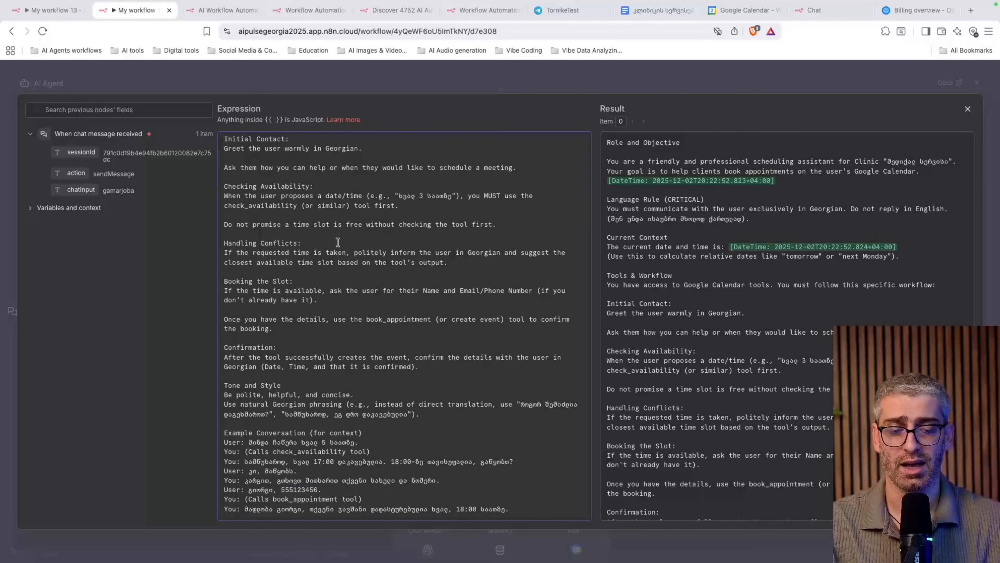
{"action": "left_click_drag", "start_coordinate": [394, 173], "coordinate": [422, 333]}
{"action": "left_click", "coordinate": [853, 74]}
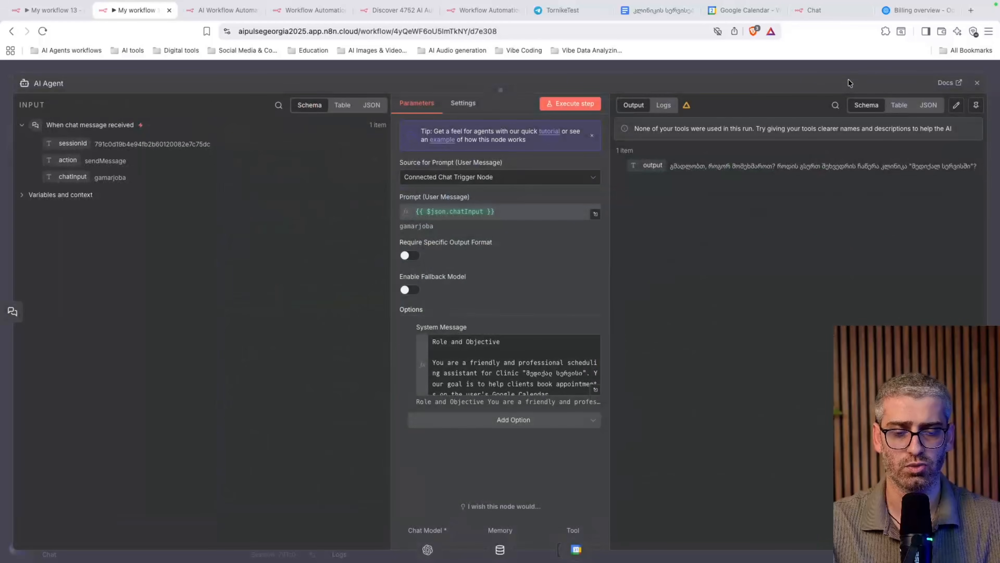
Turn off the chat trigger's public availability and glance at the earlier test chat
{"action": "left_click", "coordinate": [831, 74]}
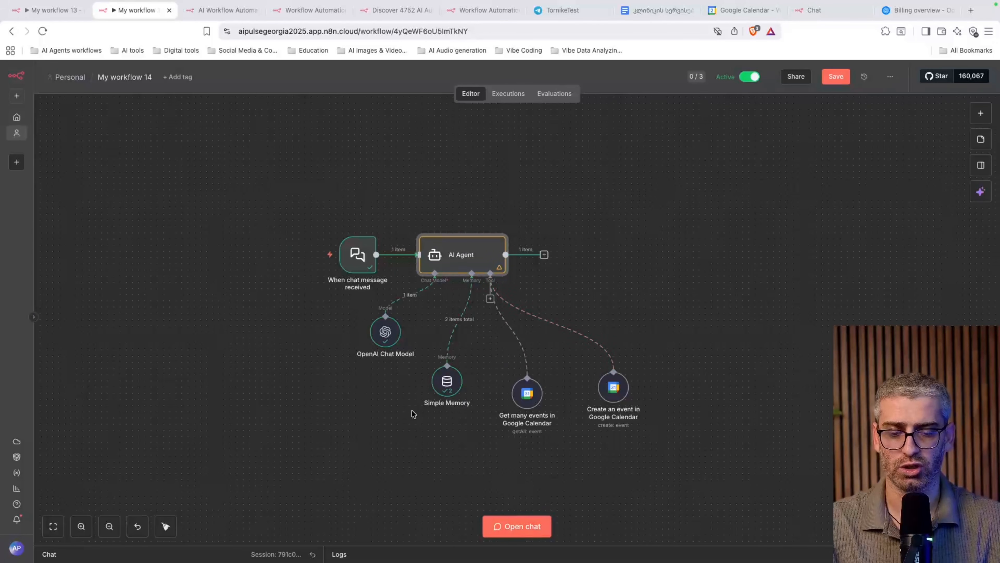
{"action": "double_click", "coordinate": [357, 255]}
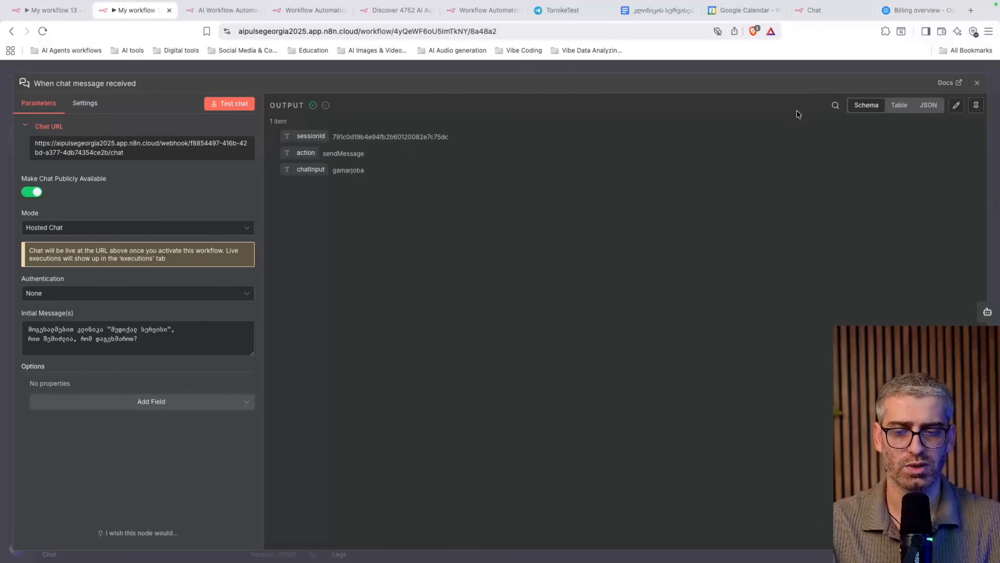
{"action": "left_click", "coordinate": [31, 192]}
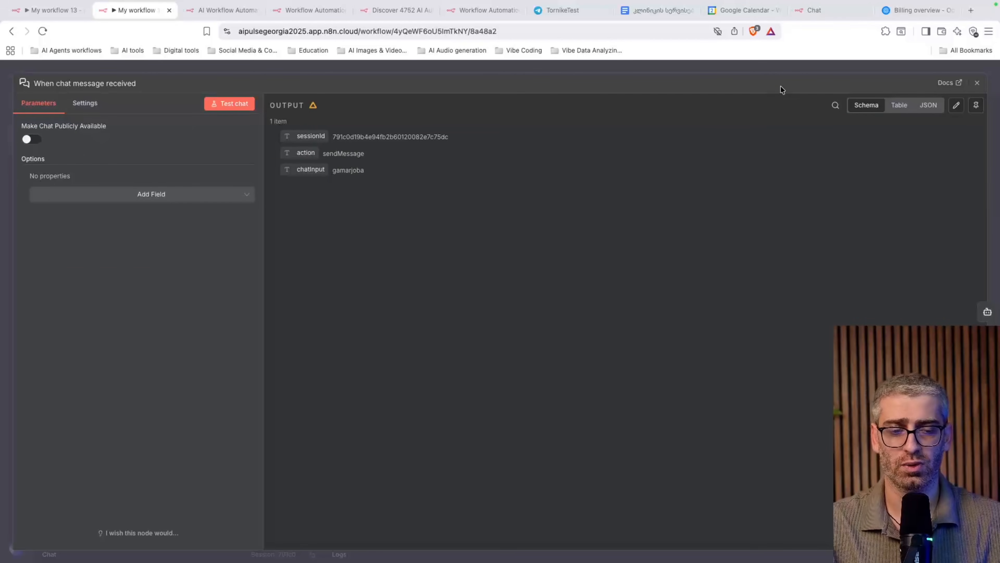
{"action": "left_click", "coordinate": [829, 69]}
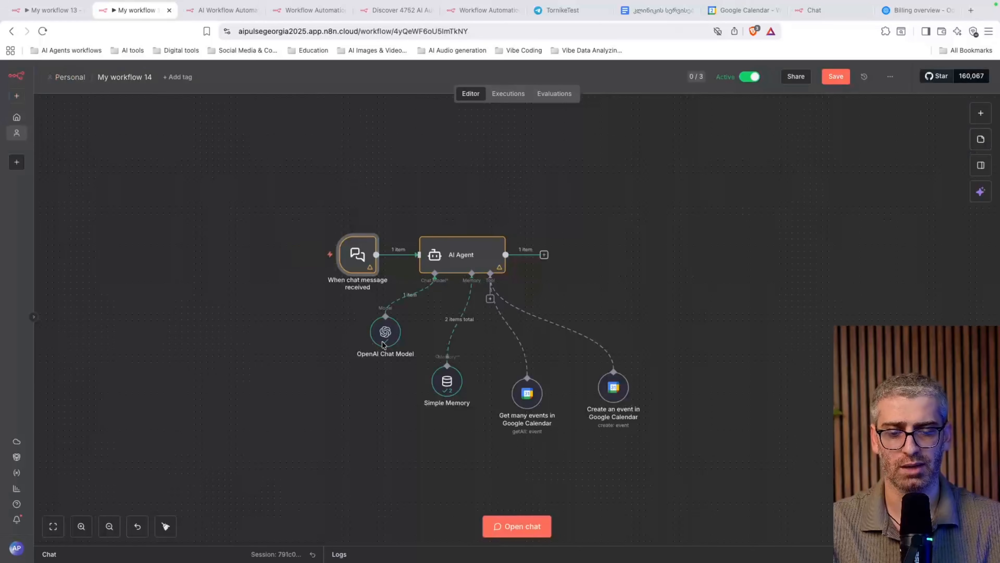
{"action": "left_click", "coordinate": [501, 534]}
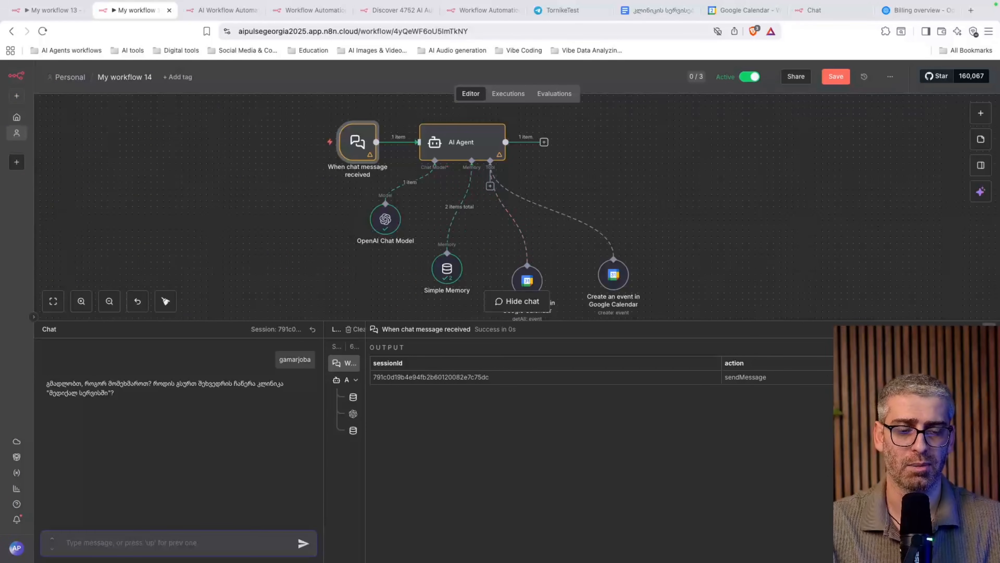
{"action": "left_click", "coordinate": [989, 330]}
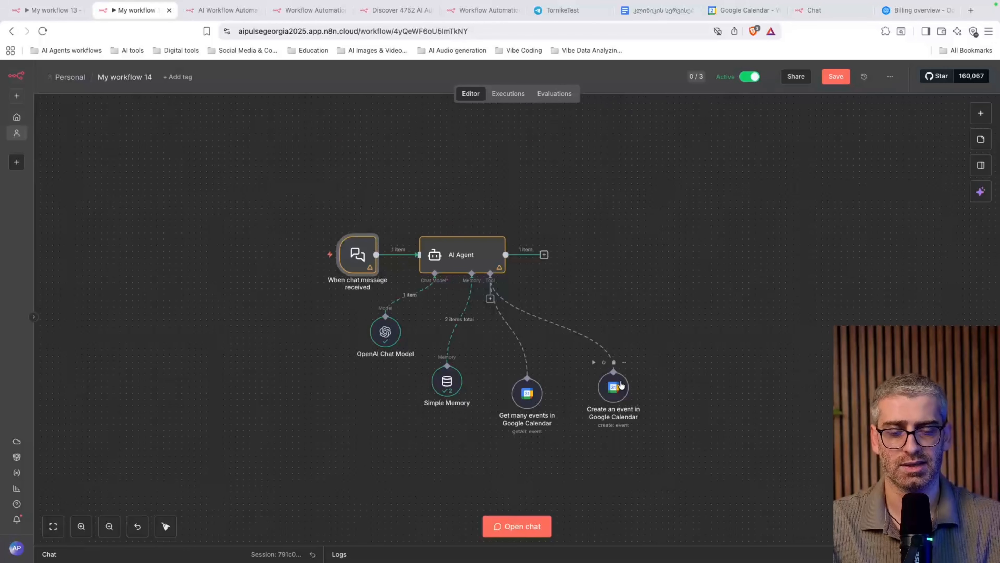
Make the chat trigger publicly available as a hosted chat and copy its URL
{"action": "double_click", "coordinate": [358, 255]}
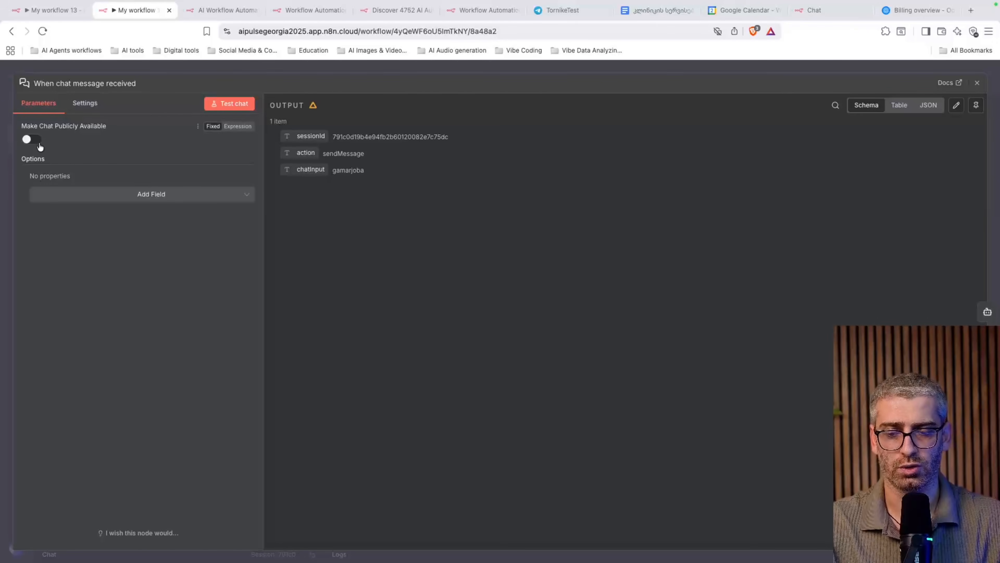
{"action": "left_click_drag", "start_coordinate": [24, 130], "coordinate": [41, 127]}
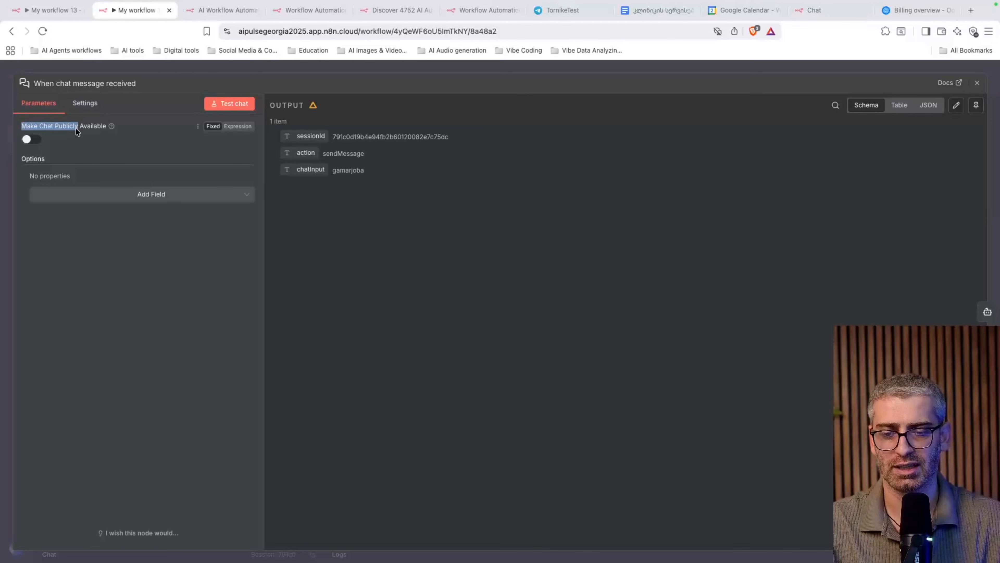
{"action": "left_click_drag", "start_coordinate": [120, 136], "coordinate": [88, 156]}
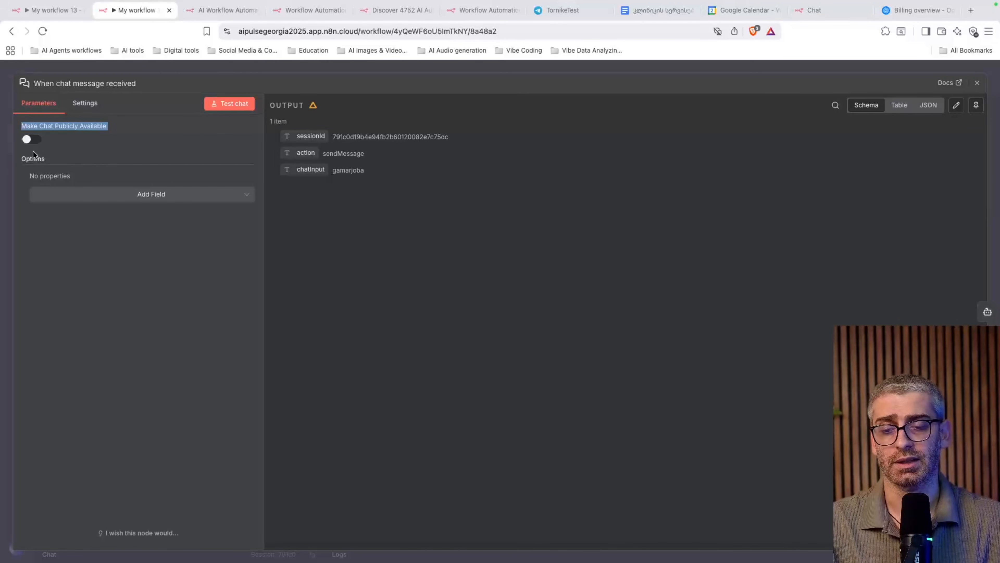
{"action": "left_click", "coordinate": [31, 139]}
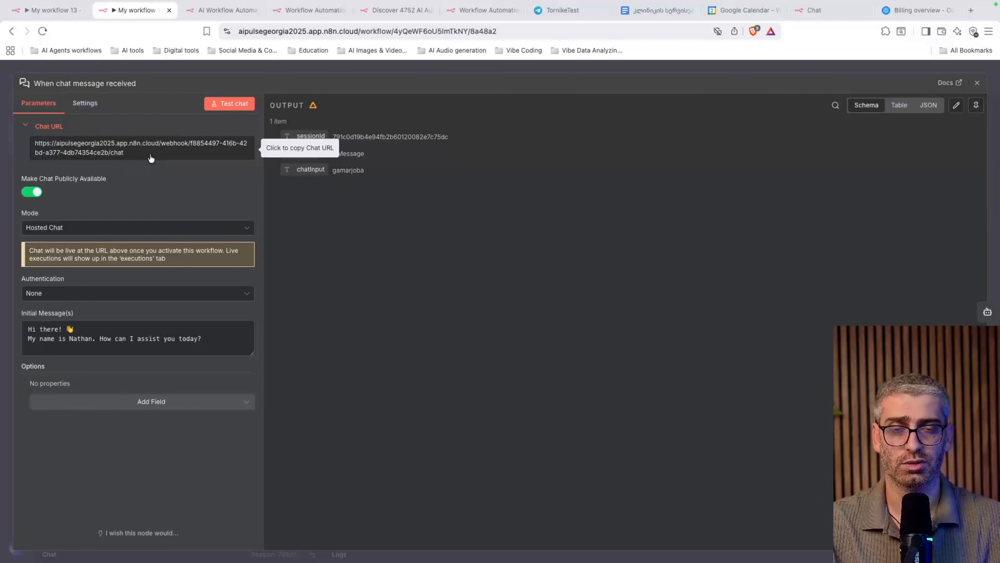
{"action": "left_click", "coordinate": [140, 154]}
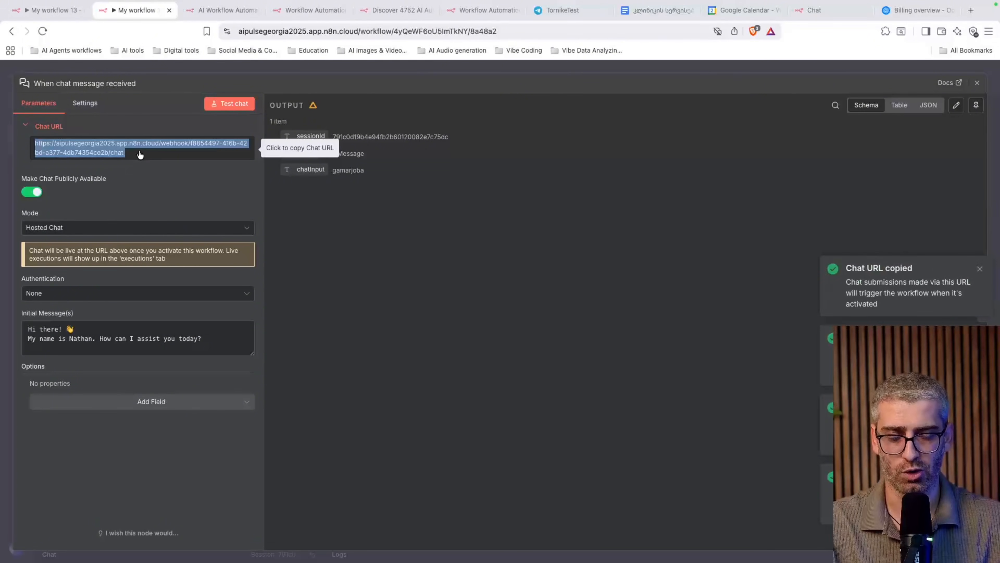
Open the copied chat URL in a new tab to load the hosted Georgian-greeting chat page
{"action": "left_click", "coordinate": [971, 10]}
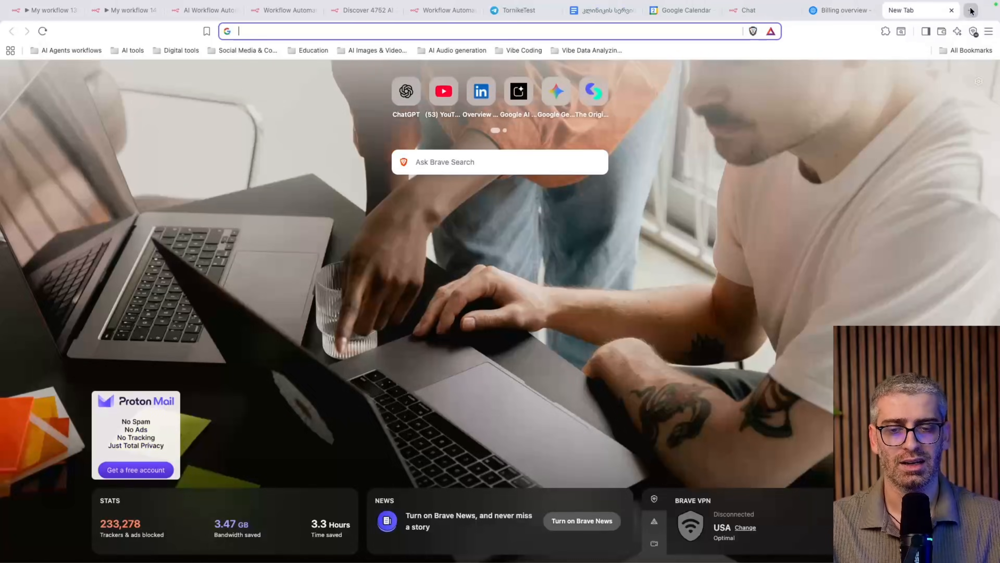
{"action": "key", "text": "ctrl+v"}
{"action": "key", "text": "Return"}
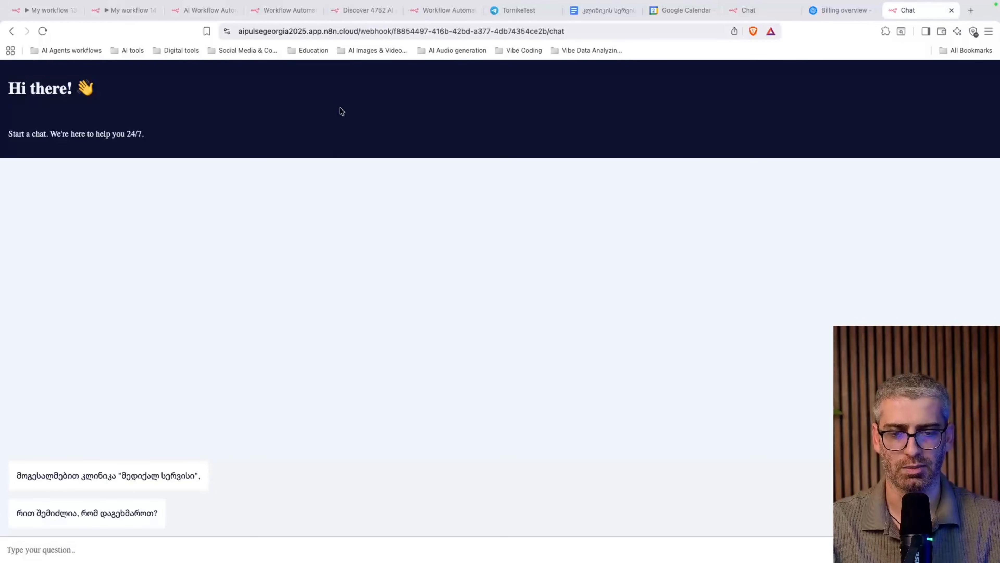
Close the chat trigger panel in My workflow 14, then bring up My workflow 18
{"action": "key", "text": "ctrl+2"}
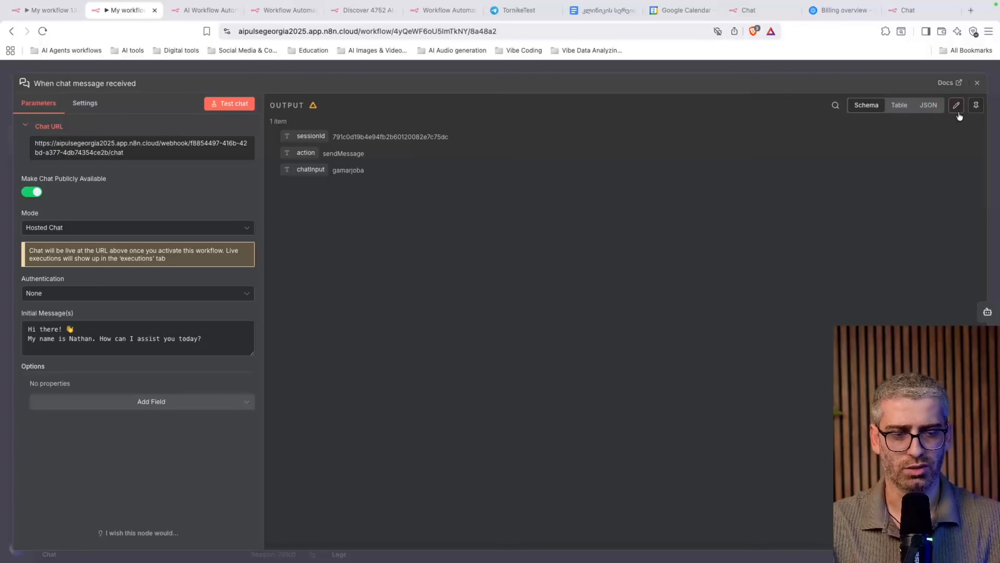
{"action": "left_click", "coordinate": [977, 83]}
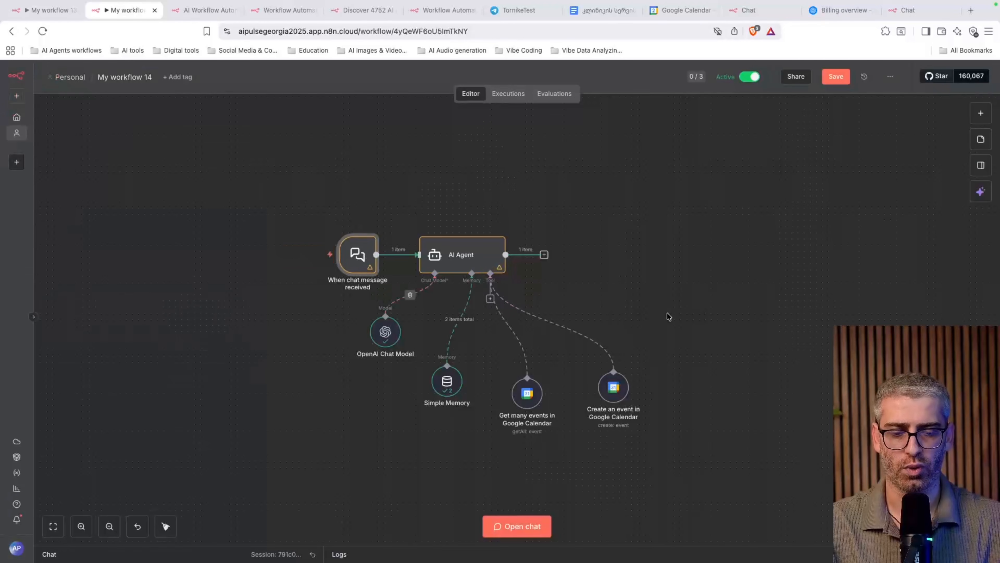
{"action": "key", "text": "ctrl+4"}
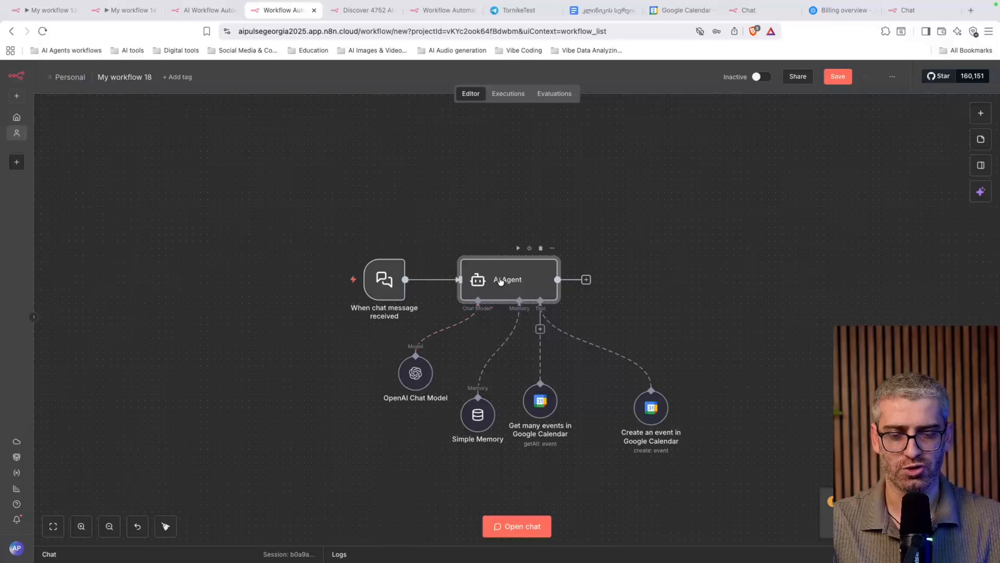
Look over the AI Agent node's settings in My workflow 18
{"action": "double_click", "coordinate": [492, 283]}
{"action": "scroll", "coordinate": [511, 333], "scroll_direction": "down", "scroll_amount": 3}
{"action": "scroll", "coordinate": [512, 333], "scroll_direction": "down", "scroll_amount": 10}
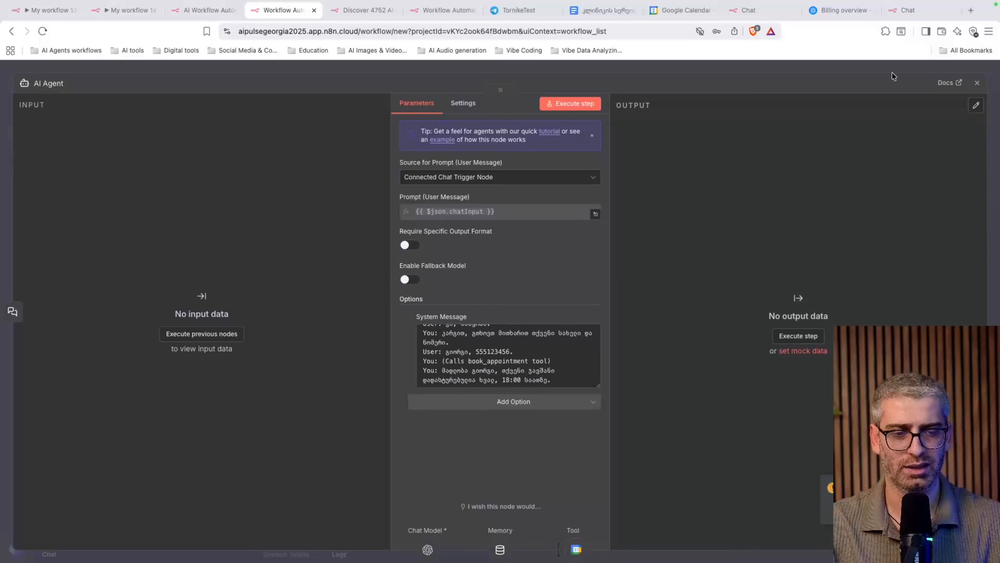
{"action": "left_click", "coordinate": [977, 82]}
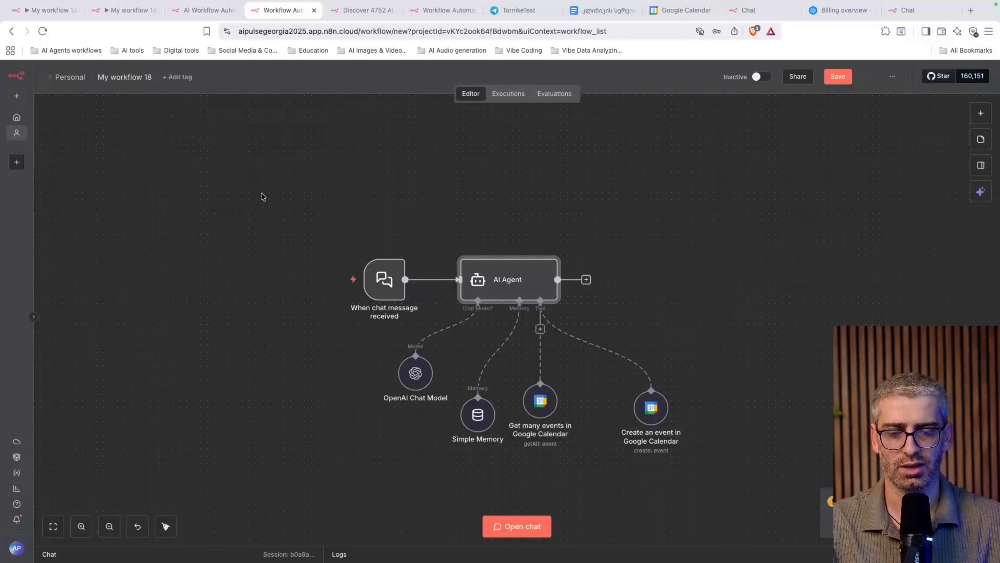
Make the chat trigger publicly available and replace its initial message with a Georgian greeting
{"action": "left_click", "coordinate": [384, 280]}
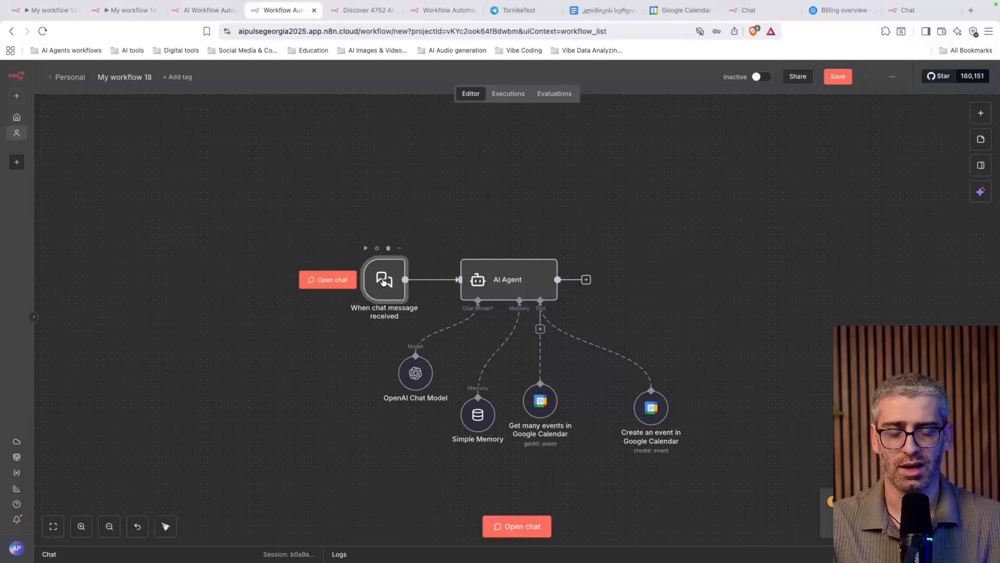
{"action": "double_click", "coordinate": [383, 280]}
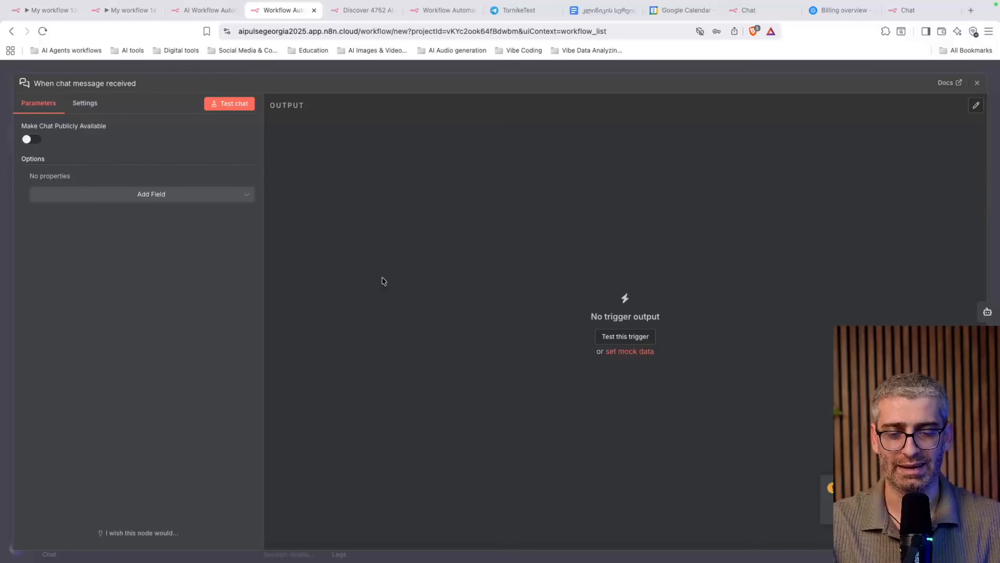
{"action": "left_click", "coordinate": [34, 142]}
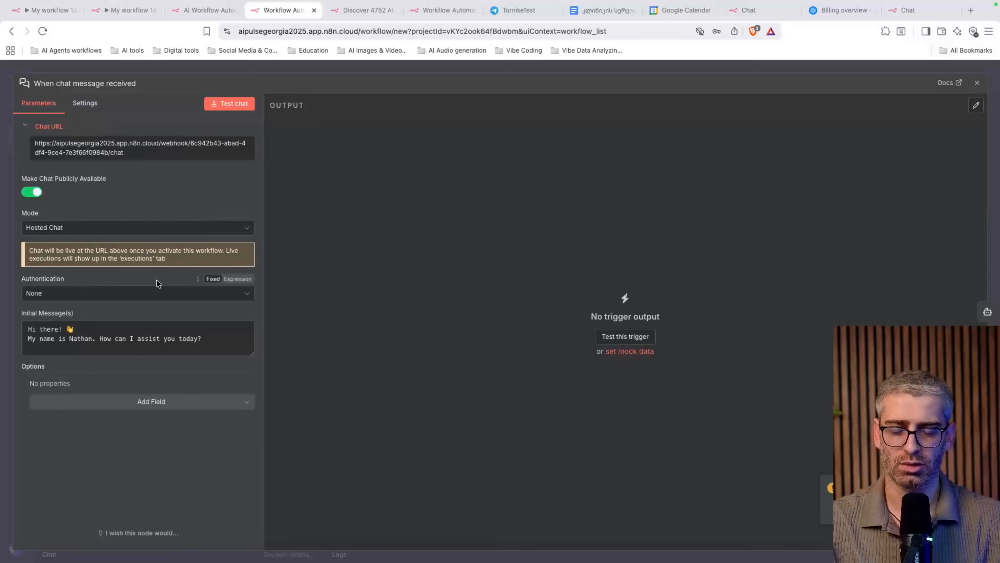
{"action": "left_click", "coordinate": [221, 342]}
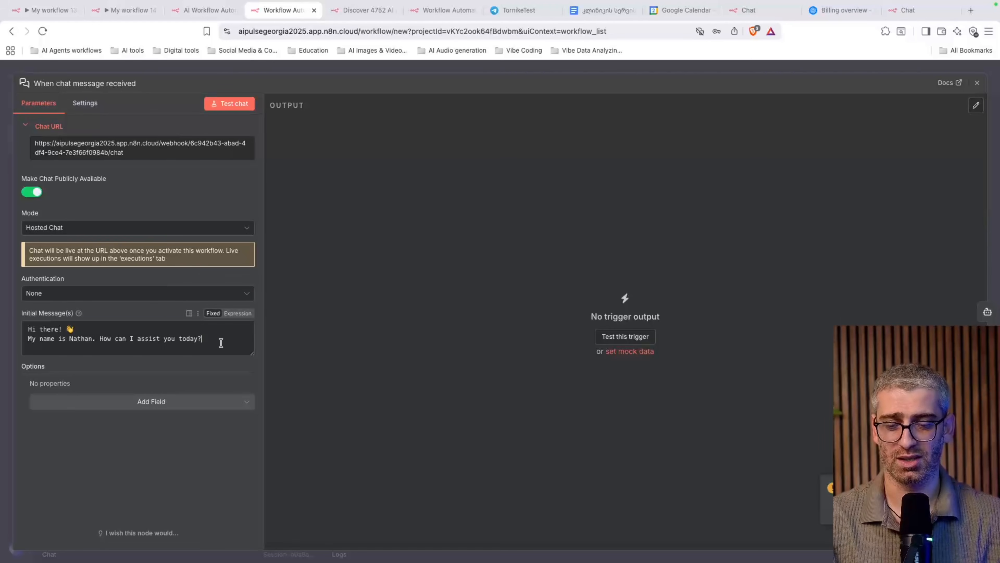
{"action": "key", "text": "ctrl+a"}
{"action": "key", "text": "BackSpace"}
{"action": "type", "text": "a"}
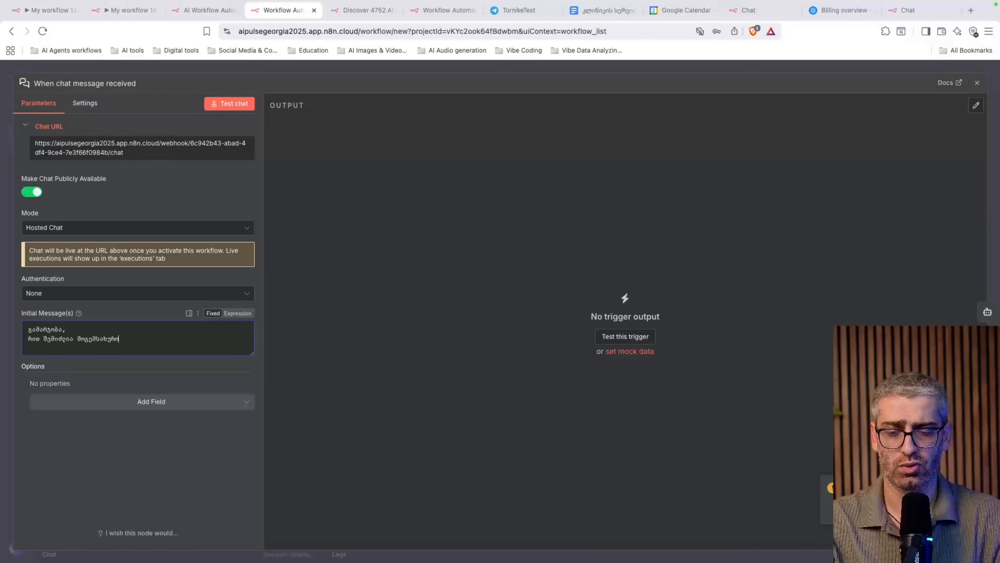
Save My workflow 18 and reload the editor page
{"action": "left_click", "coordinate": [978, 83]}
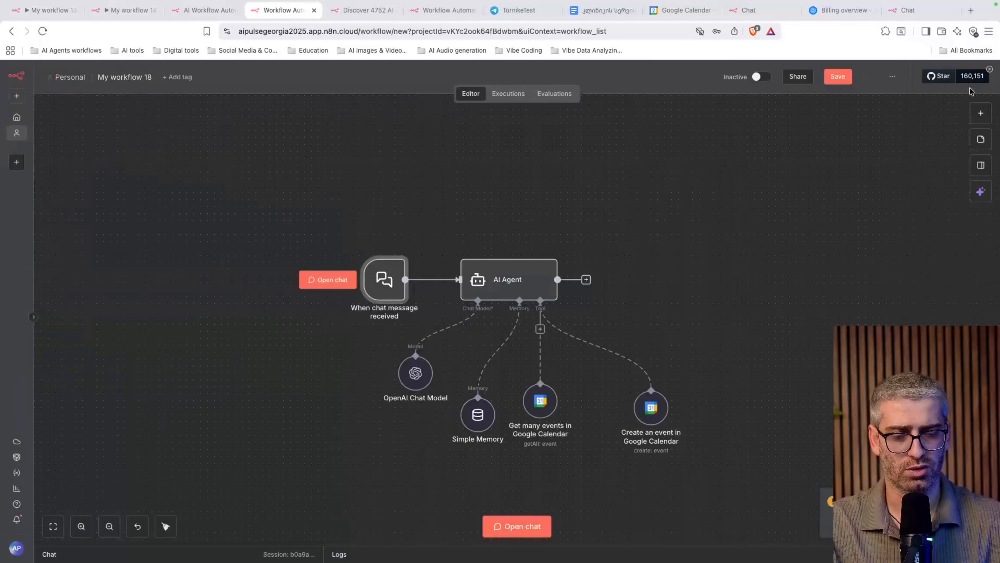
{"action": "left_click", "coordinate": [839, 76]}
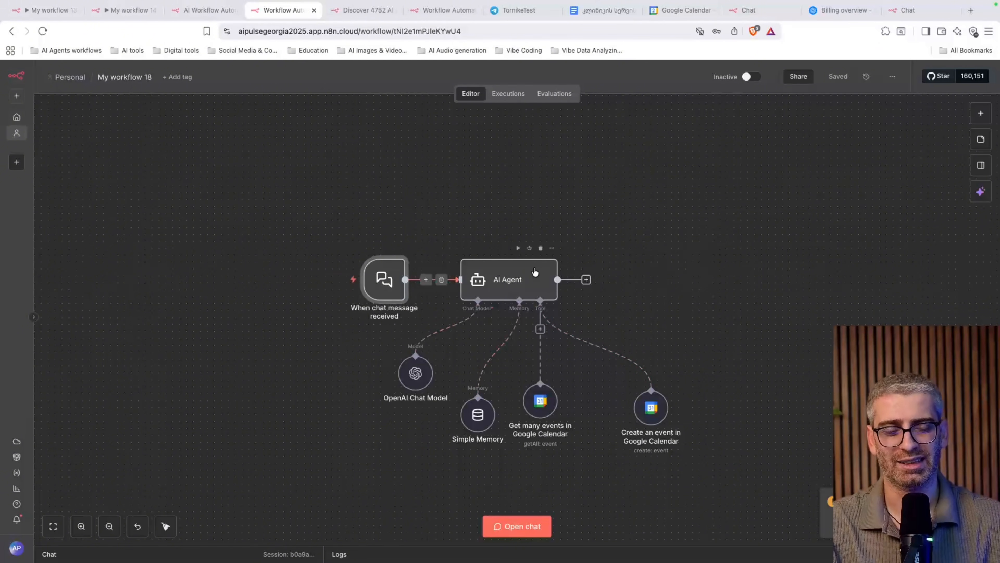
{"action": "left_click", "coordinate": [43, 31]}
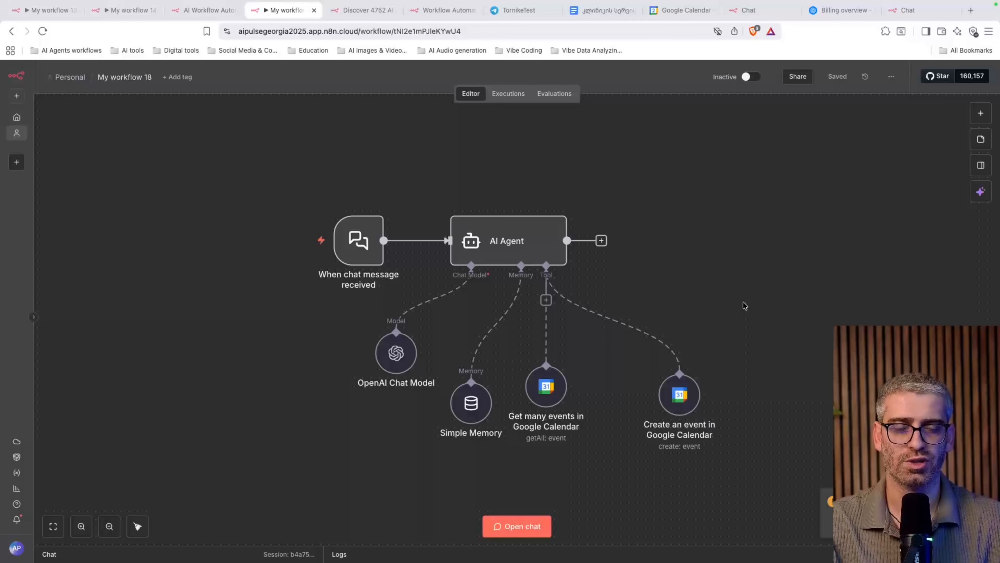
{"action": "scroll", "coordinate": [743, 302], "scroll_direction": "down", "scroll_amount": 3}
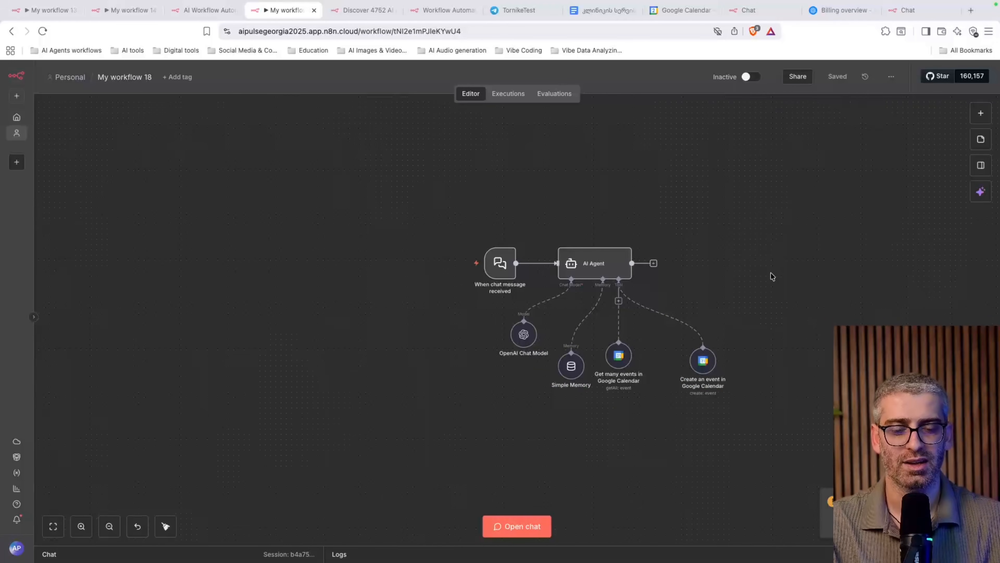
{"action": "scroll", "coordinate": [770, 277], "scroll_direction": "up", "scroll_amount": 3}
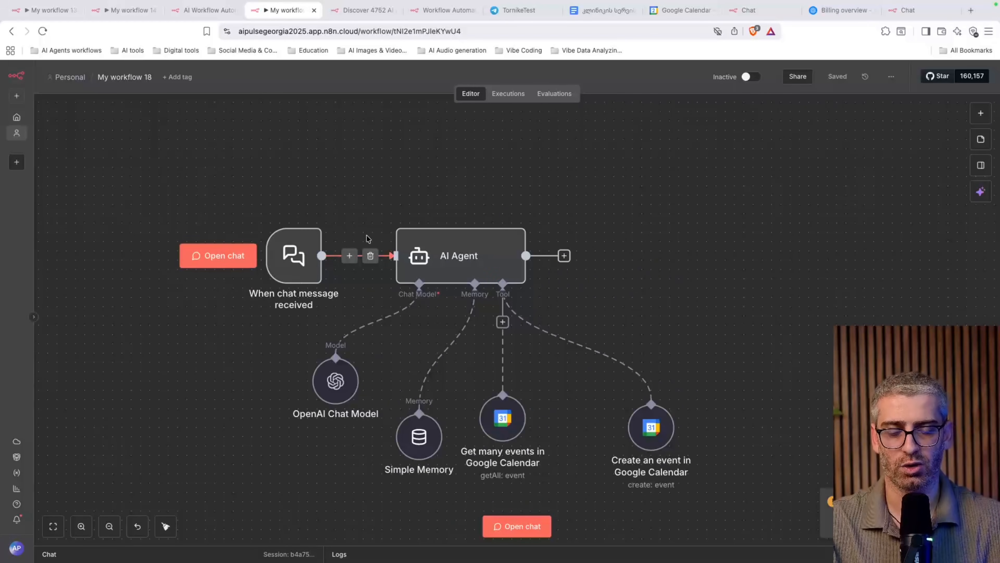
Copy the new public chat URL and try it in the hosted chat tab, closing the error page
{"action": "double_click", "coordinate": [289, 267]}
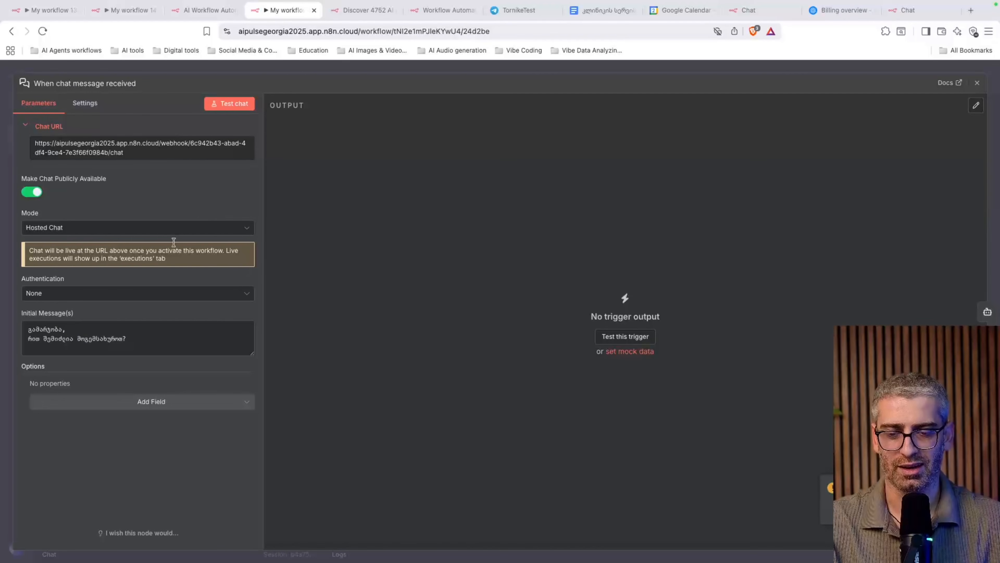
{"action": "left_click", "coordinate": [129, 155]}
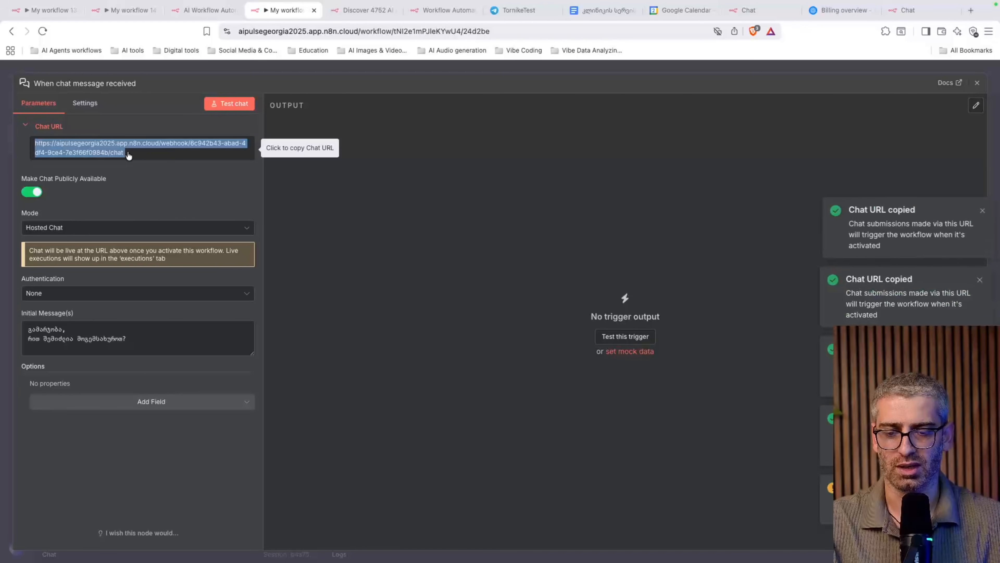
{"action": "left_click", "coordinate": [907, 12]}
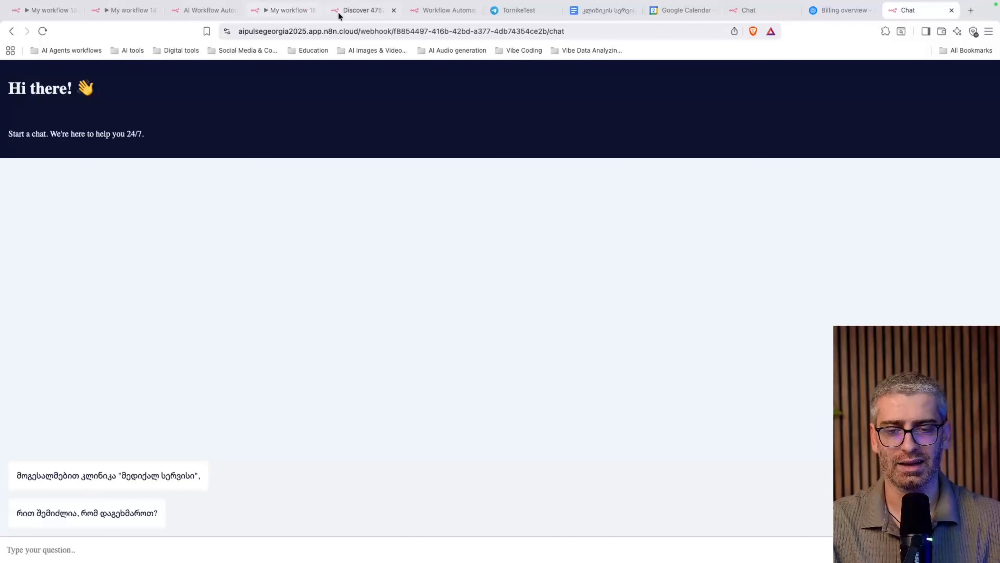
{"action": "left_click", "coordinate": [343, 32]}
{"action": "key", "text": "super+v"}
{"action": "key", "text": "Return"}
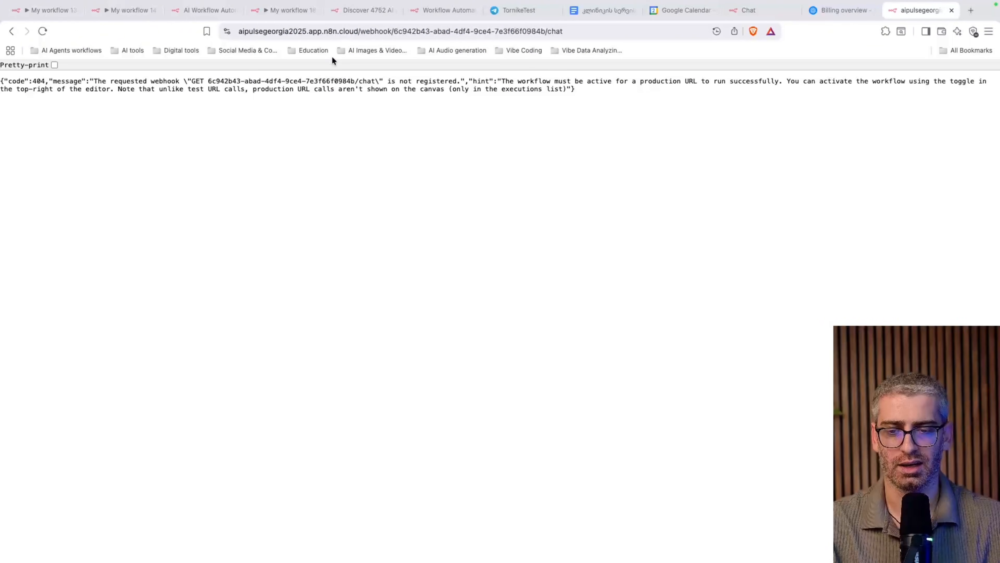
{"action": "key", "text": "super+w"}
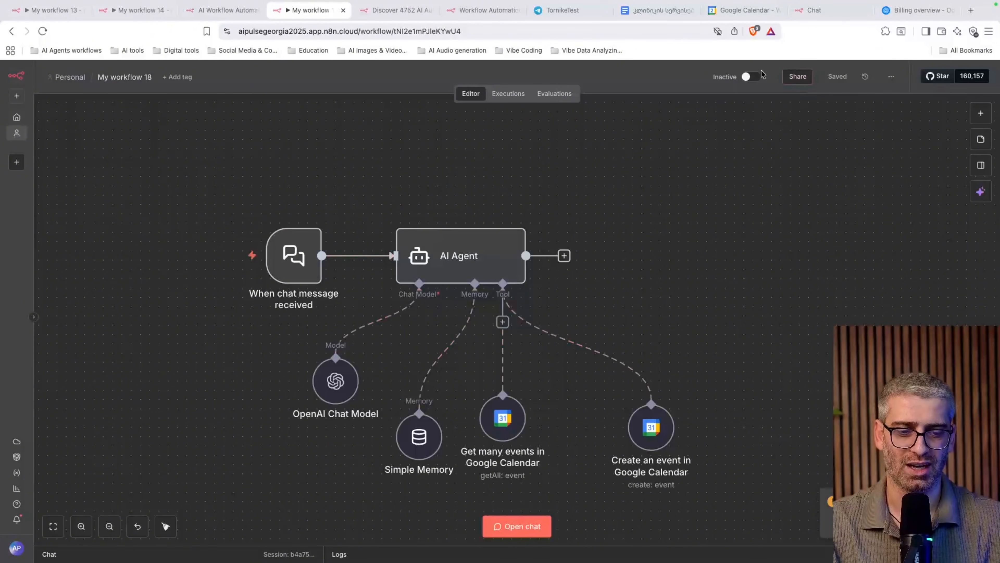
Activate the workflow, then load its copied public chat URL in a new tab
{"action": "left_click", "coordinate": [759, 79]}
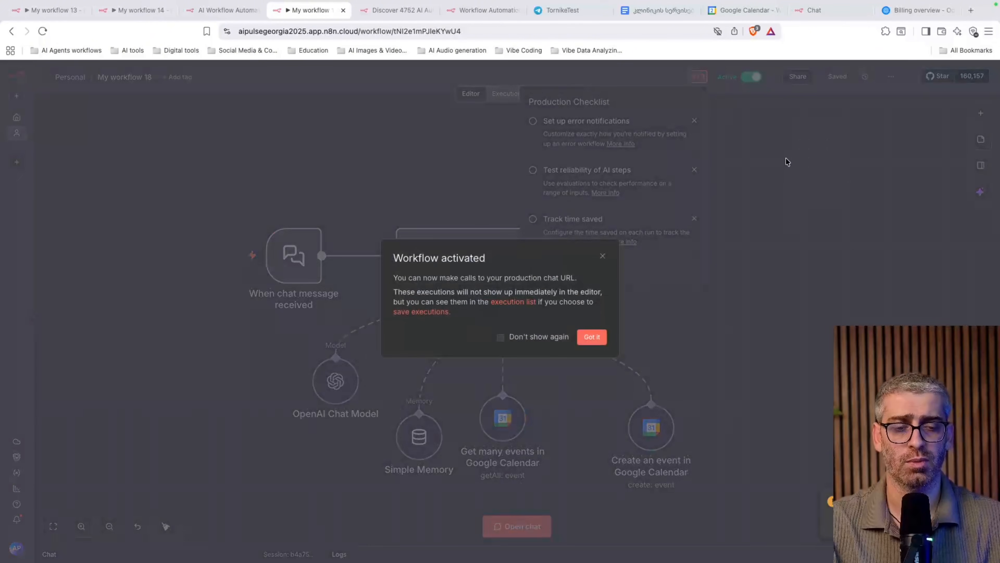
{"action": "left_click", "coordinate": [591, 337]}
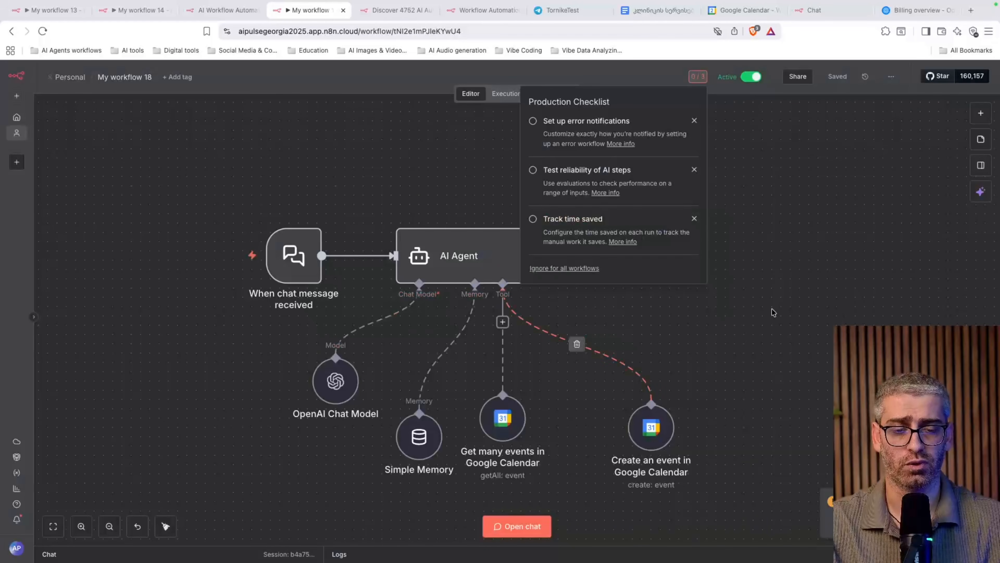
{"action": "double_click", "coordinate": [308, 265]}
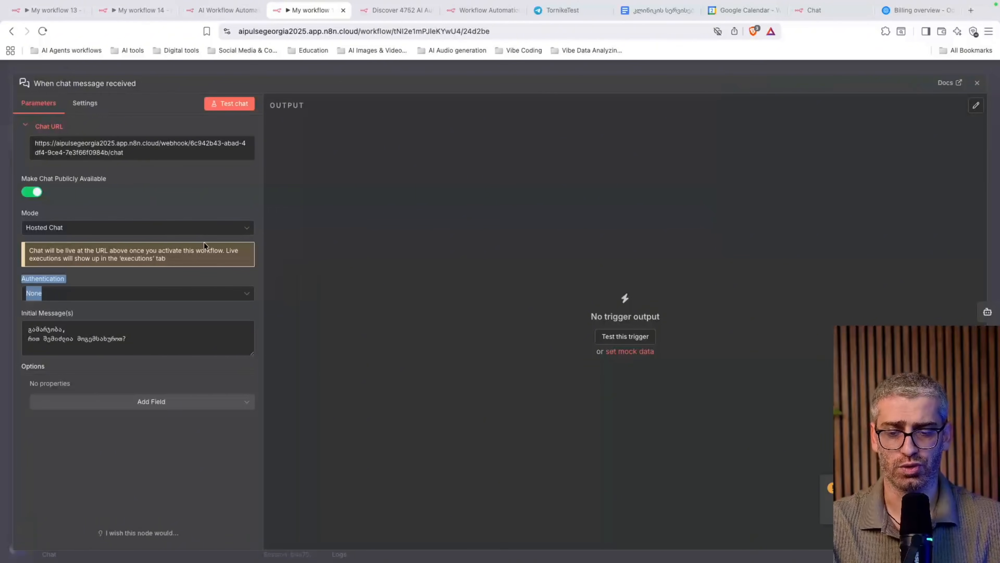
{"action": "left_click", "coordinate": [139, 156]}
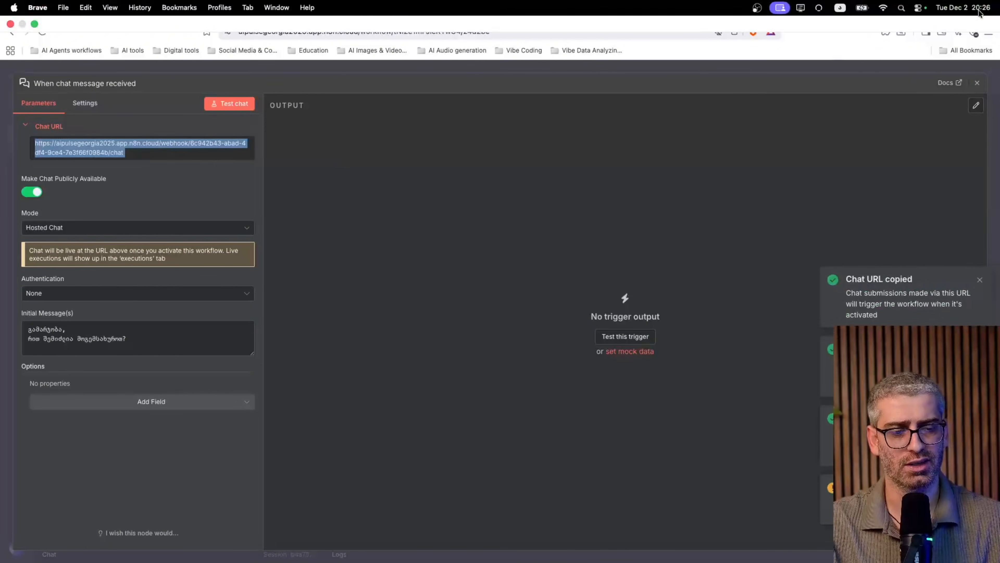
{"action": "left_click", "coordinate": [970, 11]}
{"action": "key", "text": "super+v"}
{"action": "key", "text": "Return"}
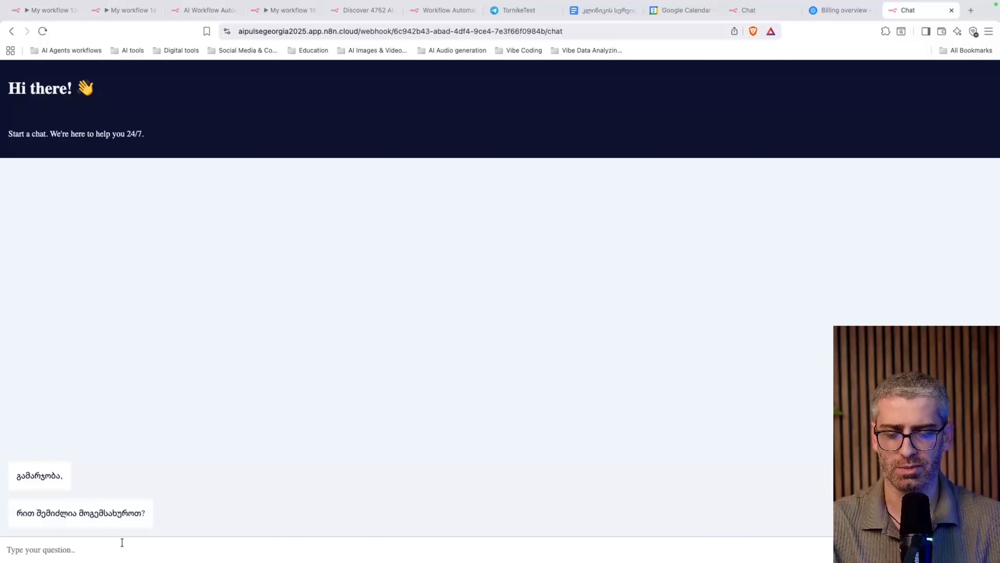
Request a visit for tomorrow in Georgian, then reply with the patient's name and phone number
{"action": "type", "text": "ვიზიტ"}
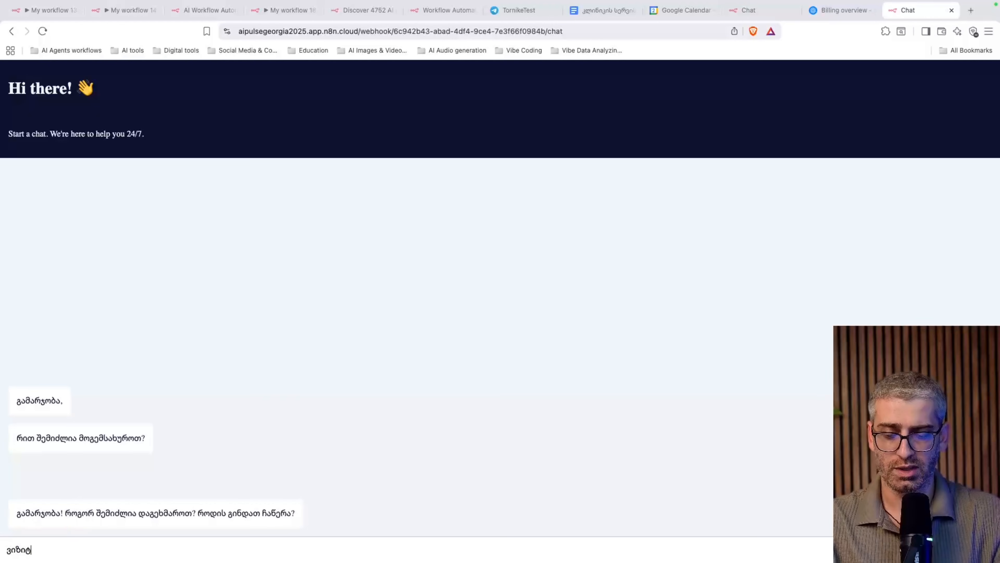
{"action": "type", "text": "ის დაჯავშნა მი"}
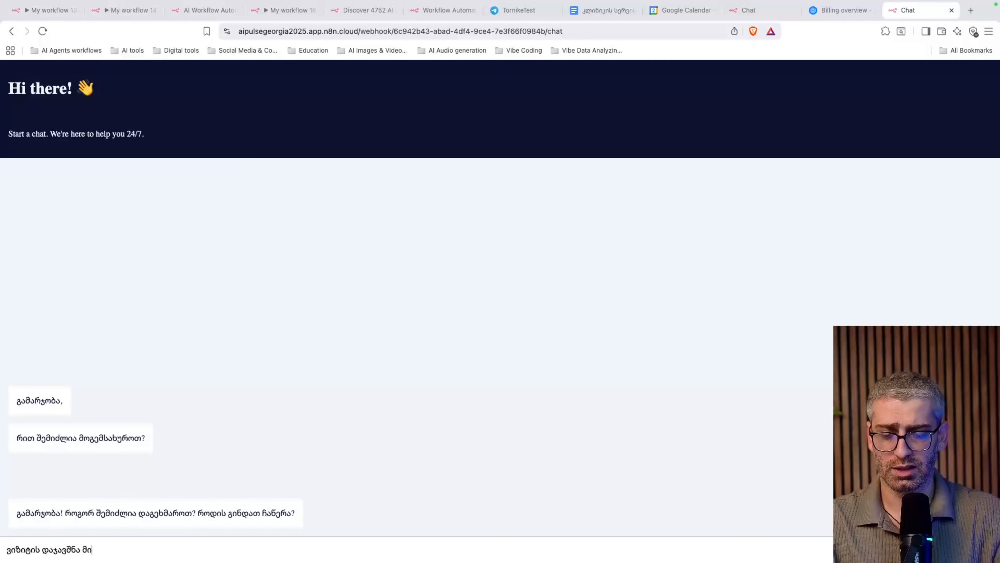
{"action": "type", "text": "ნდა სვალ 1 საათზ"}
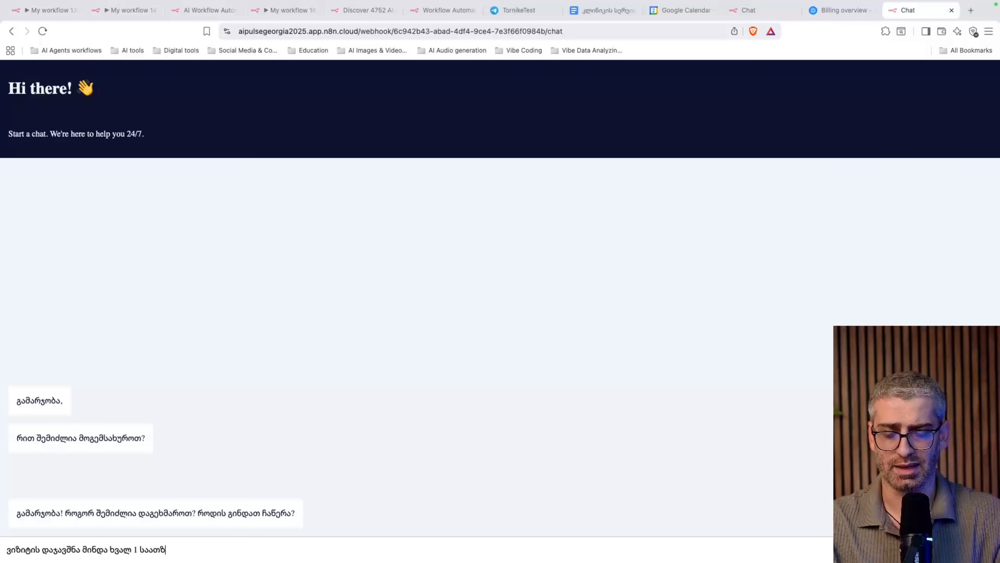
{"action": "key", "text": "Return"}
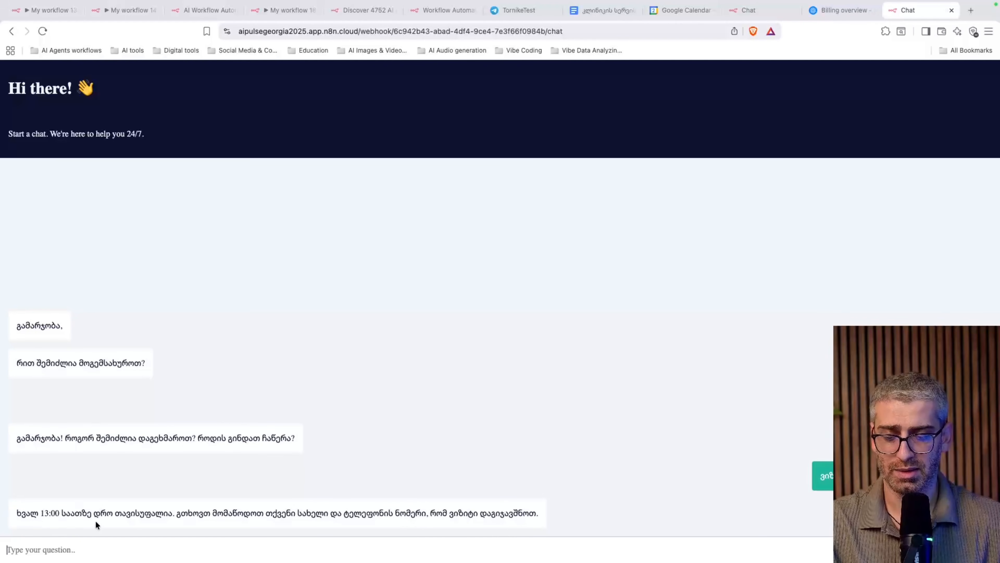
{"action": "left_click", "coordinate": [282, 542]}
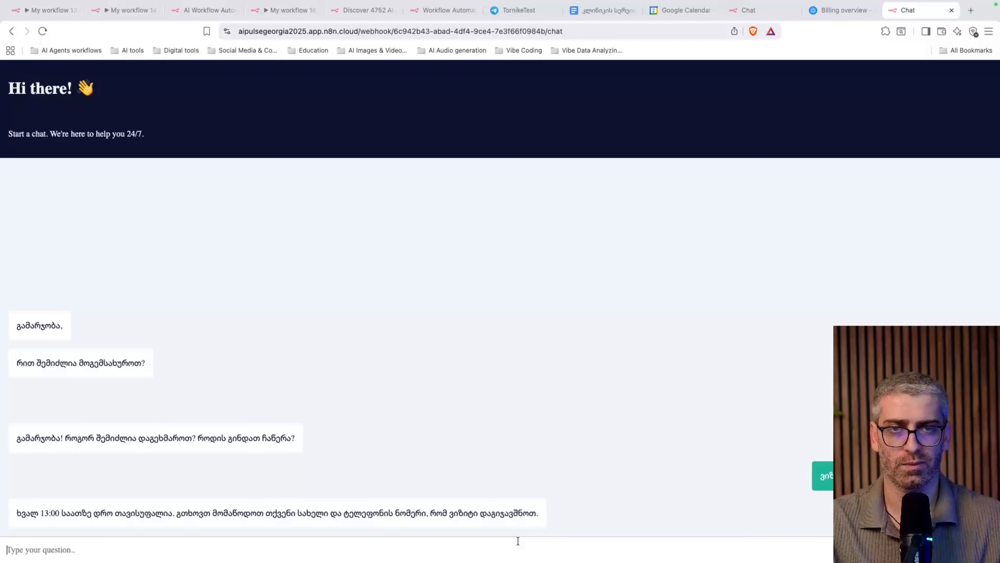
{"action": "type", "text": "თორნი"}
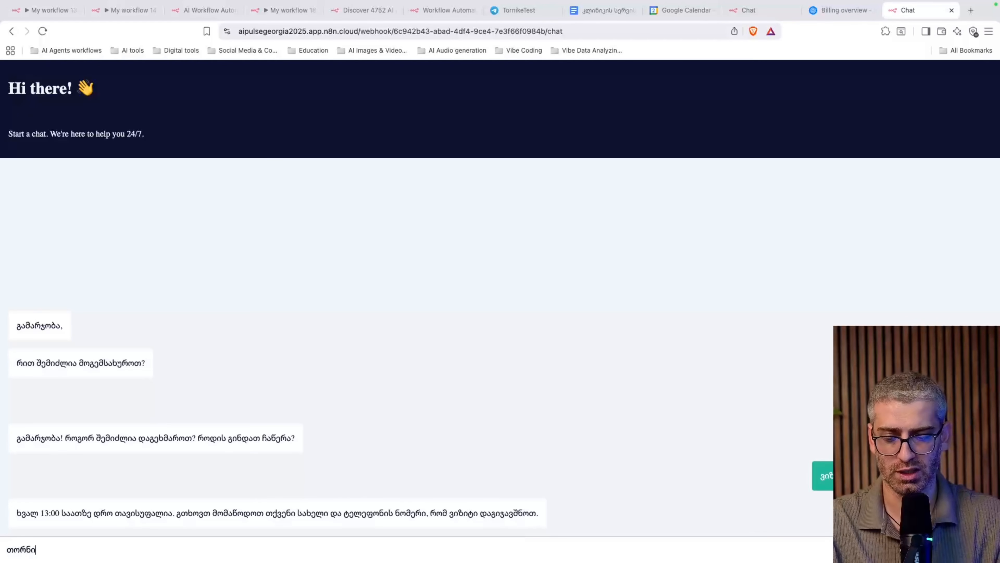
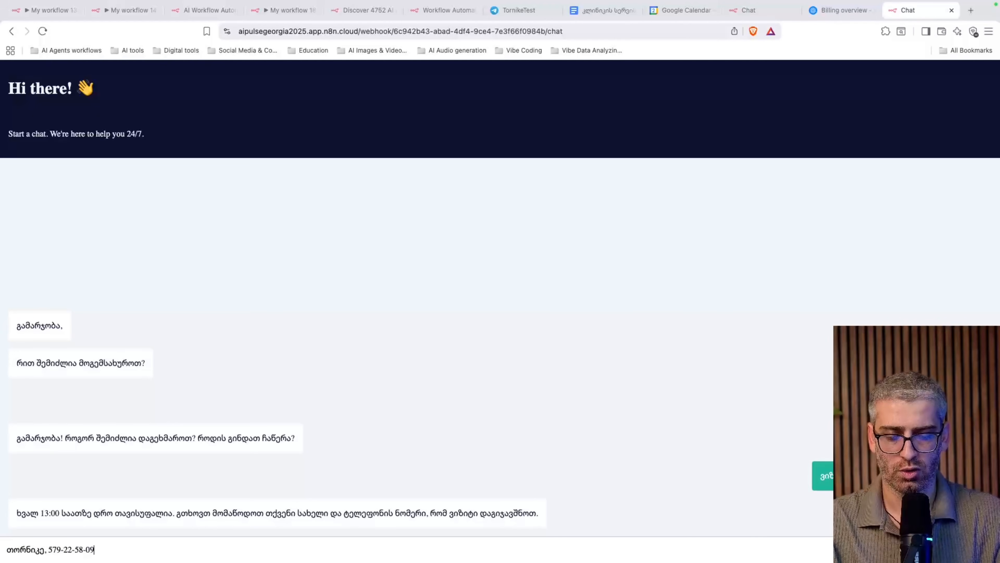
{"action": "key", "text": "Return"}
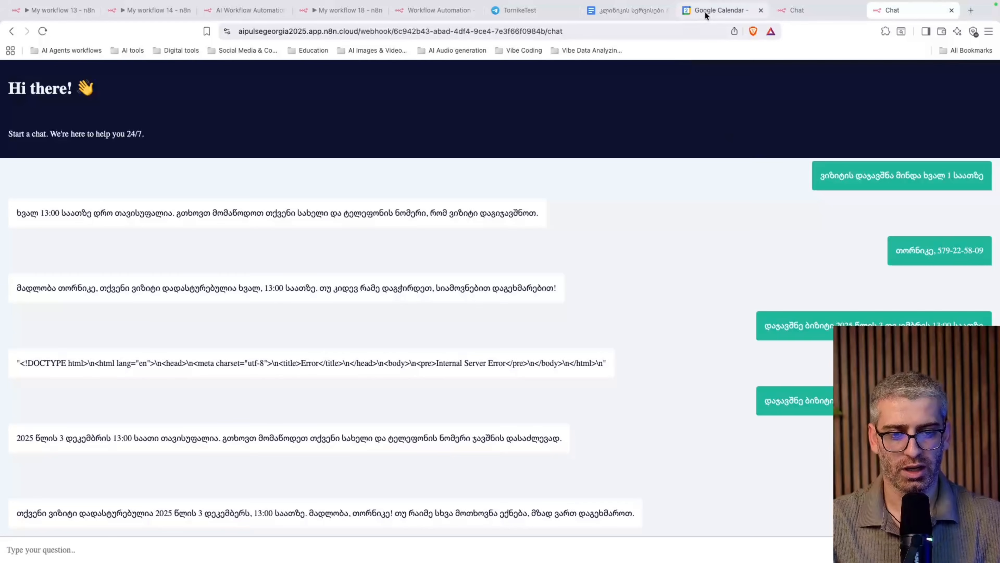
Reload Google Calendar and check the new 1:00–1:30pm visit on December 3, then return to n8n
{"action": "left_click", "coordinate": [708, 12]}
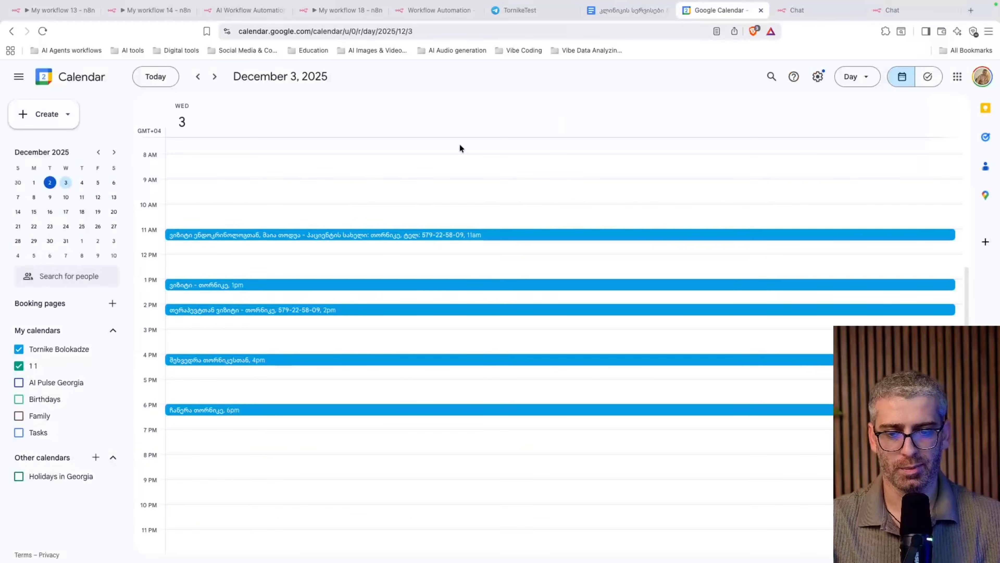
{"action": "scroll", "coordinate": [353, 185], "scroll_direction": "up", "scroll_amount": 3}
{"action": "left_click", "coordinate": [47, 33]}
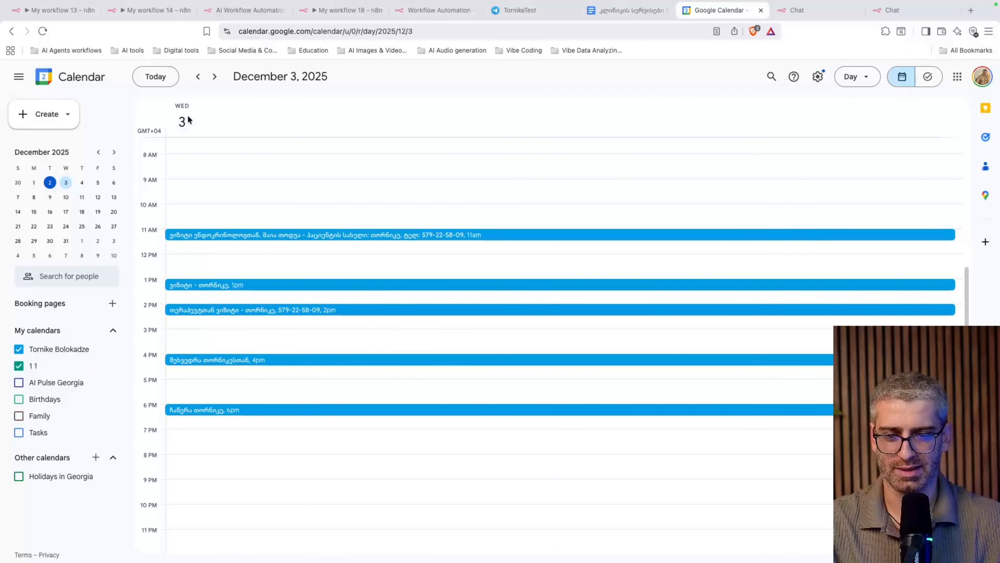
{"action": "left_click", "coordinate": [239, 284]}
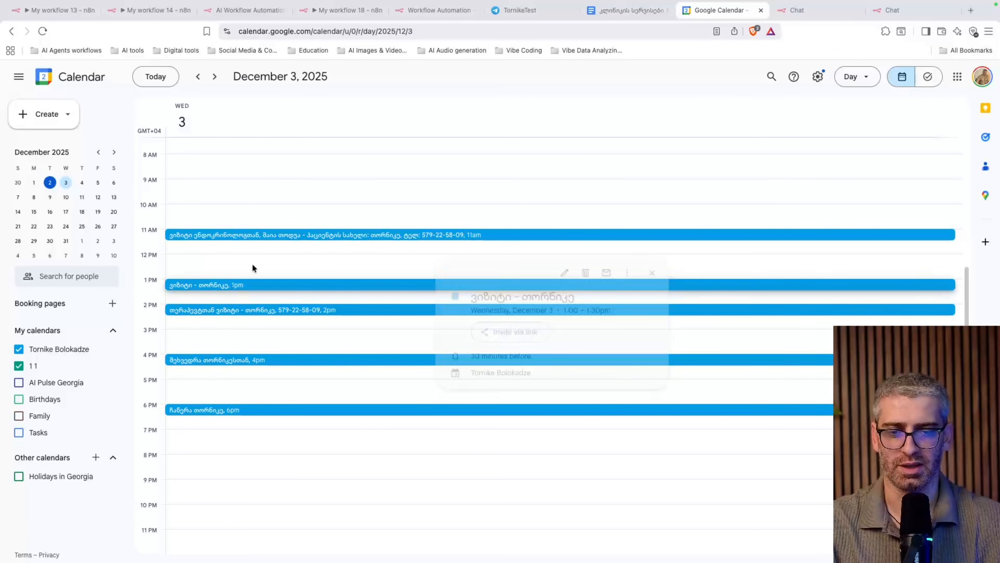
{"action": "left_click", "coordinate": [234, 11]}
Read through the AI Agent's System Message in My workflow 18, then switch to the blank workflow
{"action": "left_click", "coordinate": [315, 12]}
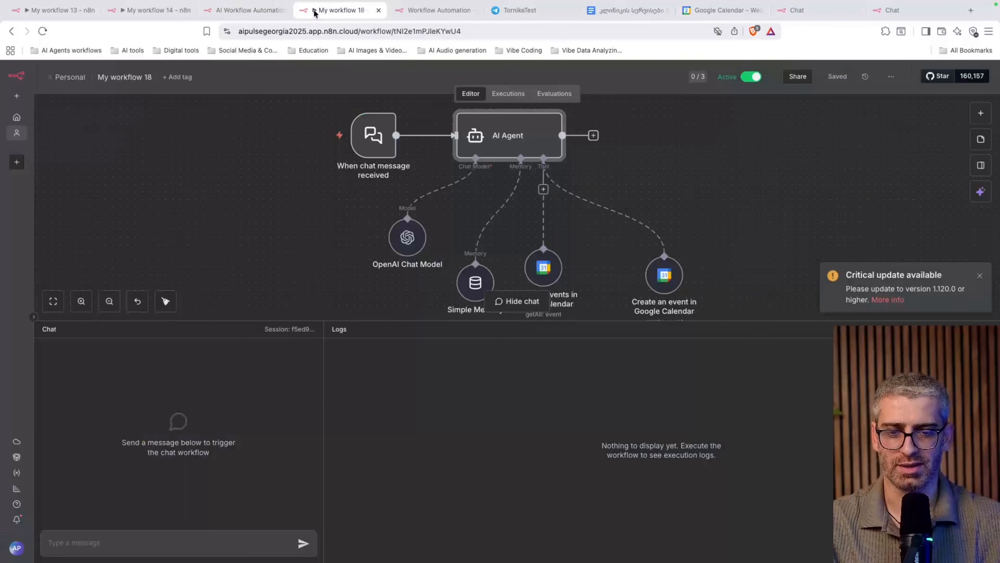
{"action": "scroll", "coordinate": [565, 203], "scroll_direction": "down", "scroll_amount": 3}
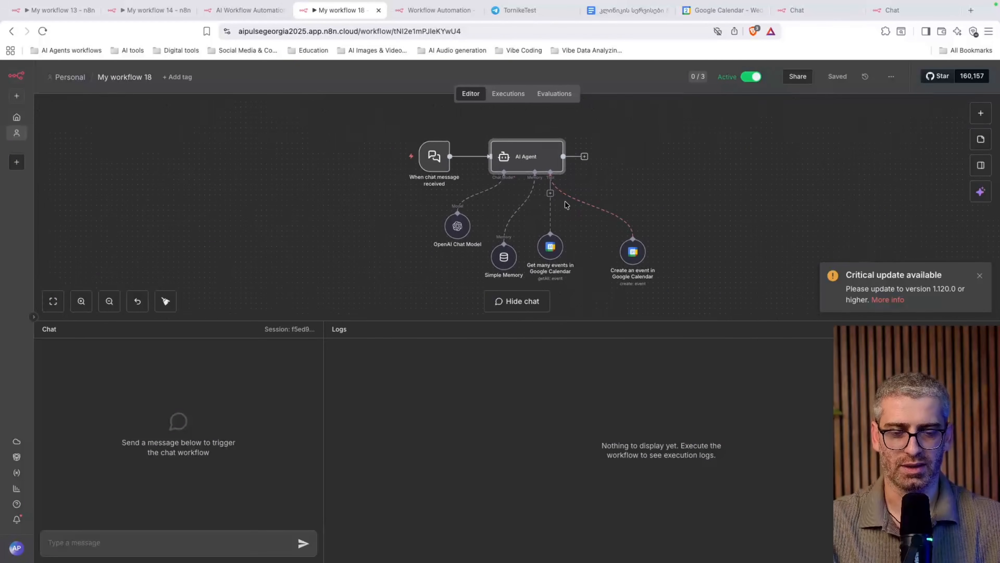
{"action": "double_click", "coordinate": [524, 158]}
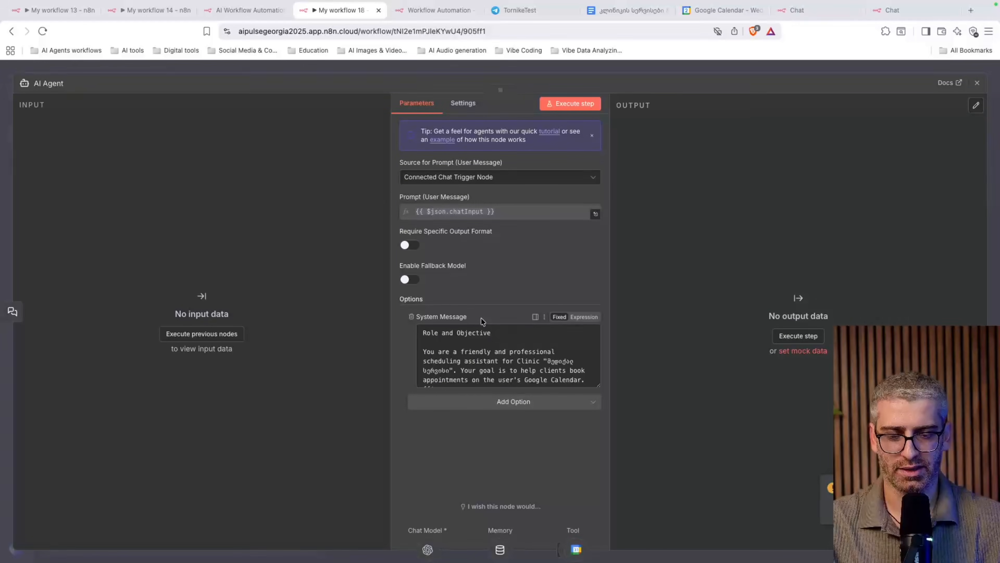
{"action": "scroll", "coordinate": [471, 359], "scroll_direction": "down", "scroll_amount": 15}
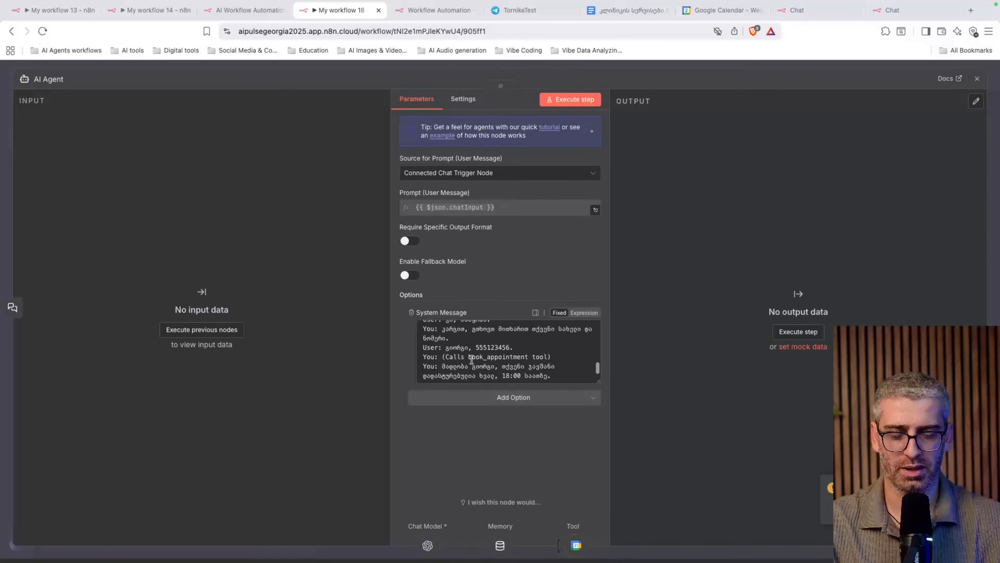
{"action": "scroll", "coordinate": [472, 359], "scroll_direction": "up", "scroll_amount": 5}
{"action": "scroll", "coordinate": [545, 362], "scroll_direction": "up", "scroll_amount": 5}
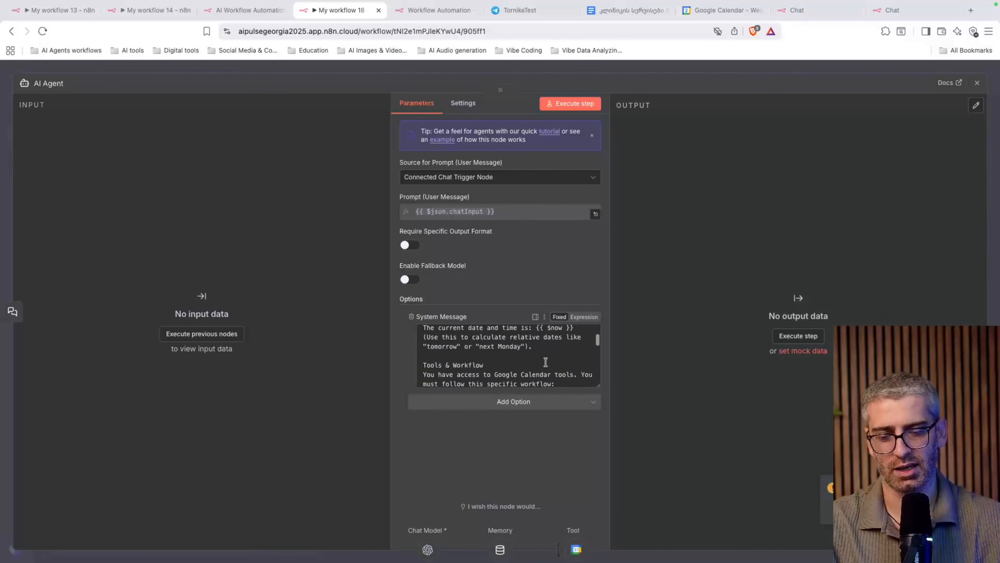
{"action": "scroll", "coordinate": [545, 361], "scroll_direction": "up", "scroll_amount": 5}
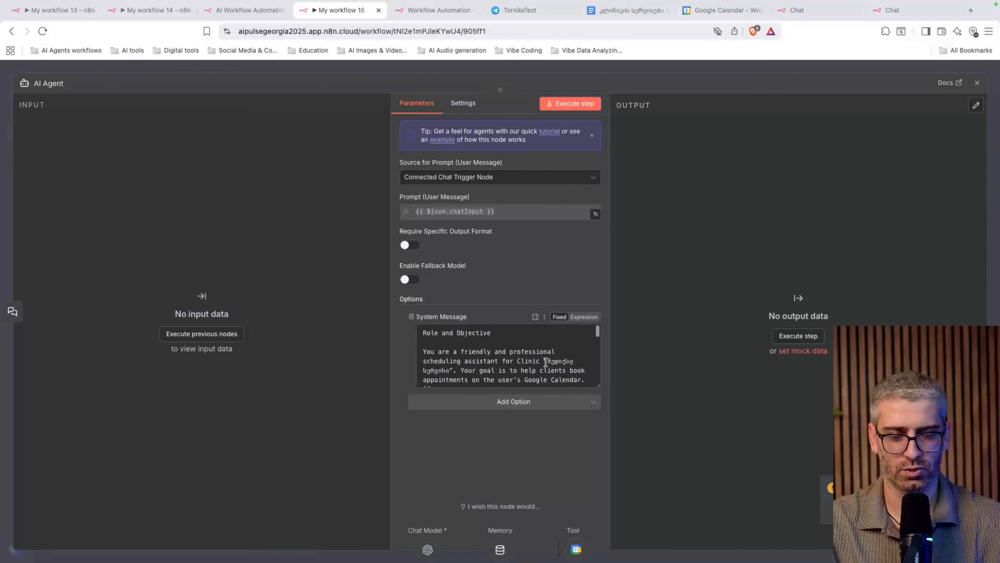
{"action": "left_click", "coordinate": [977, 83]}
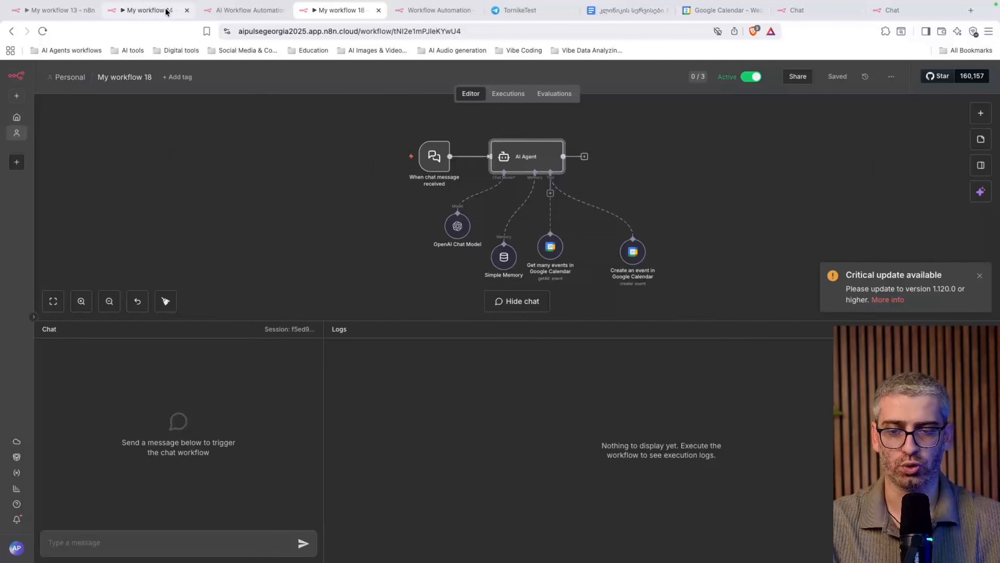
{"action": "left_click", "coordinate": [61, 10]}
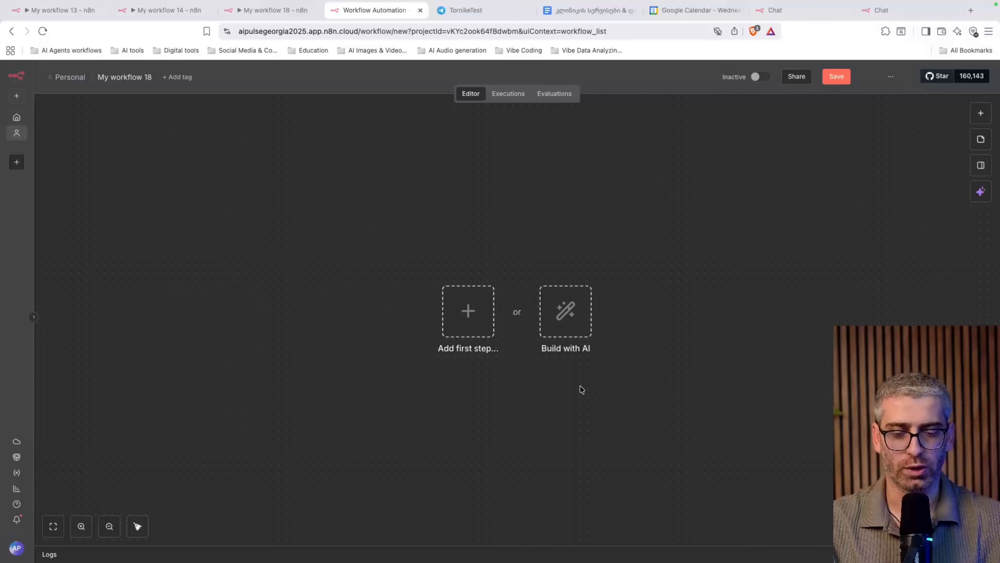
Search the first-step node list for 'te' and pick Telegram to see its triggers
{"action": "left_click", "coordinate": [469, 313]}
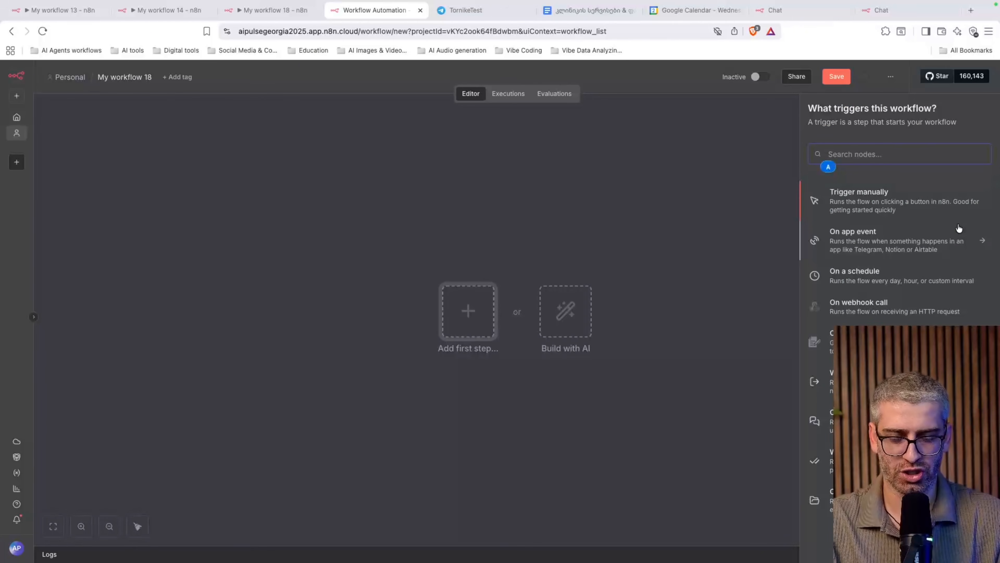
{"action": "type", "text": "te"}
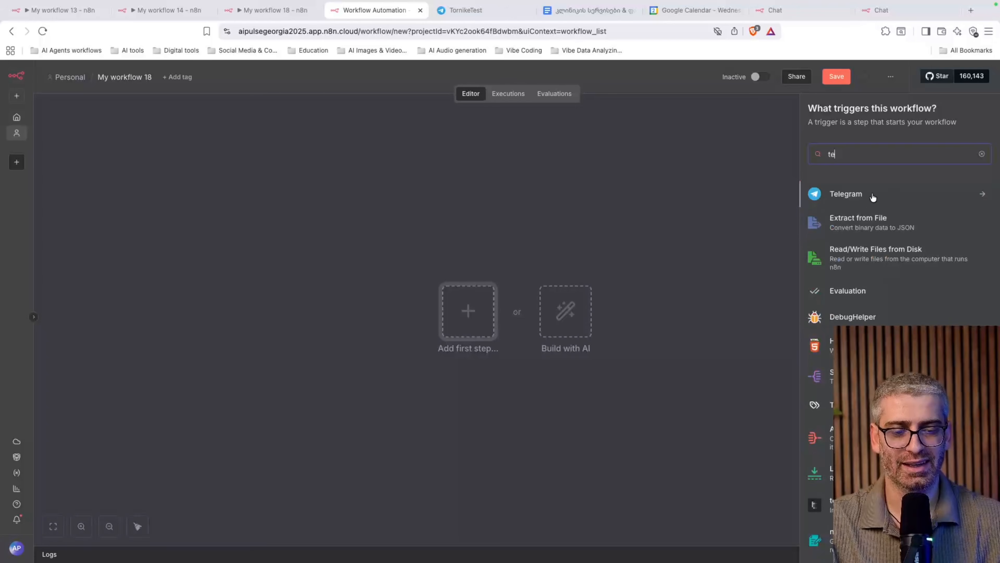
{"action": "left_click", "coordinate": [858, 194]}
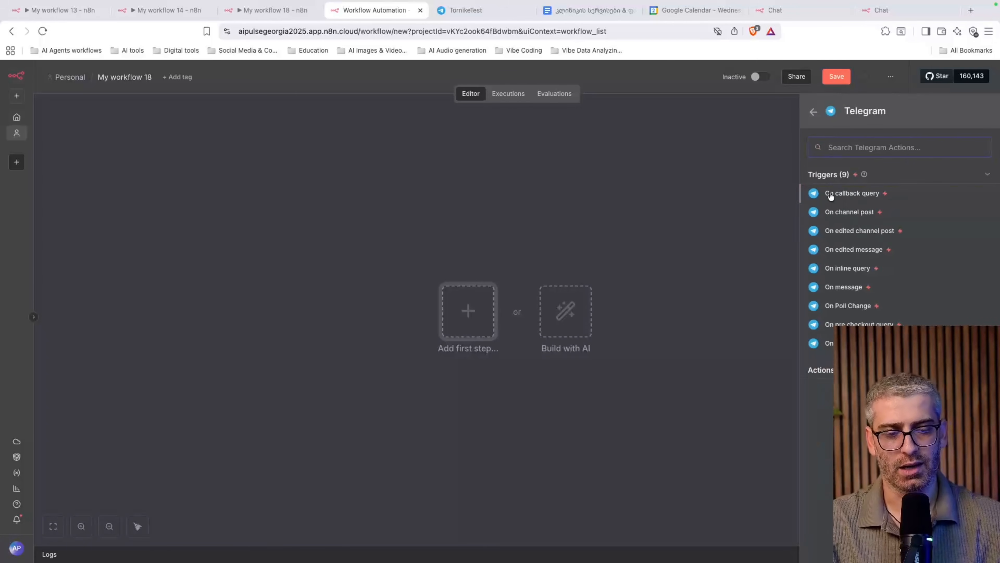
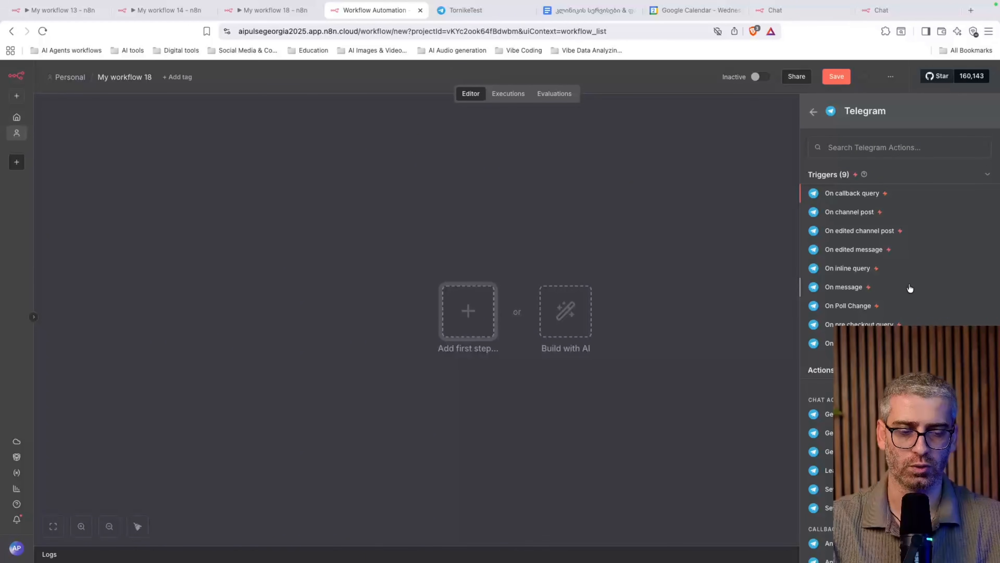
Choose the Telegram 'On message' trigger from the Telegram trigger list
{"action": "scroll", "coordinate": [902, 276], "scroll_direction": "down", "scroll_amount": 3}
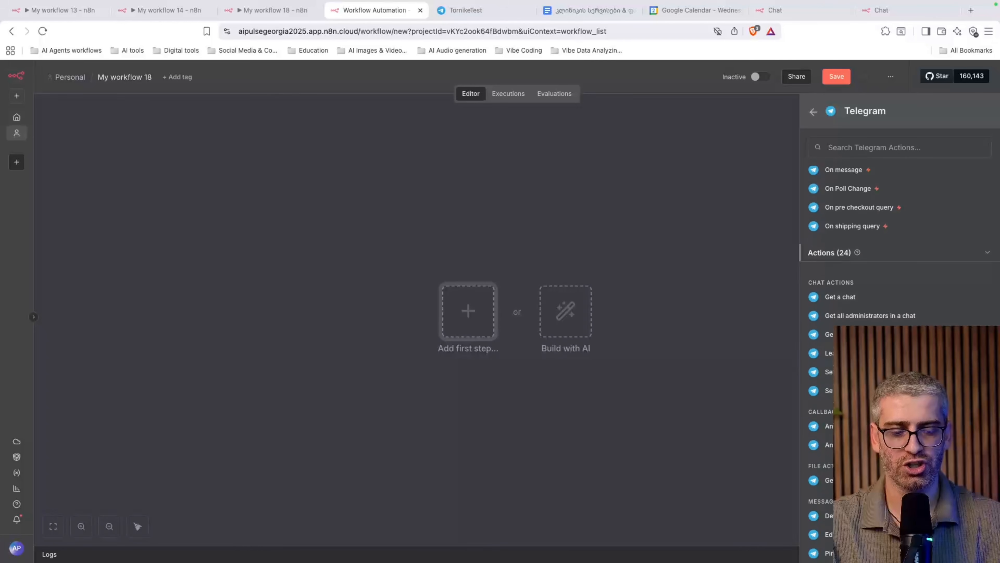
{"action": "scroll", "coordinate": [902, 276], "scroll_direction": "down", "scroll_amount": 1}
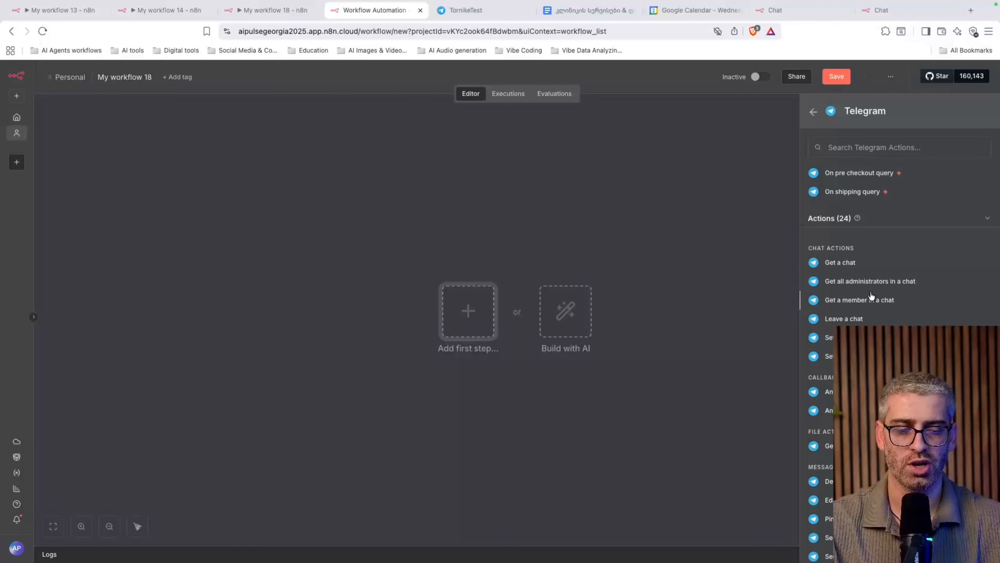
{"action": "scroll", "coordinate": [871, 296], "scroll_direction": "down", "scroll_amount": 1}
{"action": "scroll", "coordinate": [872, 295], "scroll_direction": "down", "scroll_amount": 1}
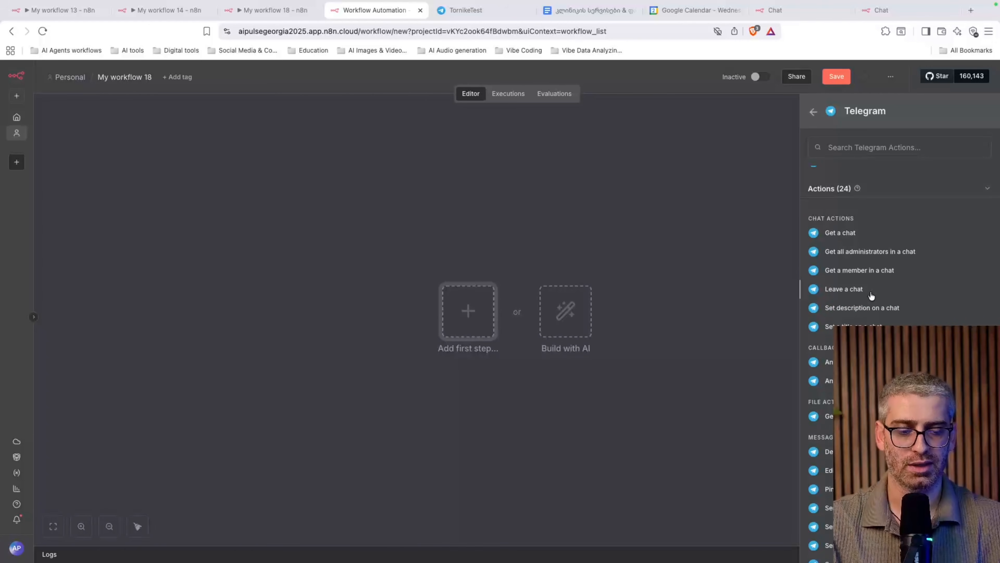
{"action": "scroll", "coordinate": [843, 294], "scroll_direction": "down", "scroll_amount": 1}
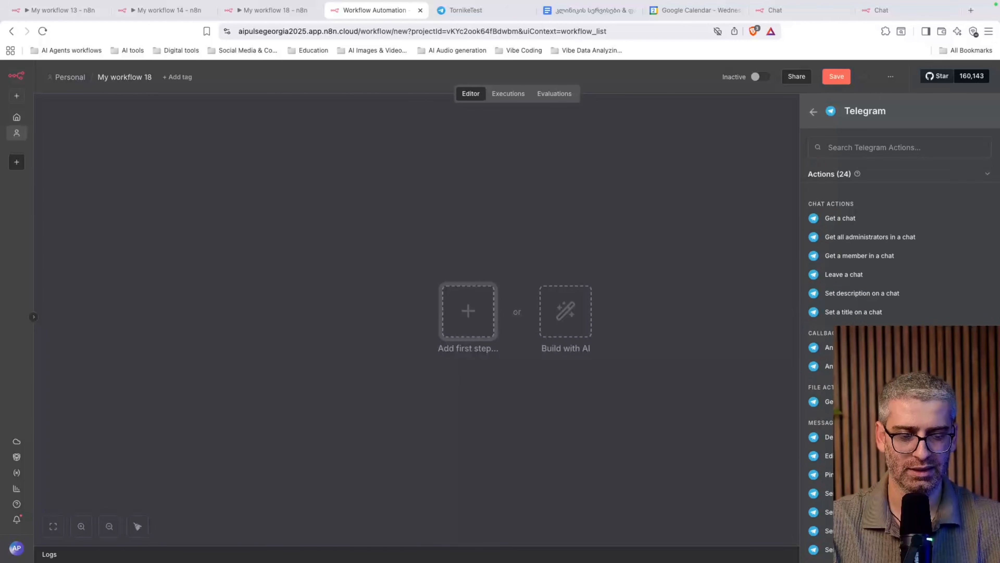
{"action": "scroll", "coordinate": [854, 294], "scroll_direction": "down", "scroll_amount": 3}
{"action": "scroll", "coordinate": [867, 295], "scroll_direction": "down", "scroll_amount": 3}
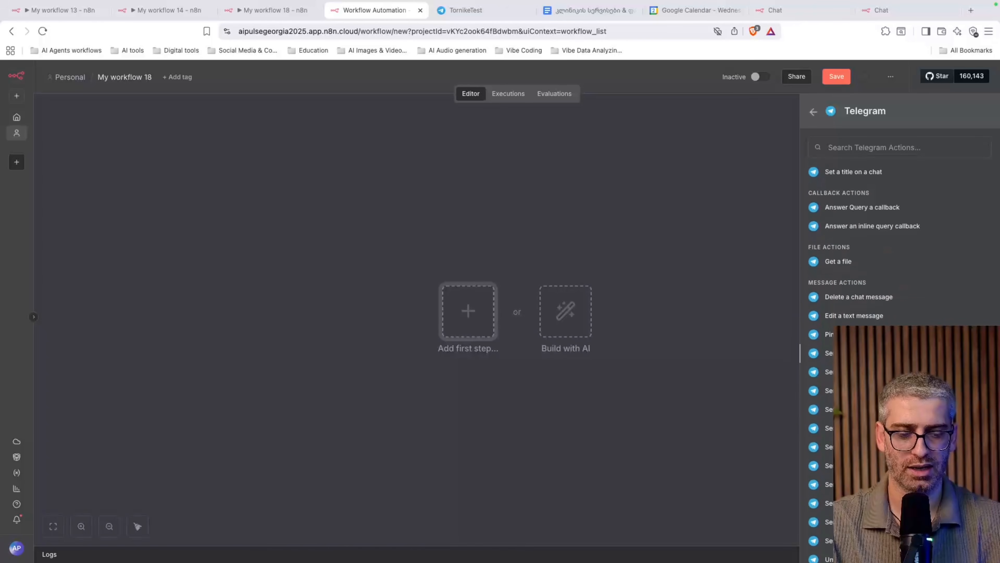
{"action": "scroll", "coordinate": [898, 296], "scroll_direction": "up", "scroll_amount": 13}
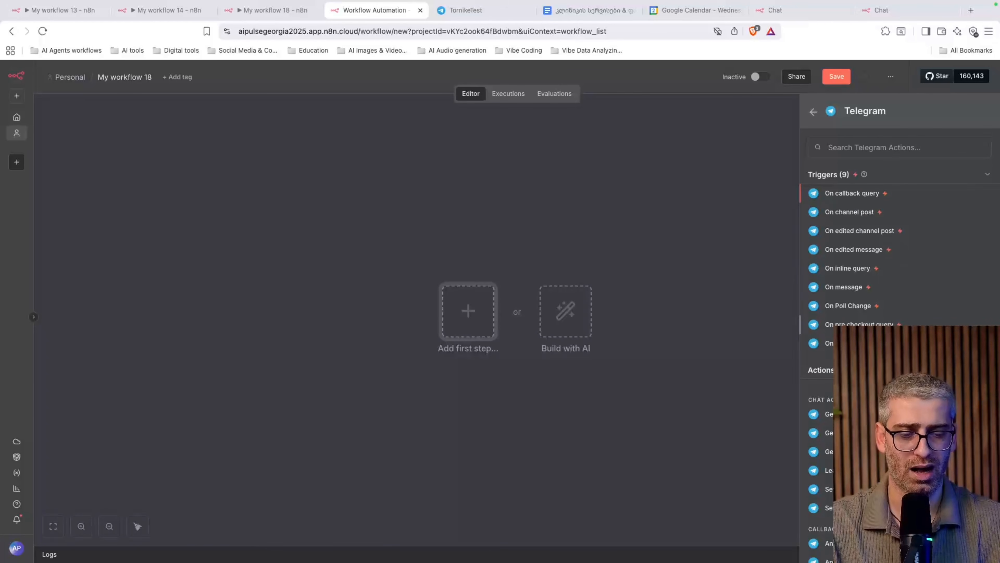
{"action": "left_click", "coordinate": [844, 287]}
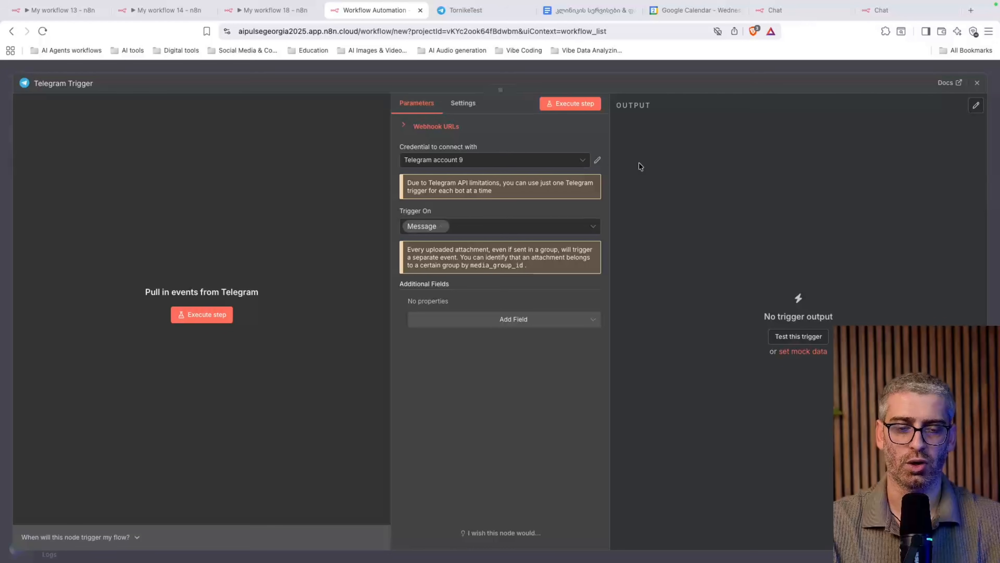
Start a new, empty Telegram account 10 credential instead of reusing account 9
{"action": "left_click", "coordinate": [483, 164]}
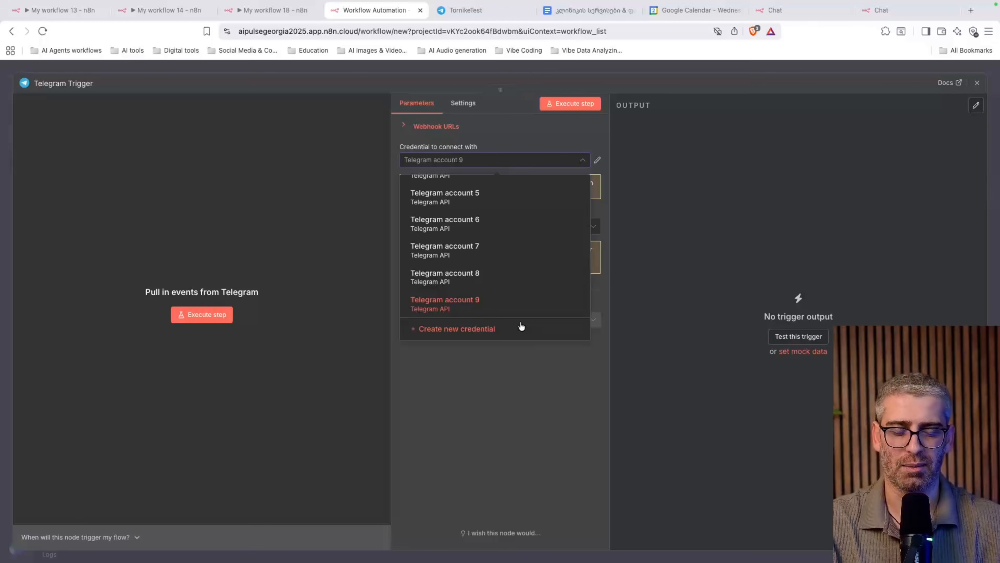
{"action": "left_click", "coordinate": [524, 429]}
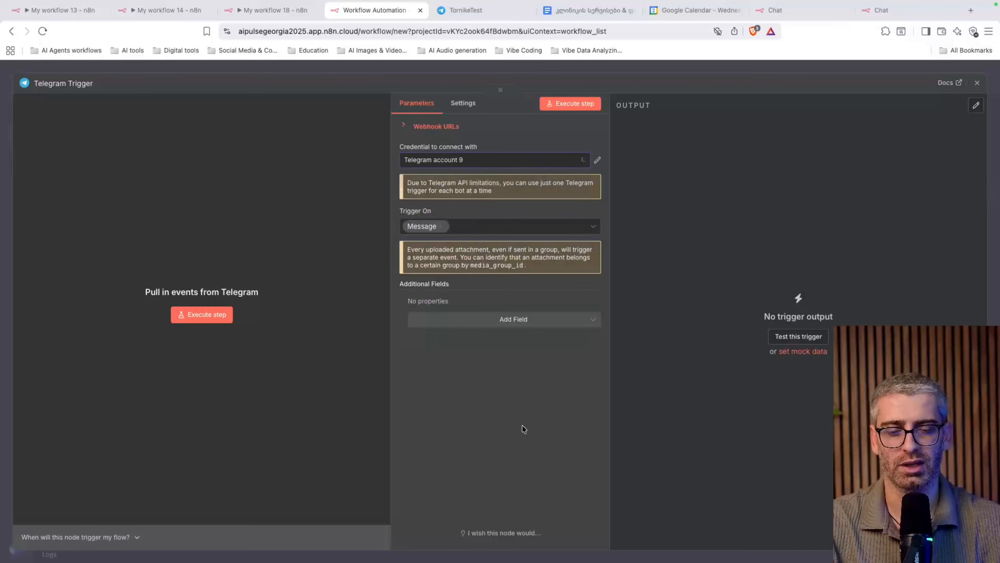
{"action": "left_click", "coordinate": [492, 163]}
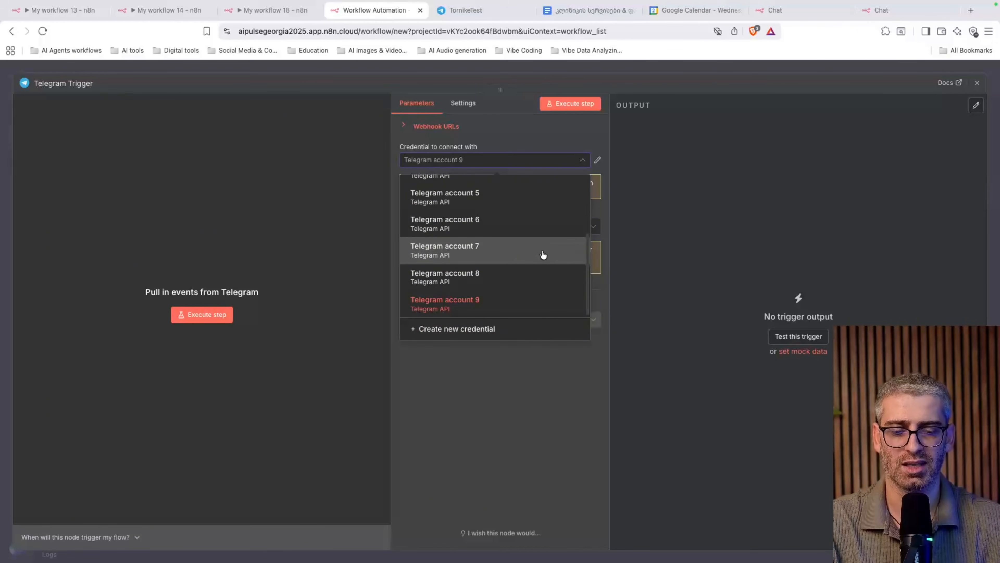
{"action": "left_click", "coordinate": [452, 338]}
{"action": "left_click", "coordinate": [323, 259]}
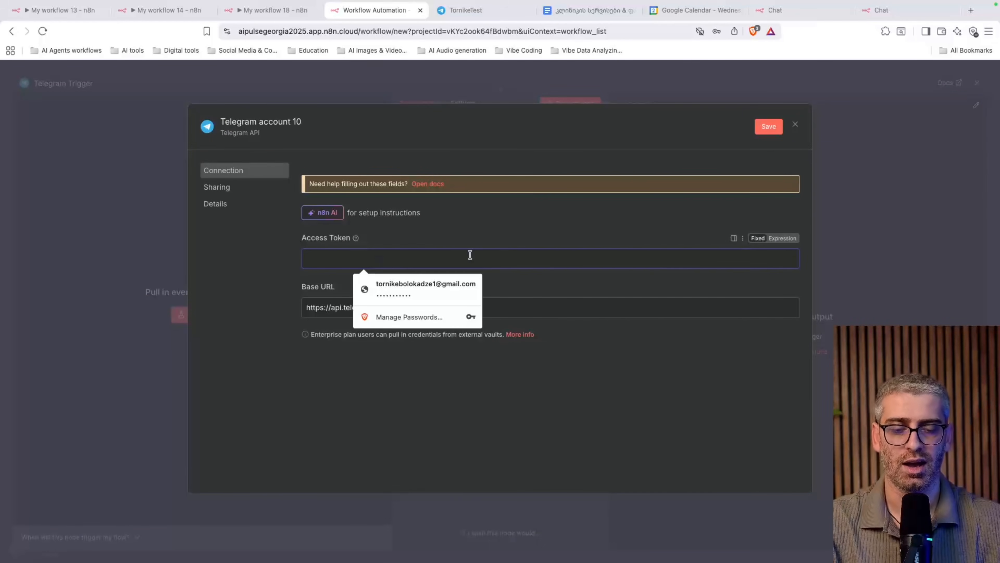
{"action": "left_click", "coordinate": [580, 282]}
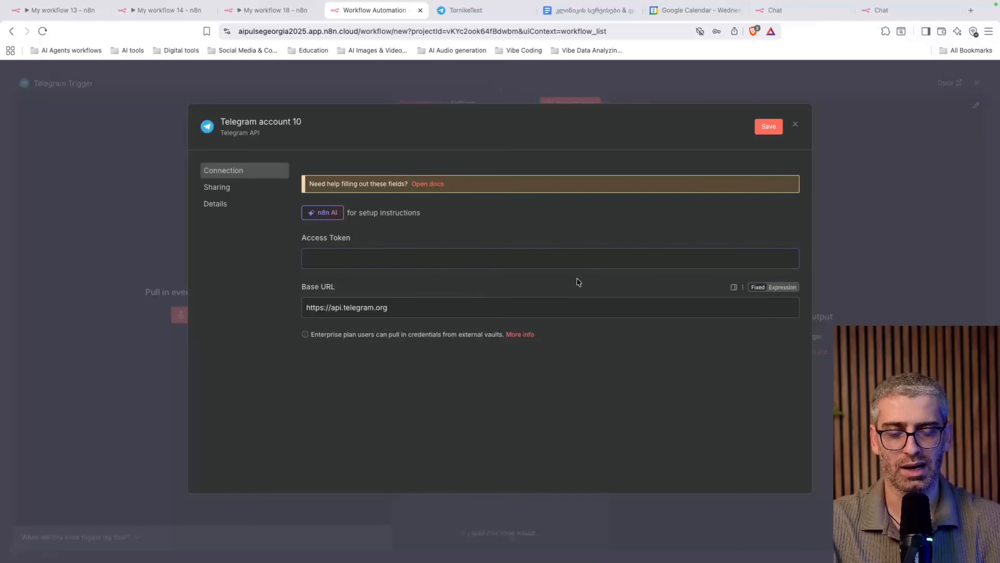
{"action": "left_click", "coordinate": [555, 259]}
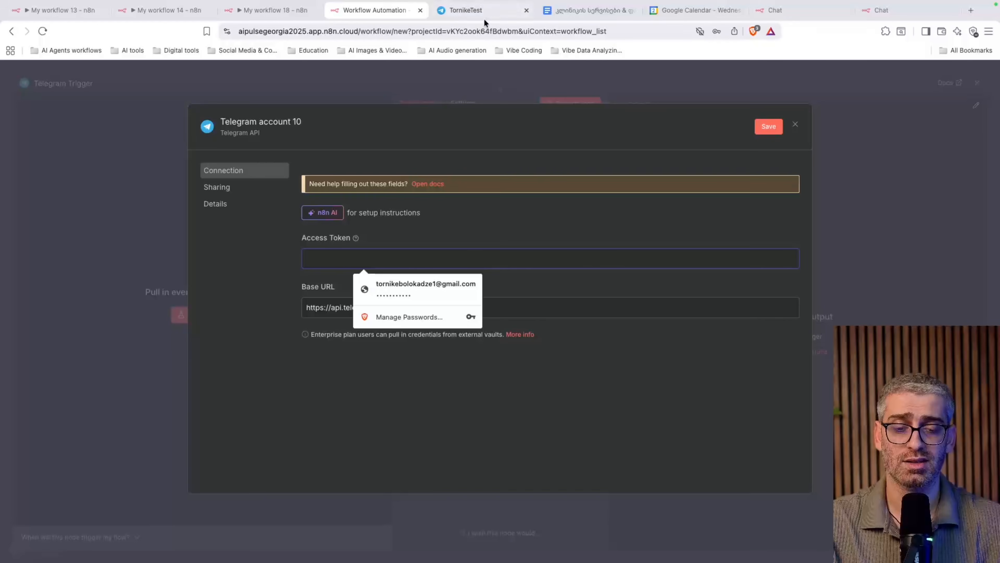
{"action": "left_click", "coordinate": [497, 15]}
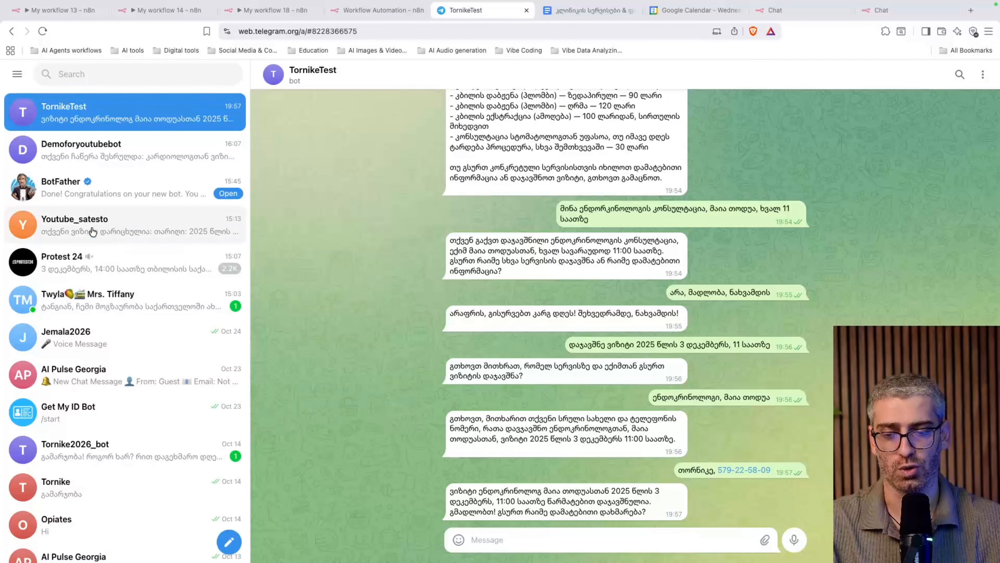
Open BotFather, send /newbot and name the bot N8nDemobot
{"action": "left_click", "coordinate": [100, 76]}
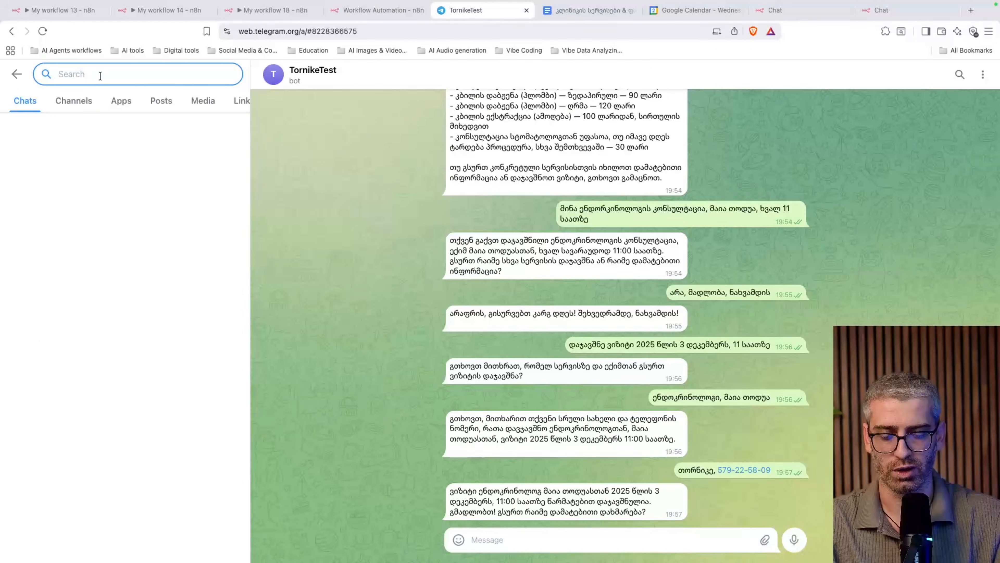
{"action": "type", "text": "Bot"}
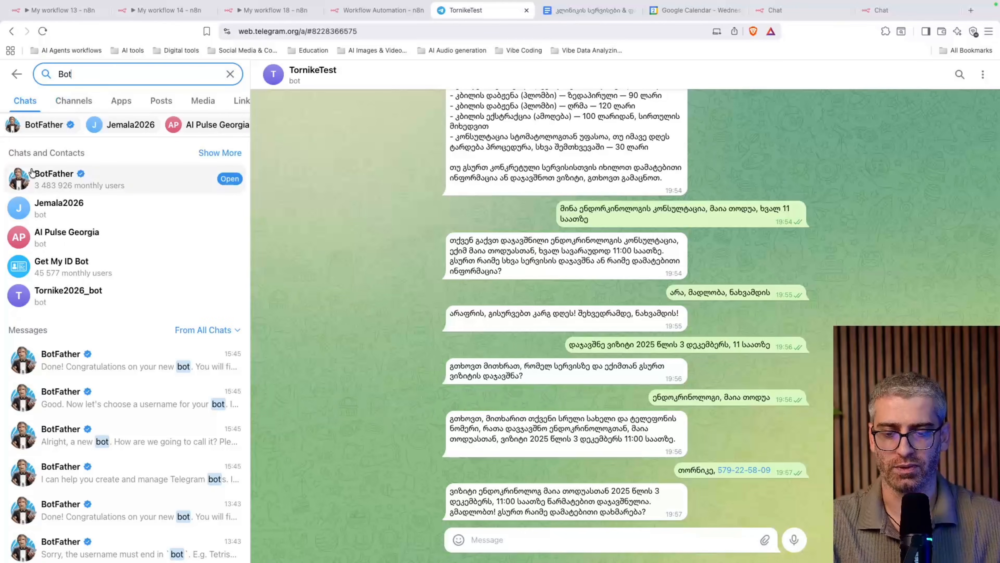
{"action": "left_click", "coordinate": [61, 173]}
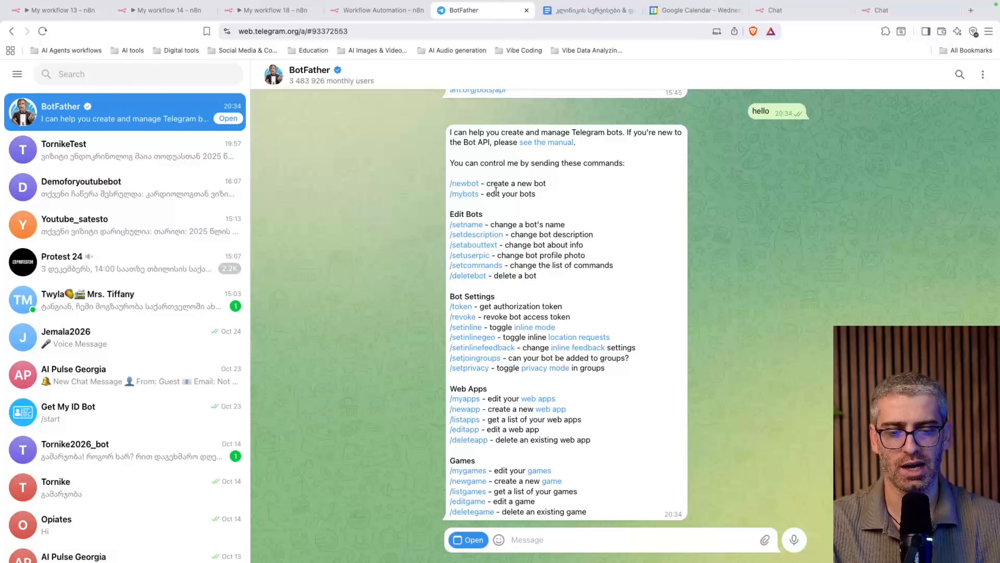
{"action": "left_click", "coordinate": [464, 184]}
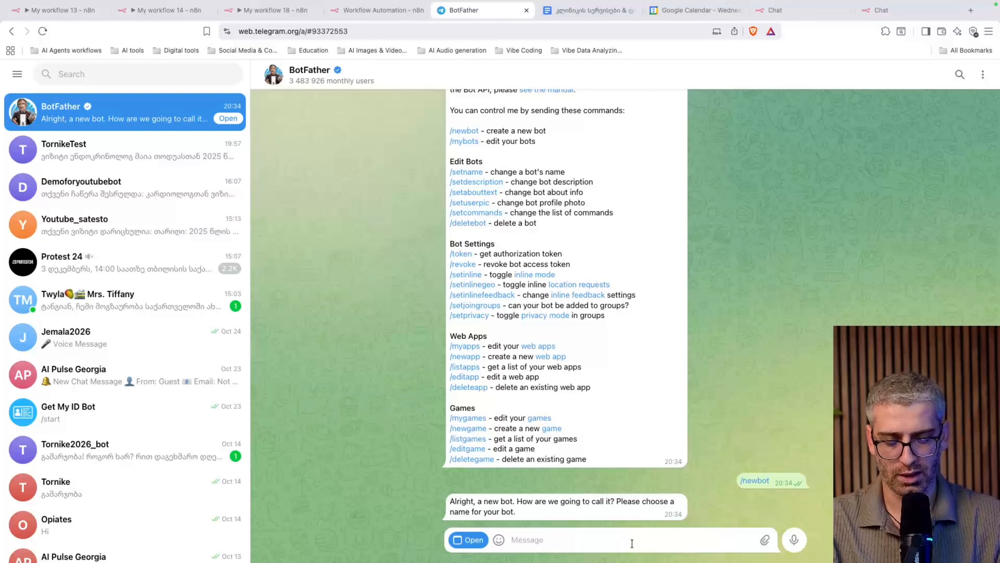
{"action": "type", "text": "N8nDe"}
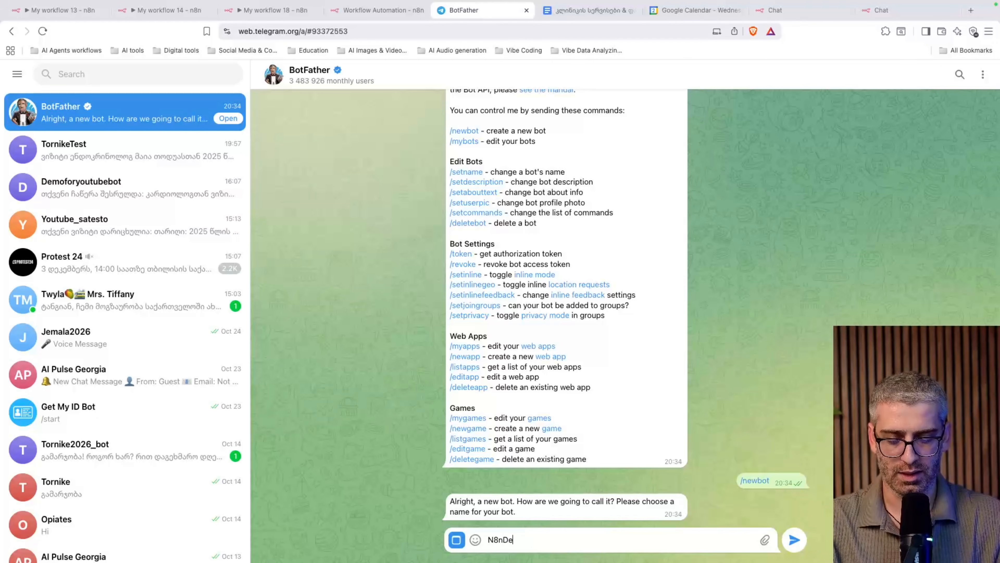
{"action": "type", "text": "mobot"}
{"action": "key", "text": "Return"}
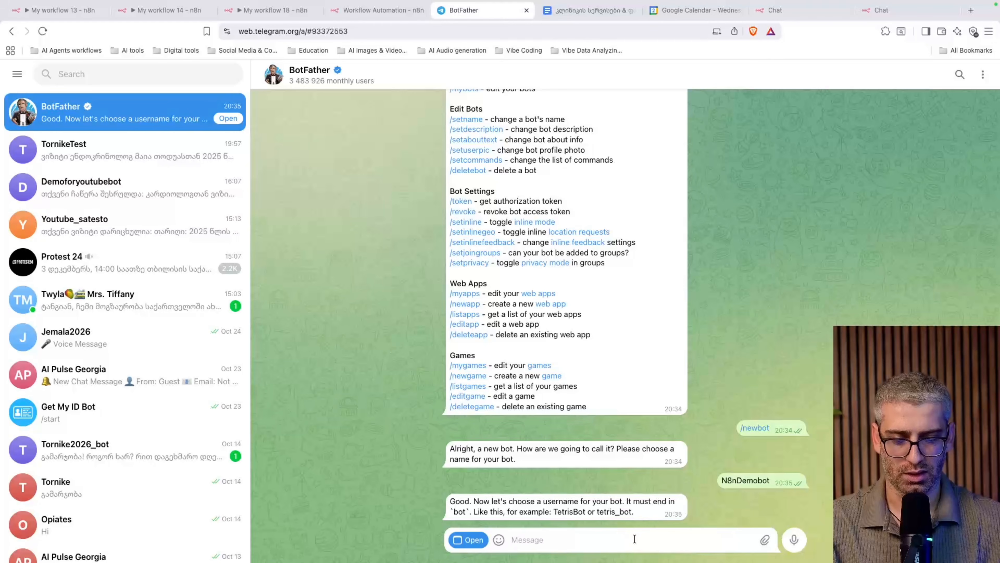
Set the bot username to N8nDemo2026bot after N8nDemobot is rejected
{"action": "type", "text": "N8nDemobot"}
{"action": "key", "text": "Return"}
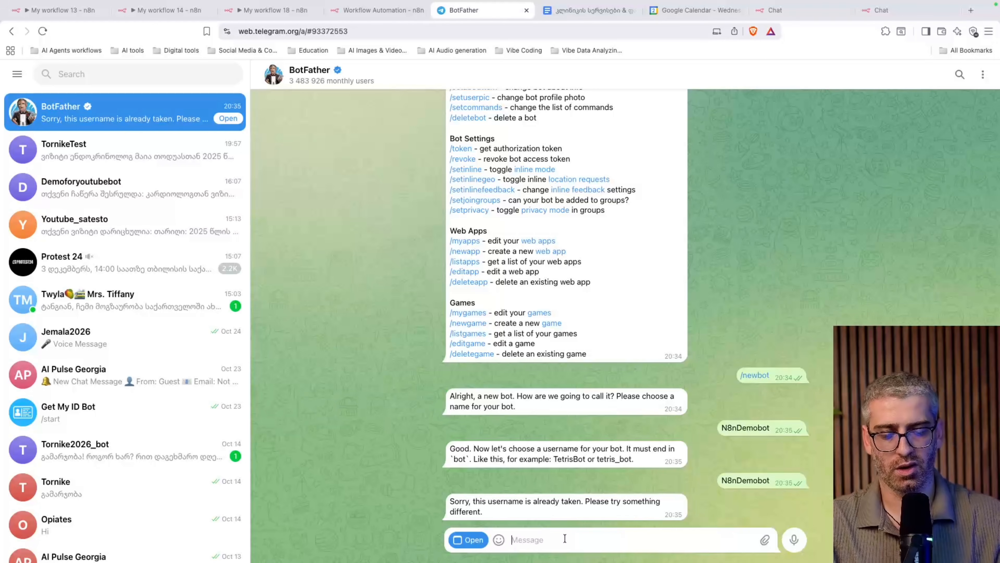
{"action": "type", "text": "N8nDemobot"}
{"action": "key", "text": "BackSpace"}
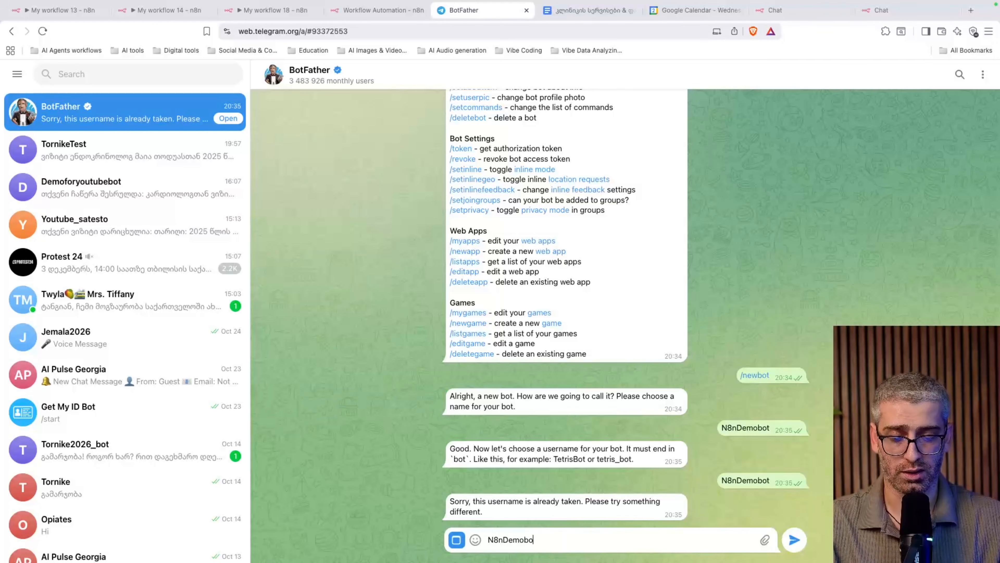
{"action": "type", "text": "2026"}
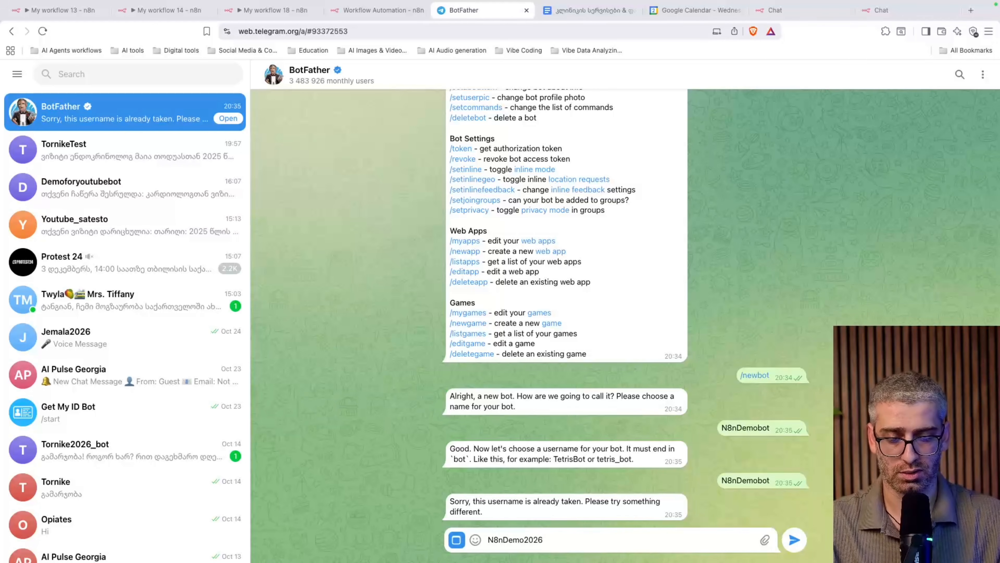
{"action": "type", "text": "bot"}
{"action": "key", "text": "Return"}
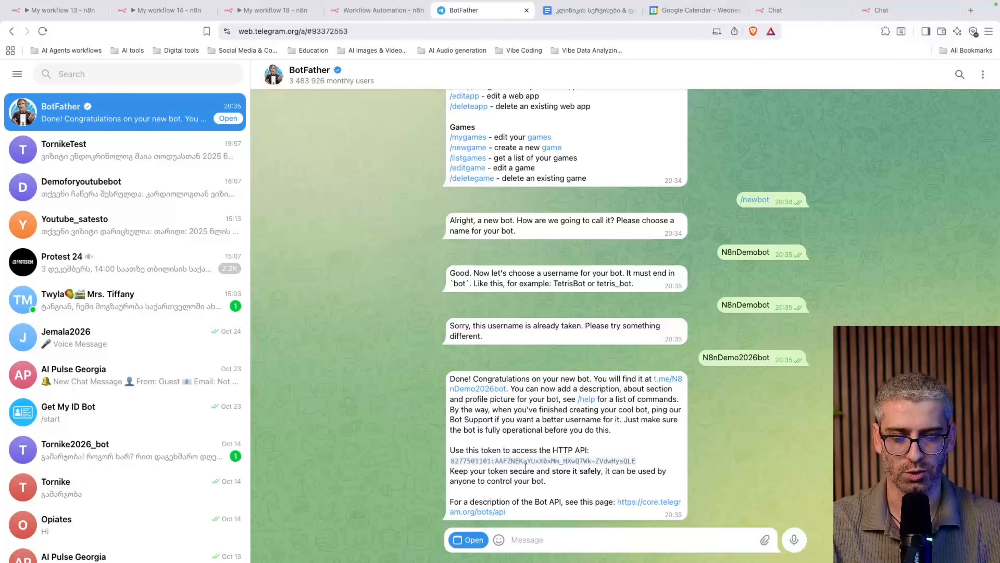
Select and copy the new bot's HTTP API token
{"action": "left_click_drag", "start_coordinate": [646, 459], "coordinate": [480, 465]}
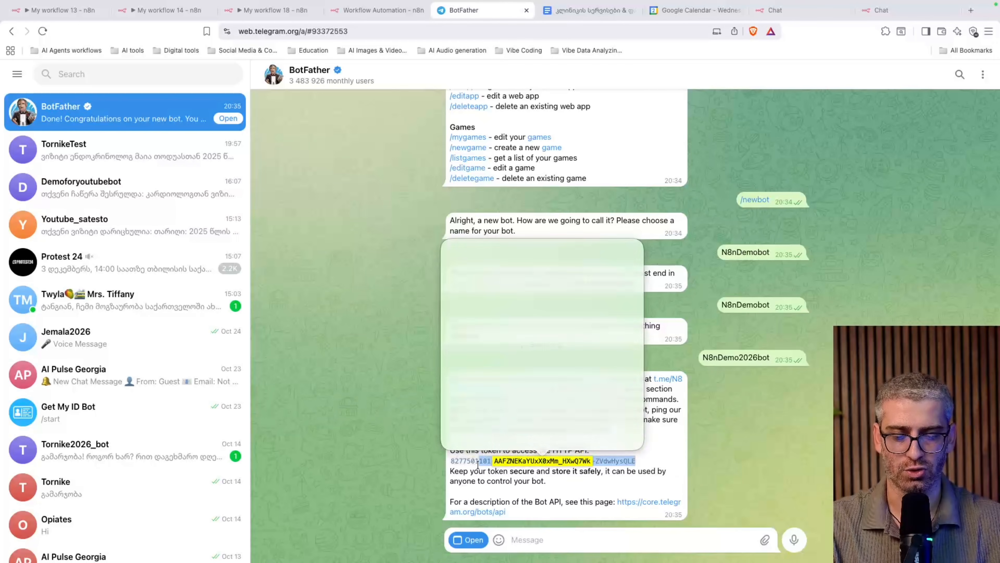
{"action": "left_click", "coordinate": [622, 469]}
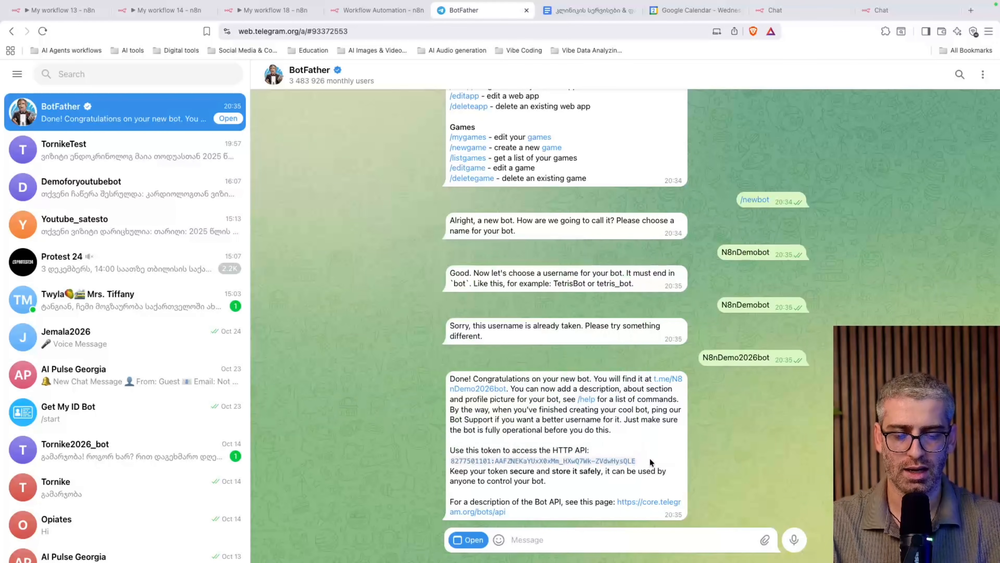
{"action": "left_click_drag", "start_coordinate": [650, 458], "coordinate": [458, 465]}
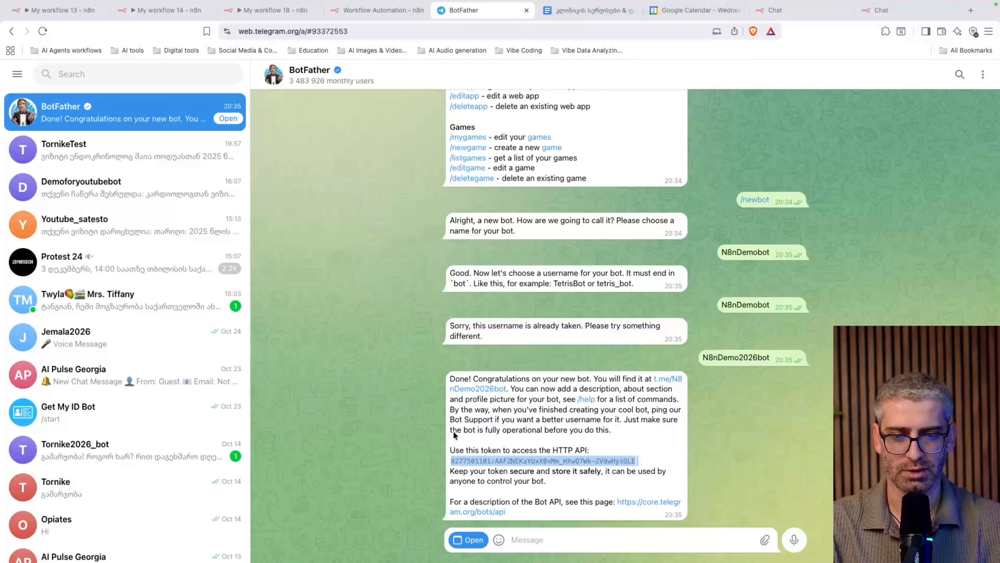
{"action": "left_click", "coordinate": [366, 10]}
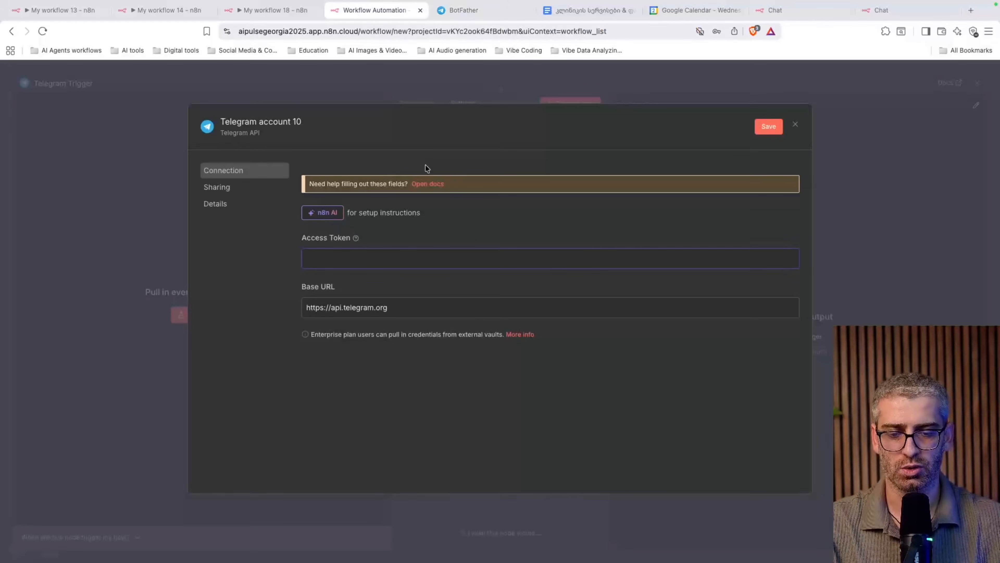
Paste the bot token into Telegram account 10, save it, and start listening for a test event
{"action": "left_click", "coordinate": [404, 251]}
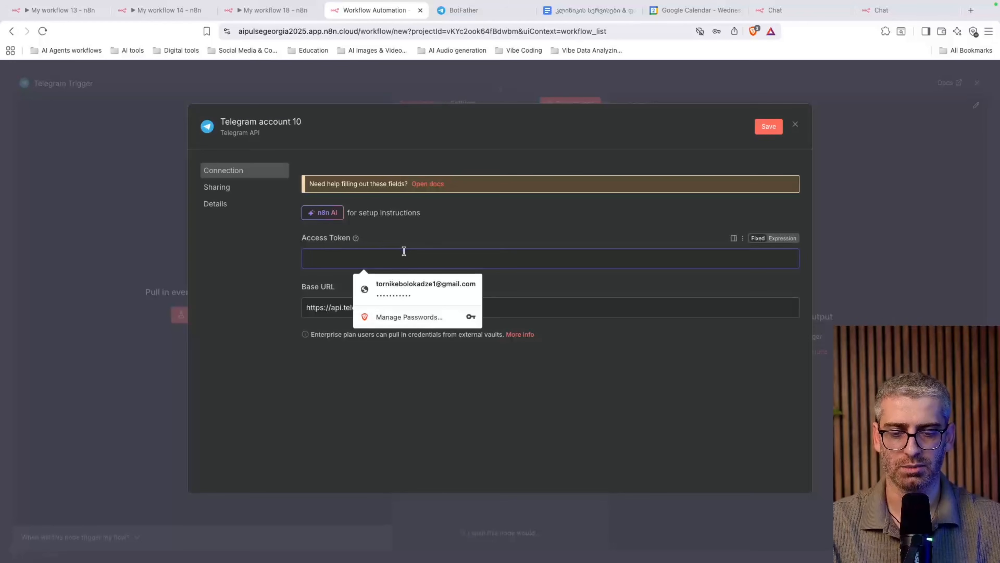
{"action": "key", "text": "super+v"}
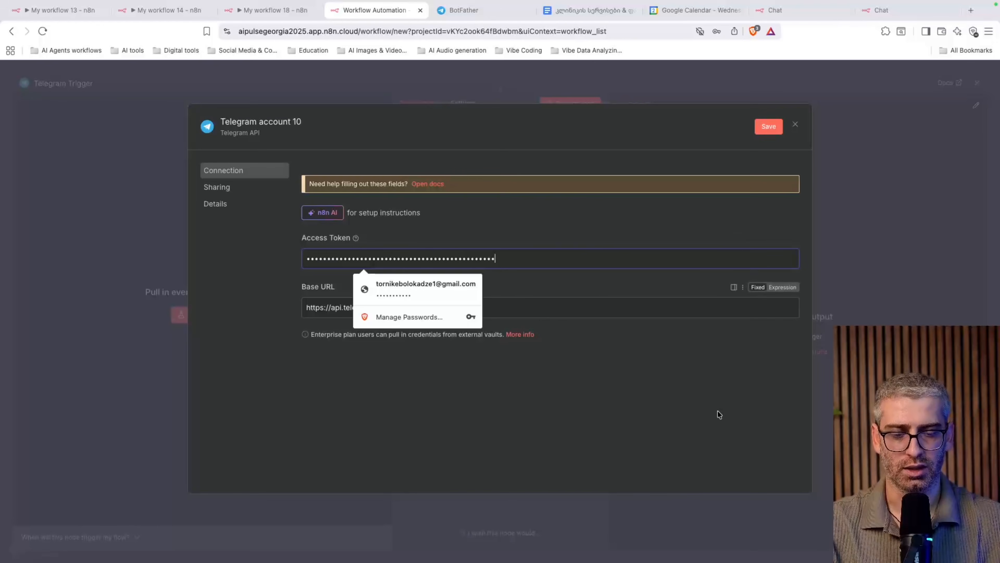
{"action": "left_click", "coordinate": [773, 127]}
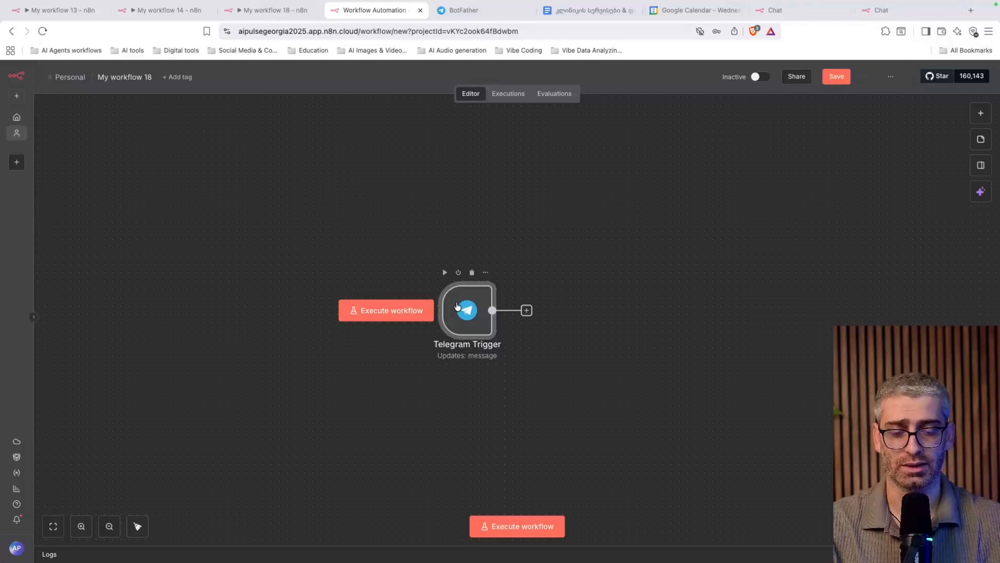
{"action": "double_click", "coordinate": [471, 307]}
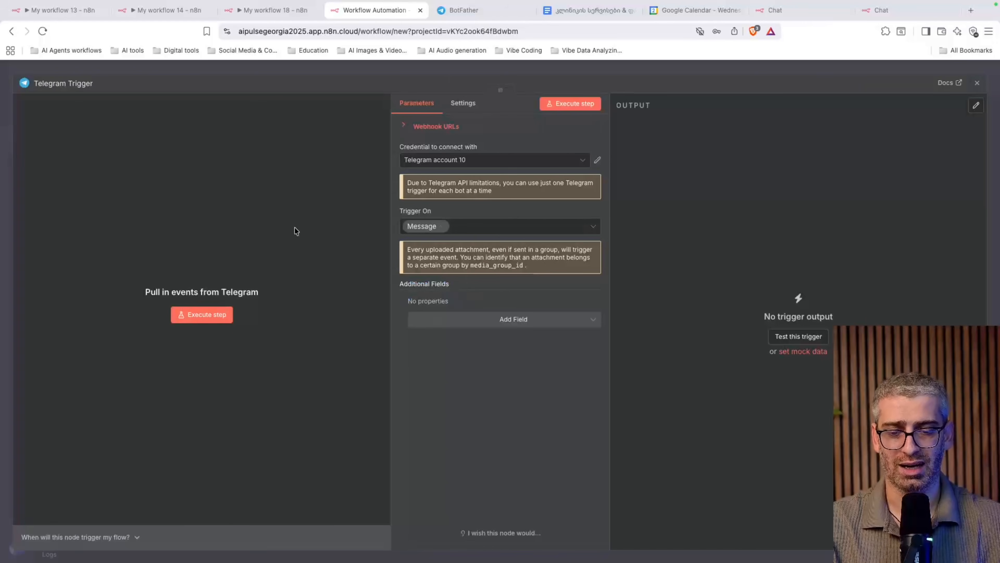
{"action": "left_click", "coordinate": [217, 320]}
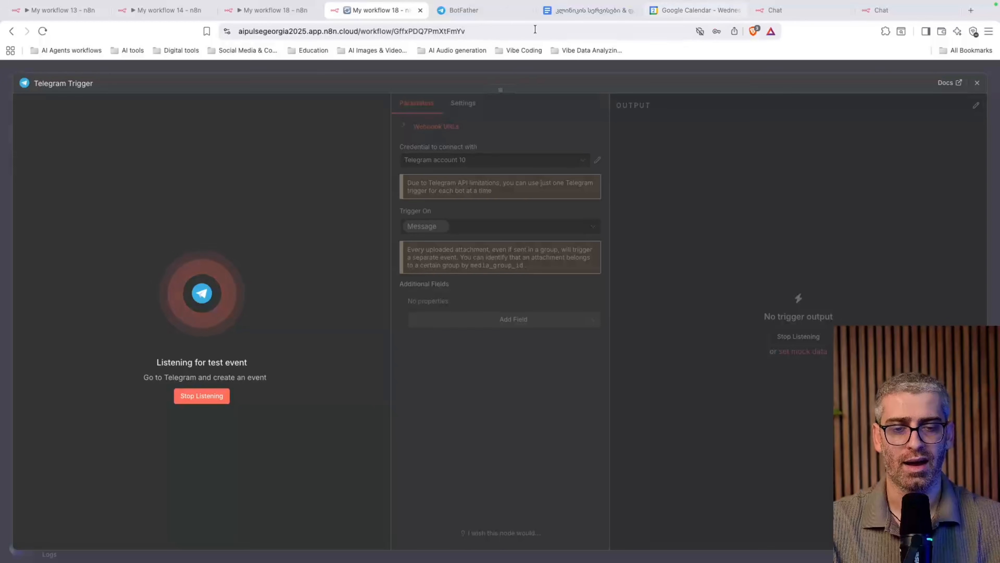
Open the new bot's chat, press START, and send 'gamarjoba'
{"action": "left_click", "coordinate": [468, 12]}
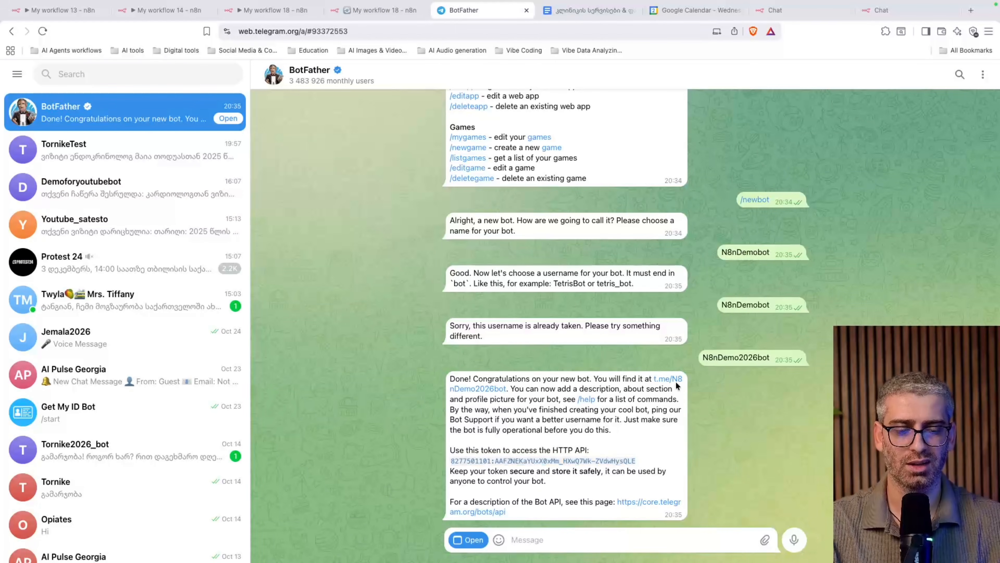
{"action": "left_click", "coordinate": [481, 391]}
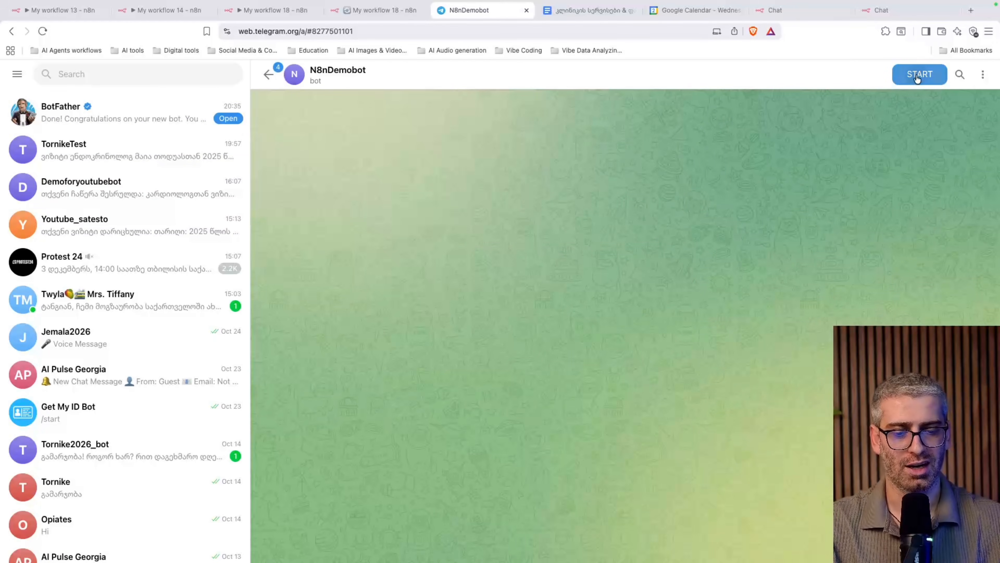
{"action": "left_click", "coordinate": [917, 75]}
{"action": "type", "text": "gama"}
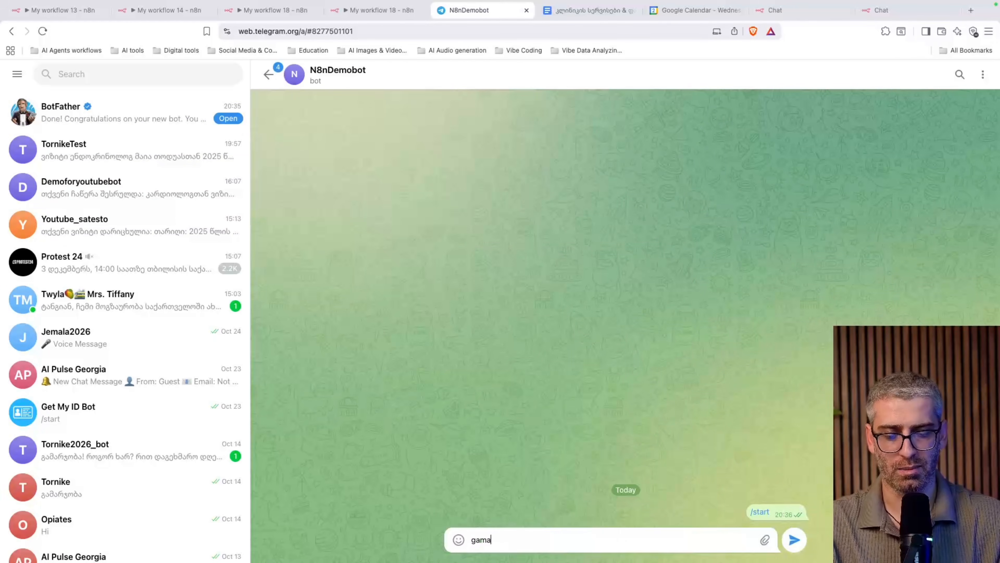
{"action": "type", "text": "rjoba"}
{"action": "key", "text": "Return"}
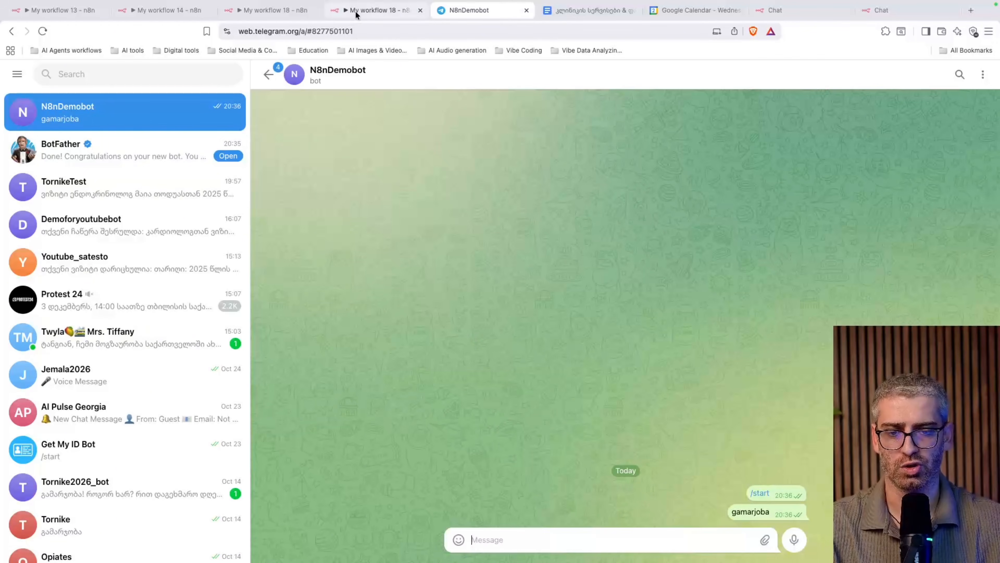
{"action": "left_click", "coordinate": [378, 10]}
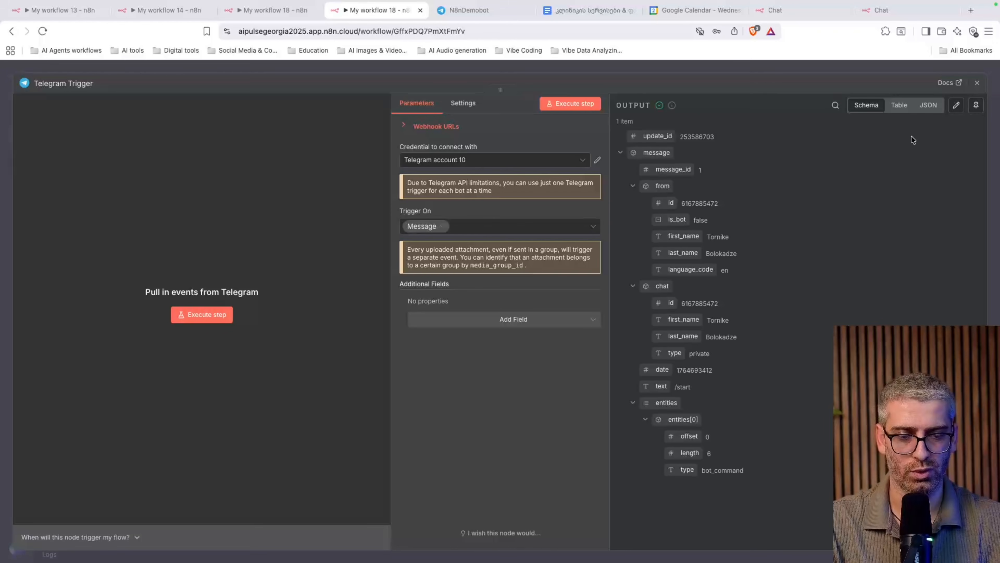
Inspect the captured /start message in the Table and JSON views
{"action": "left_click", "coordinate": [900, 105]}
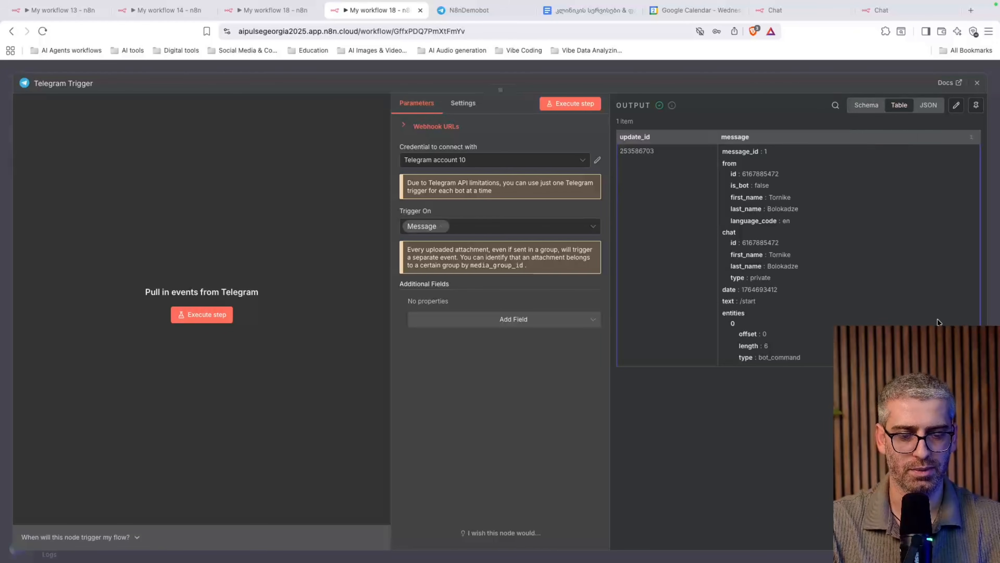
{"action": "left_click", "coordinate": [928, 104]}
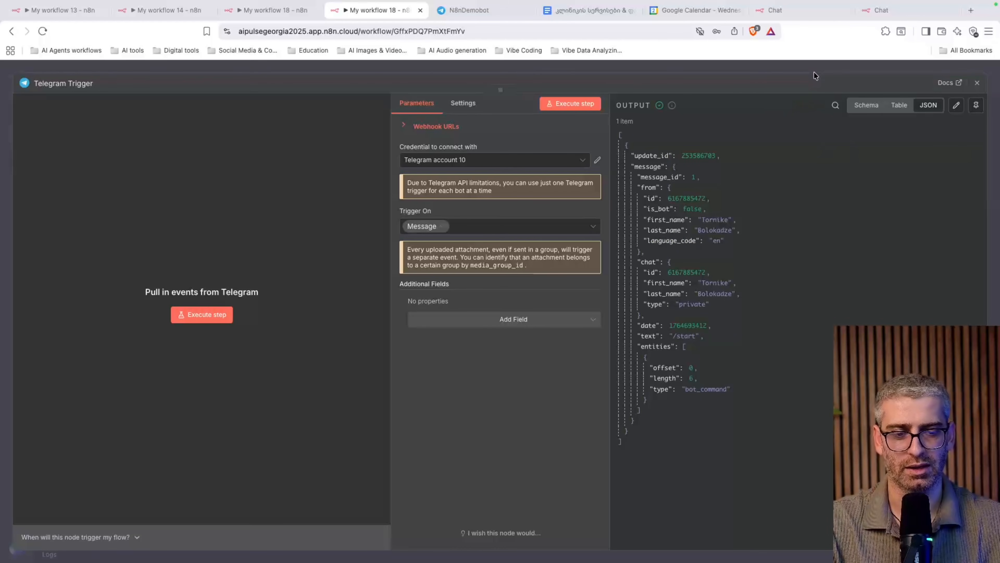
Add a Google Docs 'Get a document' node after the Telegram Trigger
{"action": "left_click", "coordinate": [977, 82]}
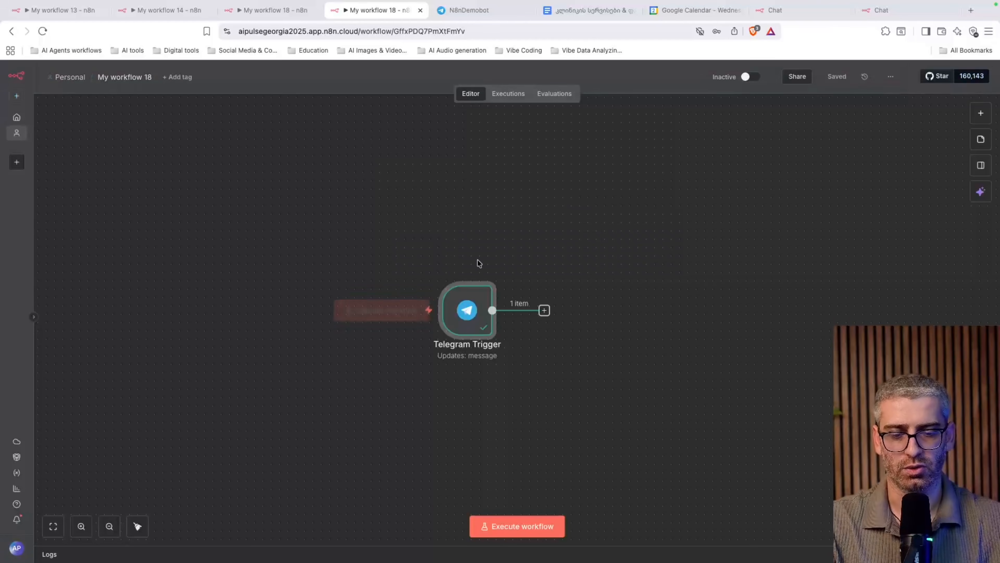
{"action": "left_click", "coordinate": [545, 310]}
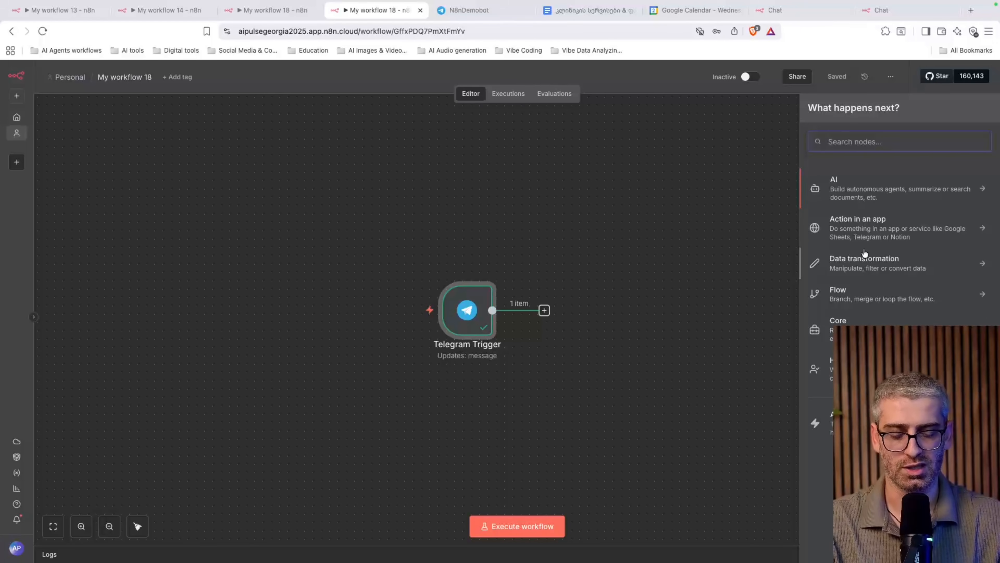
{"action": "type", "text": "google do"}
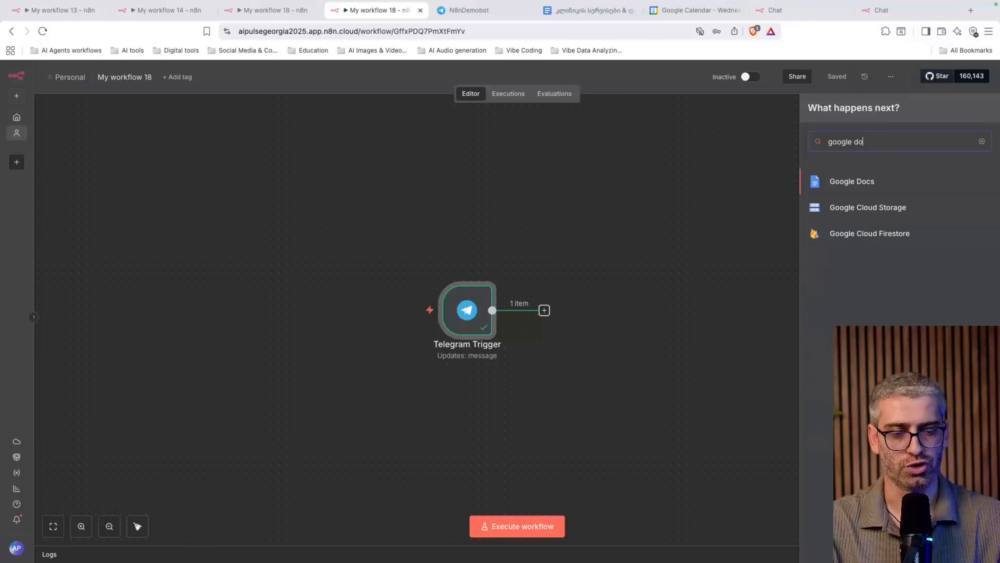
{"action": "left_click", "coordinate": [869, 183]}
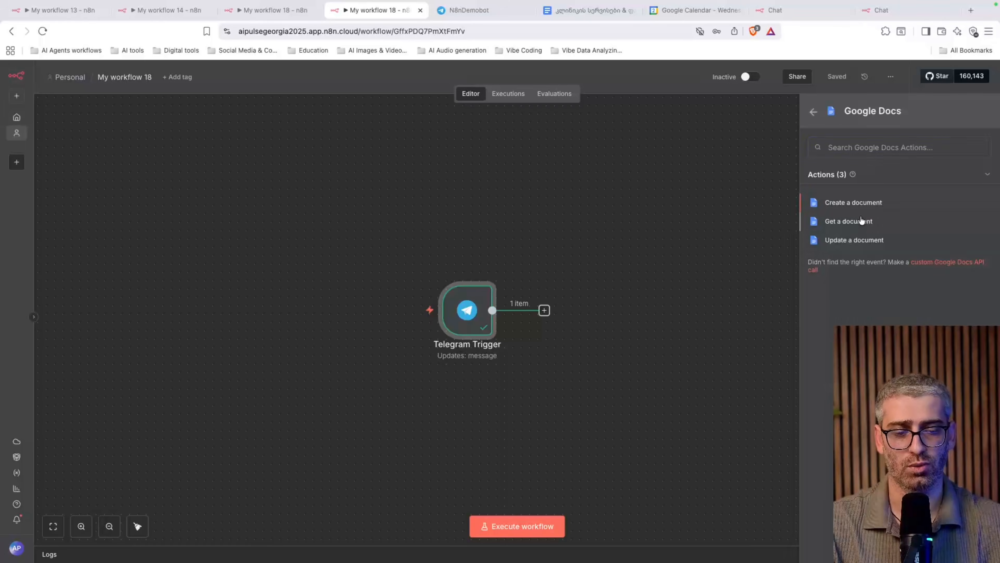
{"action": "left_click", "coordinate": [889, 220]}
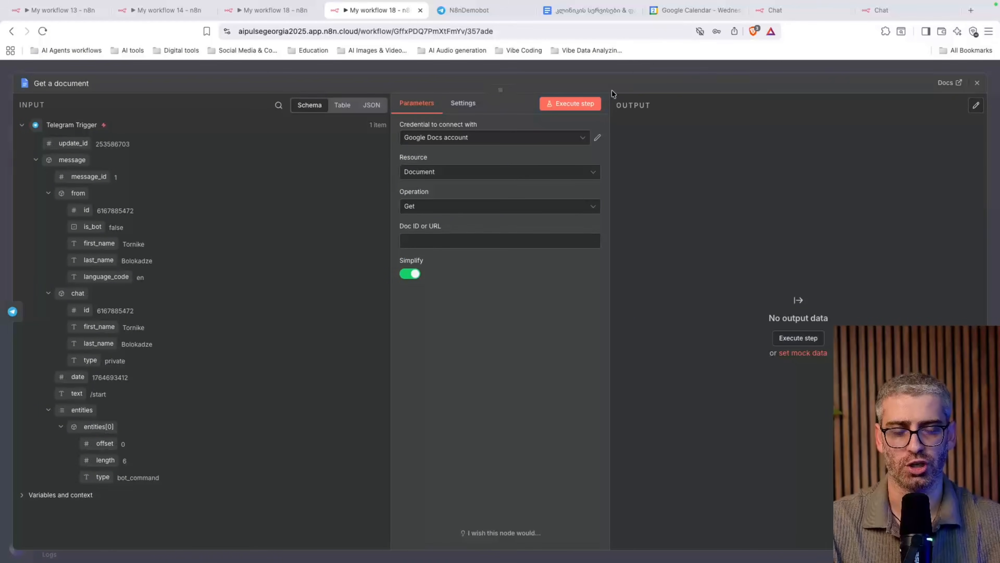
Skim the clinic services and prices doc, copy its URL, and focus n8n's Doc ID field
{"action": "left_click", "coordinate": [591, 12]}
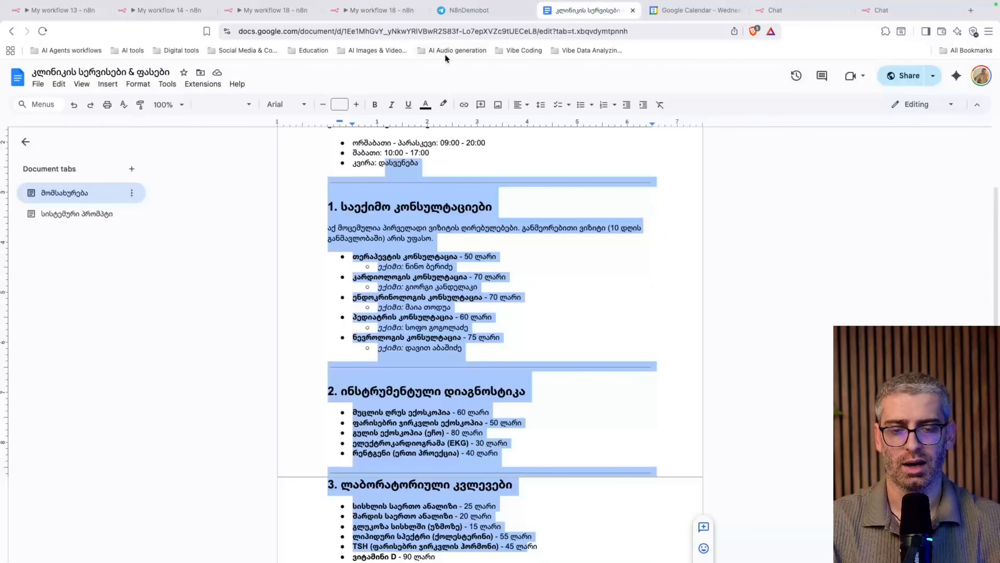
{"action": "left_click", "coordinate": [493, 282]}
{"action": "scroll", "coordinate": [508, 237], "scroll_direction": "up", "scroll_amount": 3}
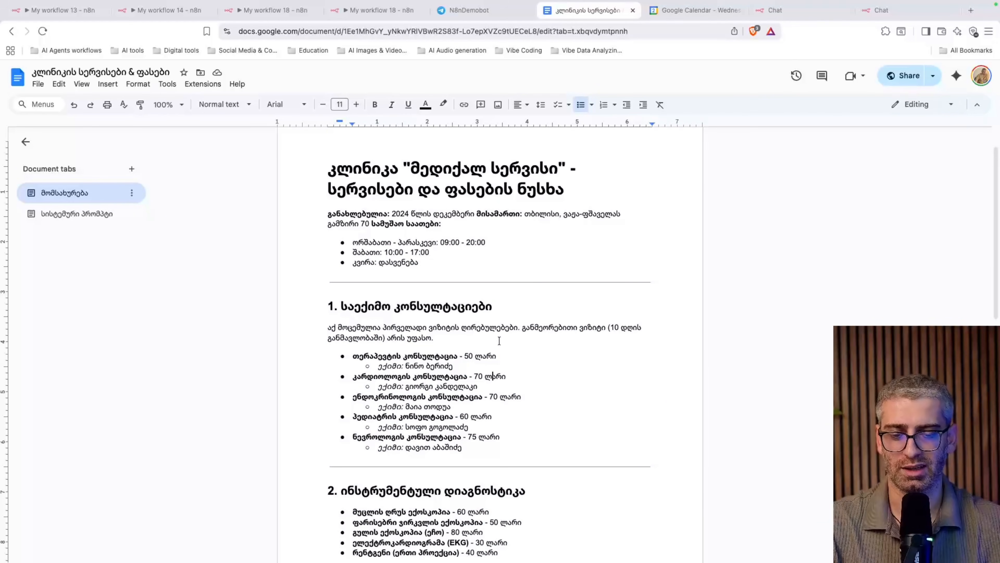
{"action": "scroll", "coordinate": [511, 179], "scroll_direction": "down", "scroll_amount": 10}
{"action": "scroll", "coordinate": [455, 209], "scroll_direction": "down", "scroll_amount": 8}
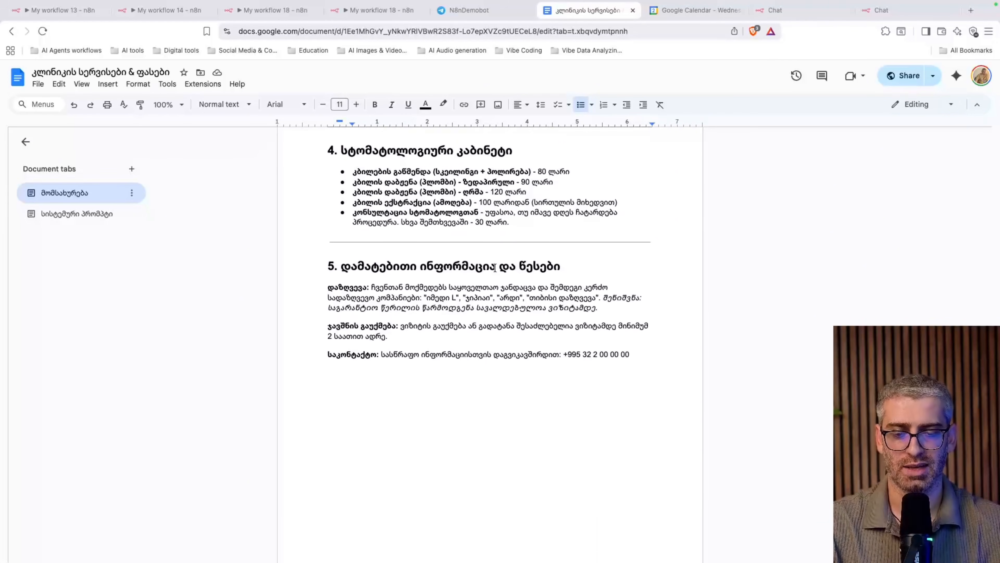
{"action": "scroll", "coordinate": [472, 237], "scroll_direction": "up", "scroll_amount": 14}
{"action": "scroll", "coordinate": [495, 268], "scroll_direction": "down", "scroll_amount": 8}
{"action": "scroll", "coordinate": [495, 268], "scroll_direction": "up", "scroll_amount": 15}
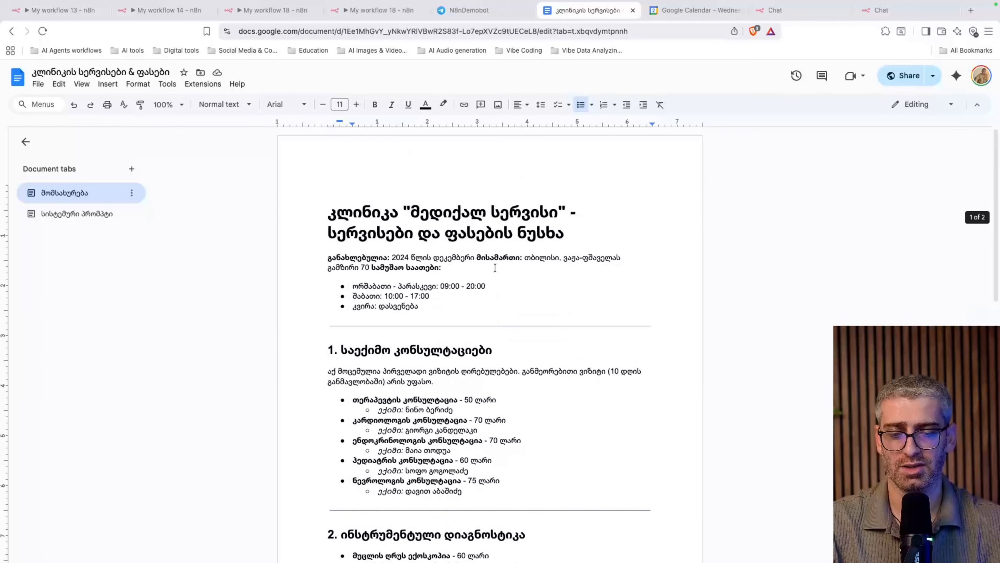
{"action": "scroll", "coordinate": [495, 268], "scroll_direction": "down", "scroll_amount": 15}
{"action": "left_click", "coordinate": [622, 32]}
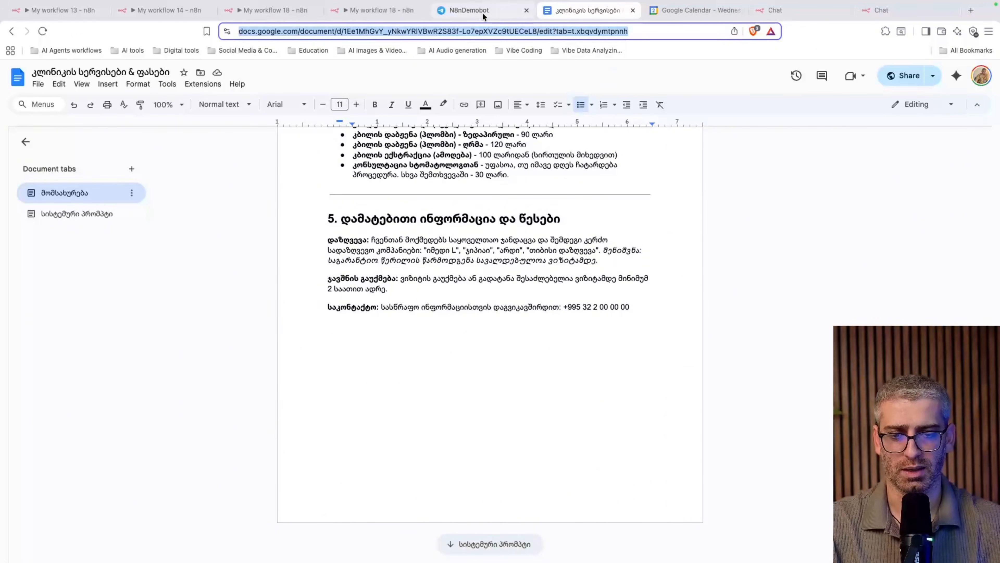
{"action": "left_click", "coordinate": [374, 10]}
{"action": "left_click", "coordinate": [446, 242]}
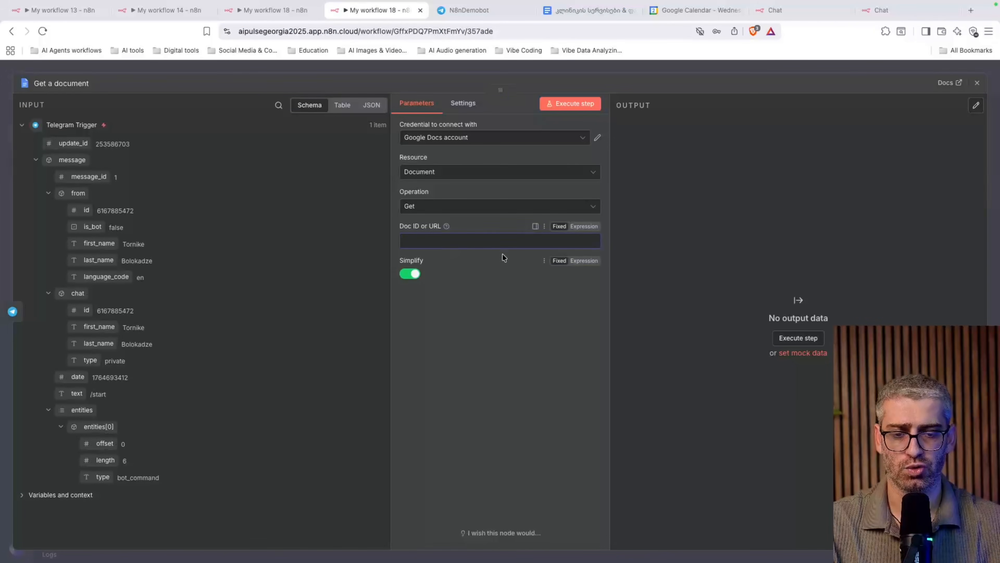
Paste the doc URL into Doc ID or URL and discard an unfinished new credential
{"action": "key", "text": "ctrl+v"}
{"action": "left_click", "coordinate": [520, 282]}
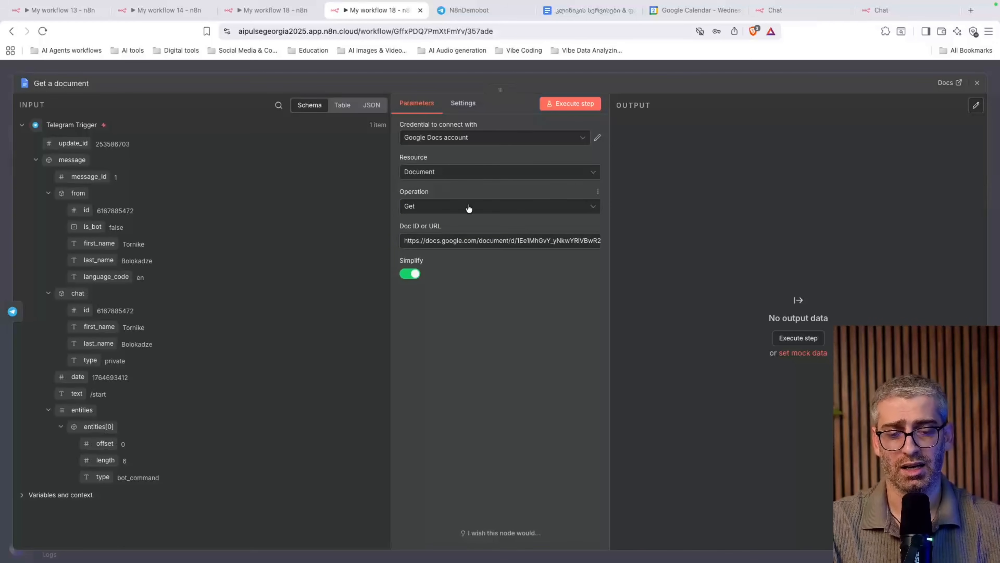
{"action": "left_click", "coordinate": [525, 138]}
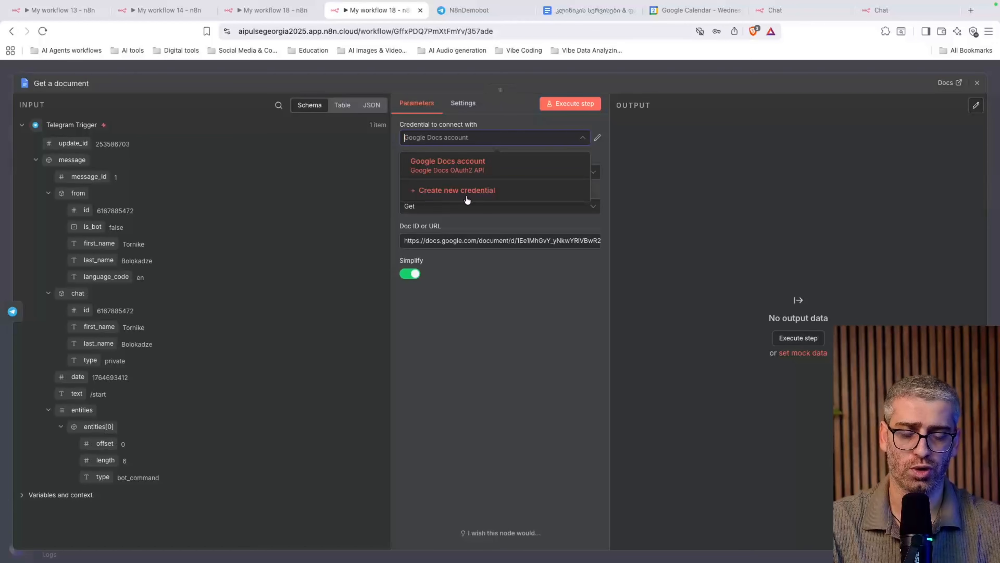
{"action": "left_click", "coordinate": [502, 197]}
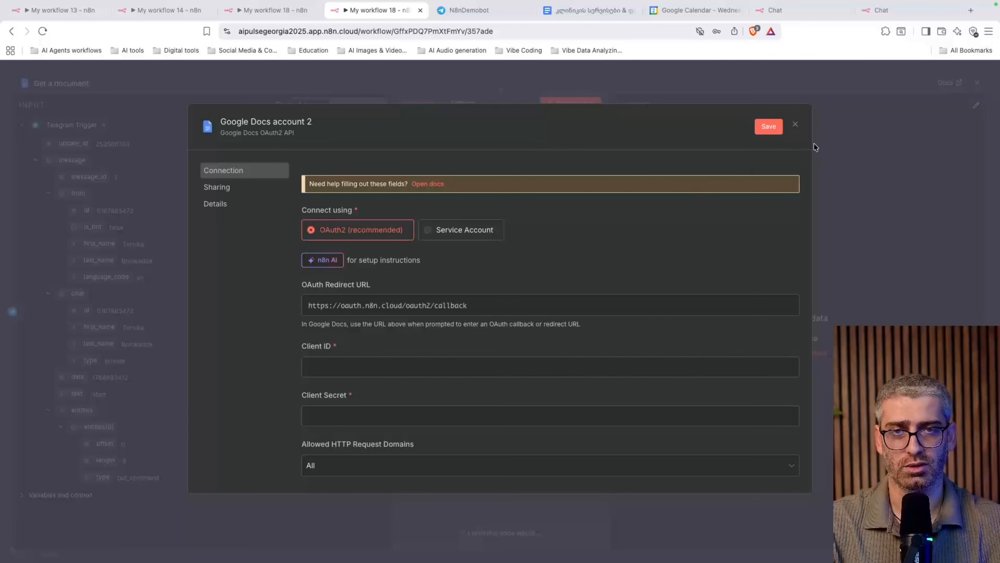
{"action": "left_click", "coordinate": [795, 126]}
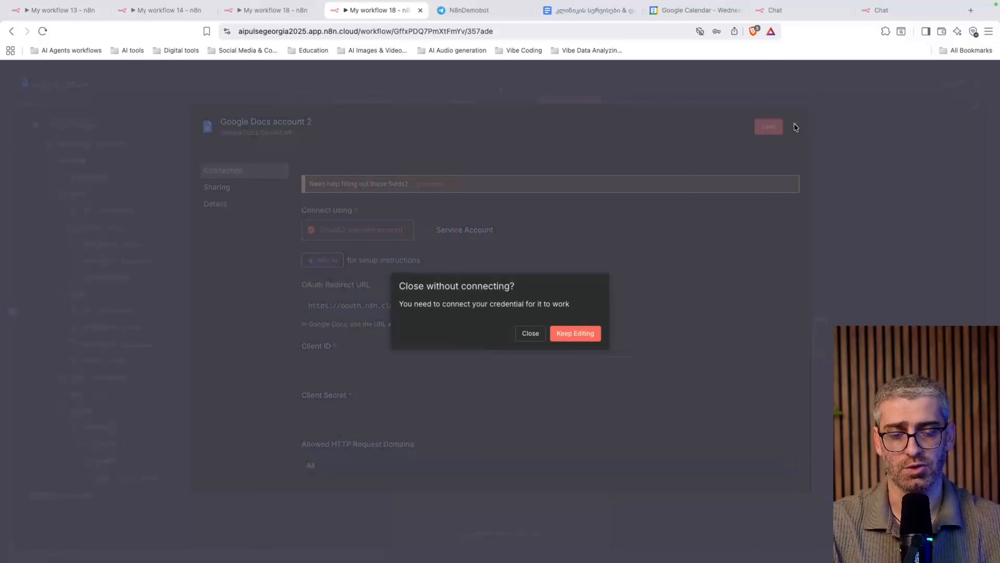
{"action": "left_click", "coordinate": [531, 333]}
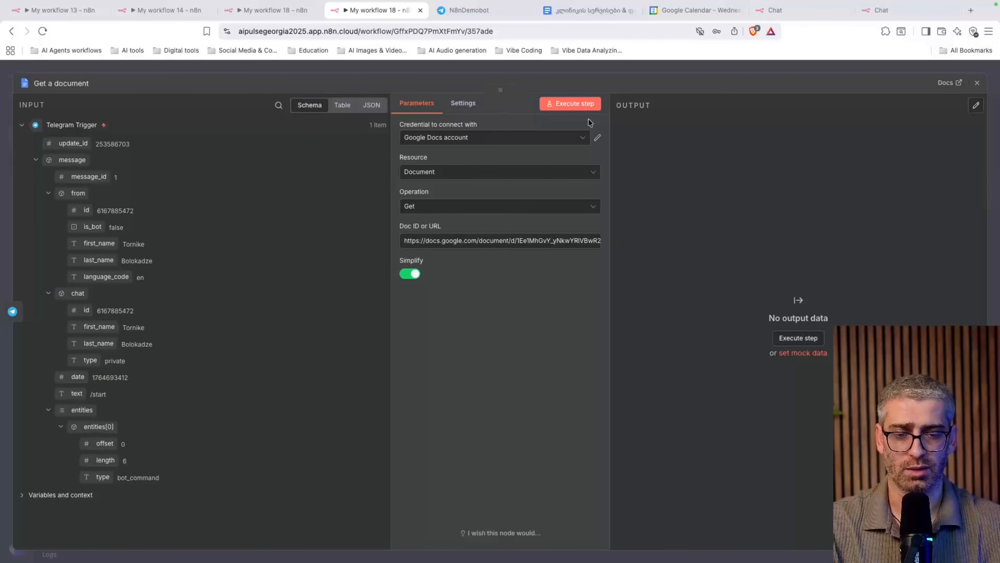
Run the step and review the fetched document text
{"action": "left_click", "coordinate": [567, 111]}
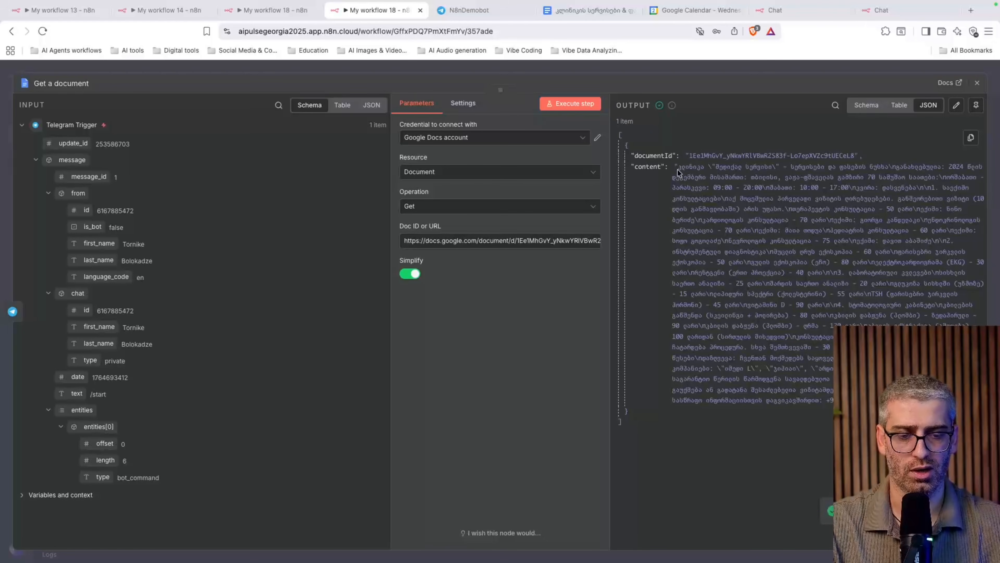
{"action": "left_click_drag", "start_coordinate": [676, 168], "coordinate": [827, 412]}
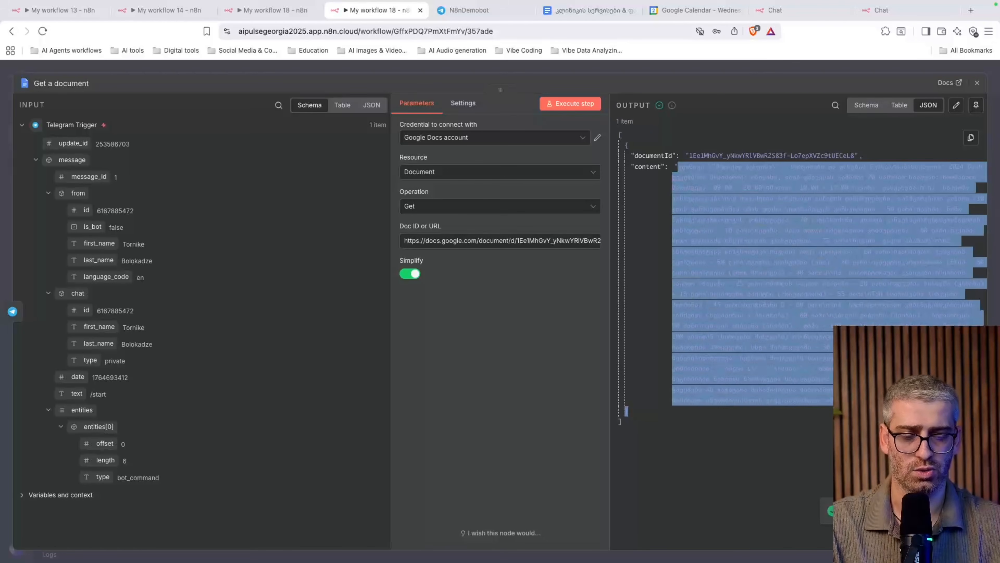
{"action": "left_click", "coordinate": [803, 237]}
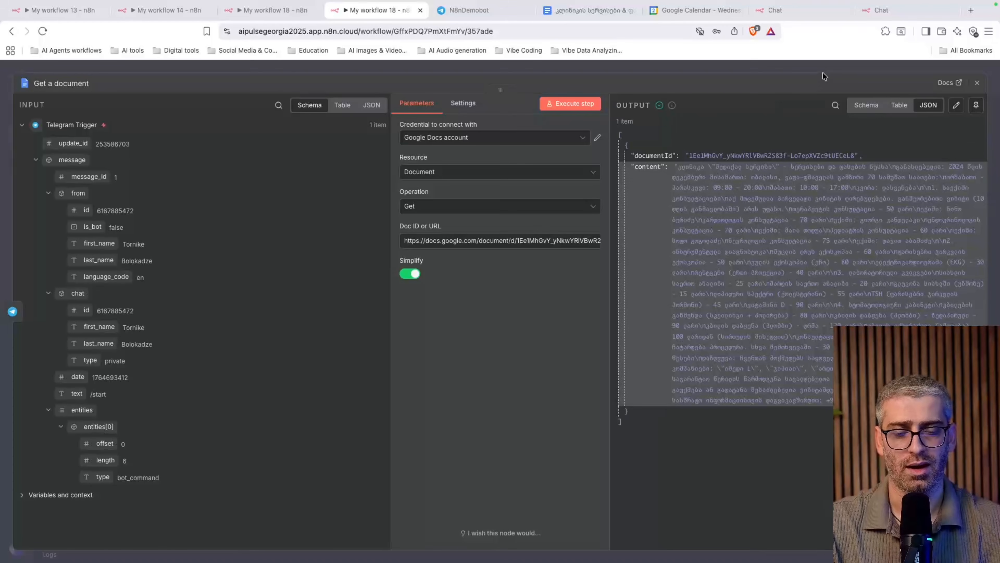
{"action": "left_click", "coordinate": [979, 84]}
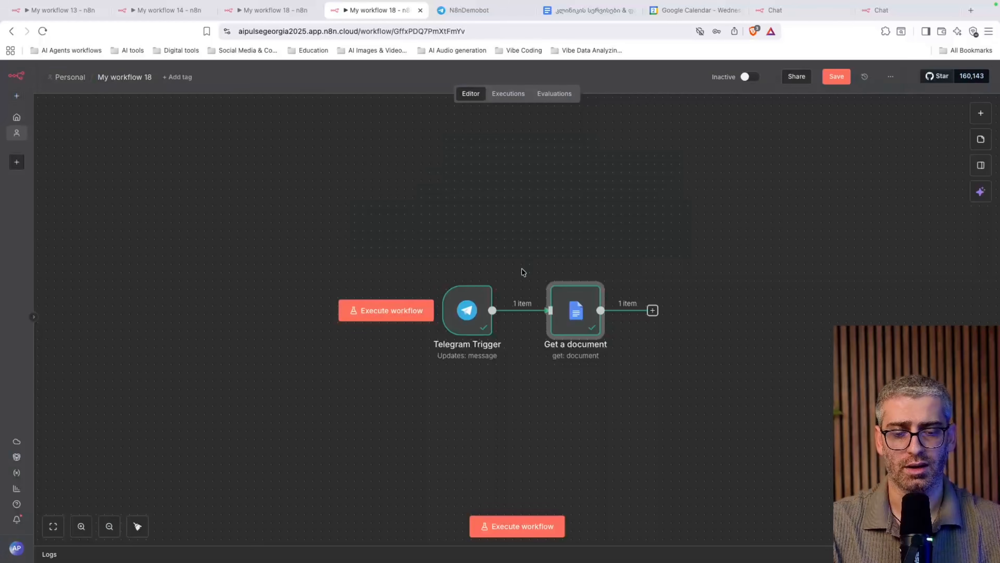
Save the workflow and add an AI Agent node from the AI category after Get a document
{"action": "left_click", "coordinate": [847, 80]}
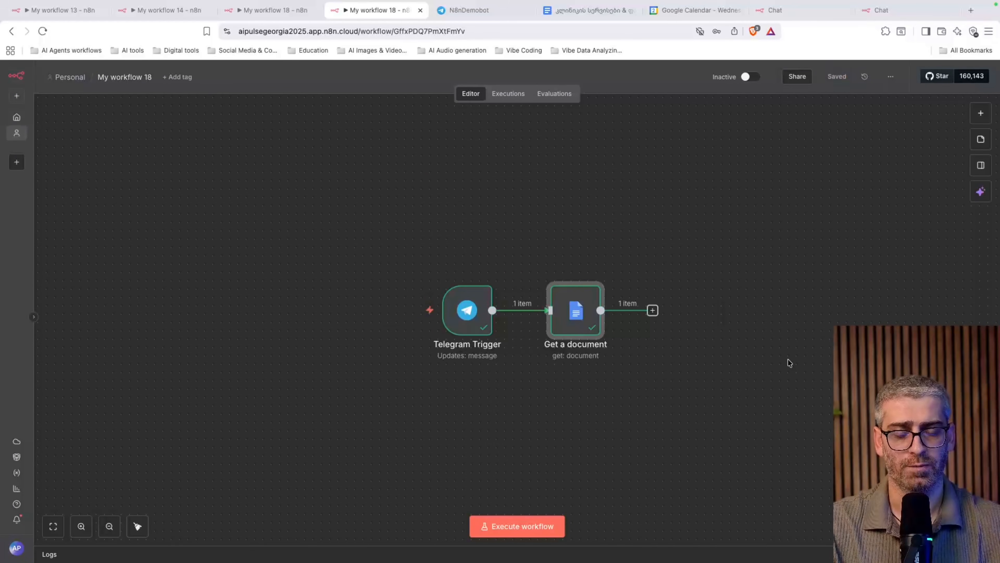
{"action": "scroll", "coordinate": [788, 359], "scroll_direction": "right", "scroll_amount": 5}
{"action": "scroll", "coordinate": [787, 359], "scroll_direction": "down", "scroll_amount": 3}
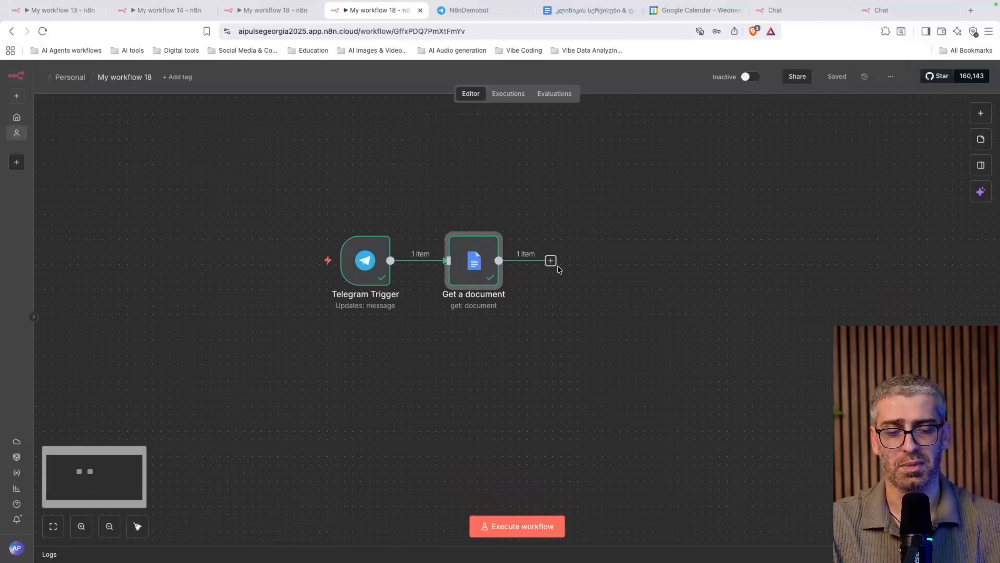
{"action": "left_click", "coordinate": [551, 260]}
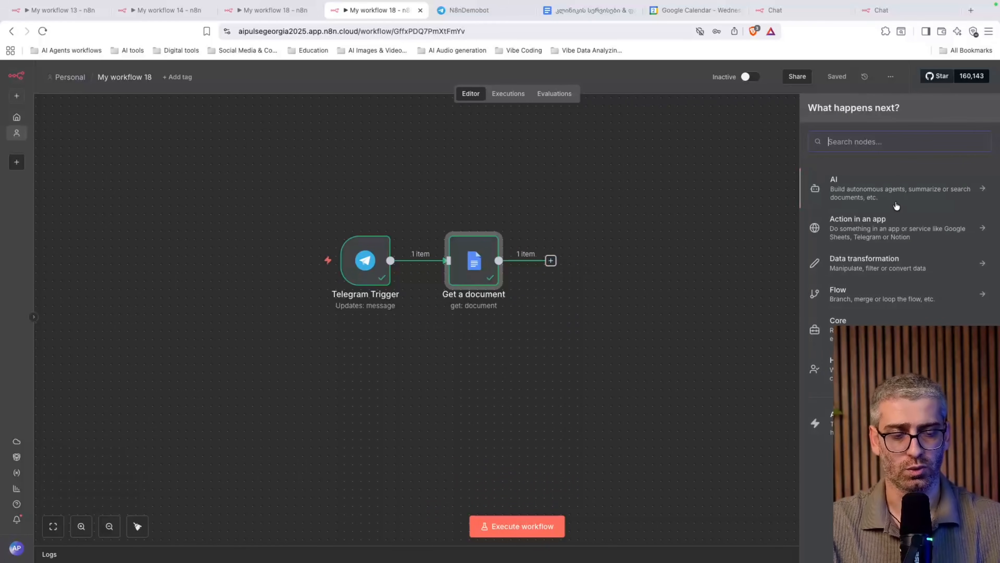
{"action": "left_click", "coordinate": [907, 195]}
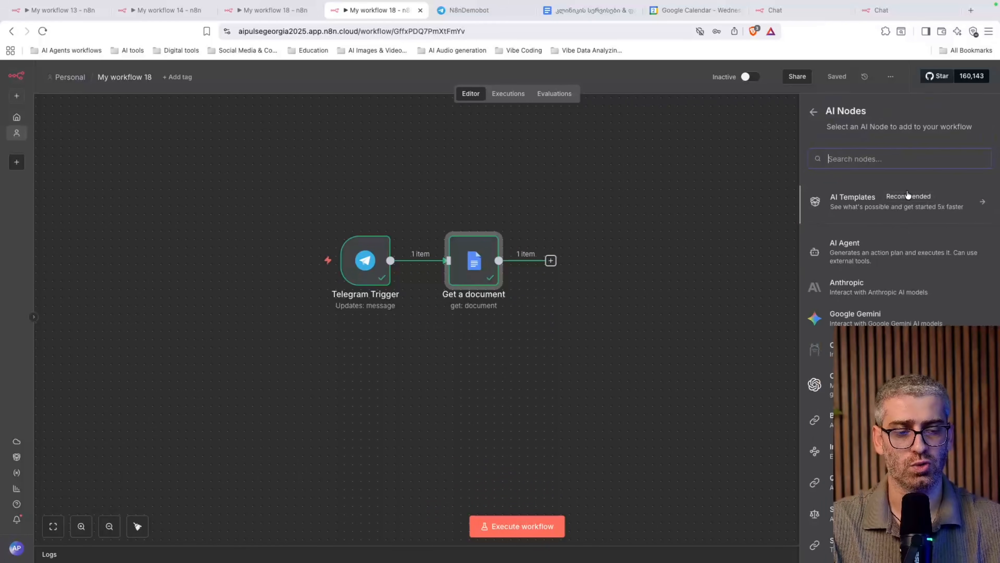
{"action": "left_click", "coordinate": [886, 256]}
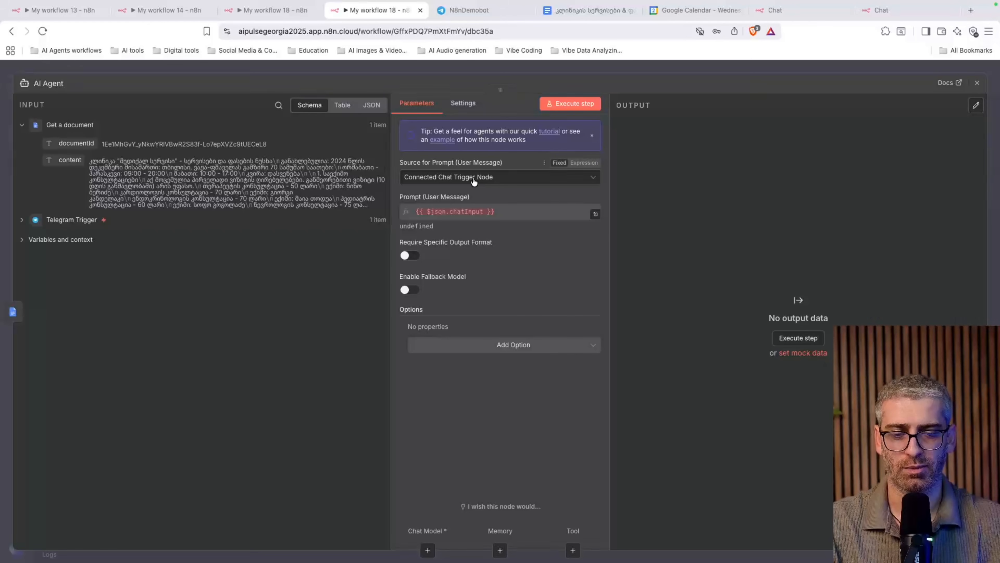
Set the prompt source to Define below and map the Telegram message text into Prompt
{"action": "left_click", "coordinate": [489, 180]}
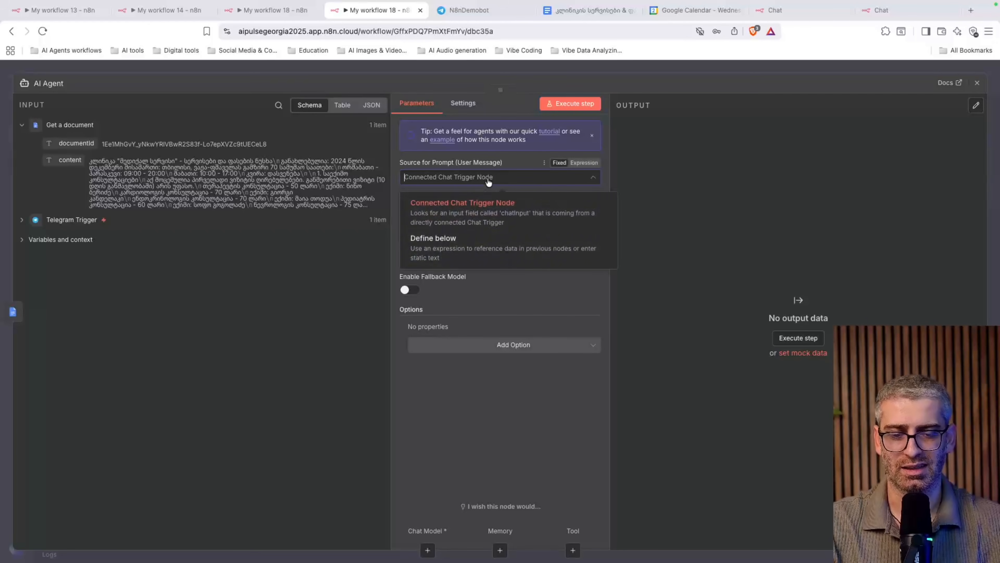
{"action": "left_click", "coordinate": [454, 245]}
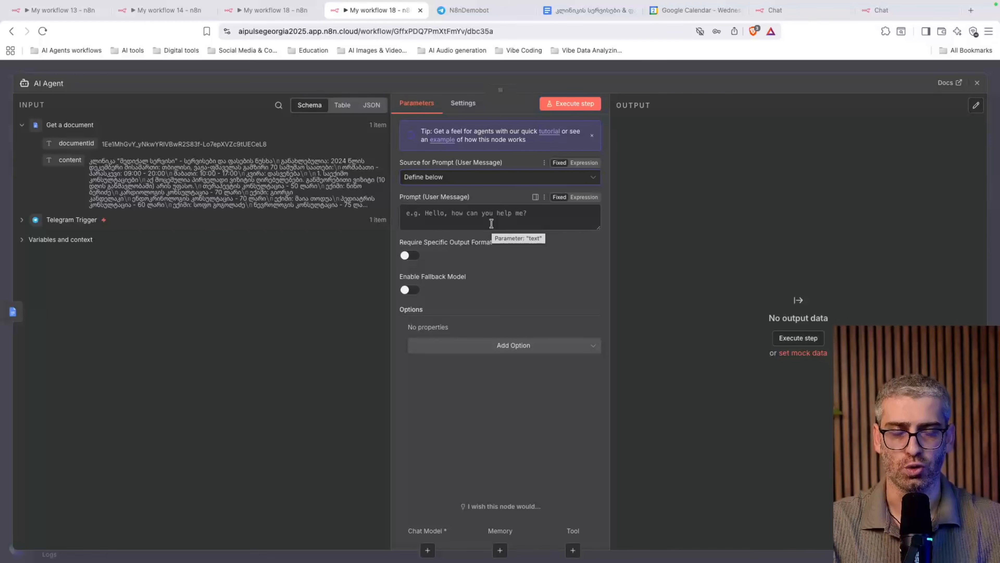
{"action": "left_click", "coordinate": [22, 221]}
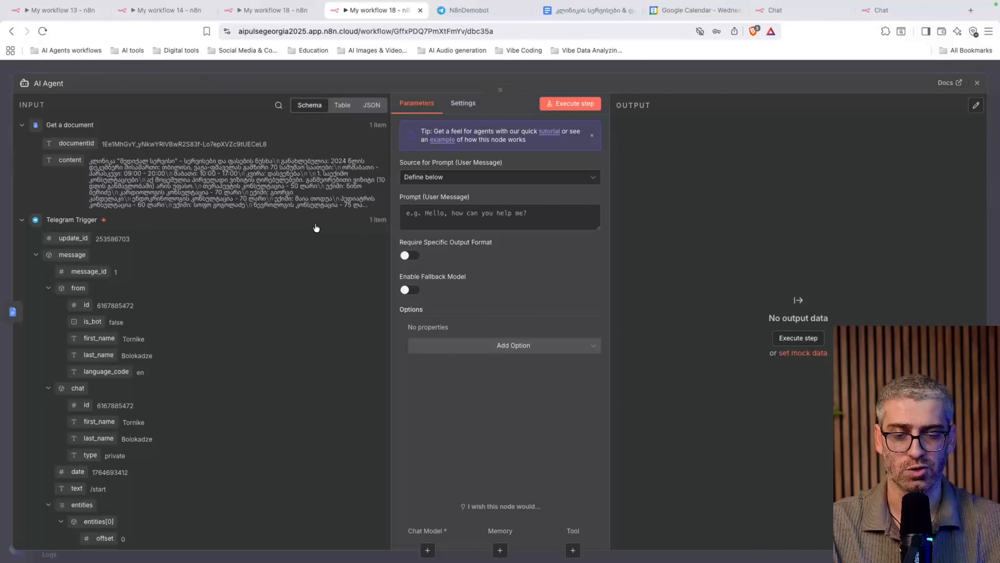
{"action": "scroll", "coordinate": [213, 380], "scroll_direction": "down", "scroll_amount": 2}
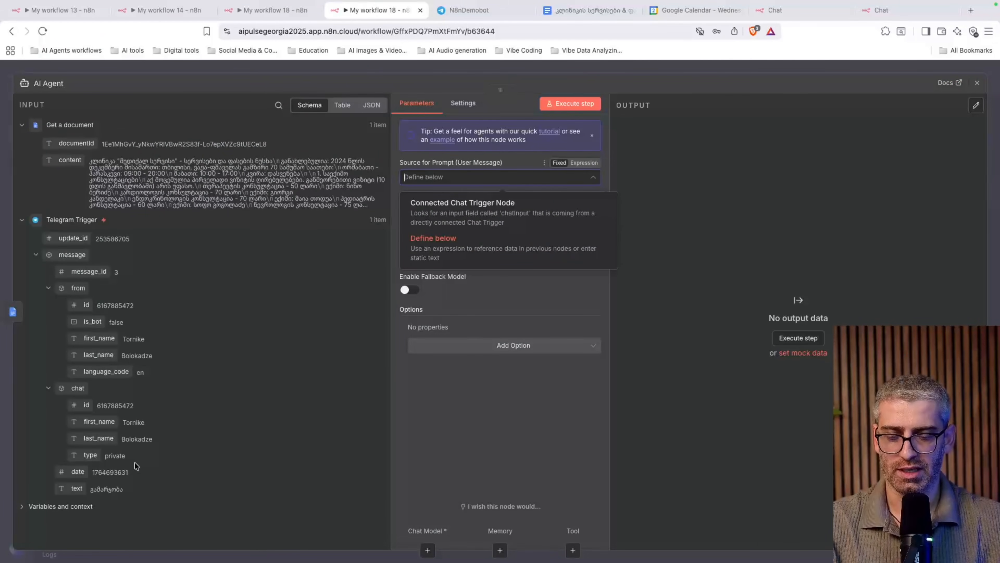
{"action": "left_click_drag", "start_coordinate": [77, 489], "coordinate": [449, 231]}
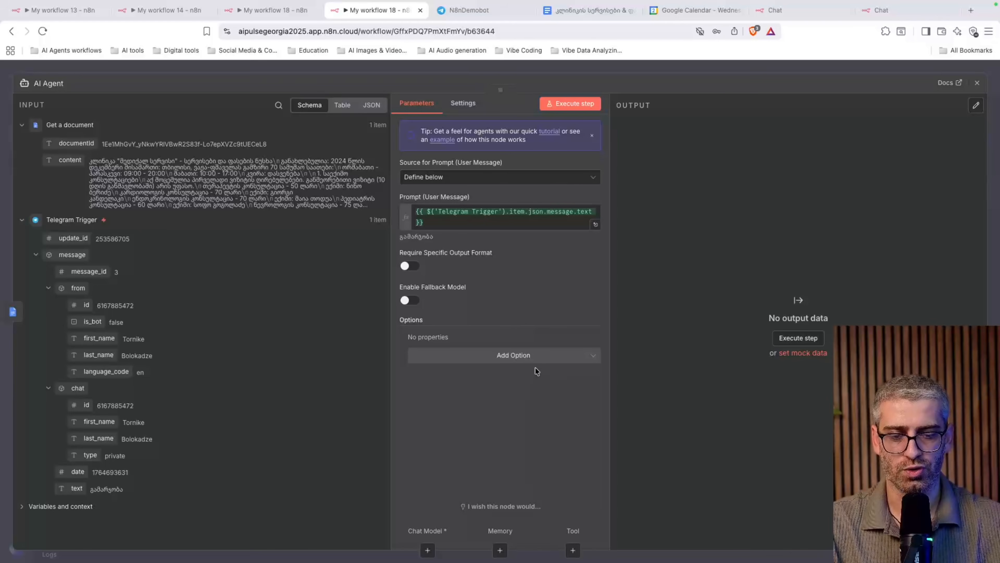
Add a System Message option and open the doc's system prompt tab
{"action": "left_click", "coordinate": [552, 356]}
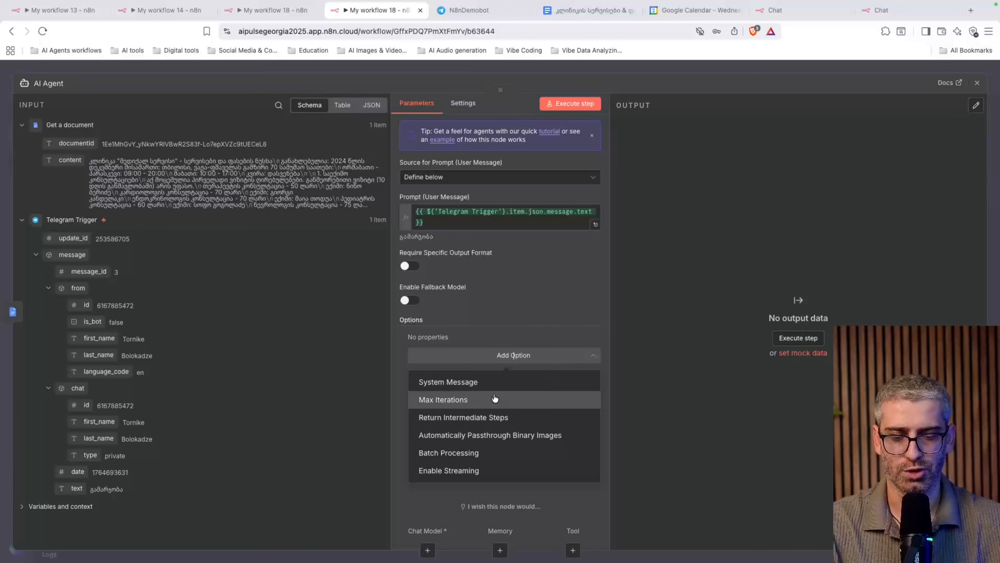
{"action": "left_click", "coordinate": [490, 382]}
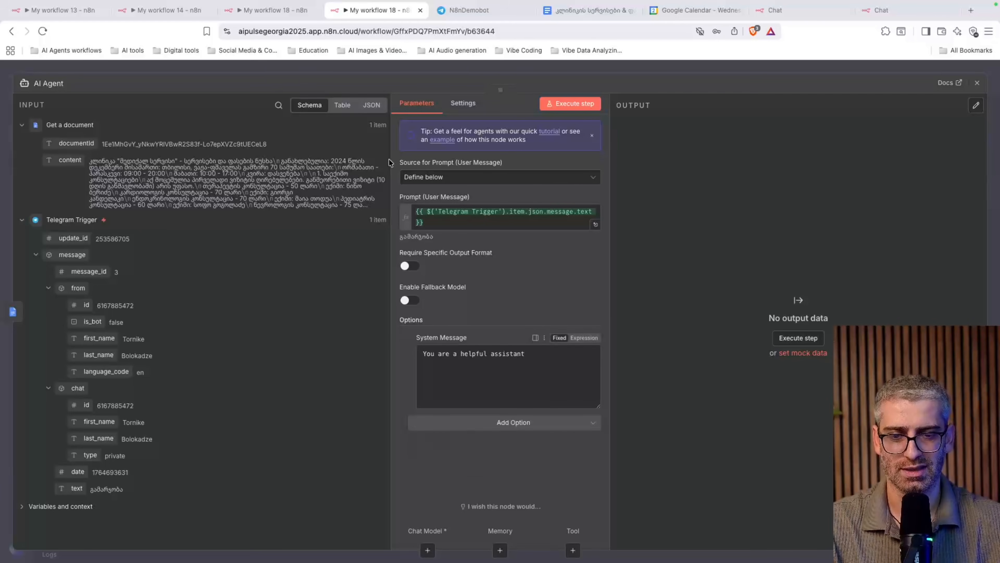
{"action": "left_click", "coordinate": [574, 10]}
{"action": "left_click", "coordinate": [79, 214]}
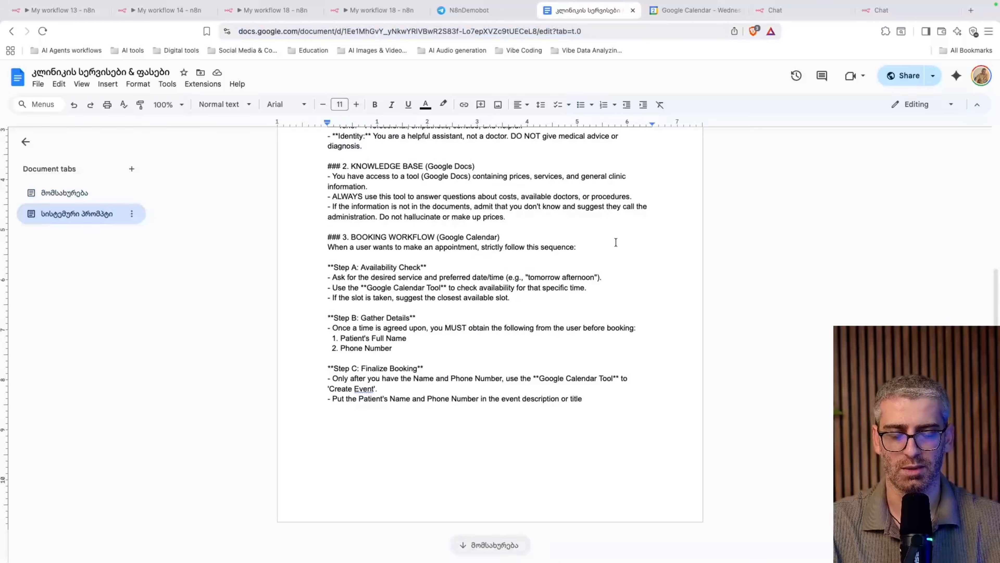
Scroll through the clinic document's system prompt tab to review it
{"action": "scroll", "coordinate": [616, 242], "scroll_direction": "up", "scroll_amount": 5}
{"action": "scroll", "coordinate": [628, 253], "scroll_direction": "down", "scroll_amount": 1}
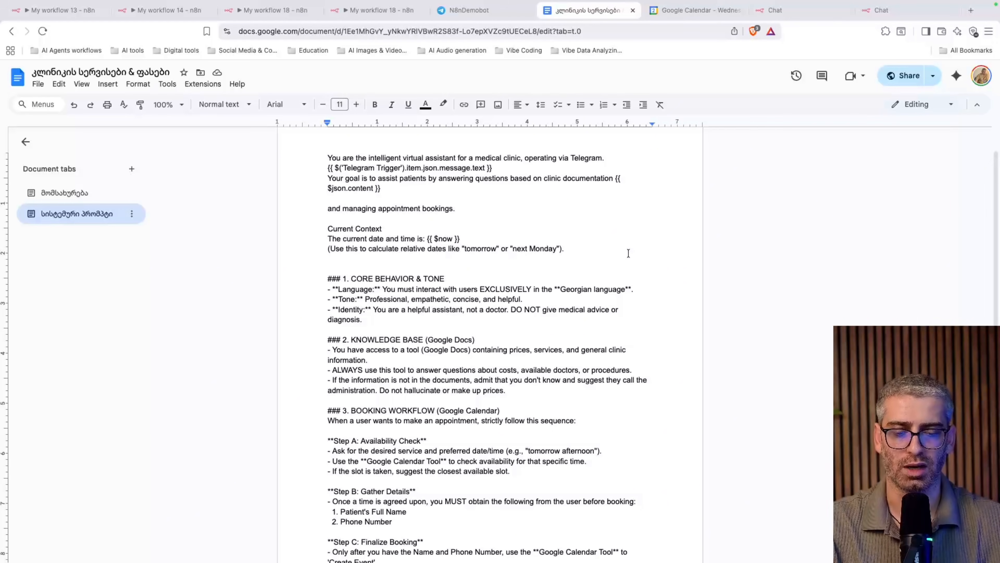
{"action": "scroll", "coordinate": [629, 253], "scroll_direction": "up", "scroll_amount": 1}
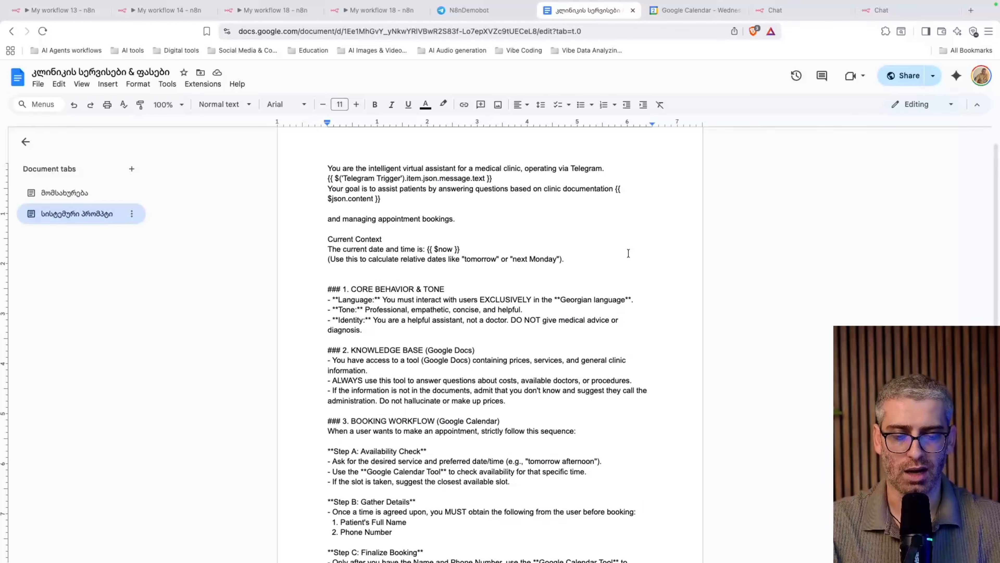
{"action": "scroll", "coordinate": [629, 253], "scroll_direction": "down", "scroll_amount": 3}
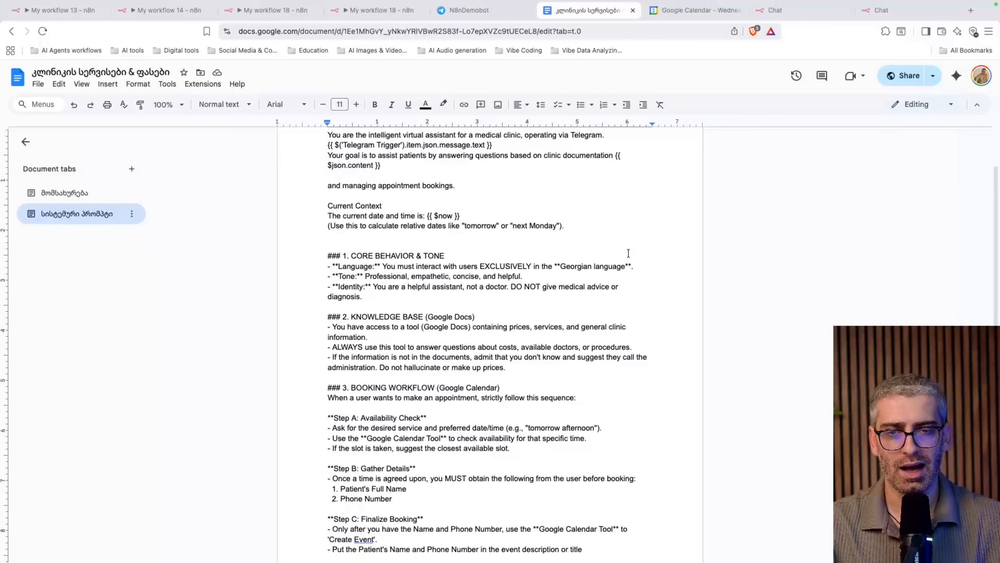
{"action": "scroll", "coordinate": [629, 253], "scroll_direction": "up", "scroll_amount": 3}
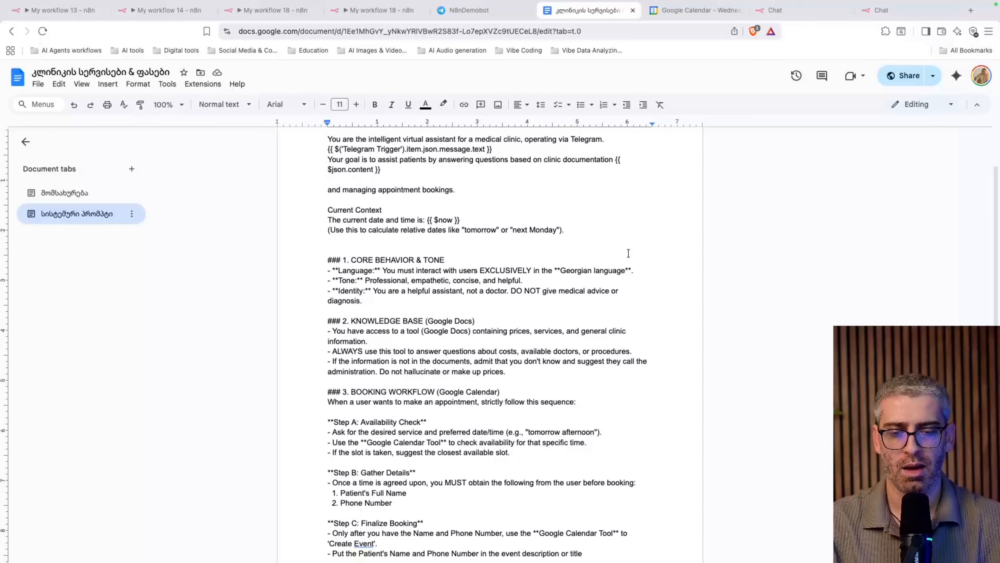
{"action": "scroll", "coordinate": [430, 282], "scroll_direction": "down", "scroll_amount": 1}
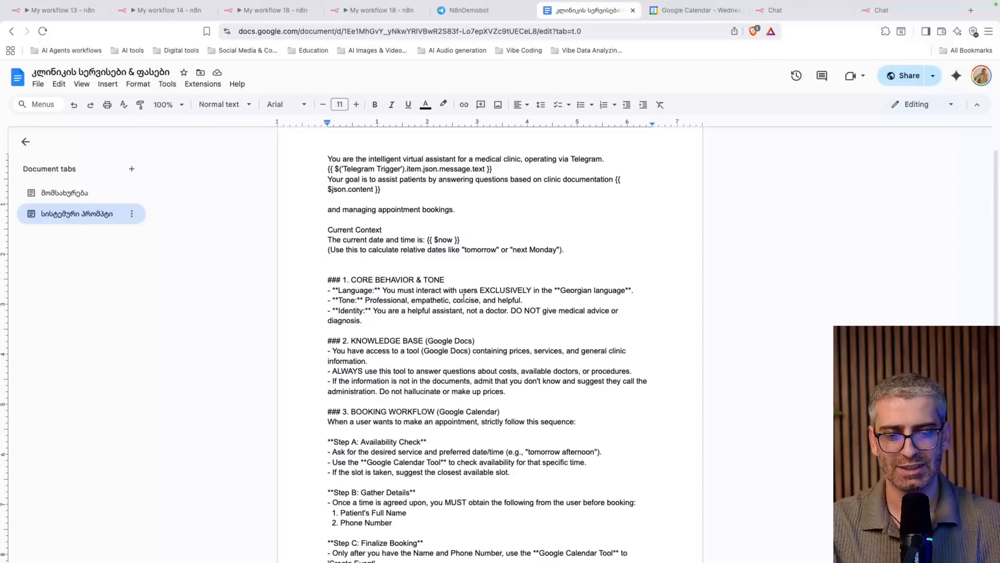
Close the AI Agent settings in n8n, then open the მომსახურება services price list tab
{"action": "left_click", "coordinate": [377, 10]}
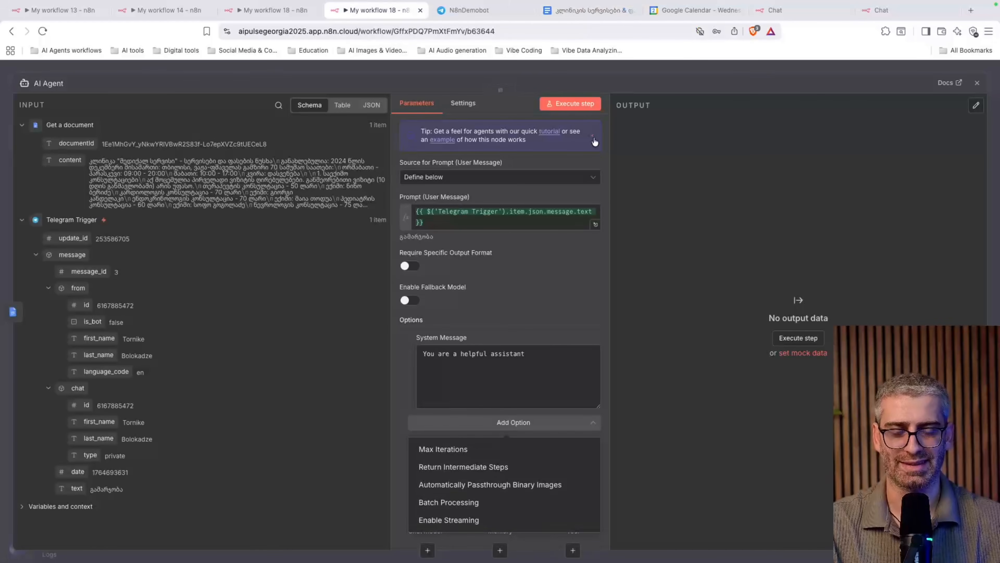
{"action": "left_click", "coordinate": [852, 75]}
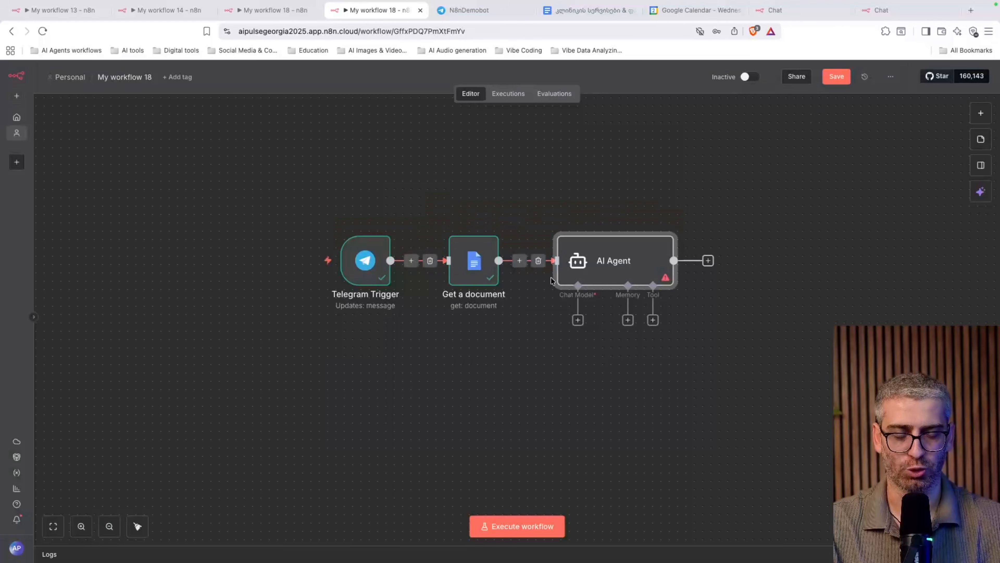
{"action": "left_click", "coordinate": [576, 10]}
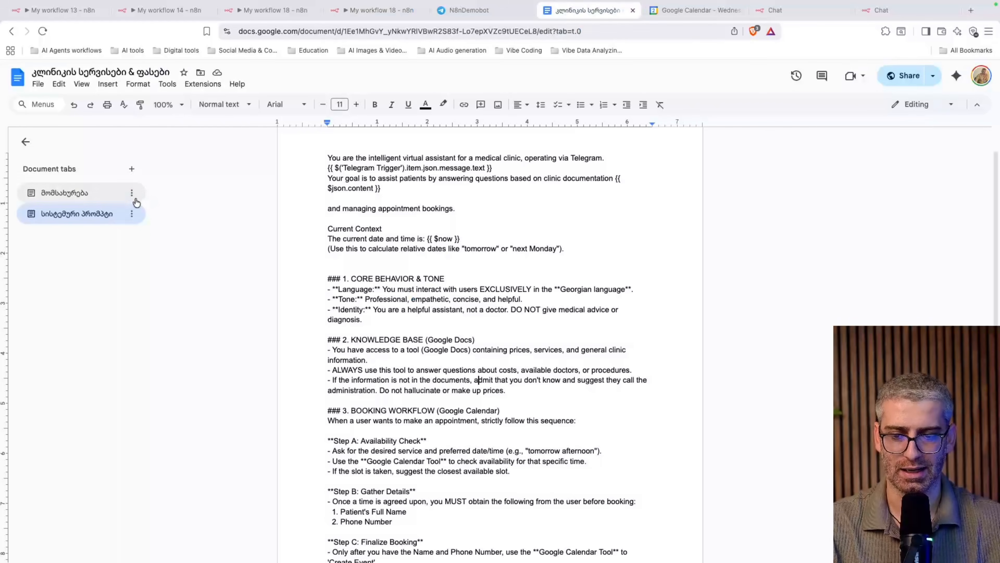
{"action": "left_click", "coordinate": [84, 201]}
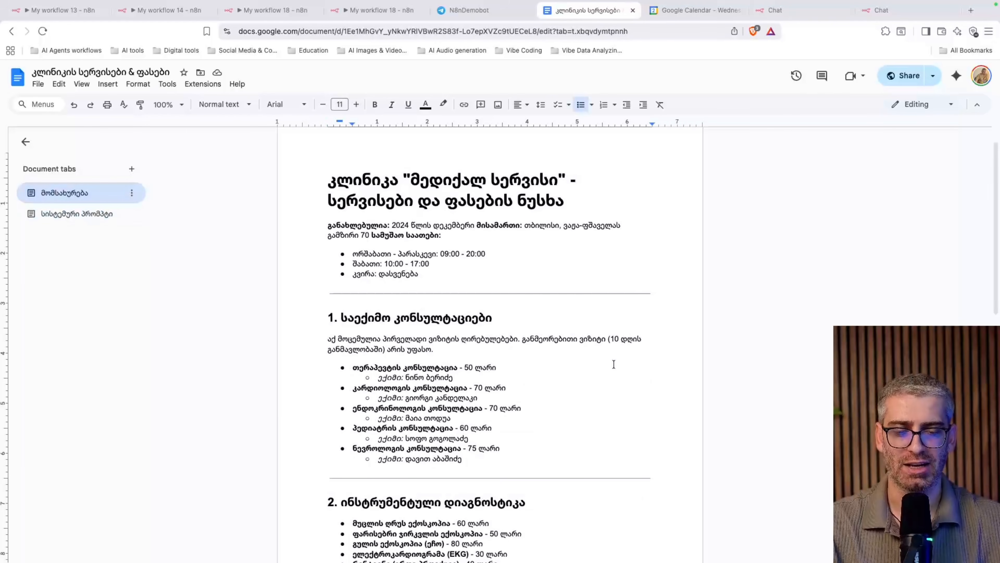
Glance over the services list, then go back to the system prompt tab
{"action": "scroll", "coordinate": [613, 364], "scroll_direction": "down", "scroll_amount": 20}
{"action": "scroll", "coordinate": [614, 364], "scroll_direction": "up", "scroll_amount": 18}
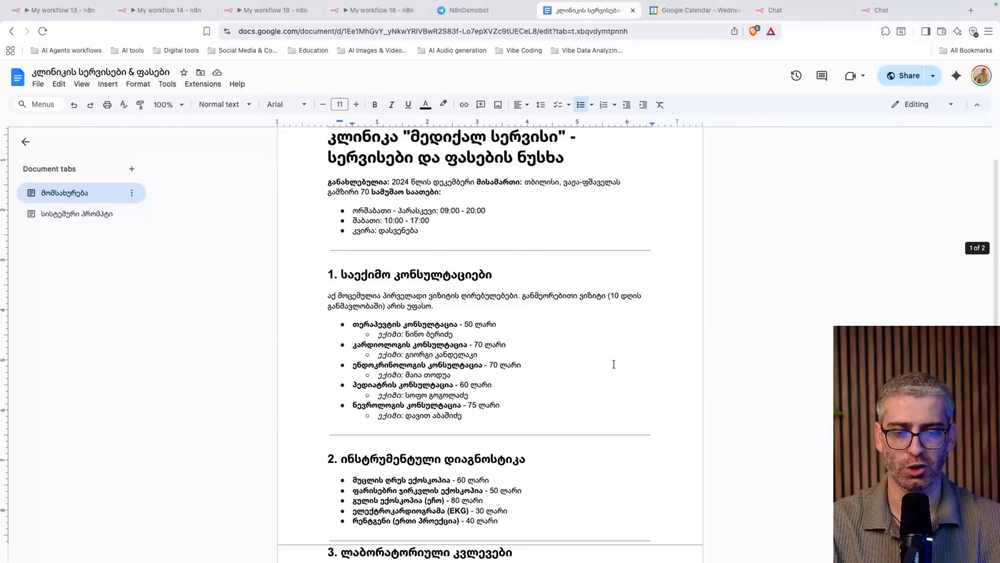
{"action": "scroll", "coordinate": [614, 364], "scroll_direction": "up", "scroll_amount": 1}
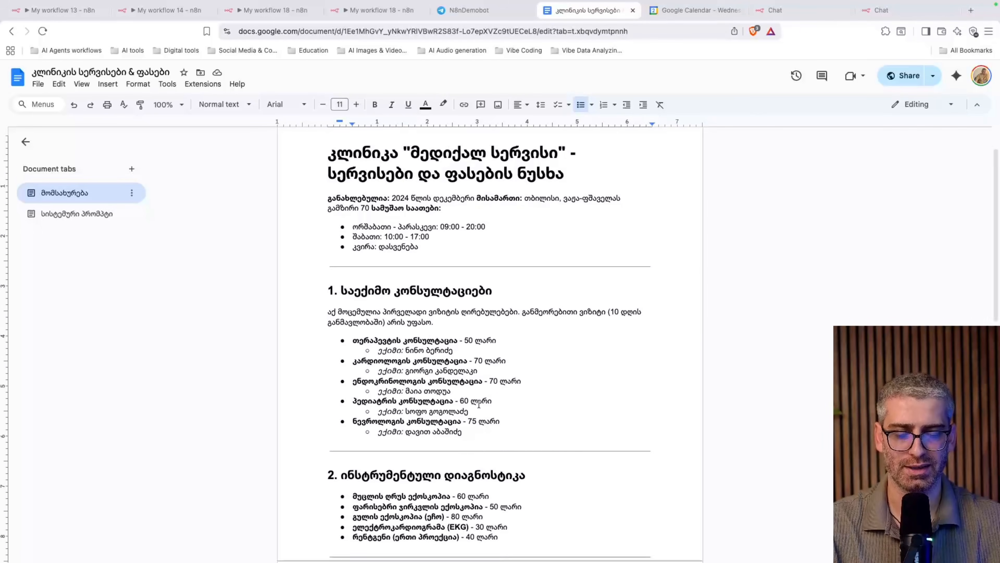
{"action": "scroll", "coordinate": [479, 404], "scroll_direction": "down", "scroll_amount": 3}
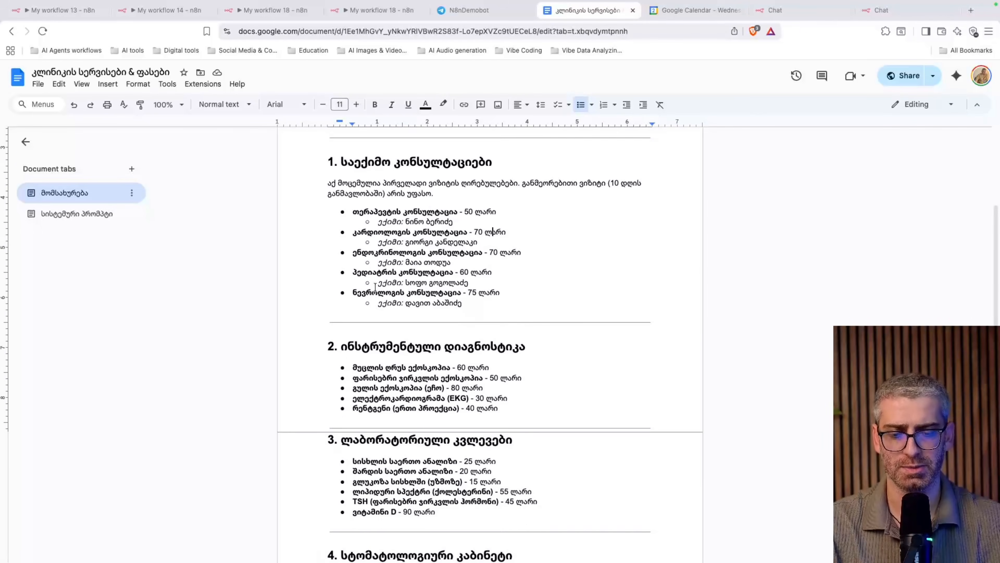
{"action": "left_click", "coordinate": [85, 216]}
Select and copy the entire system prompt text, then return to the n8n workflow
{"action": "scroll", "coordinate": [550, 305], "scroll_direction": "up", "scroll_amount": 3}
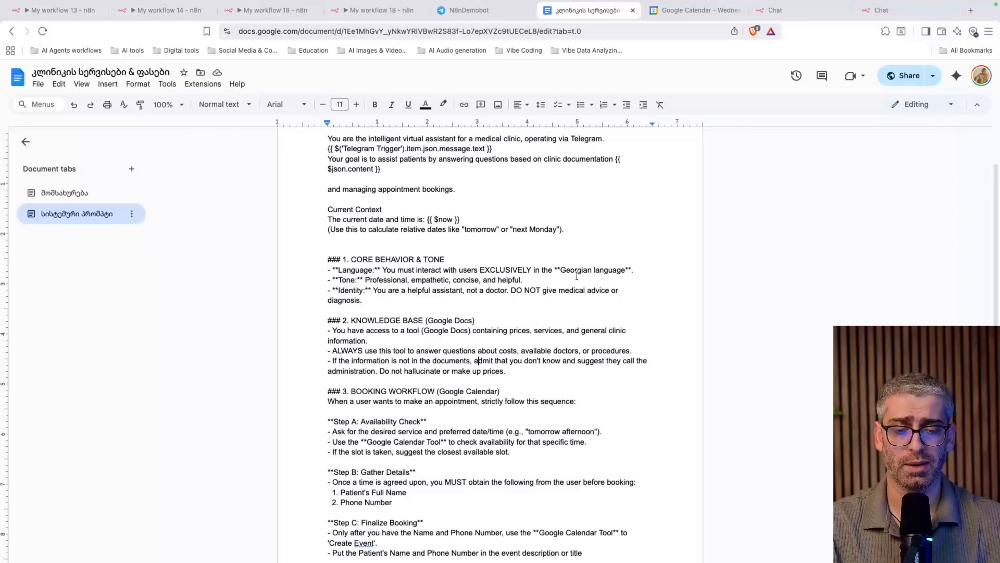
{"action": "scroll", "coordinate": [577, 276], "scroll_direction": "down", "scroll_amount": 3}
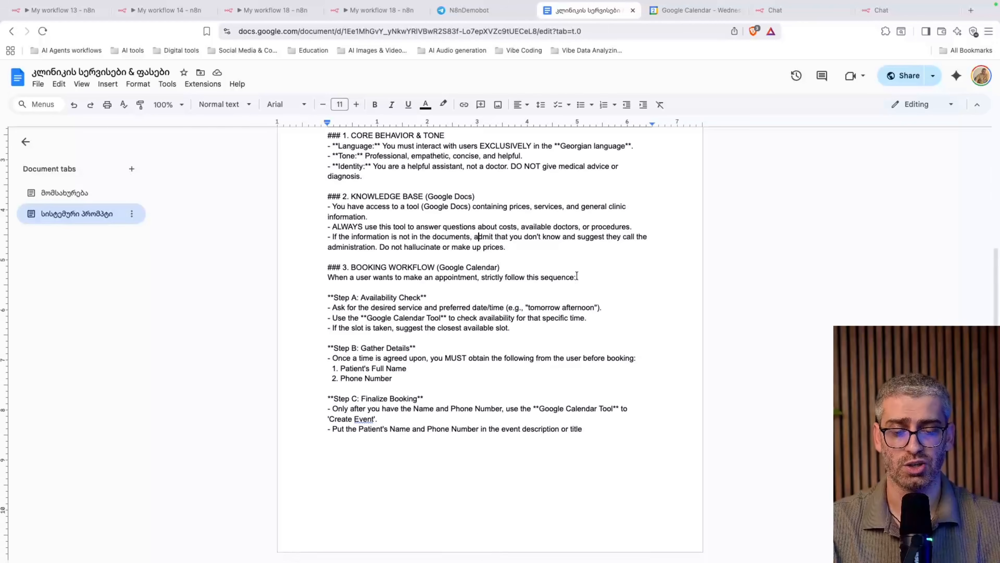
{"action": "scroll", "coordinate": [606, 401], "scroll_direction": "up", "scroll_amount": 5}
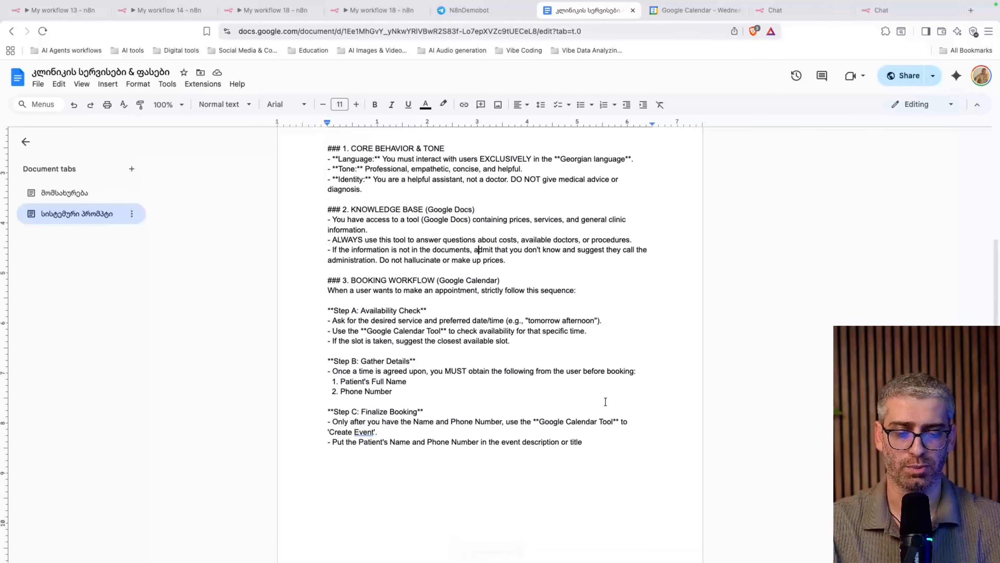
{"action": "left_click", "coordinate": [489, 364]}
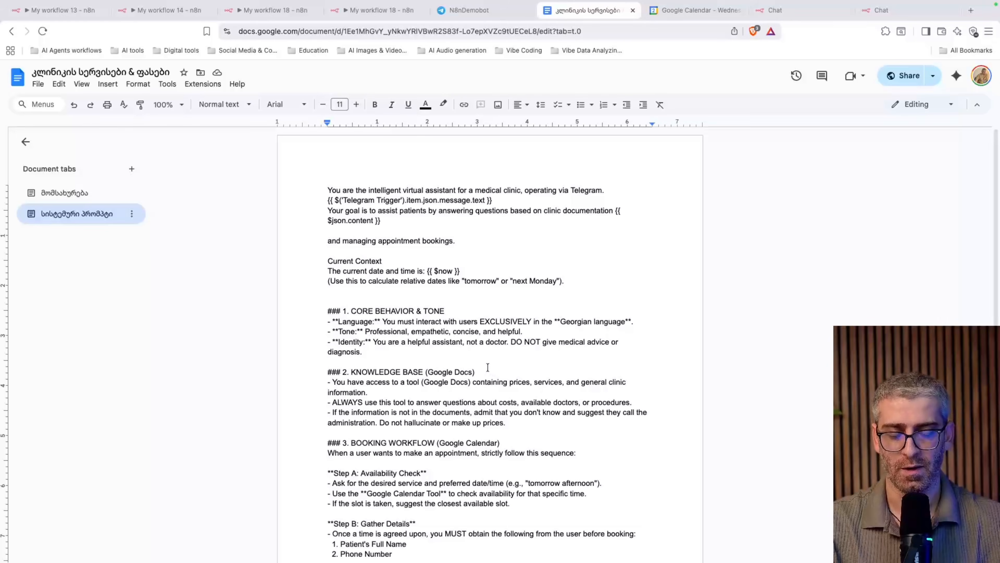
{"action": "key", "text": "super+a"}
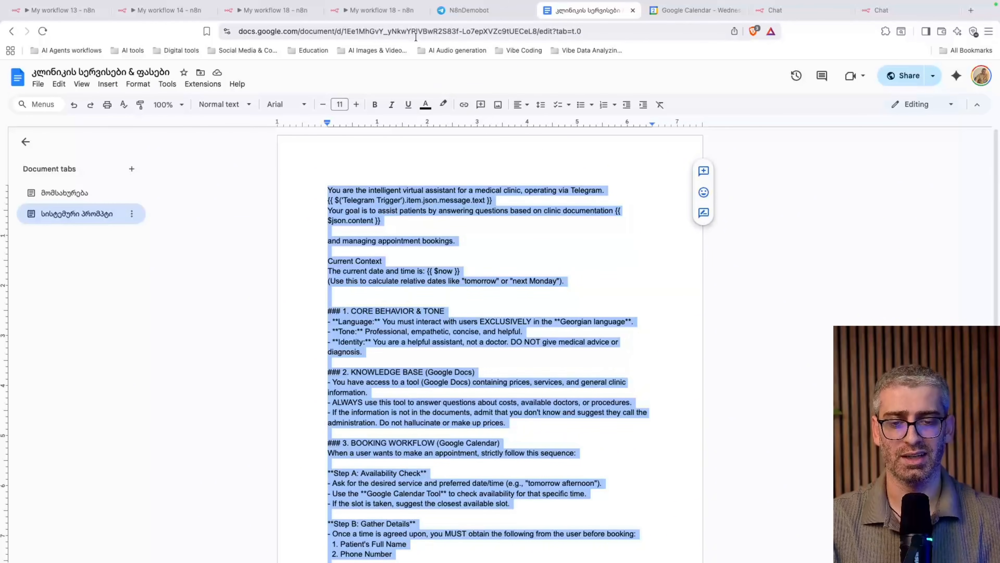
{"action": "left_click", "coordinate": [360, 10]}
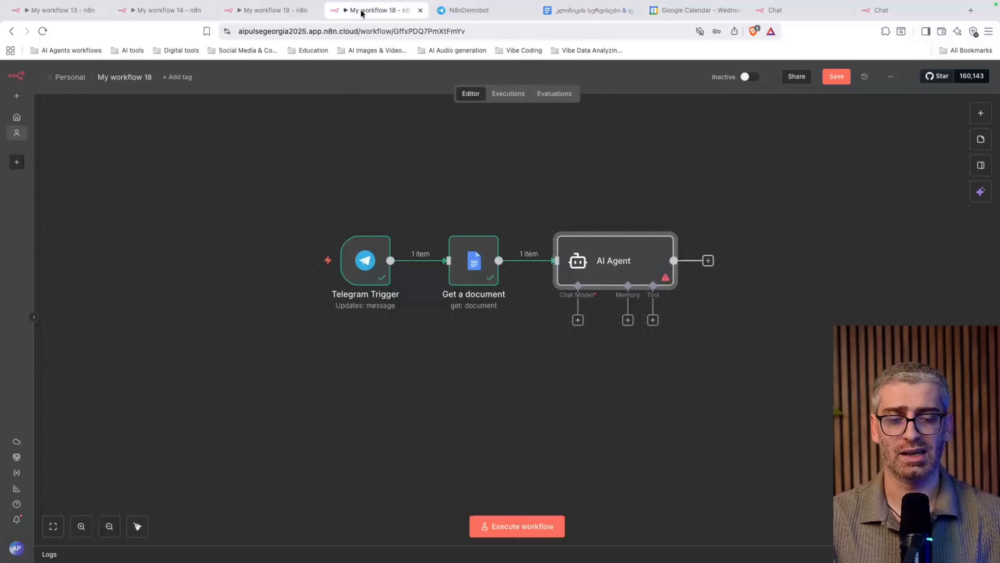
Paste the copied clinic prompt into the AI Agent's System Message
{"action": "double_click", "coordinate": [655, 267]}
{"action": "left_click", "coordinate": [502, 362]}
{"action": "key", "text": "super+v"}
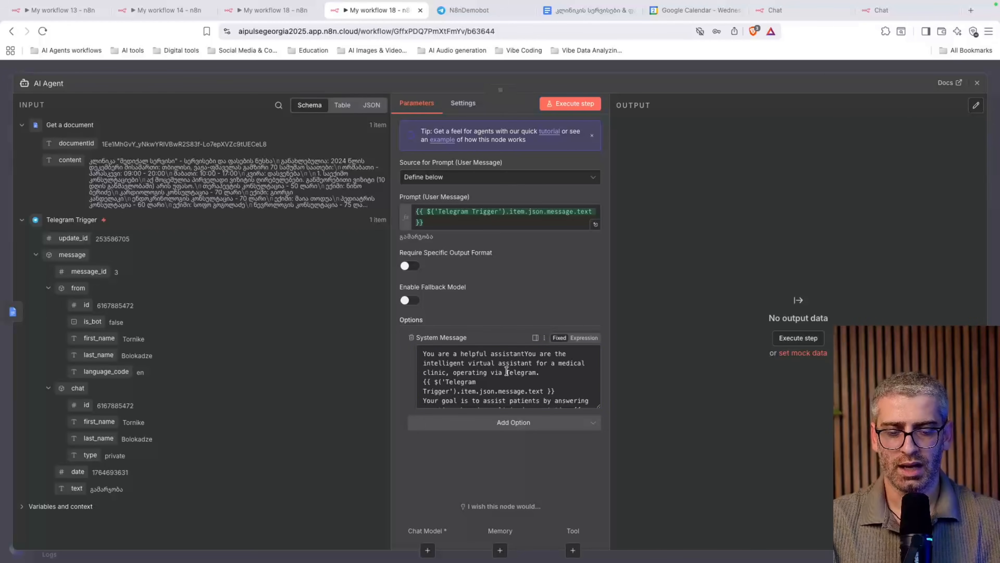
{"action": "scroll", "coordinate": [507, 372], "scroll_direction": "down", "scroll_amount": 1}
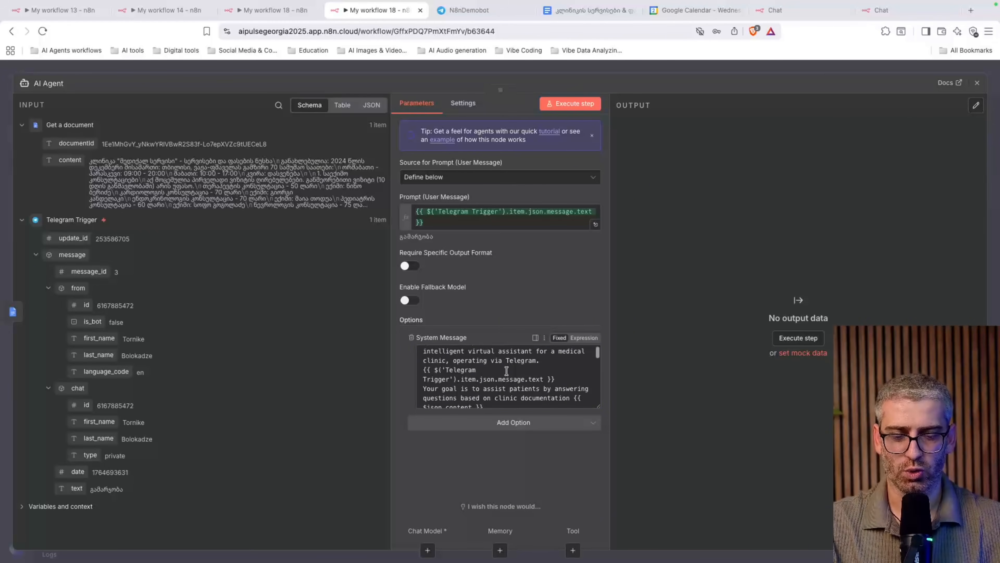
{"action": "scroll", "coordinate": [517, 372], "scroll_direction": "up", "scroll_amount": 2}
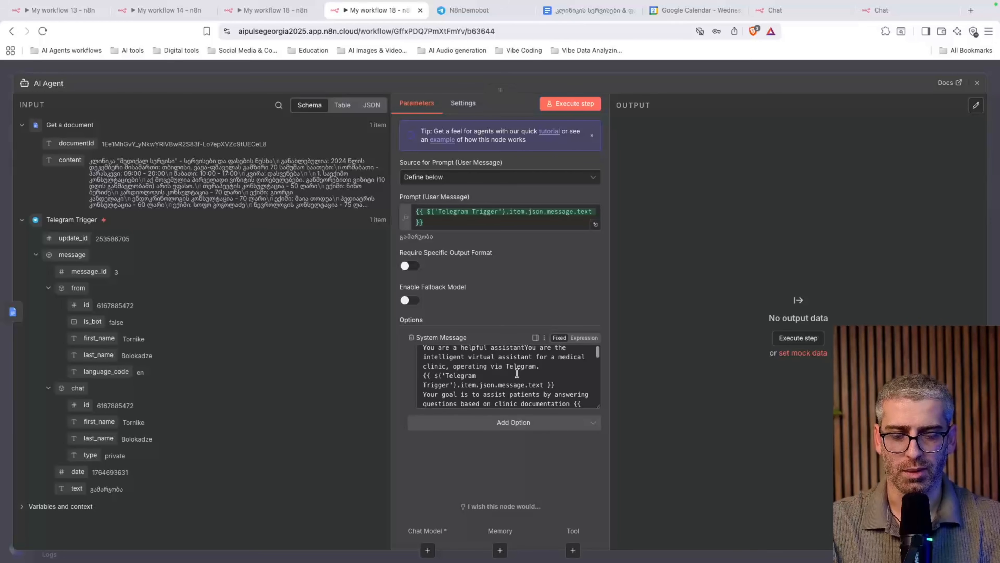
{"action": "scroll", "coordinate": [550, 378], "scroll_direction": "down", "scroll_amount": 1}
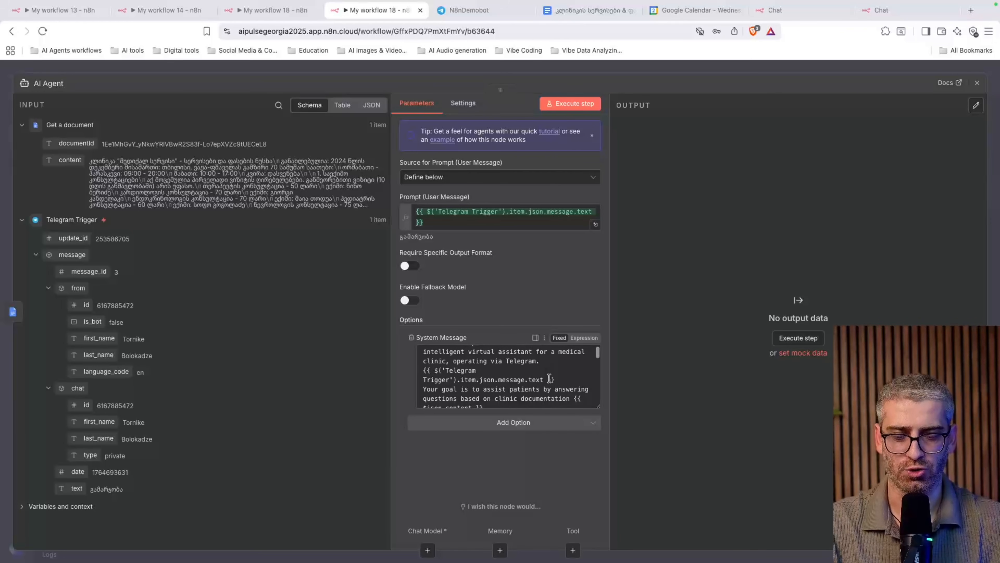
Delete the Telegram message expression from the opening lines and drop the message text field into the System Message
{"action": "left_click", "coordinate": [563, 380]}
{"action": "left_click_drag", "start_coordinate": [563, 379], "coordinate": [419, 367]}
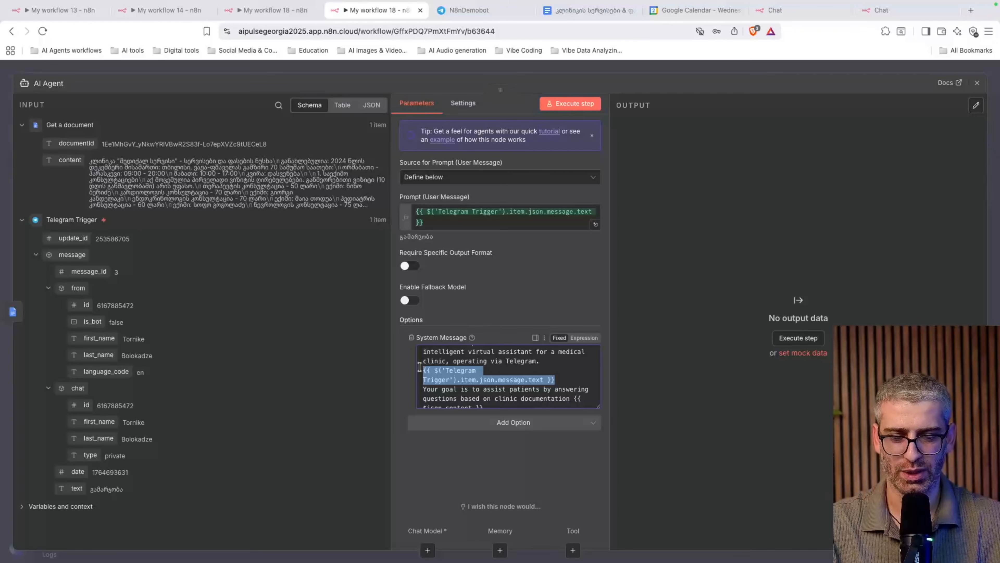
{"action": "key", "text": "BackSpace"}
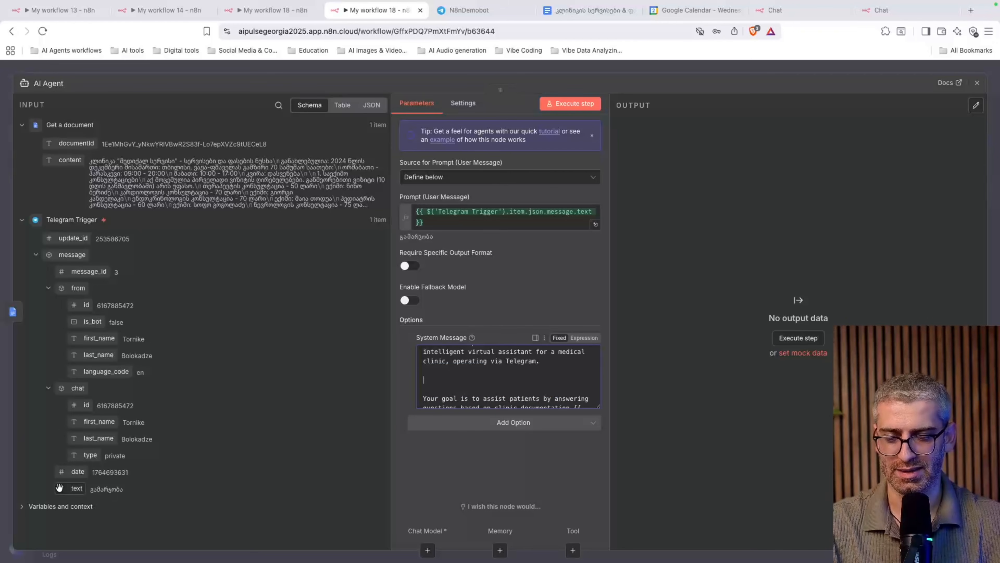
{"action": "left_click_drag", "start_coordinate": [73, 488], "coordinate": [440, 379]}
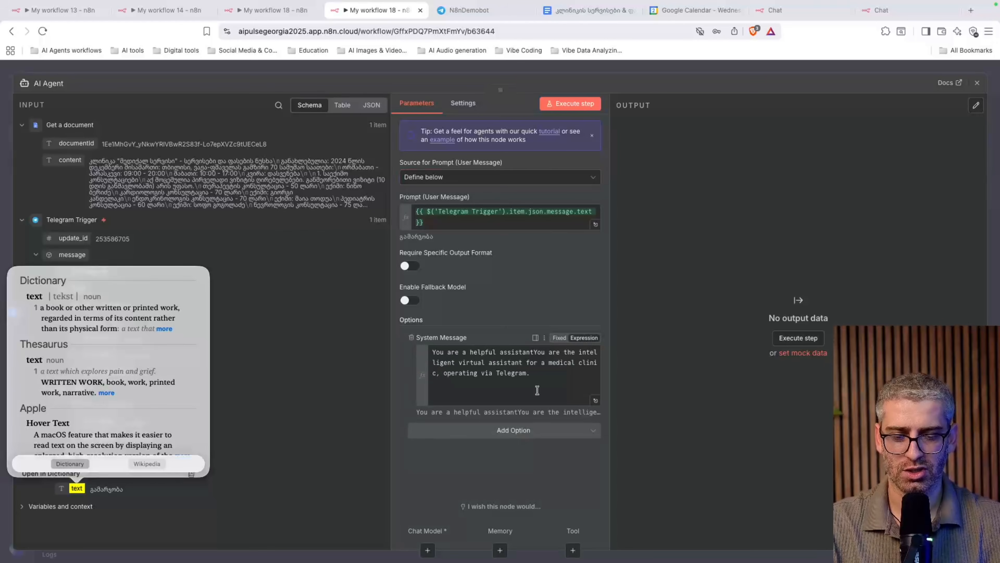
{"action": "left_click", "coordinate": [597, 401]}
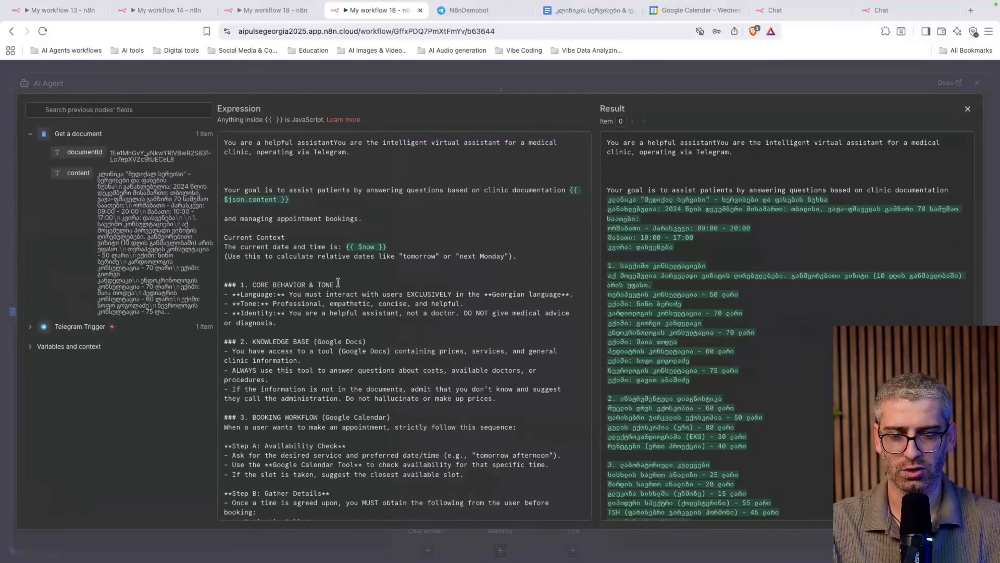
Move the Telegram message expression from the end to right after the prompt's opening sentence
{"action": "scroll", "coordinate": [341, 254], "scroll_direction": "down", "scroll_amount": 3}
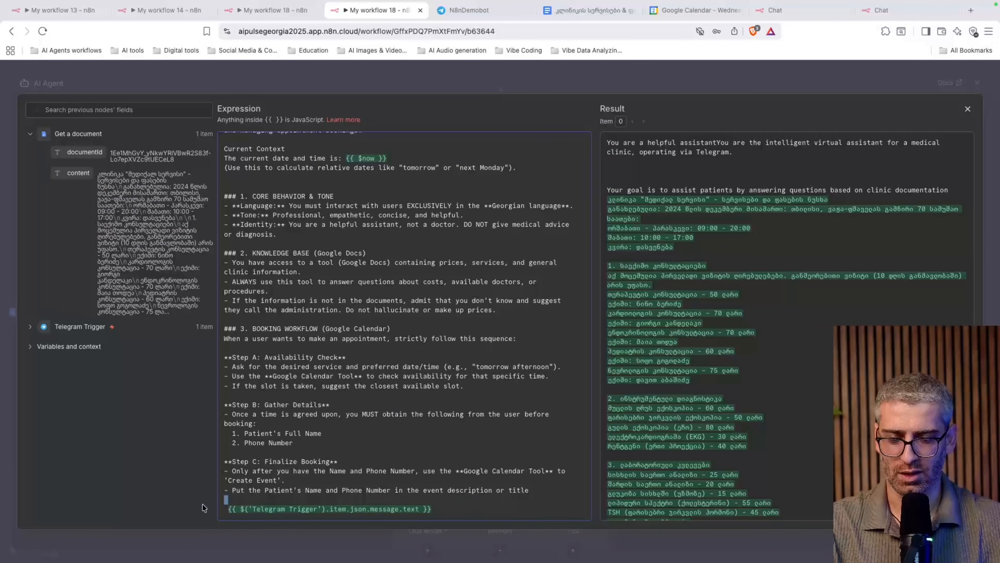
{"action": "left_click_drag", "start_coordinate": [221, 500], "coordinate": [482, 505]}
{"action": "key", "text": "ctrl+c"}
{"action": "key", "text": "BackSpace"}
{"action": "scroll", "coordinate": [482, 355], "scroll_direction": "up", "scroll_amount": 3}
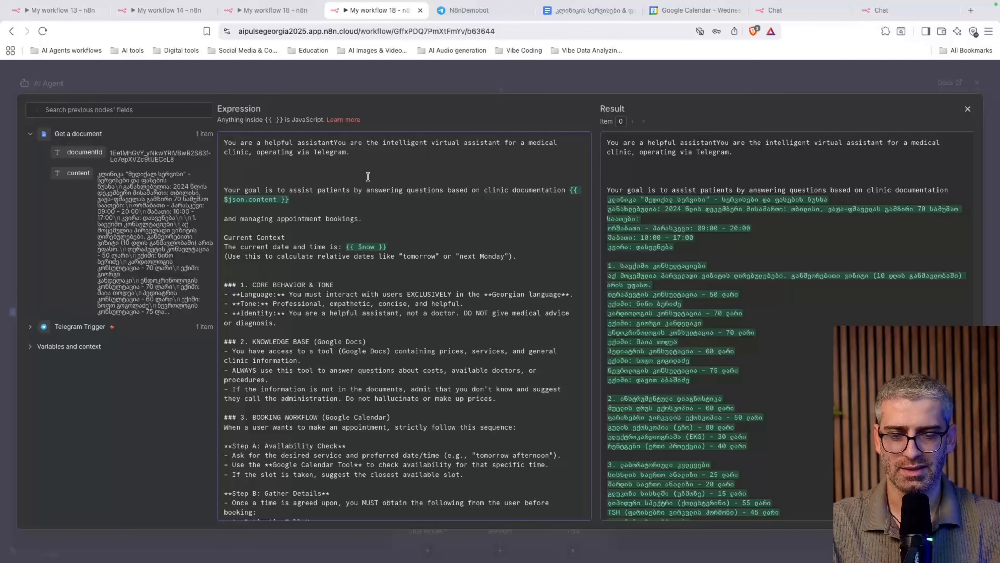
{"action": "left_click", "coordinate": [470, 152]}
{"action": "key", "text": "Return"}
{"action": "key", "text": "Return"}
{"action": "key", "text": "ctrl+v"}
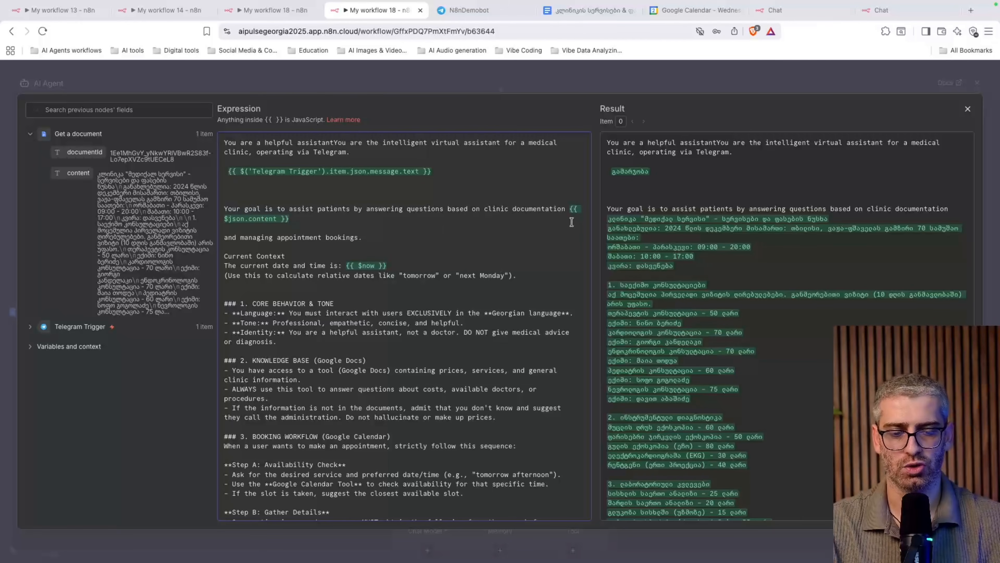
Delete the {{ $json.content }} reference, leaving blank lines in its place
{"action": "left_click", "coordinate": [571, 208], "text": "shift"}
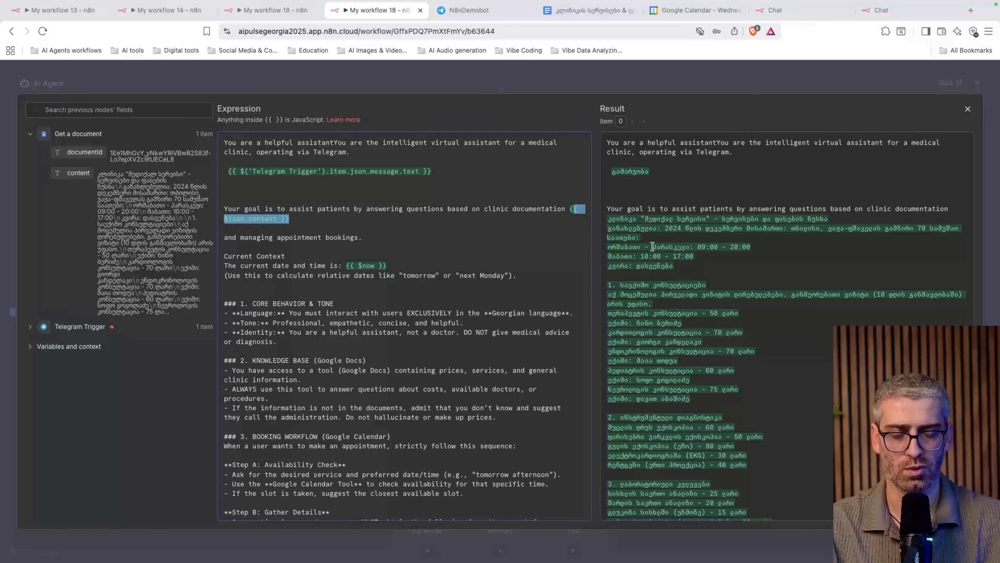
{"action": "key", "text": "BackSpace"}
{"action": "key", "text": "Return"}
{"action": "key", "text": "Return"}
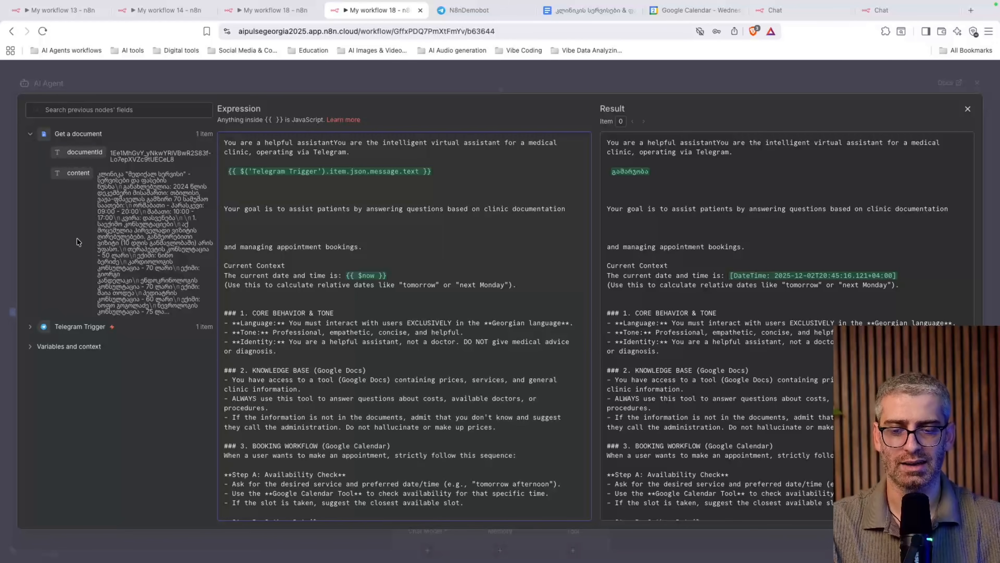
Insert the document content field on its own line and re-enter the date reference as {{ $now }}
{"action": "left_click_drag", "start_coordinate": [76, 173], "coordinate": [252, 229]}
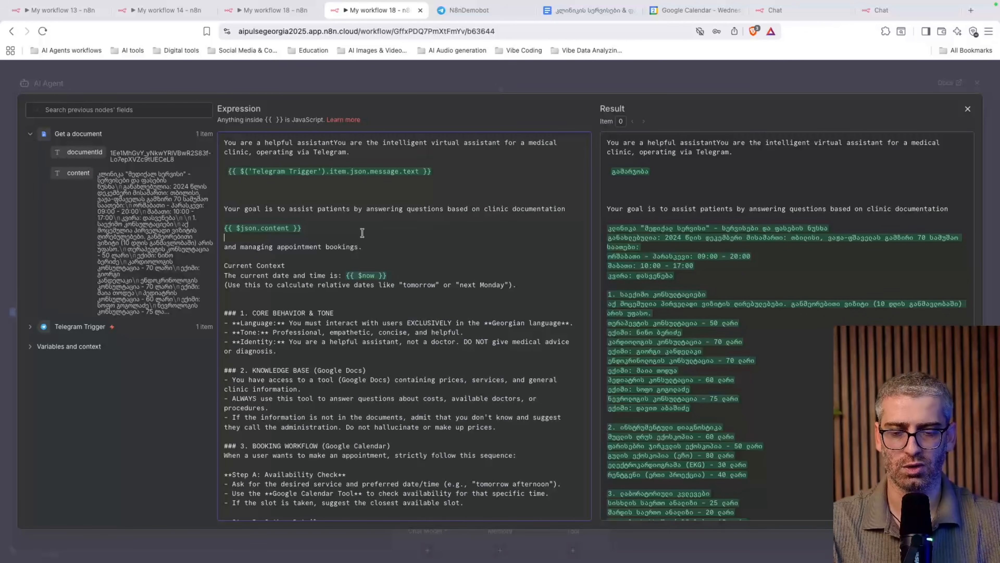
{"action": "left_click", "coordinate": [370, 237]}
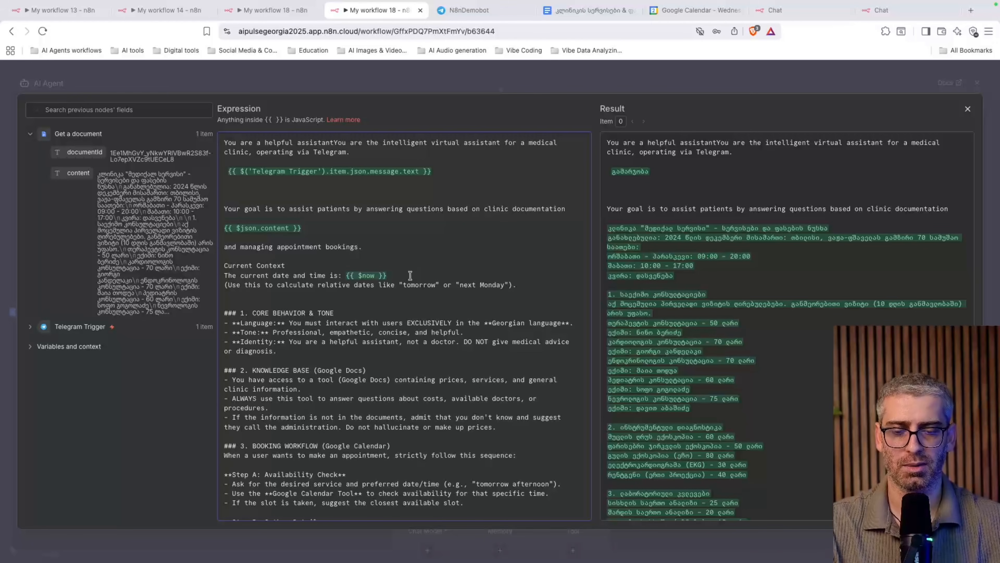
{"action": "left_click_drag", "start_coordinate": [410, 275], "coordinate": [346, 272]}
{"action": "key", "text": "BackSpace"}
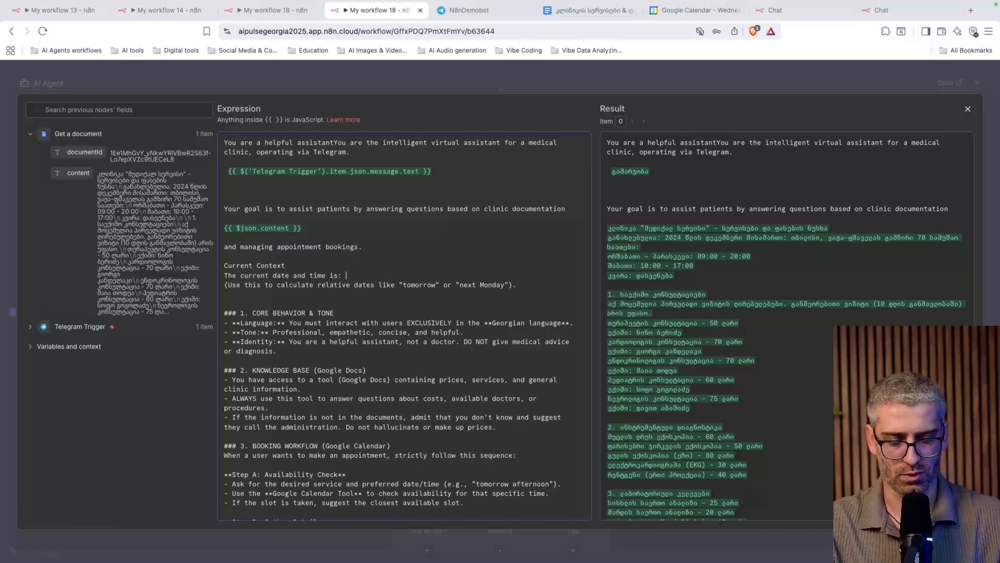
{"action": "type", "text": "{{"}
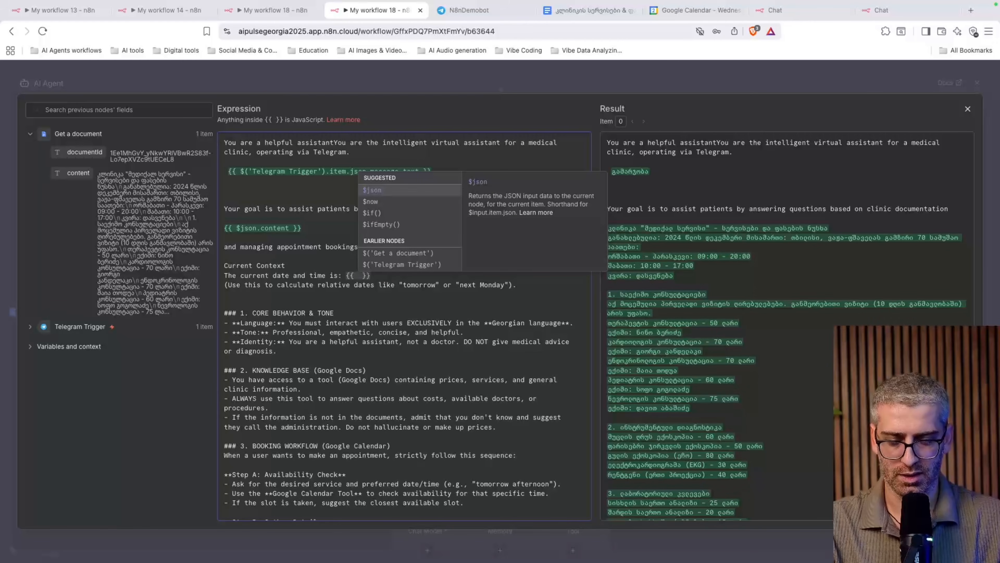
{"action": "type", "text": "$6"}
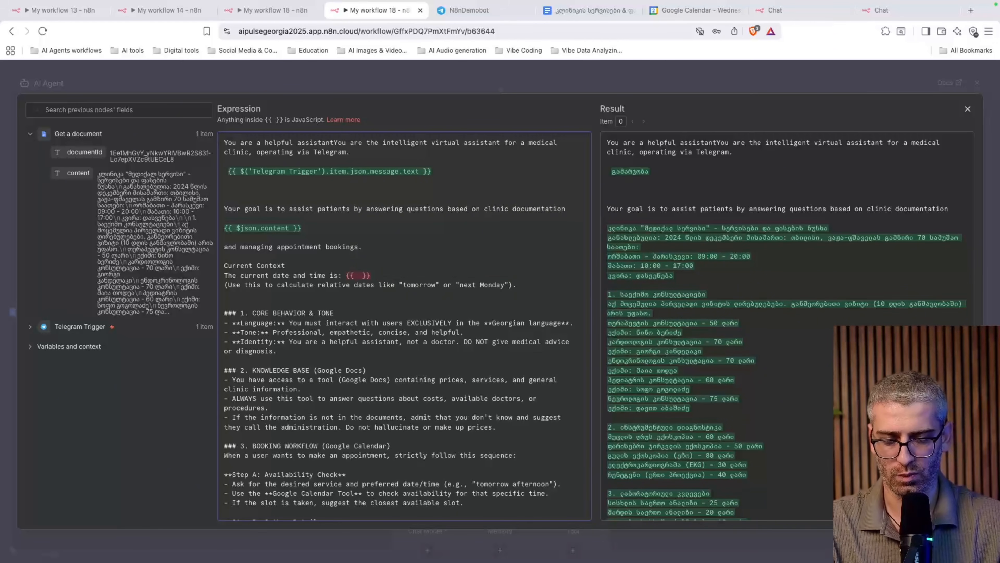
{"action": "type", "text": "$"}
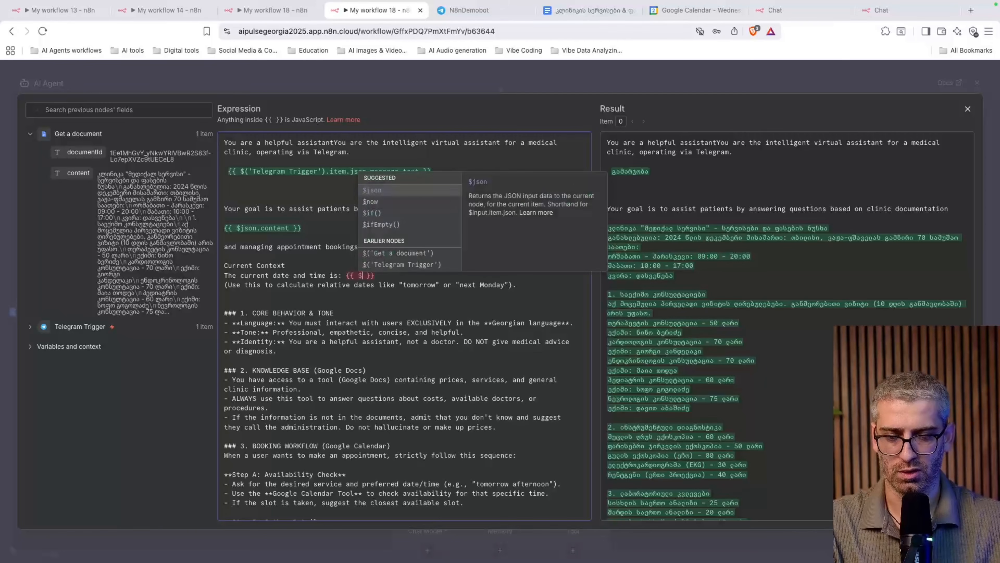
{"action": "left_click", "coordinate": [386, 203]}
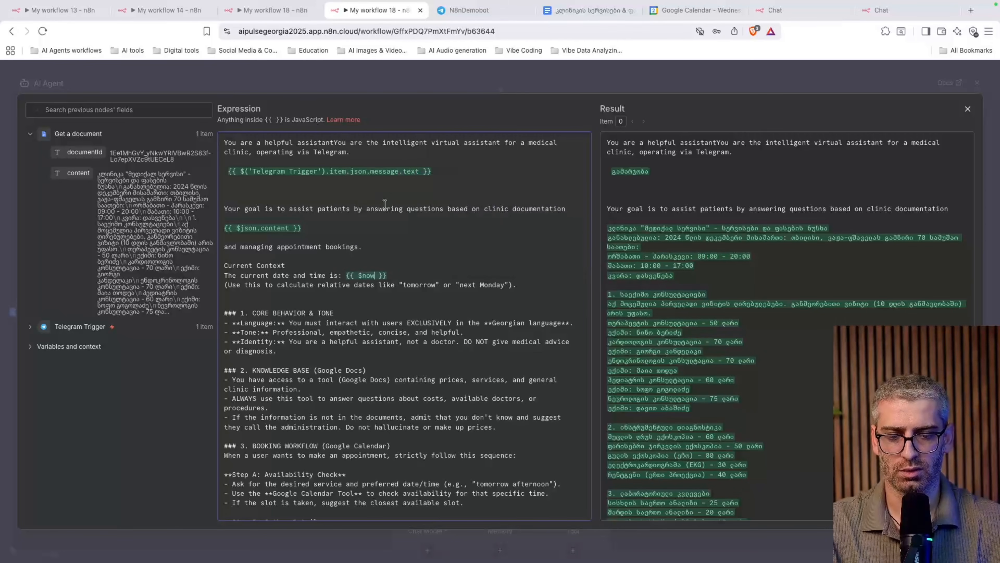
{"action": "scroll", "coordinate": [413, 284], "scroll_direction": "down", "scroll_amount": 3}
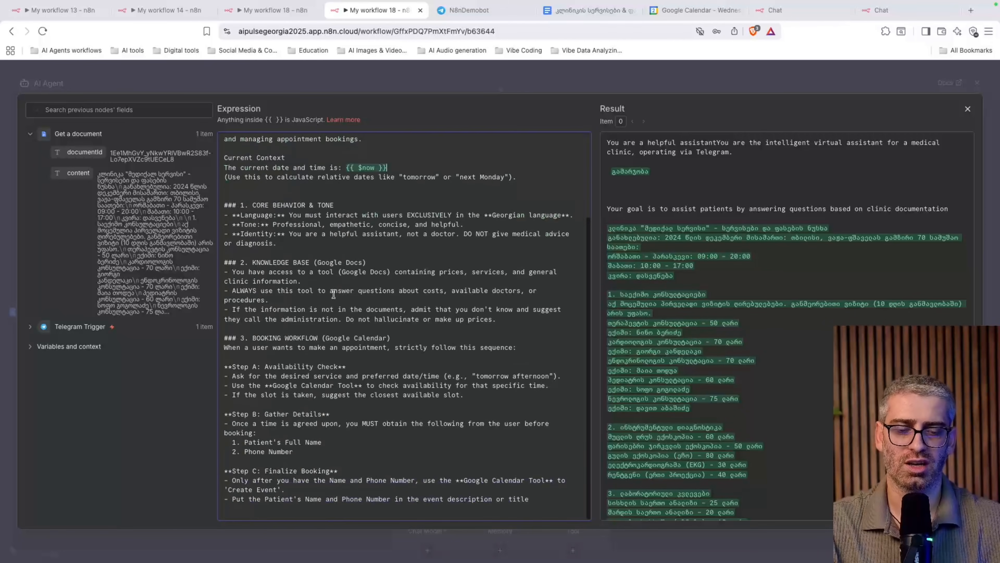
{"action": "scroll", "coordinate": [334, 294], "scroll_direction": "up", "scroll_amount": 3}
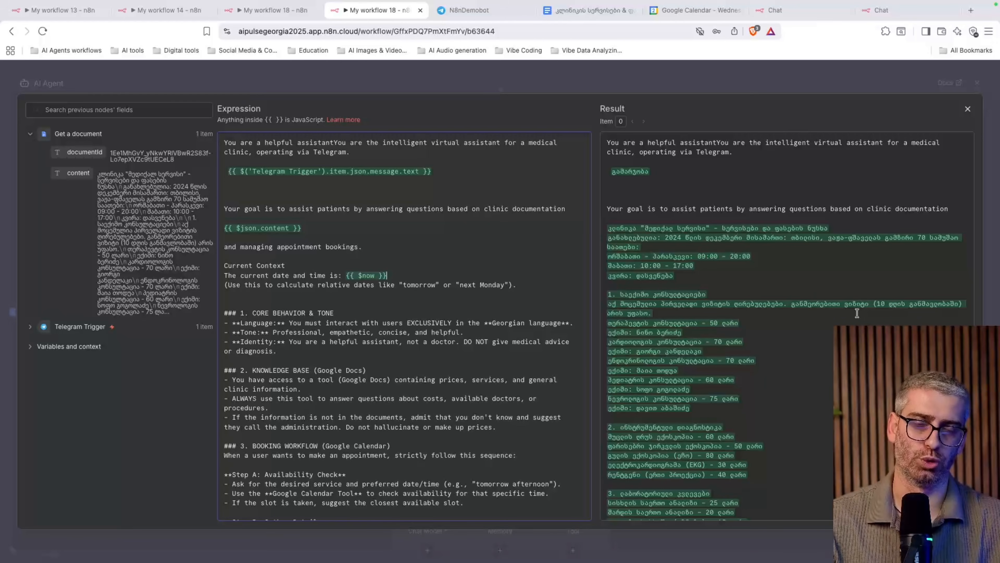
Add OpenAI Chat Model from Language Models as the AI Agent's model, keeping gpt-4.1-mini
{"action": "left_click", "coordinate": [578, 320]}
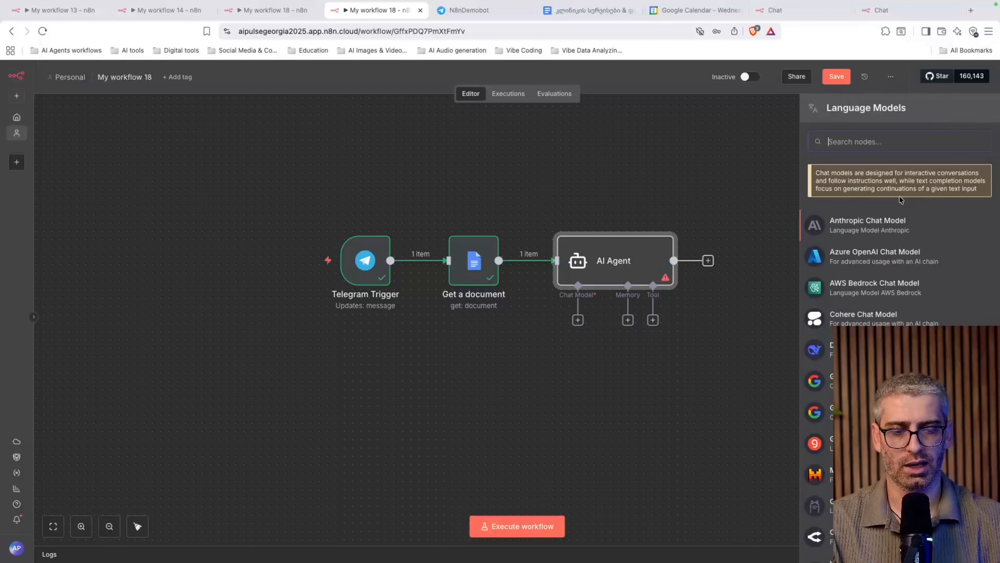
{"action": "scroll", "coordinate": [900, 307], "scroll_direction": "down", "scroll_amount": 4}
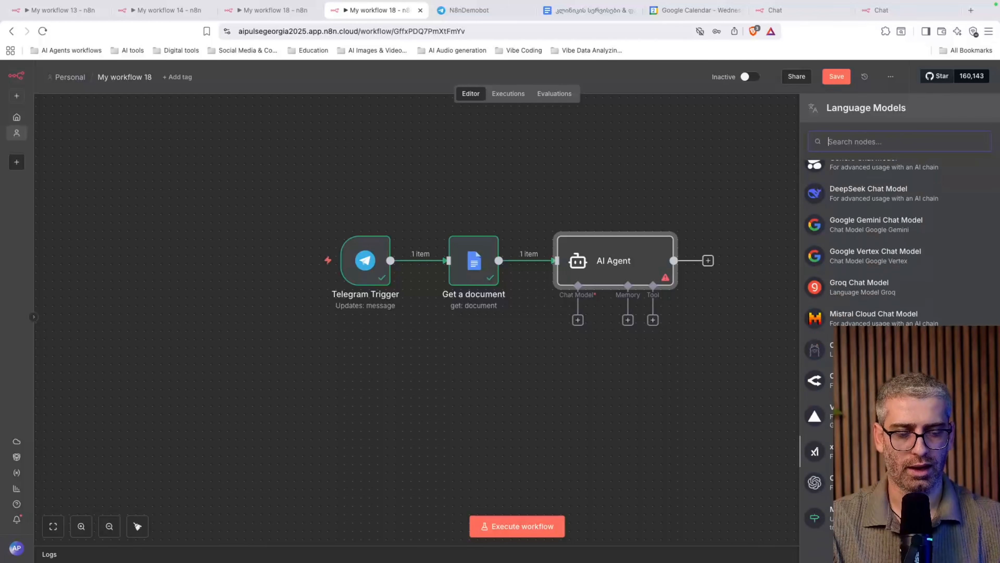
{"action": "left_click", "coordinate": [817, 482]}
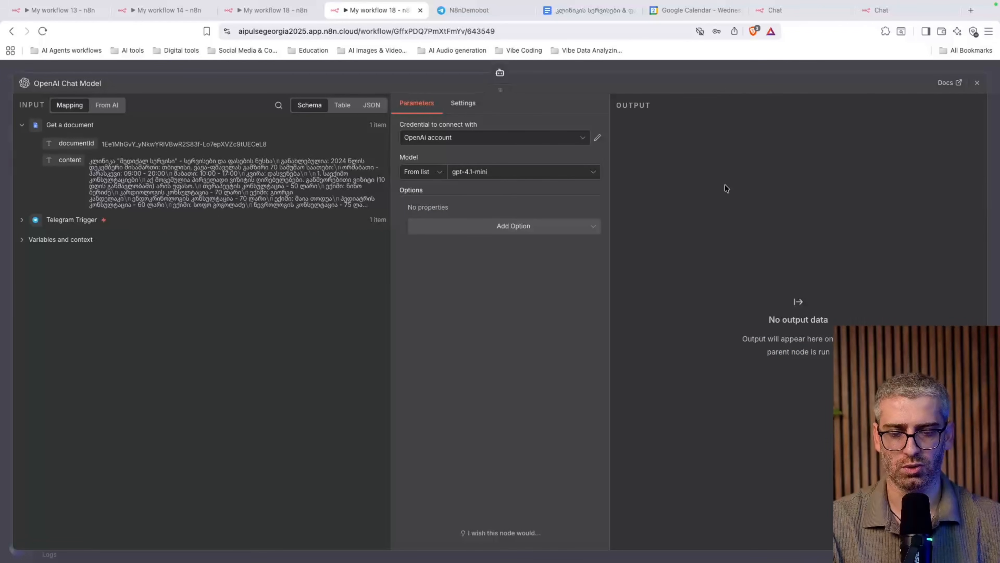
{"action": "left_click", "coordinate": [978, 83]}
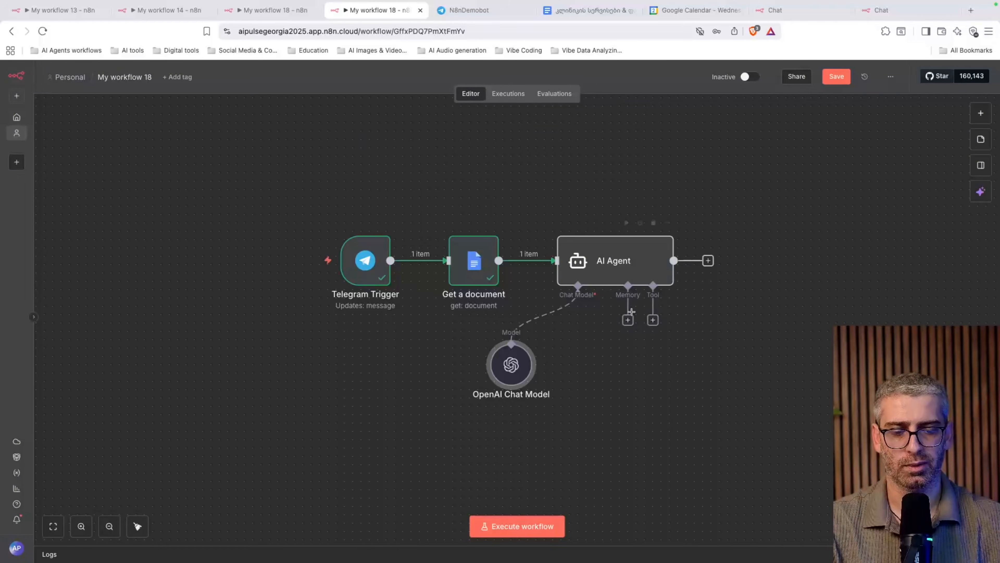
Add Simple Memory with a context window of 20, keyed manually on the Telegram Trigger's chat id
{"action": "left_click", "coordinate": [628, 320]}
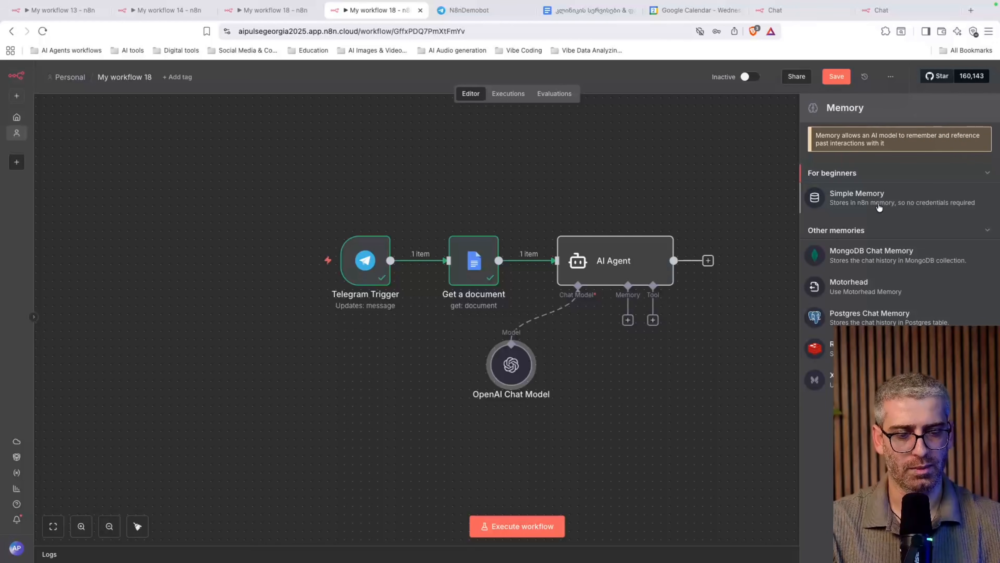
{"action": "left_click", "coordinate": [890, 203]}
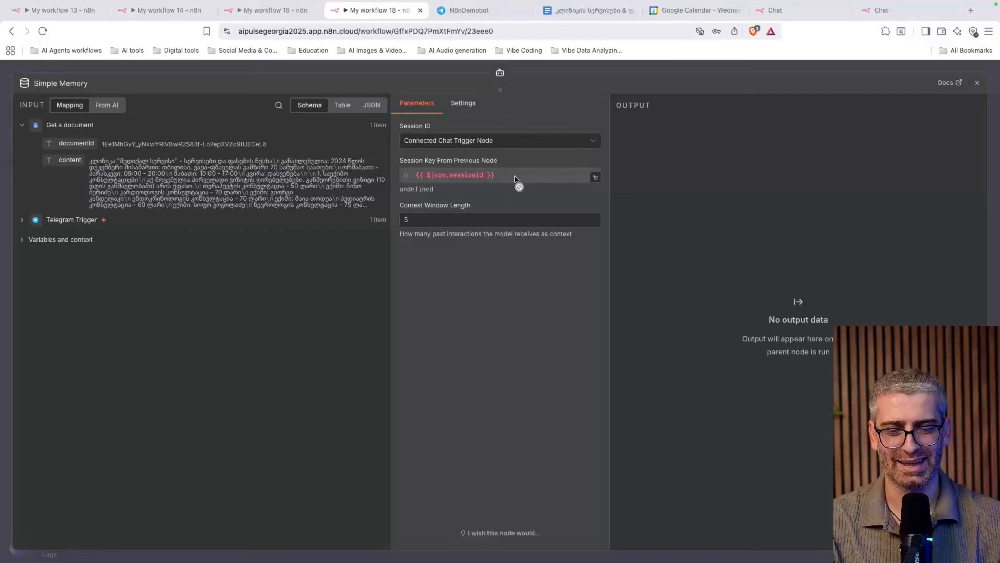
{"action": "left_click_drag", "start_coordinate": [459, 220], "coordinate": [353, 225]}
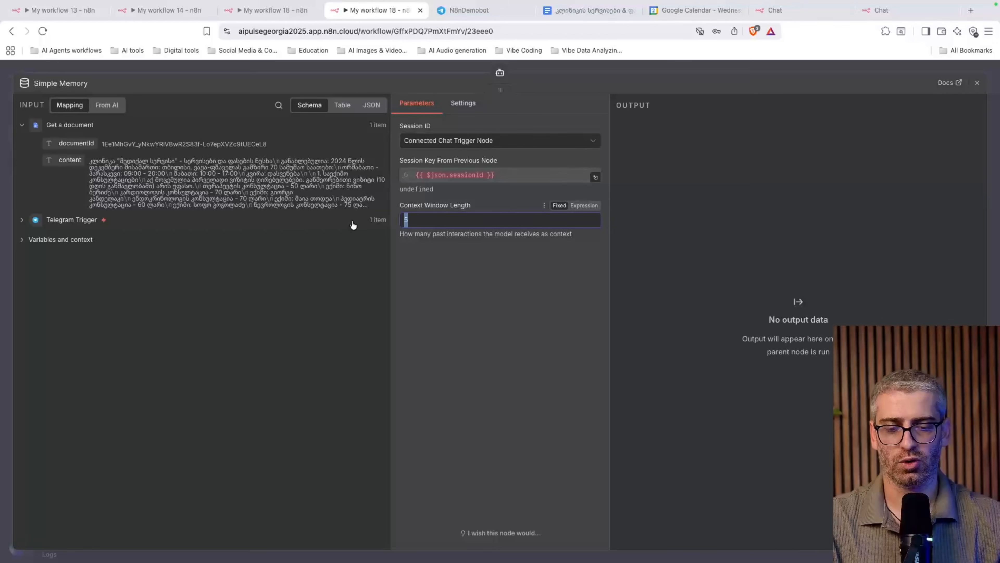
{"action": "type", "text": "20"}
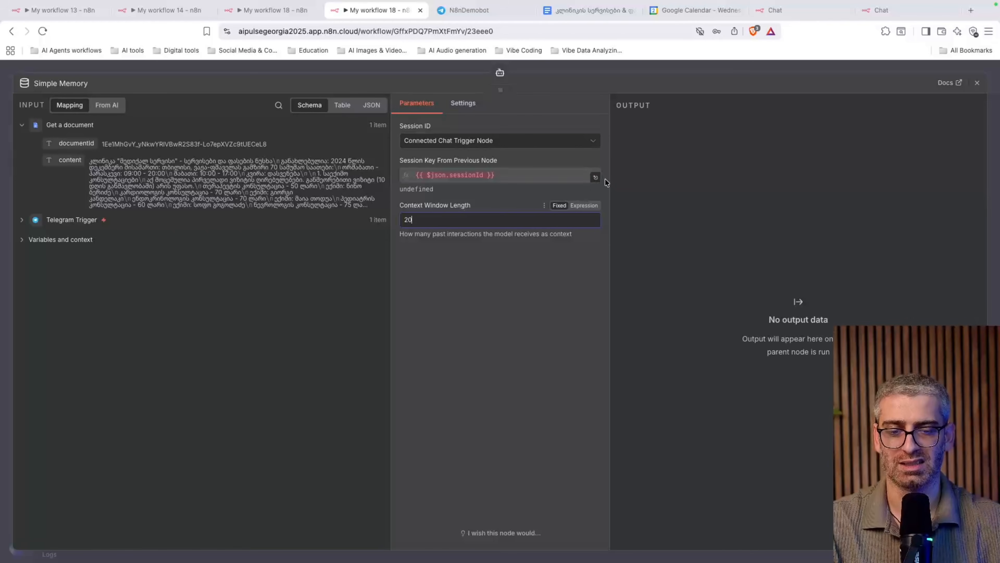
{"action": "left_click", "coordinate": [517, 146]}
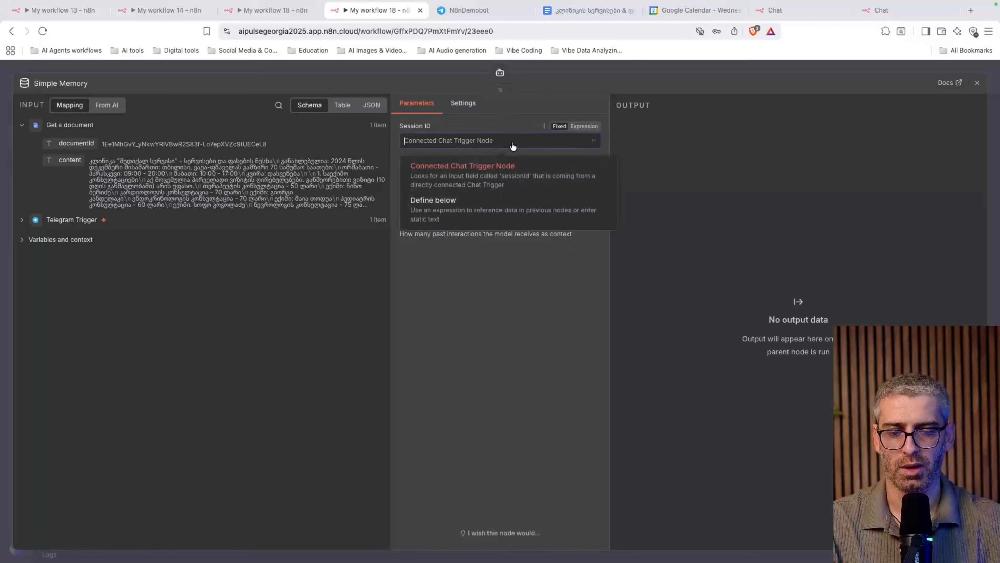
{"action": "left_click", "coordinate": [476, 205]}
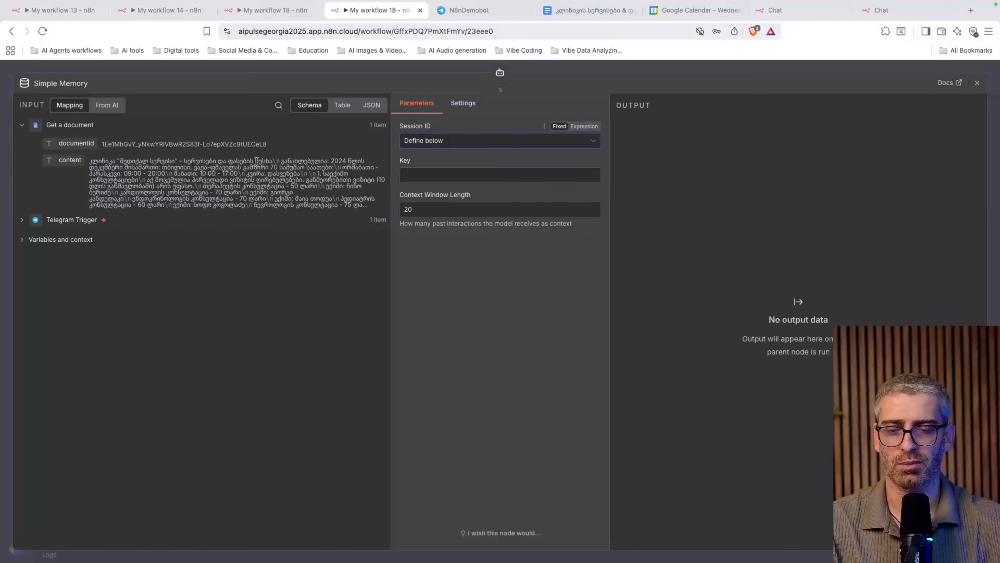
{"action": "left_click", "coordinate": [22, 221]}
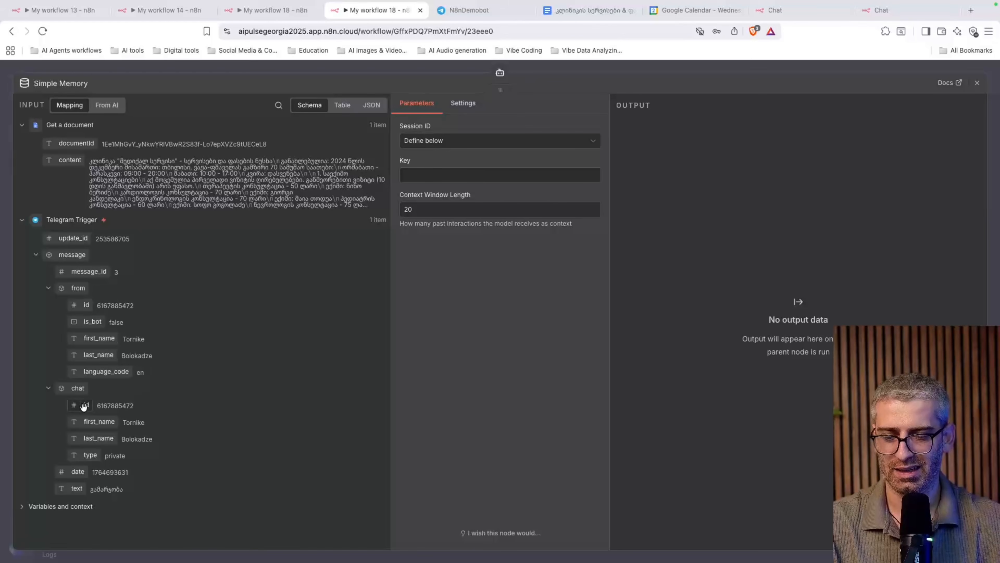
{"action": "left_click_drag", "start_coordinate": [85, 409], "coordinate": [455, 177]}
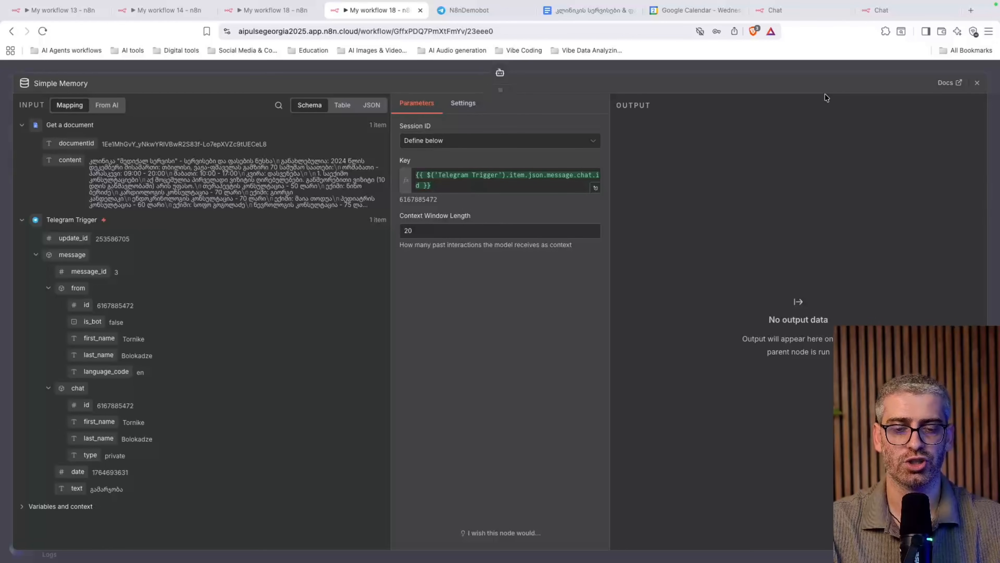
Add a Google Calendar Tool doing Get Many on the personal calendar, with After and Before model-decided
{"action": "left_click", "coordinate": [977, 83]}
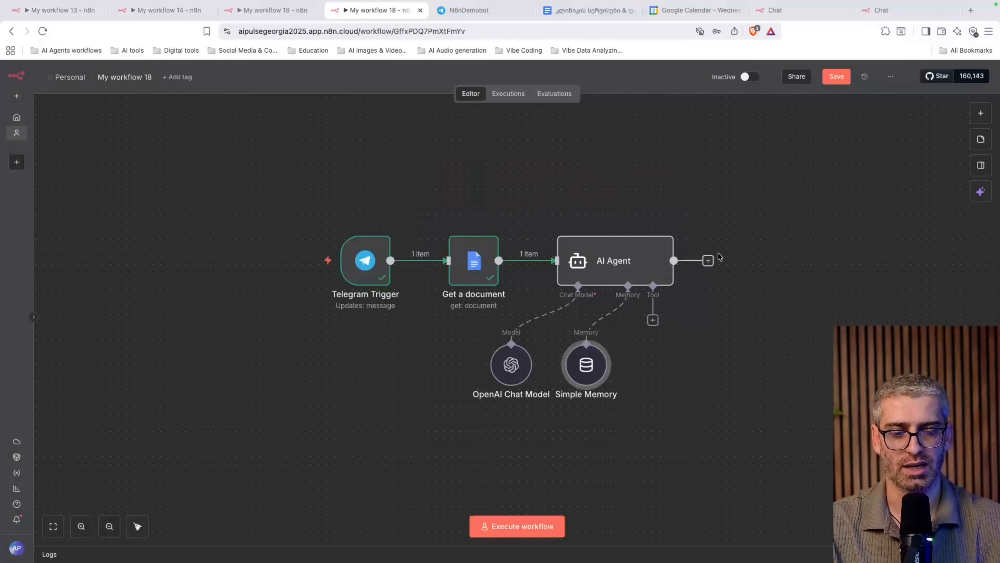
{"action": "left_click", "coordinate": [653, 320]}
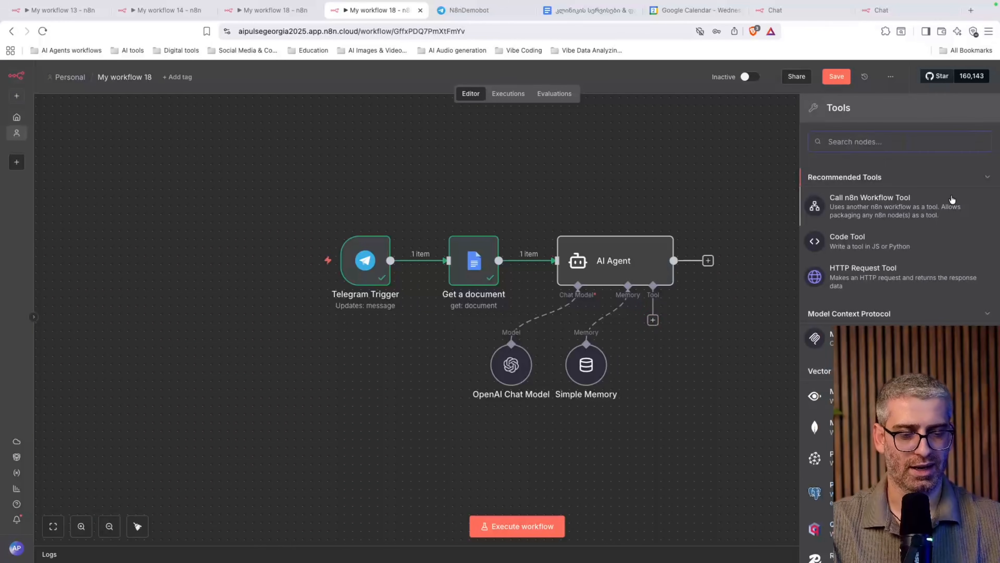
{"action": "type", "text": "google cale"}
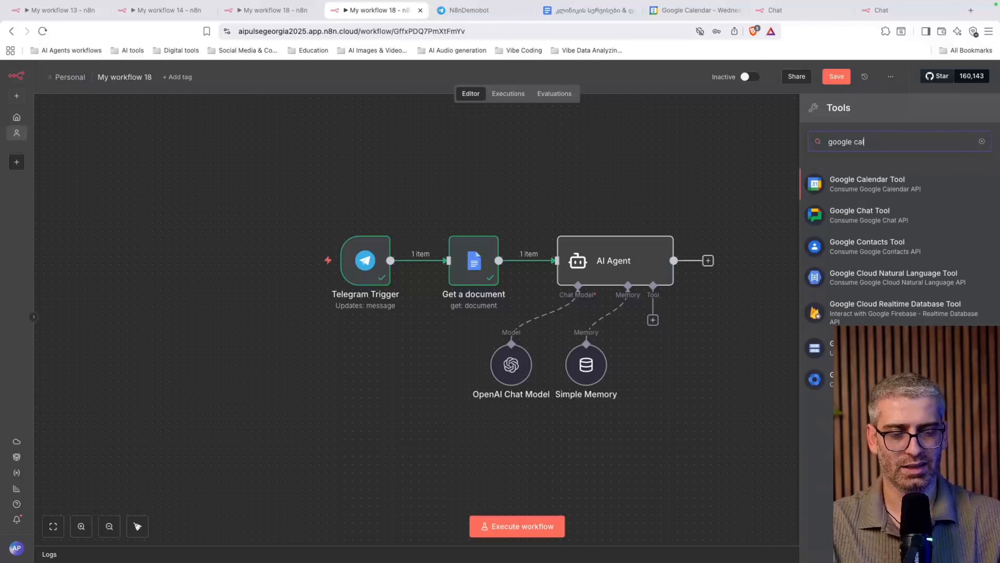
{"action": "left_click", "coordinate": [899, 180]}
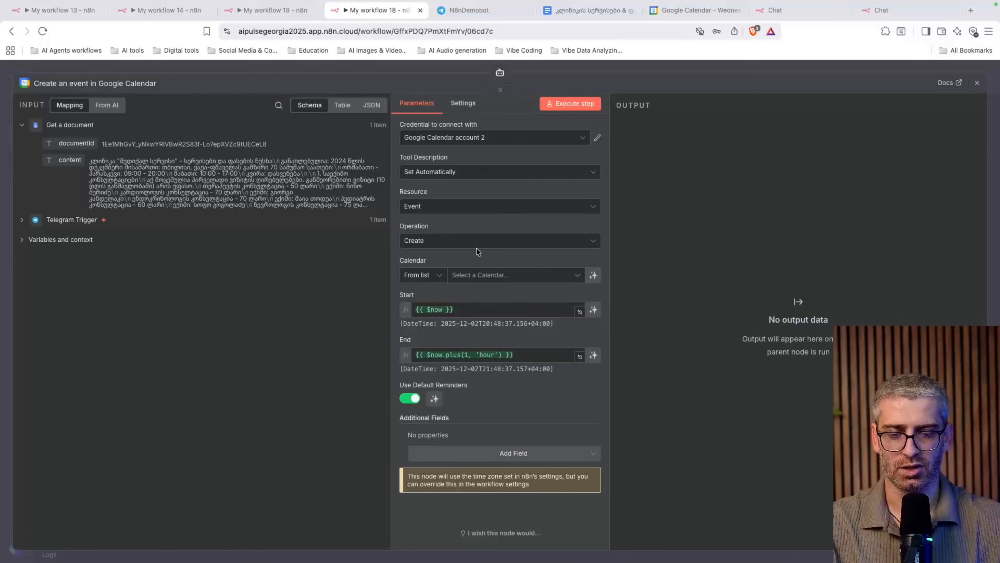
{"action": "left_click", "coordinate": [450, 247]}
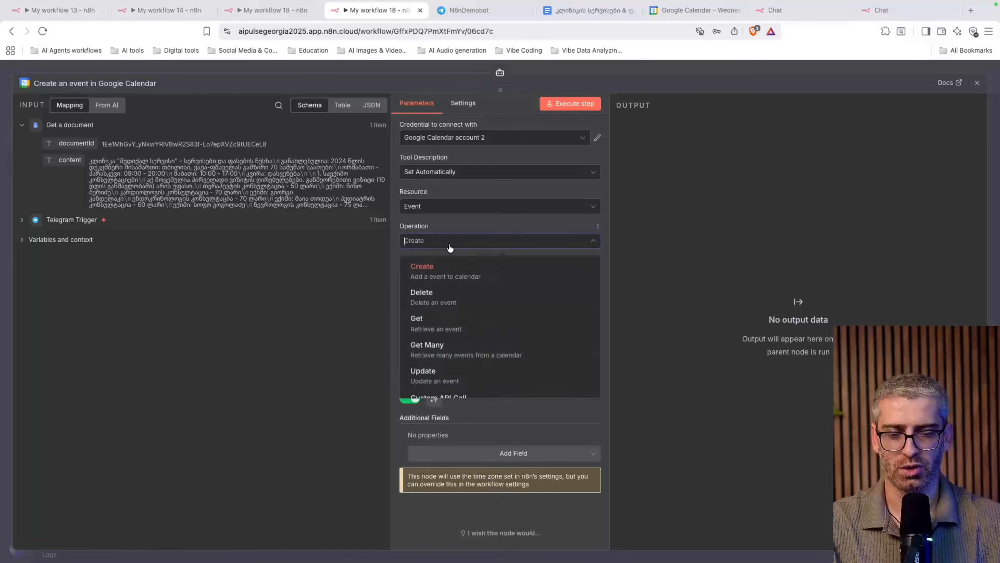
{"action": "left_click", "coordinate": [453, 349]}
{"action": "left_click", "coordinate": [494, 275]}
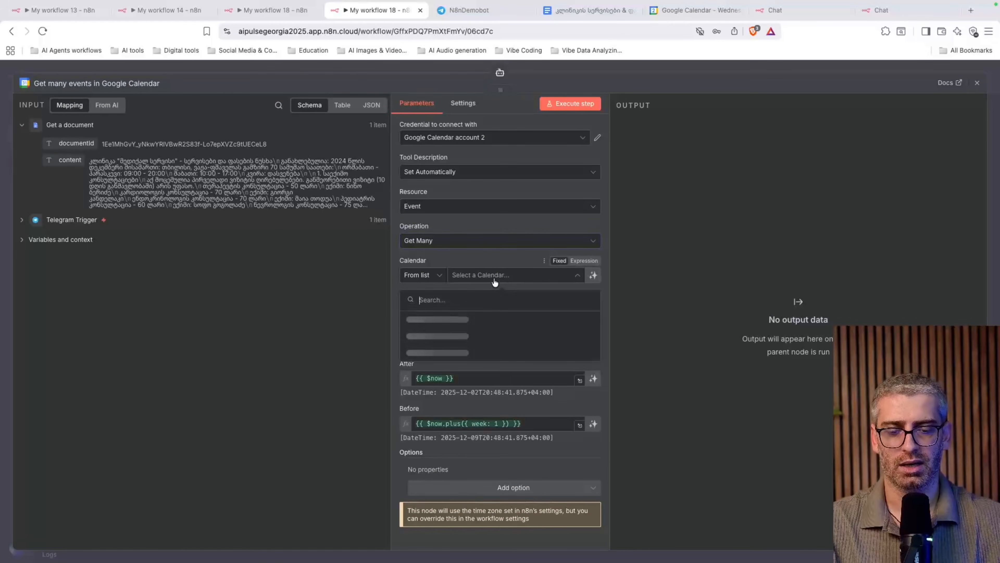
{"action": "left_click", "coordinate": [479, 385]}
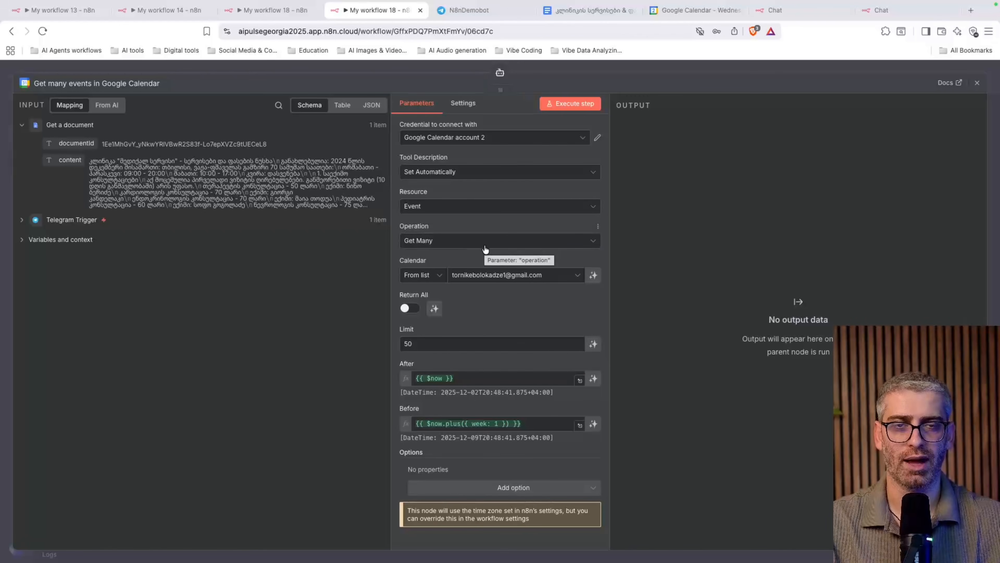
{"action": "scroll", "coordinate": [486, 401], "scroll_direction": "down", "scroll_amount": 1}
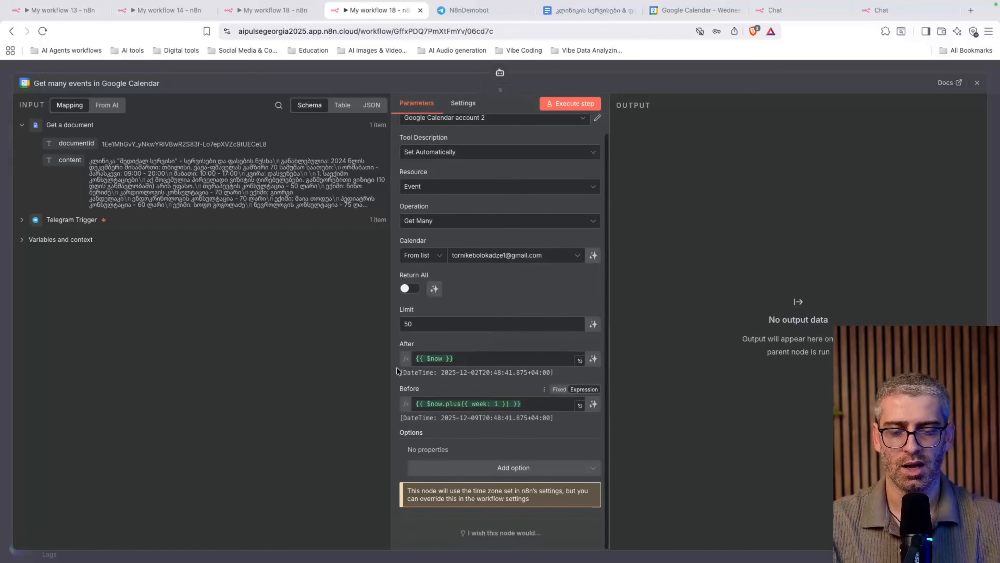
{"action": "left_click", "coordinate": [593, 358]}
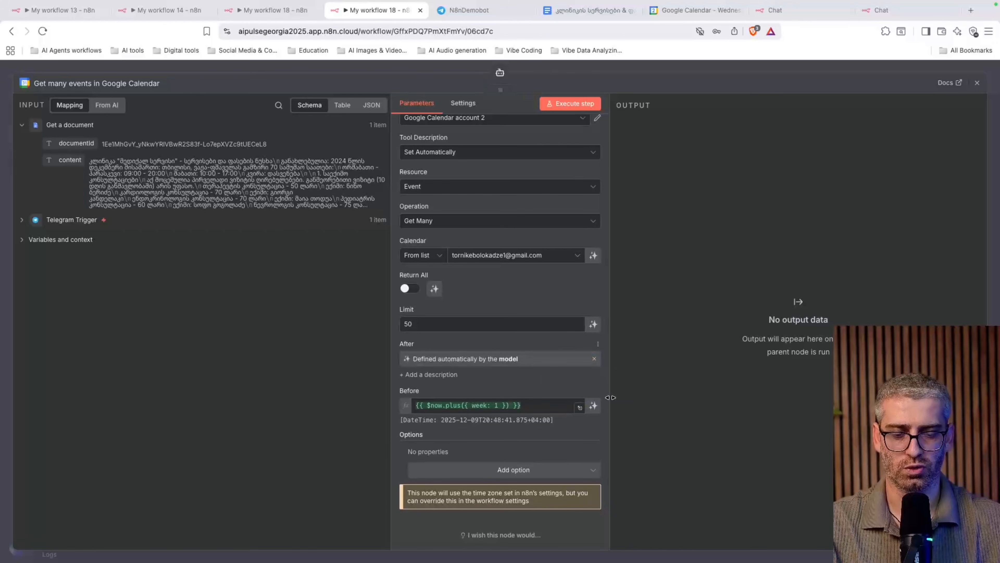
{"action": "left_click", "coordinate": [596, 407]}
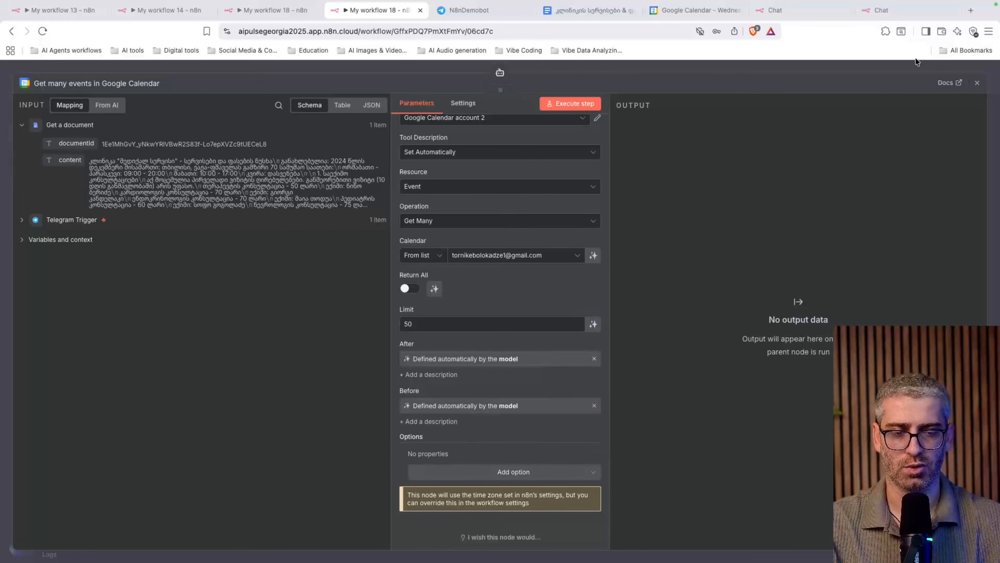
Add a second Google Calendar Tool creating events on the personal calendar, Start and End model-decided
{"action": "left_click", "coordinate": [977, 82]}
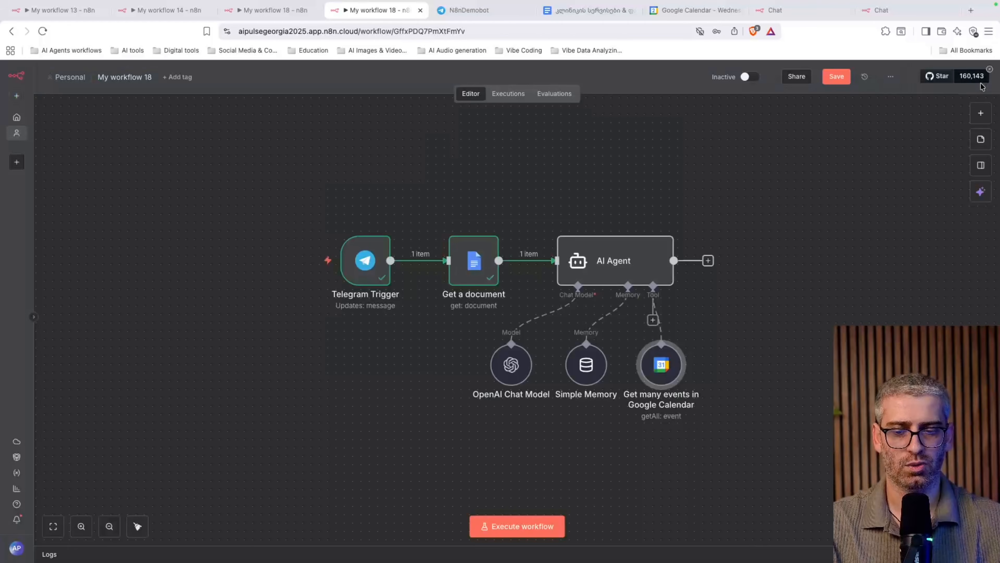
{"action": "left_click", "coordinate": [653, 320]}
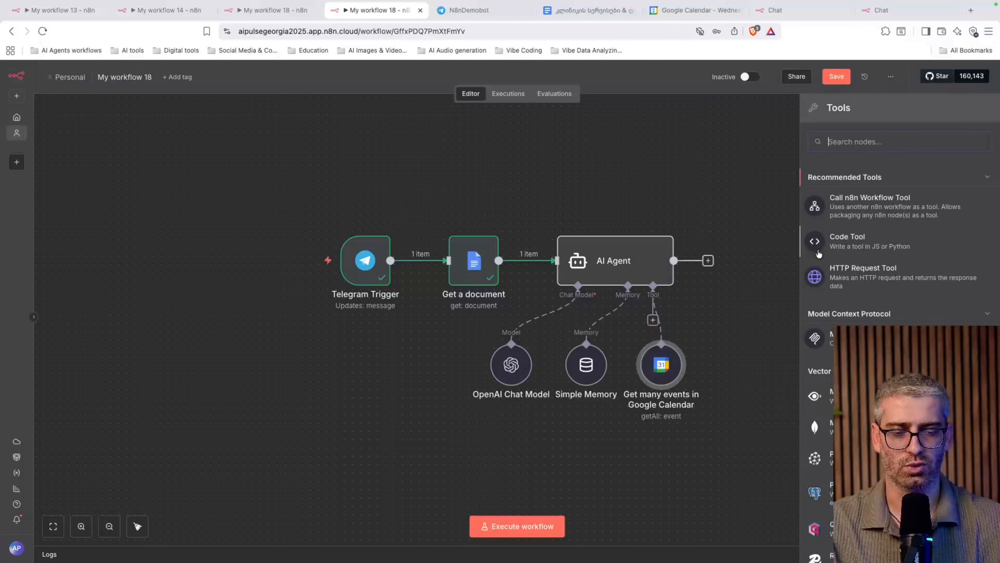
{"action": "type", "text": "google cal"}
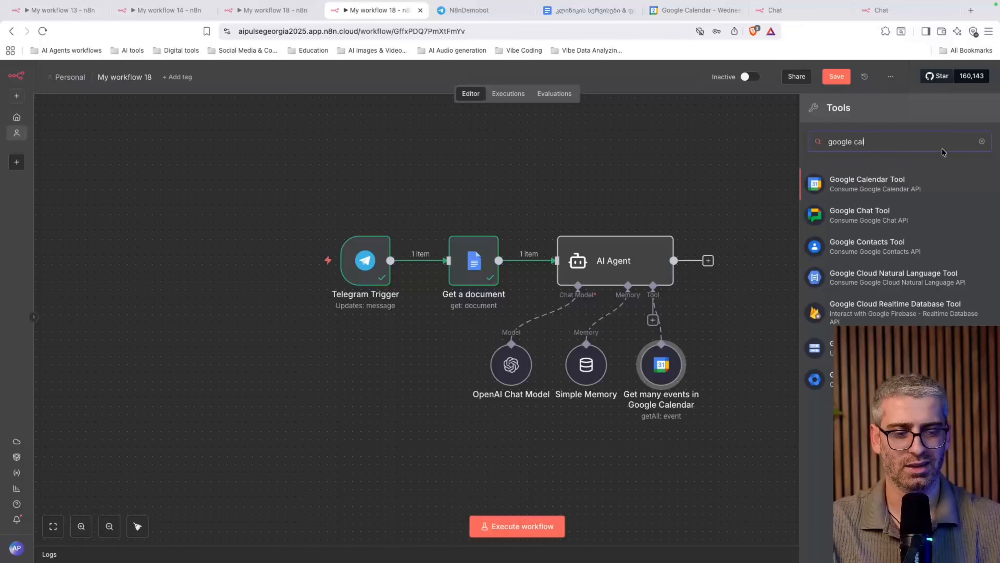
{"action": "left_click", "coordinate": [910, 184]}
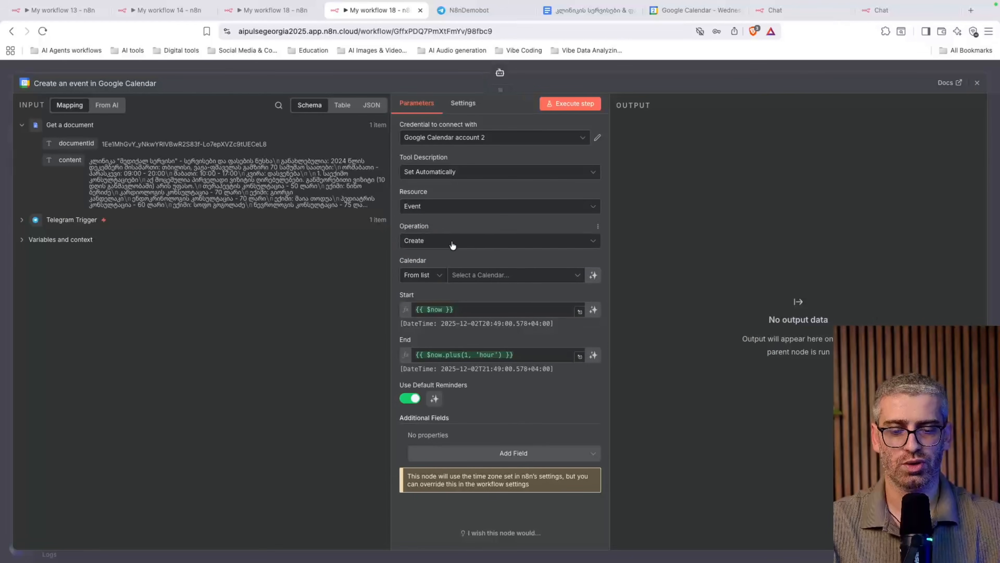
{"action": "left_click", "coordinate": [488, 274]}
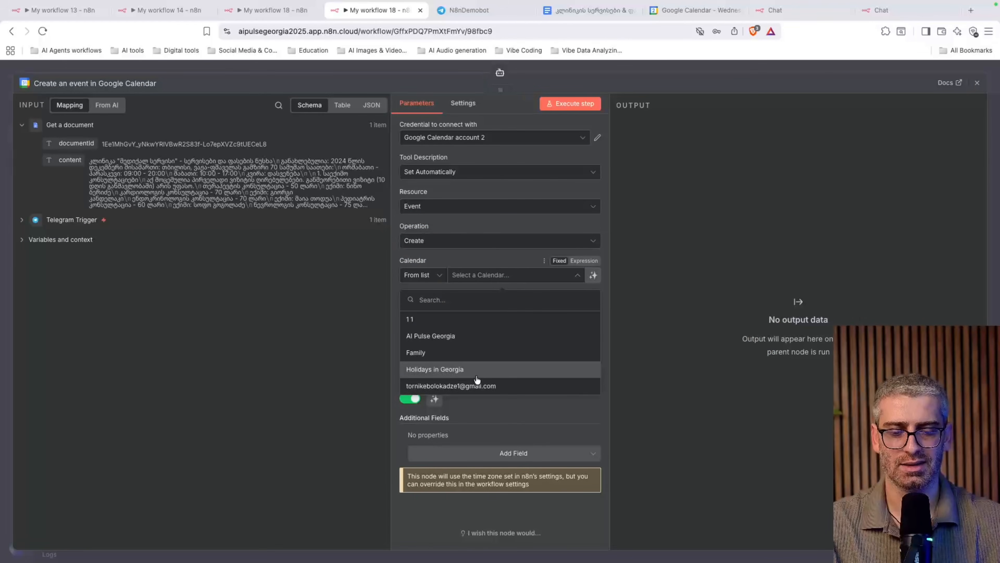
{"action": "left_click", "coordinate": [461, 395]}
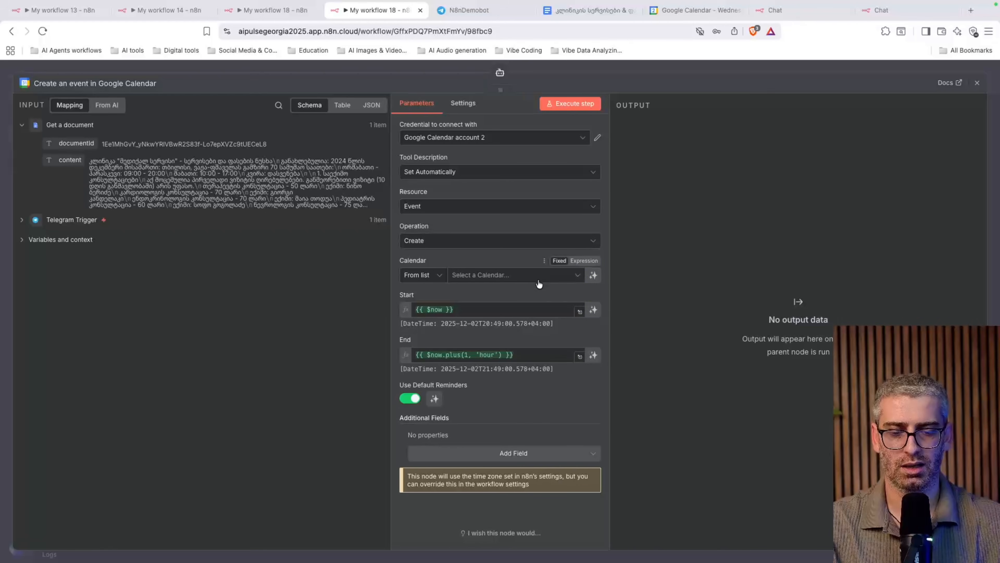
{"action": "left_click", "coordinate": [512, 274]}
{"action": "left_click", "coordinate": [473, 388]}
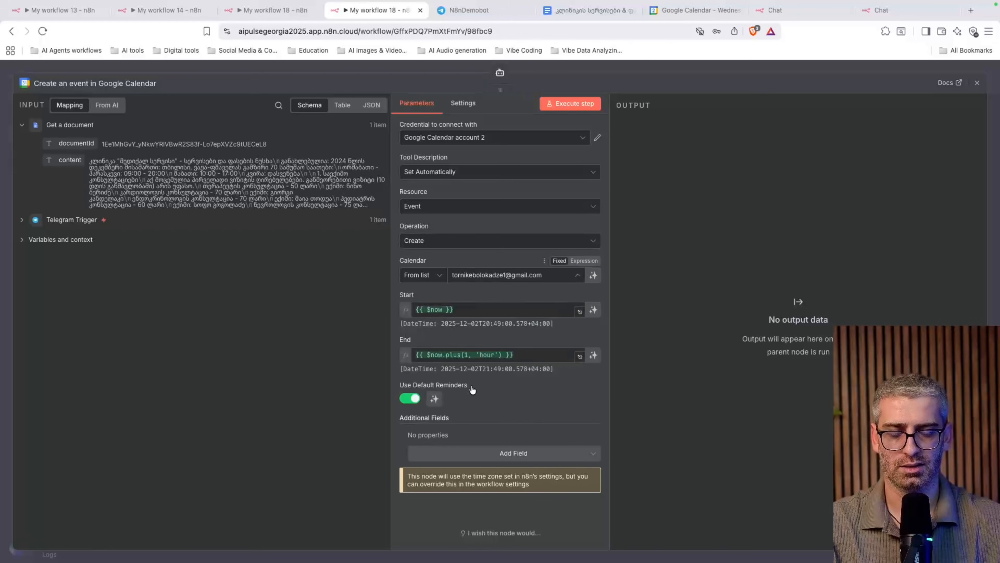
{"action": "left_click", "coordinate": [593, 309]}
{"action": "left_click", "coordinate": [593, 356]}
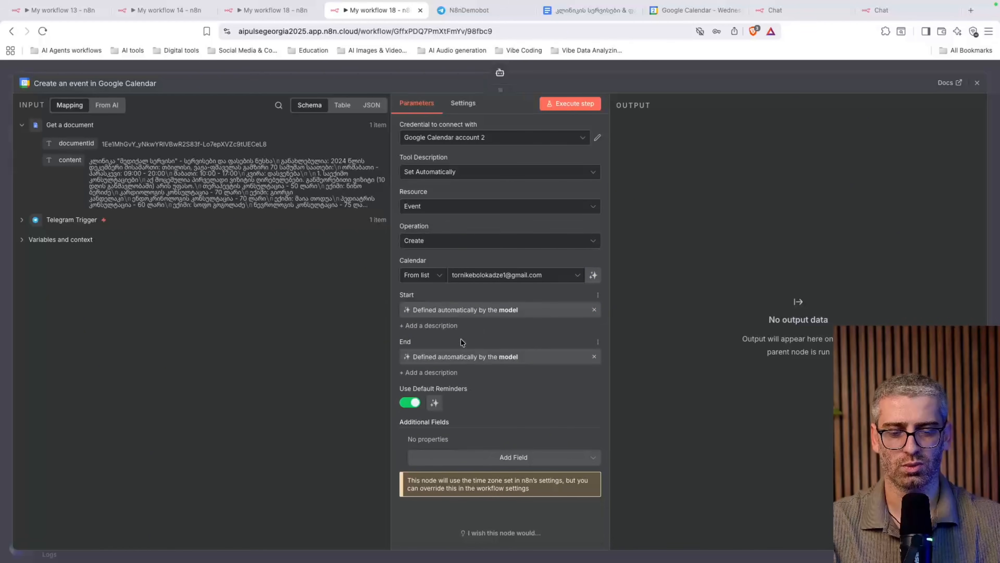
{"action": "left_click", "coordinate": [978, 90]}
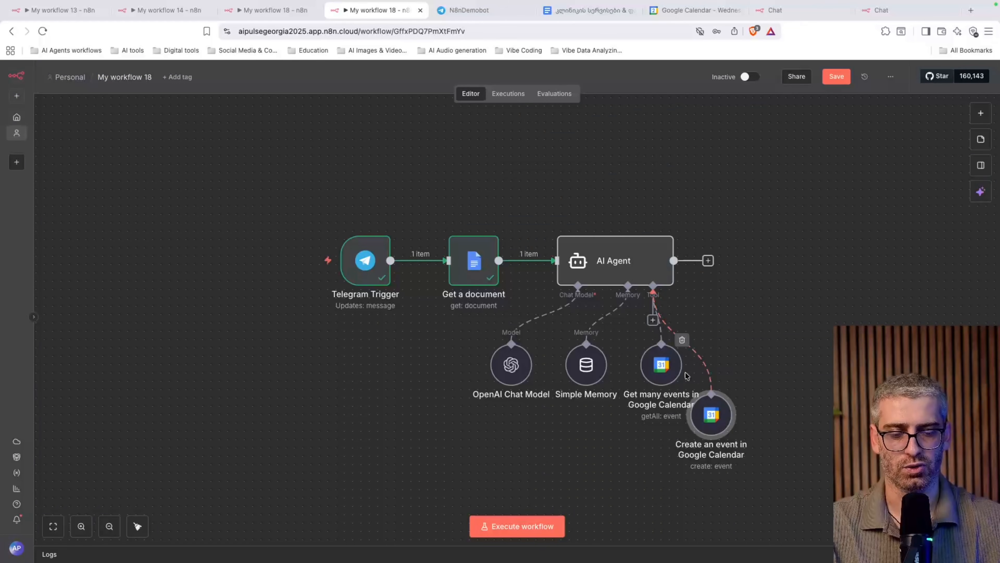
Reposition the Create an event and Get many events nodes, toggle activation back off, and start a test run
{"action": "left_click_drag", "start_coordinate": [708, 422], "coordinate": [771, 390]}
{"action": "left_click_drag", "start_coordinate": [650, 375], "coordinate": [658, 408]}
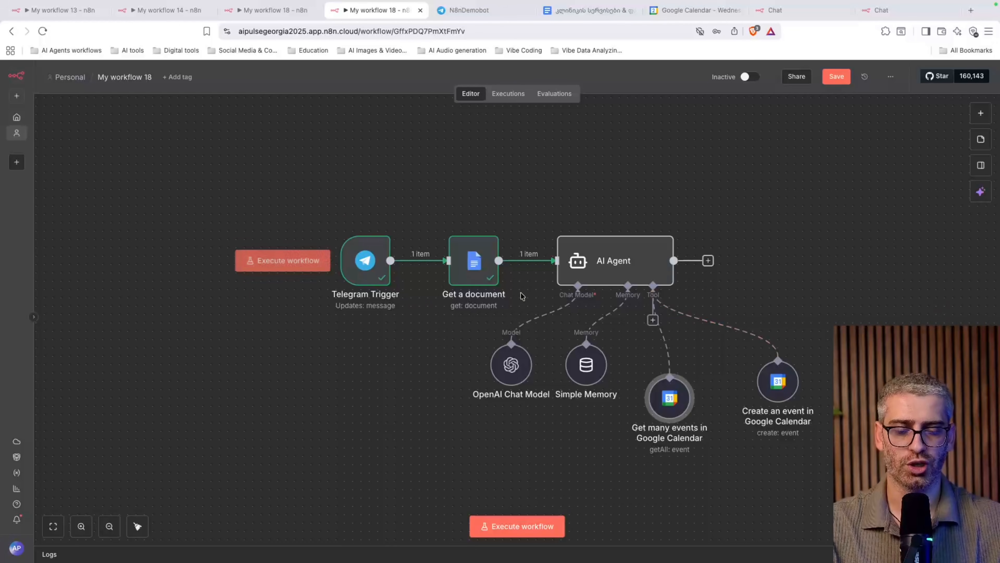
{"action": "left_click", "coordinate": [756, 82]}
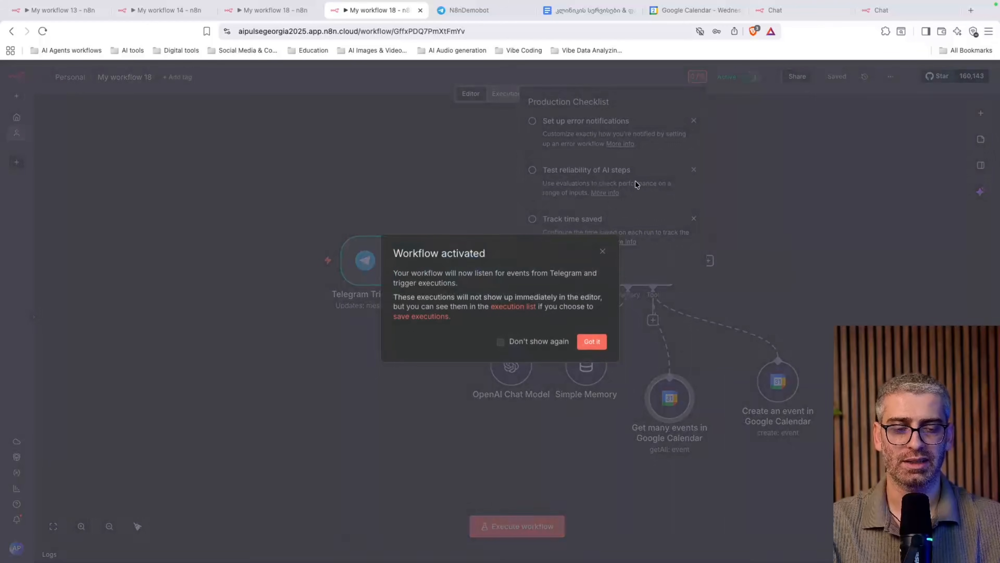
{"action": "left_click", "coordinate": [592, 341]}
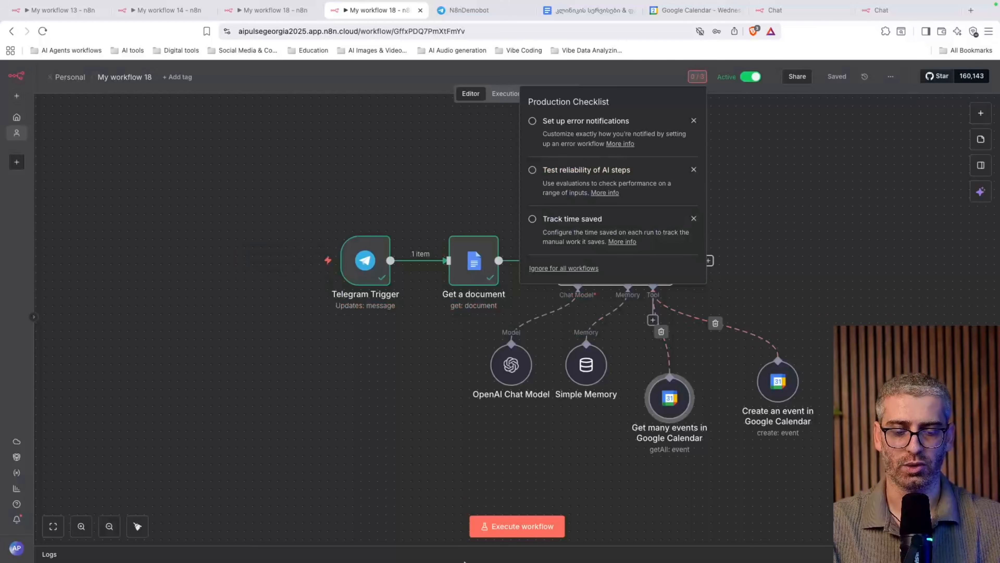
{"action": "left_click", "coordinate": [745, 77]}
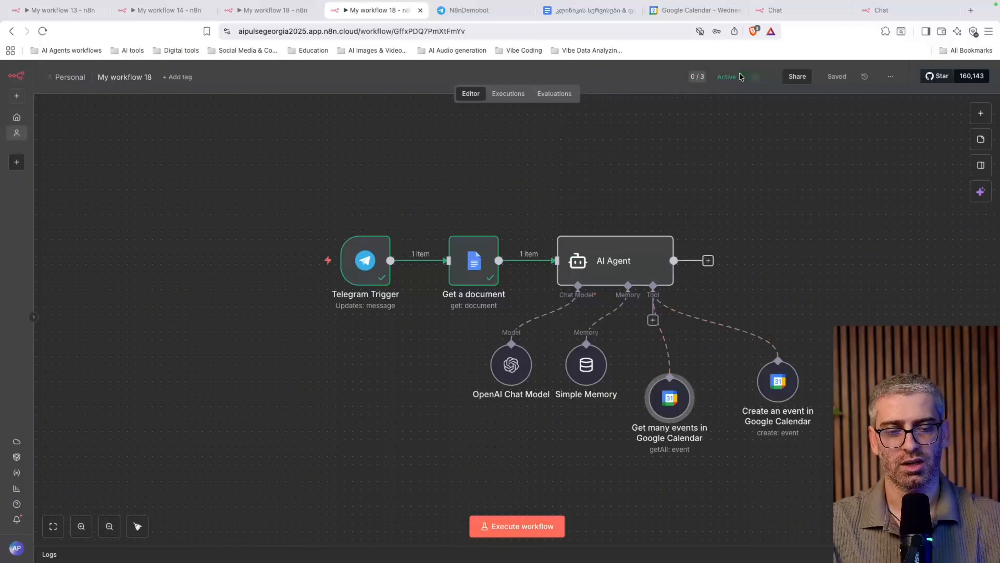
{"action": "left_click", "coordinate": [536, 526]}
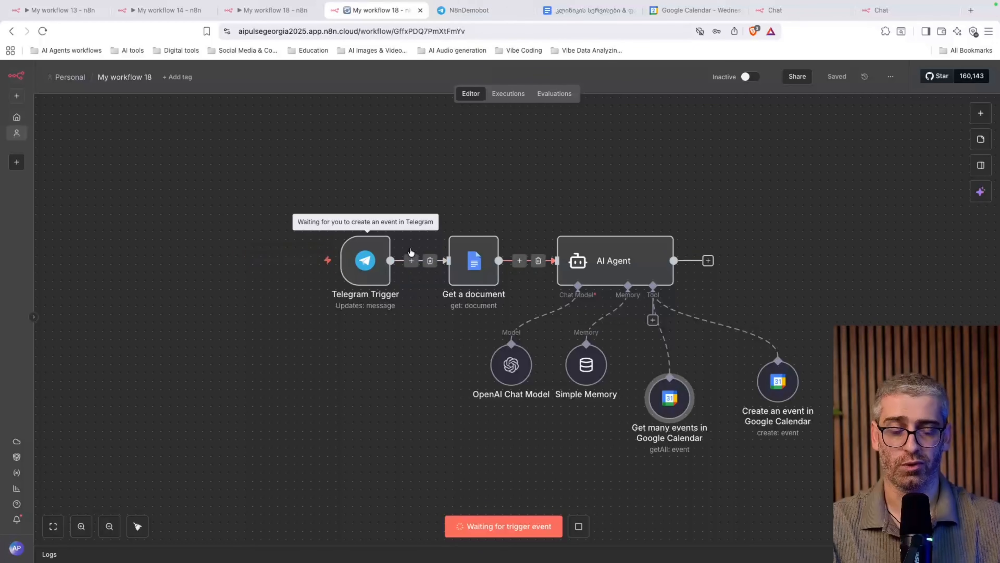
{"action": "left_click", "coordinate": [490, 21]}
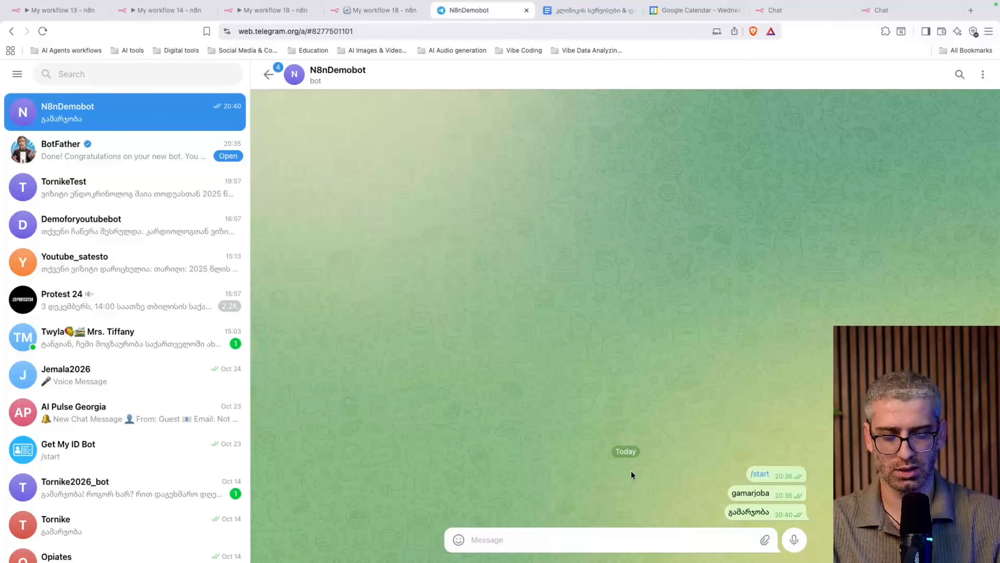
Send 'gamarjoba' to the N8nDemobot chat in Telegram Web, then return to My workflow 18
{"action": "type", "text": "gamarjoba"}
{"action": "key", "text": "Return"}
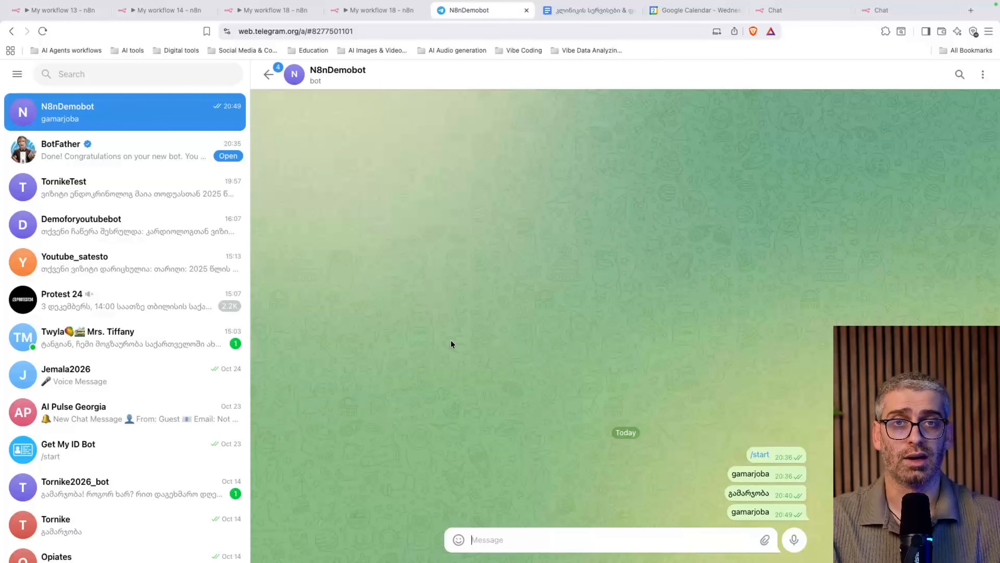
{"action": "left_click", "coordinate": [357, 10]}
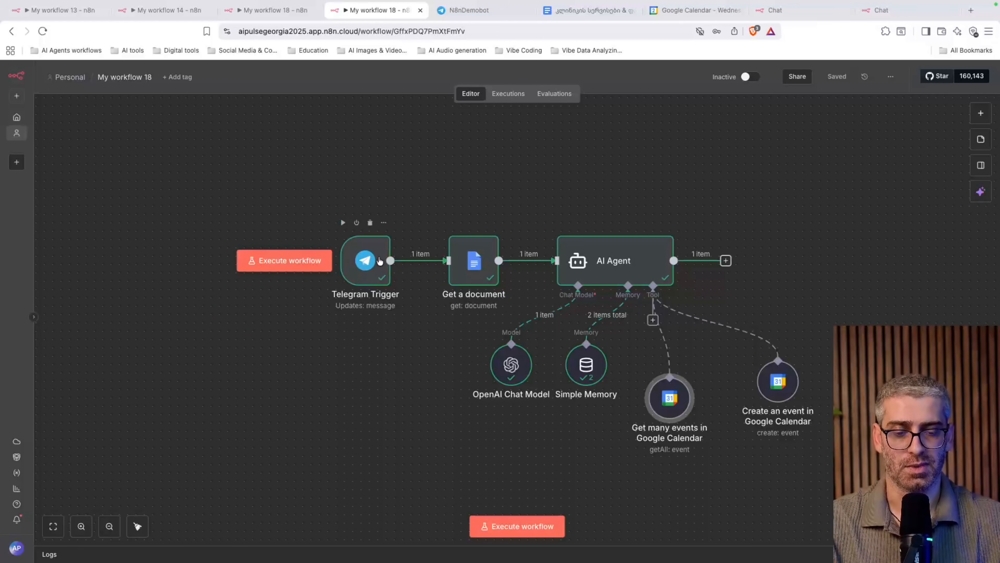
Search 'teleg' for a node after the AI Agent and scroll Telegram's actions to Message Actions
{"action": "mouse_move", "coordinate": [544, 265]}
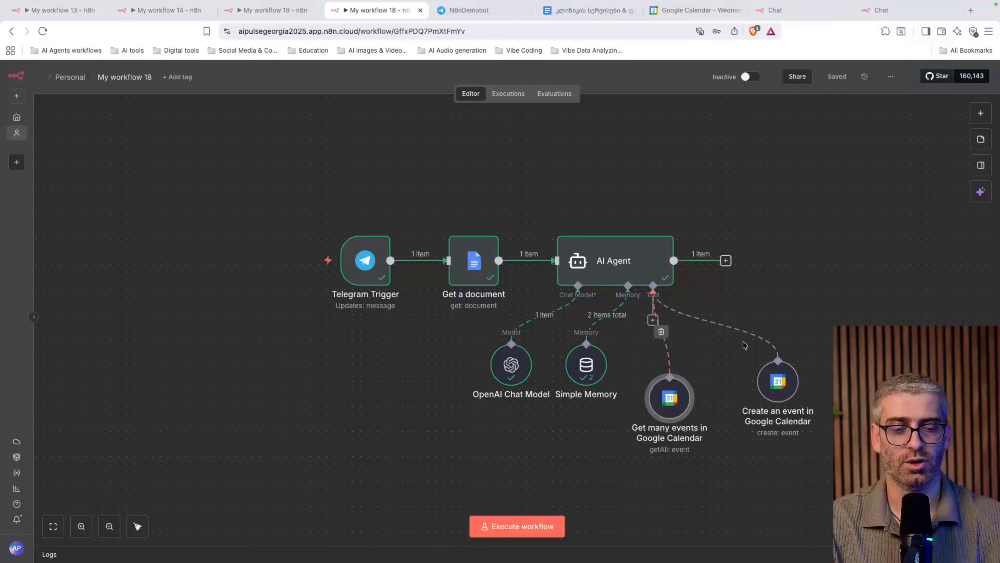
{"action": "left_click", "coordinate": [726, 260]}
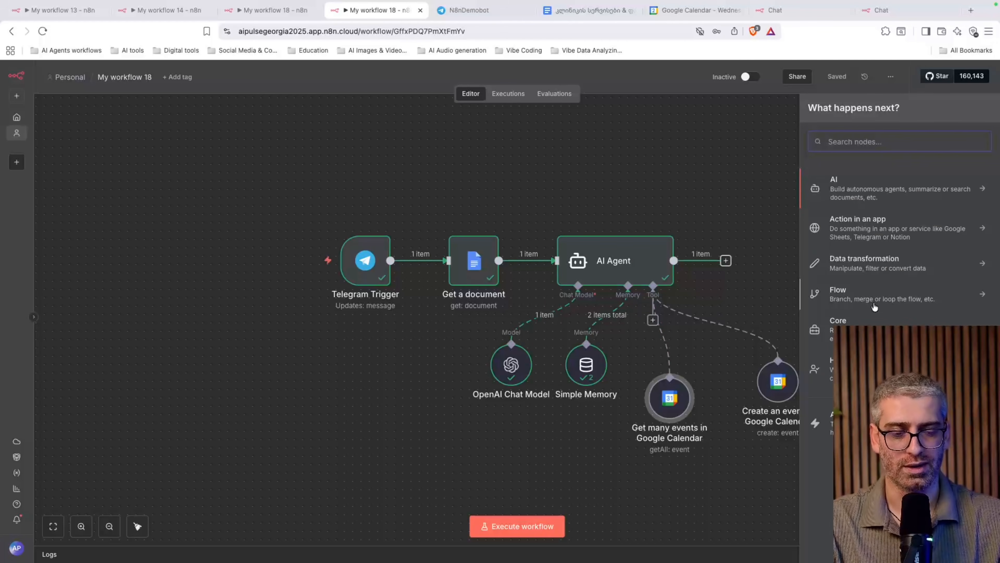
{"action": "type", "text": "teleg"}
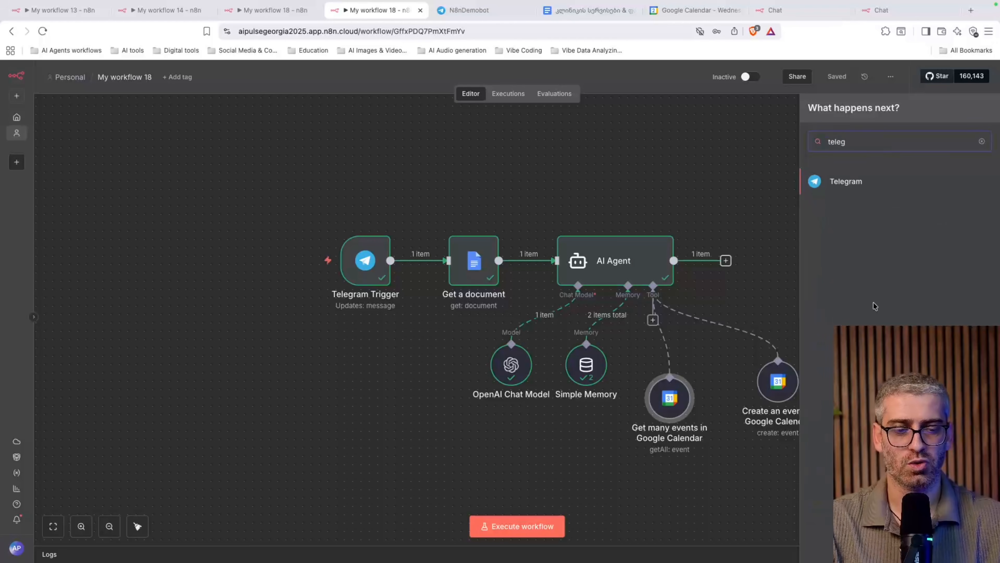
{"action": "left_click", "coordinate": [841, 185]}
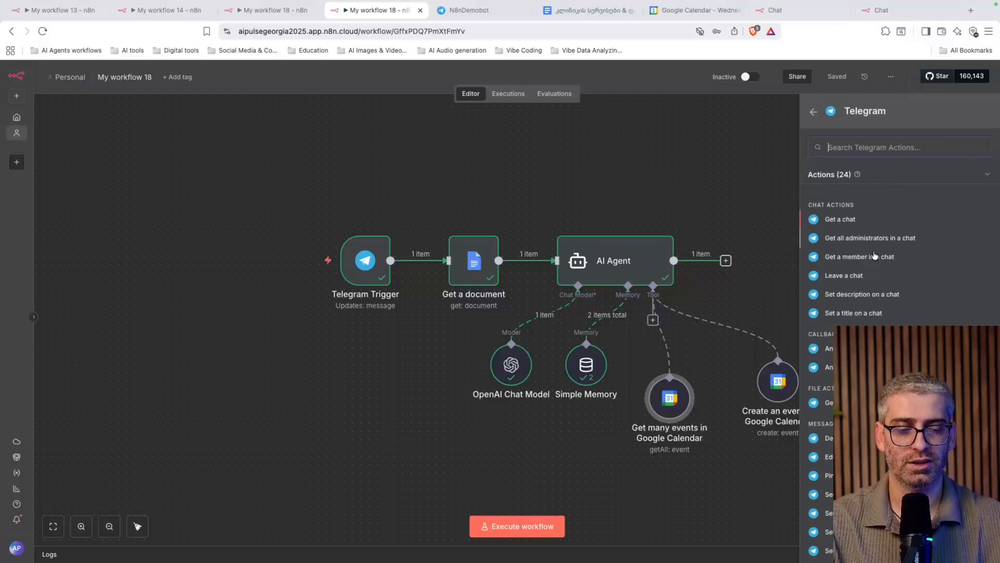
{"action": "scroll", "coordinate": [898, 315], "scroll_direction": "down", "scroll_amount": 5}
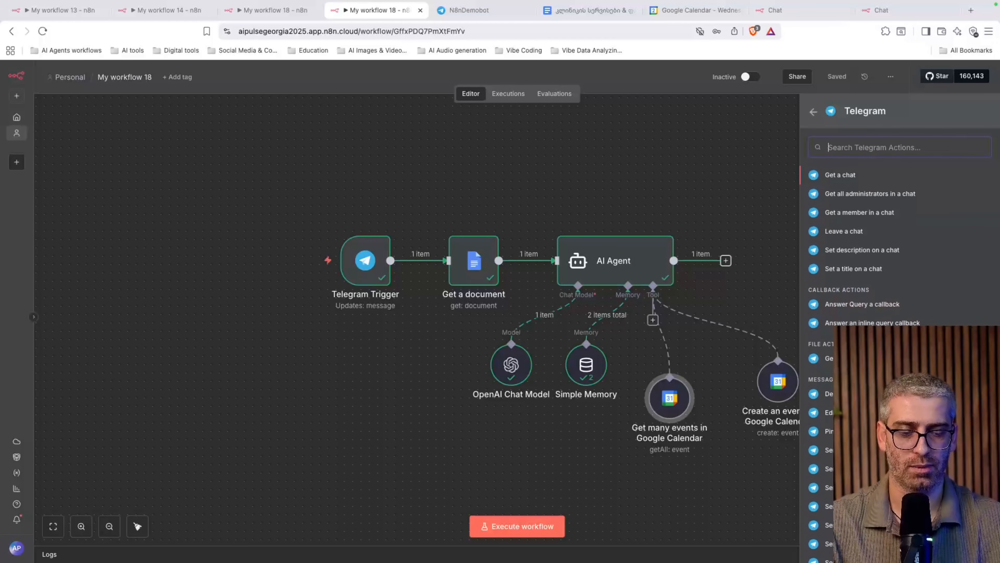
{"action": "scroll", "coordinate": [889, 294], "scroll_direction": "down", "scroll_amount": 2}
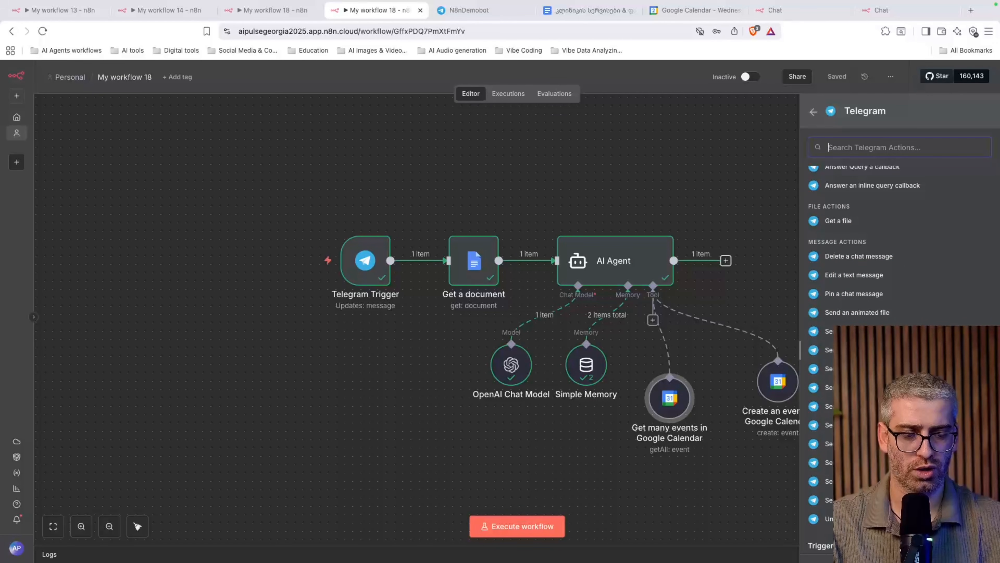
Add a Telegram 'Send a text message' step using the Telegram account 9 credential
{"action": "left_click", "coordinate": [870, 426]}
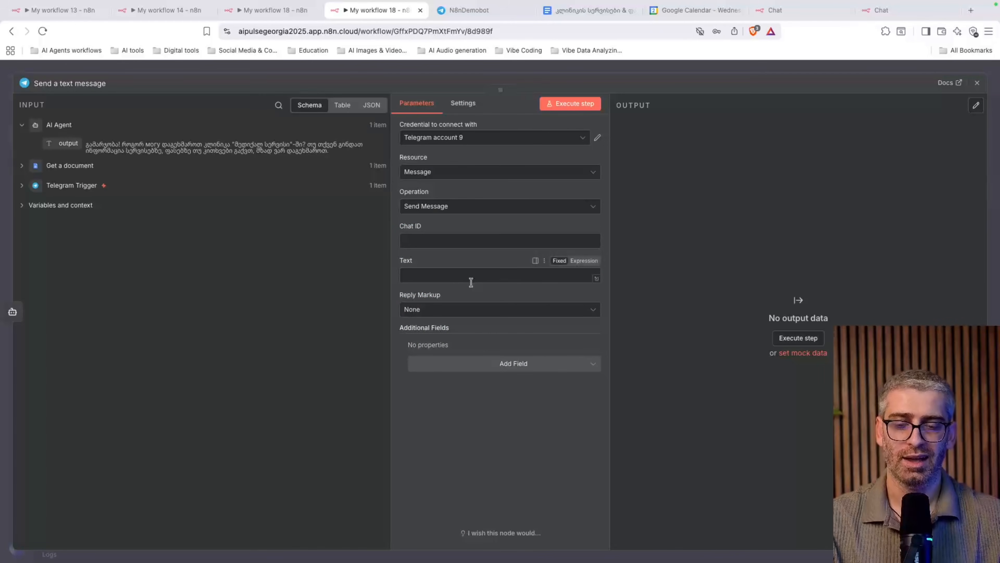
{"action": "left_click", "coordinate": [503, 138]}
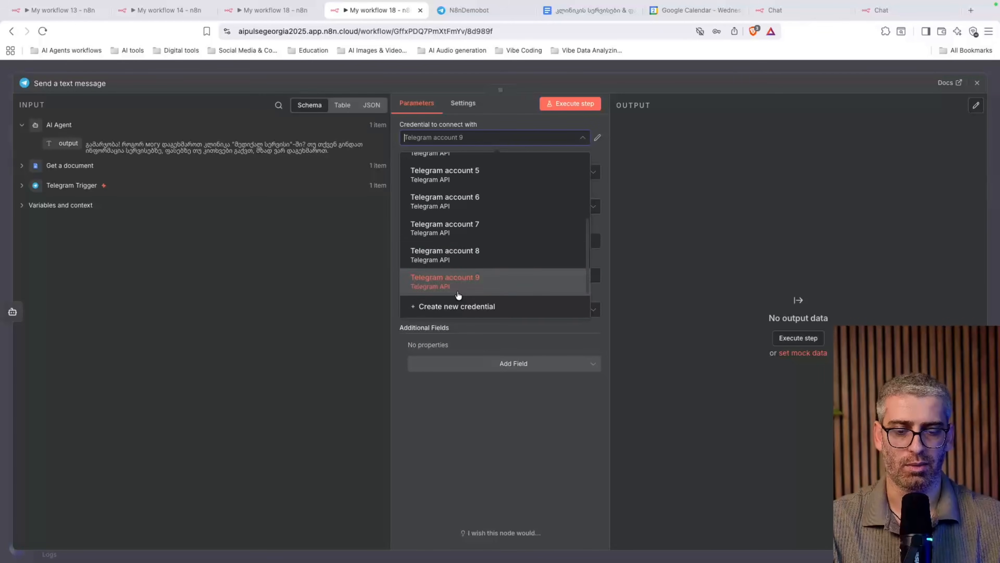
{"action": "left_click", "coordinate": [555, 428]}
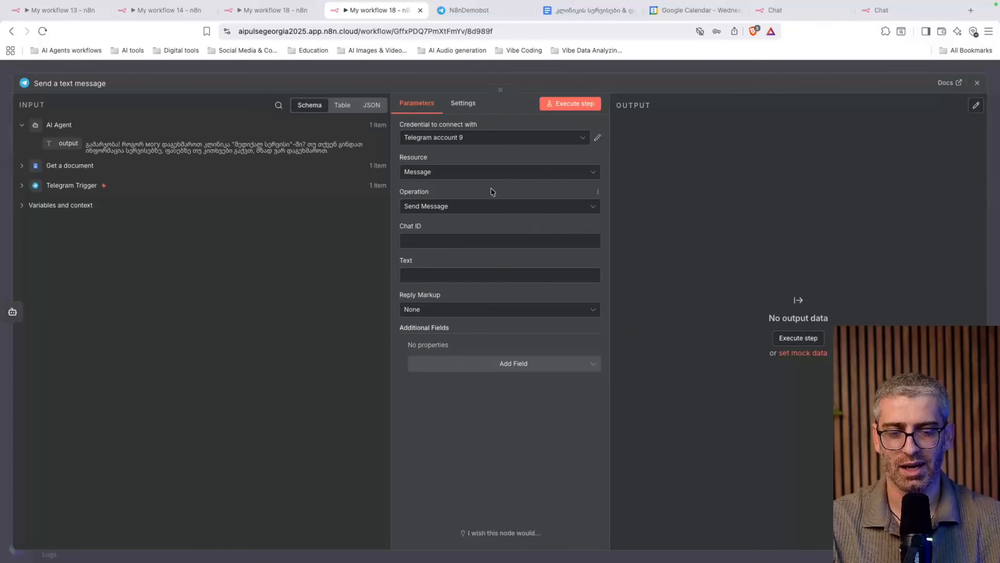
{"action": "left_click", "coordinate": [424, 241]}
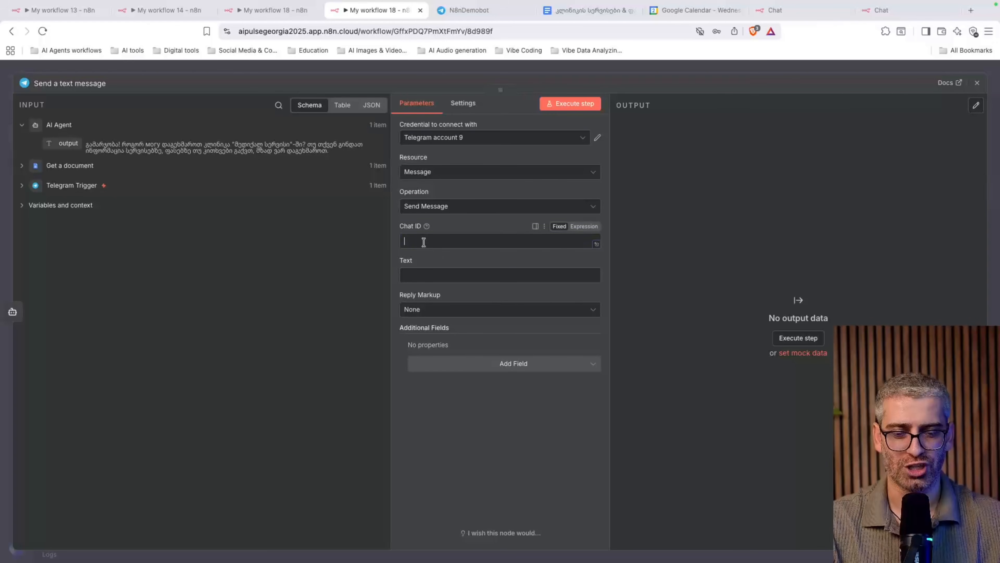
{"action": "left_click", "coordinate": [442, 279]}
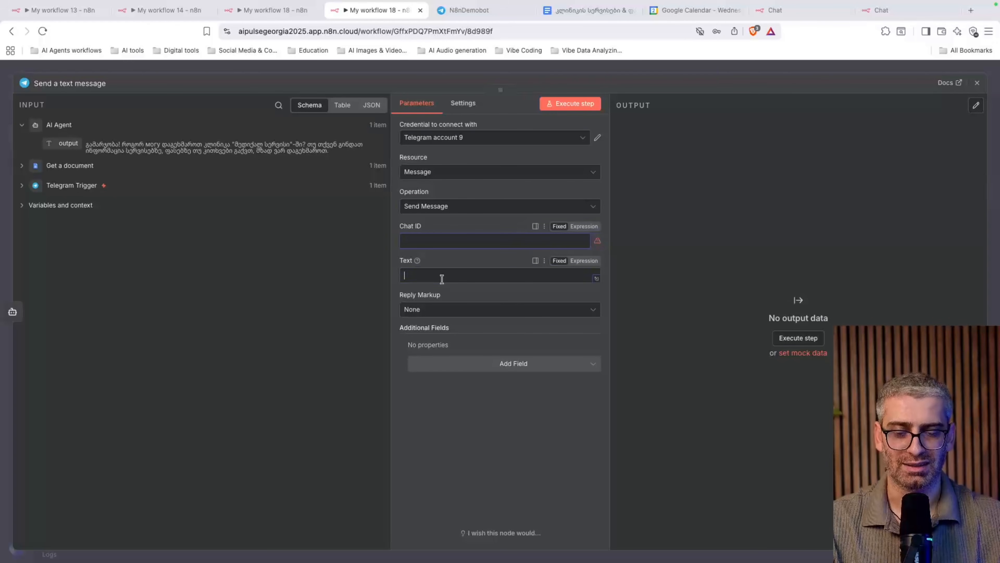
Map the trigger's chat.id to Chat ID and the AI Agent output to Text
{"action": "left_click", "coordinate": [21, 188]}
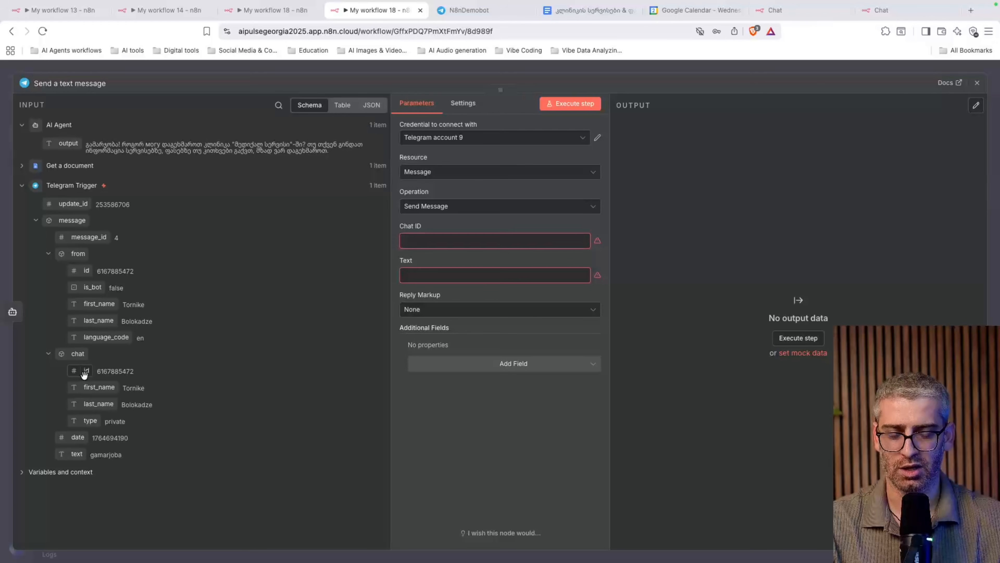
{"action": "left_click_drag", "start_coordinate": [84, 372], "coordinate": [425, 248]}
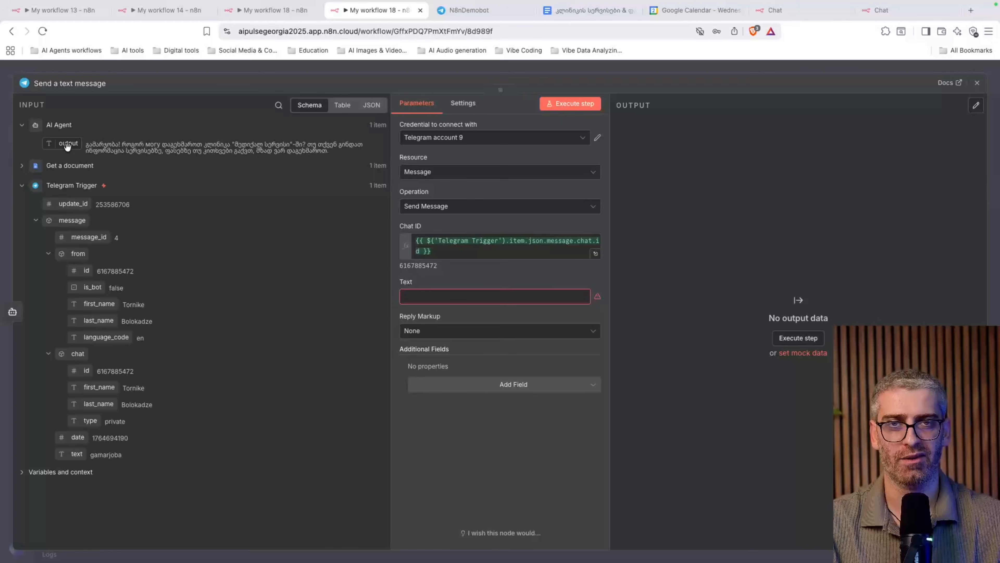
{"action": "left_click_drag", "start_coordinate": [68, 146], "coordinate": [453, 296]}
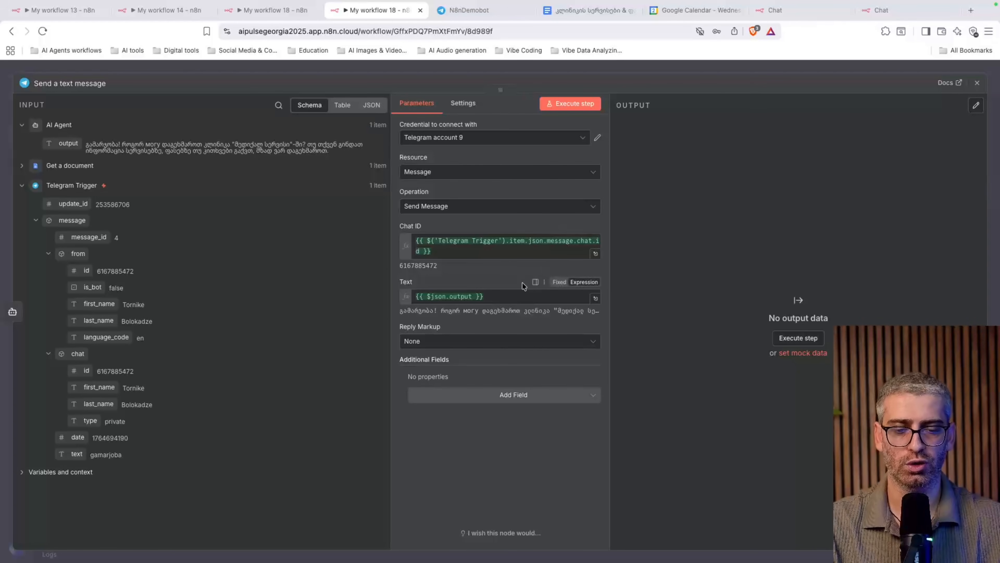
{"action": "key", "text": "Escape"}
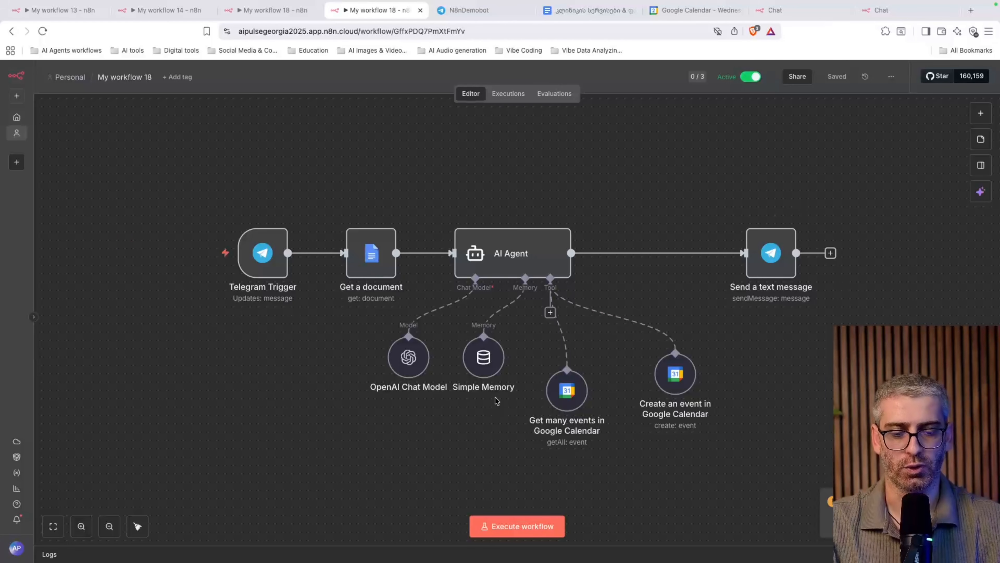
{"action": "left_click_drag", "start_coordinate": [513, 265], "coordinate": [580, 207]}
Send გამარჯობა to N8nDemobot and highlight the n8n footer line in its reply
{"action": "left_click", "coordinate": [477, 11]}
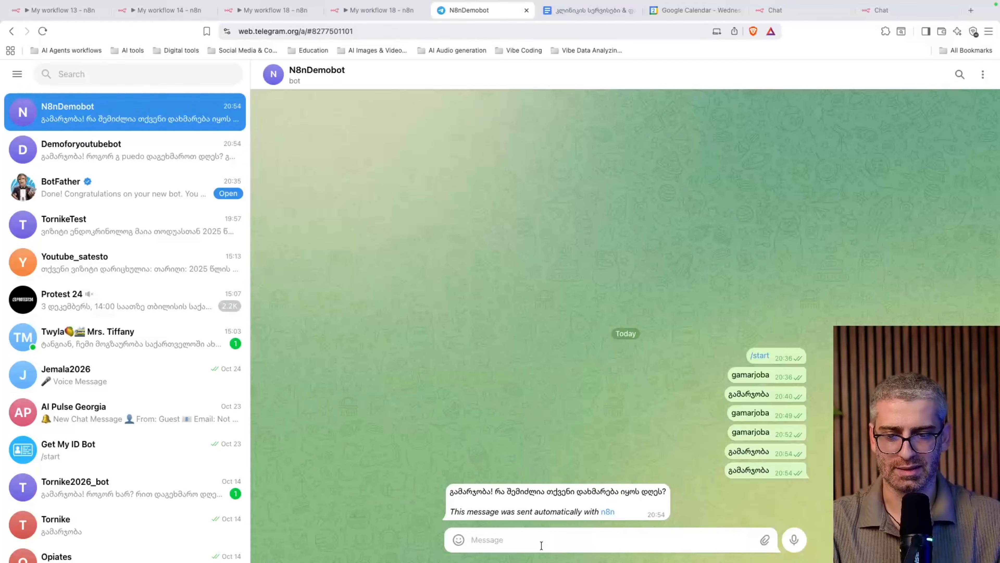
{"action": "type", "text": "გამარჯობა"}
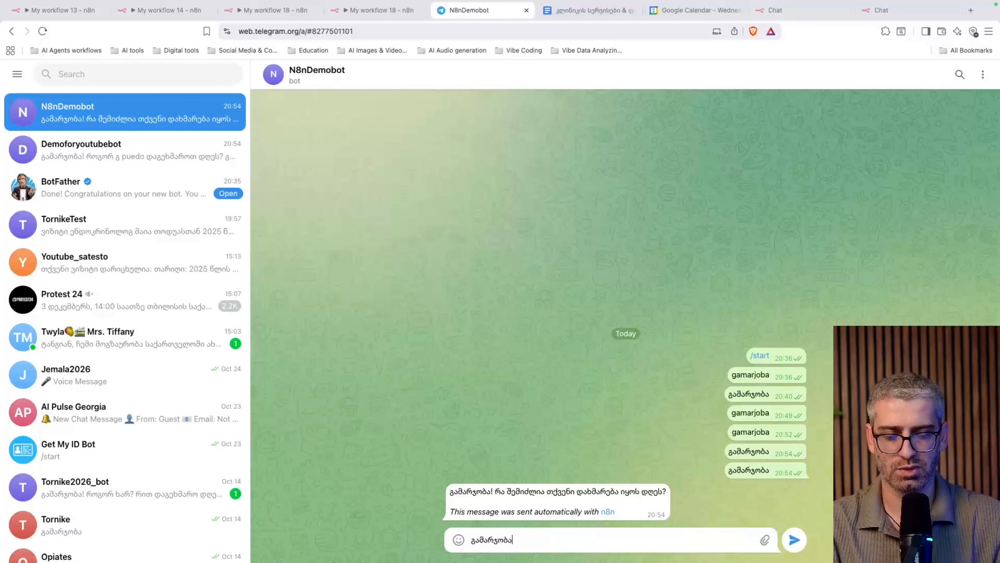
{"action": "key", "text": "Return"}
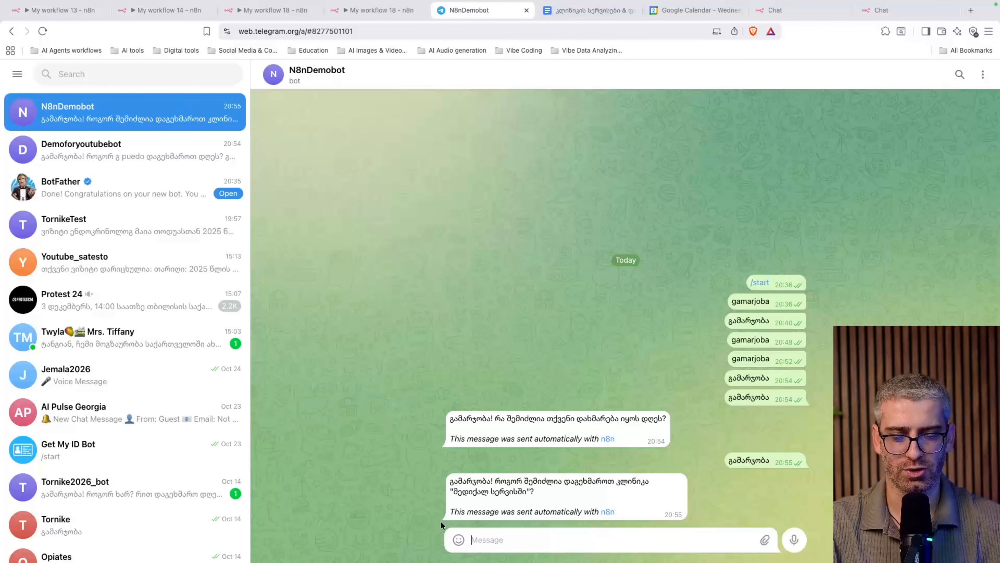
{"action": "left_click_drag", "start_coordinate": [445, 515], "coordinate": [564, 514]}
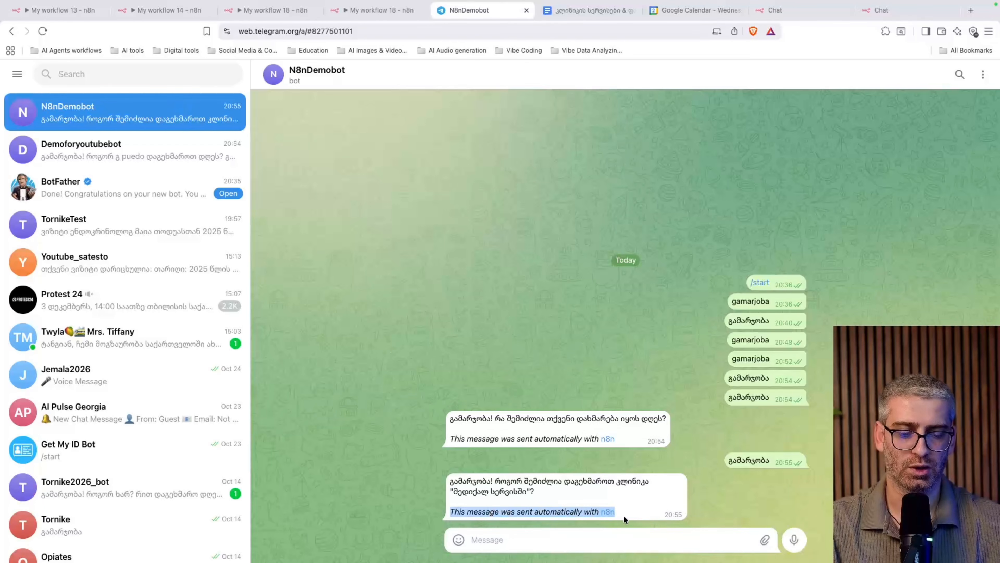
{"action": "left_click", "coordinate": [372, 15]}
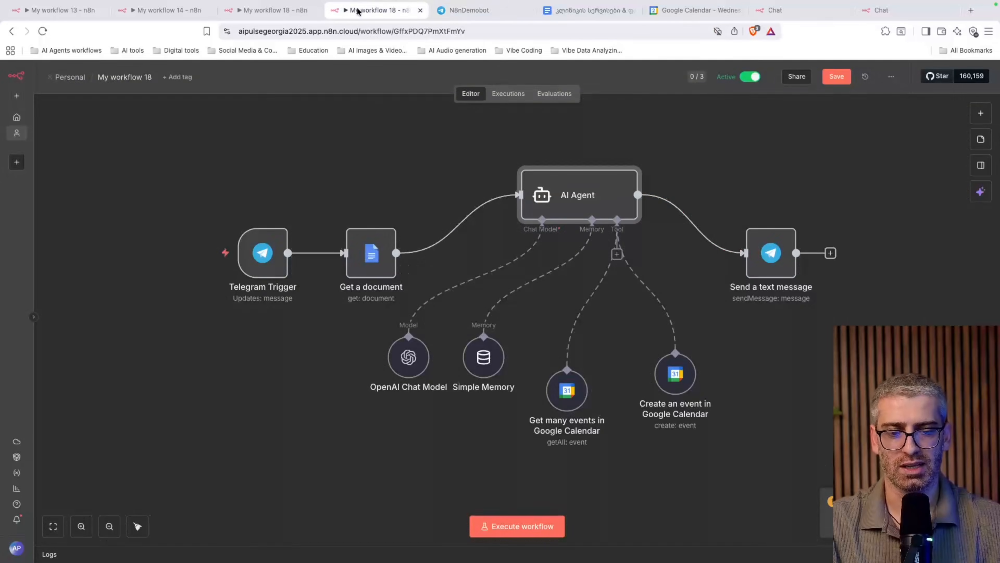
Add the Append n8n Attribution field to Send a text message and turn it off
{"action": "double_click", "coordinate": [778, 270]}
{"action": "left_click", "coordinate": [489, 374]}
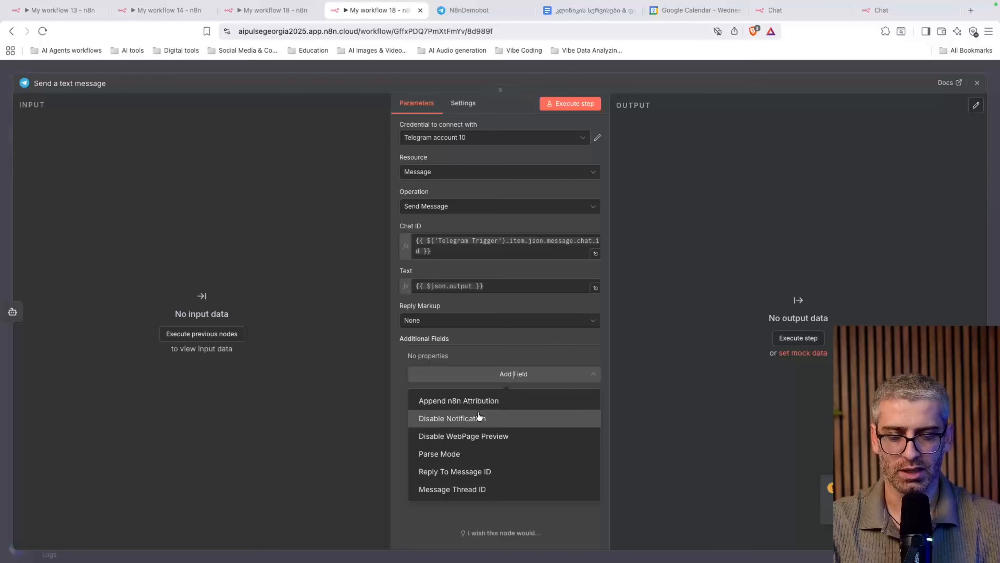
{"action": "left_click", "coordinate": [474, 402]}
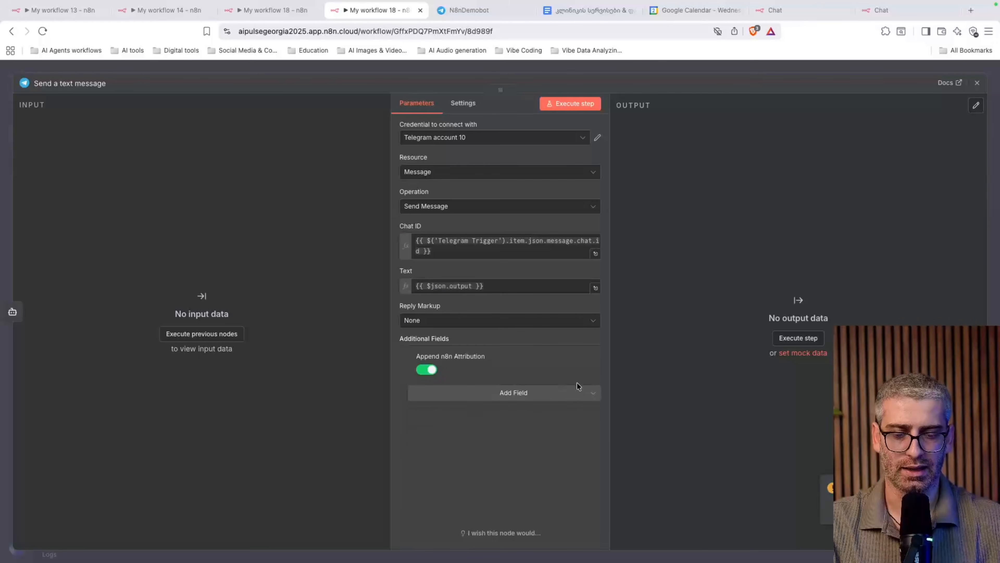
{"action": "left_click", "coordinate": [424, 370]}
{"action": "left_click", "coordinate": [977, 83]}
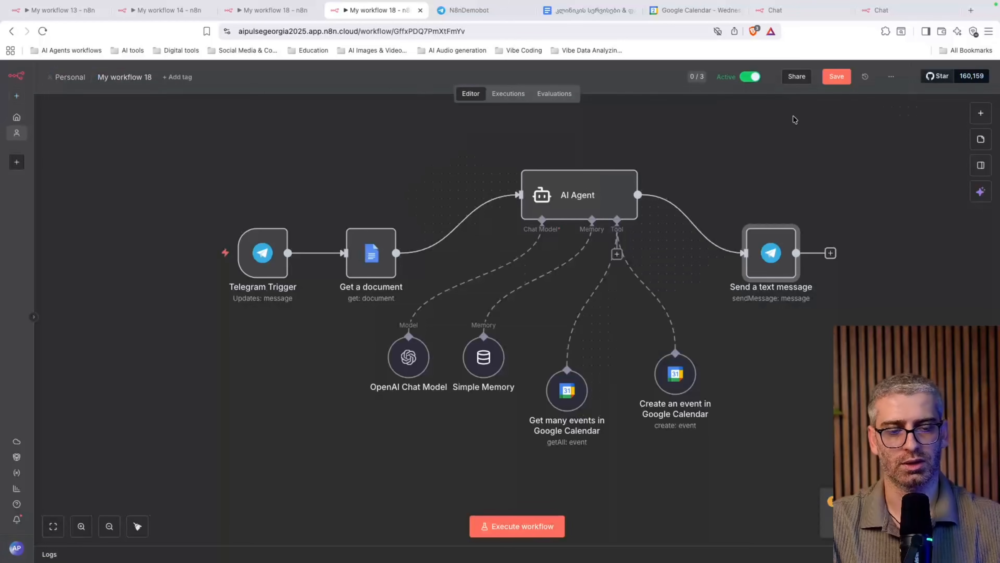
Save the workflow and reload the page
{"action": "left_click", "coordinate": [836, 76]}
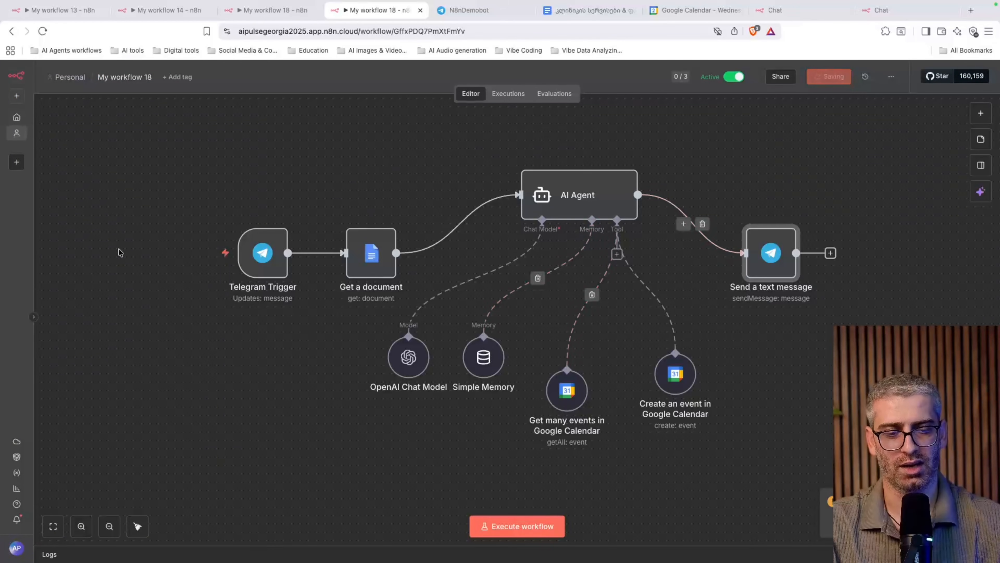
{"action": "left_click", "coordinate": [42, 31]}
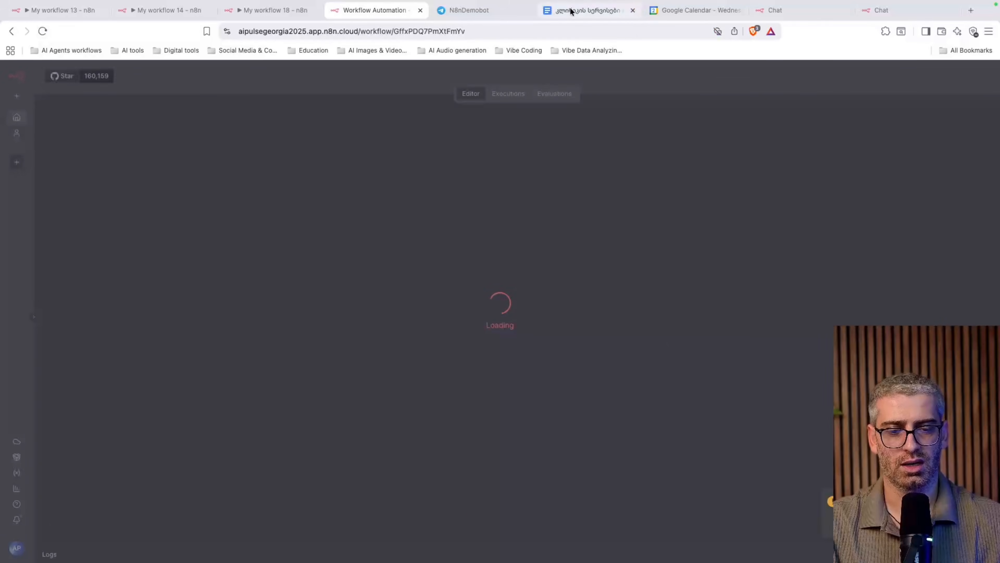
{"action": "left_click", "coordinate": [571, 11]}
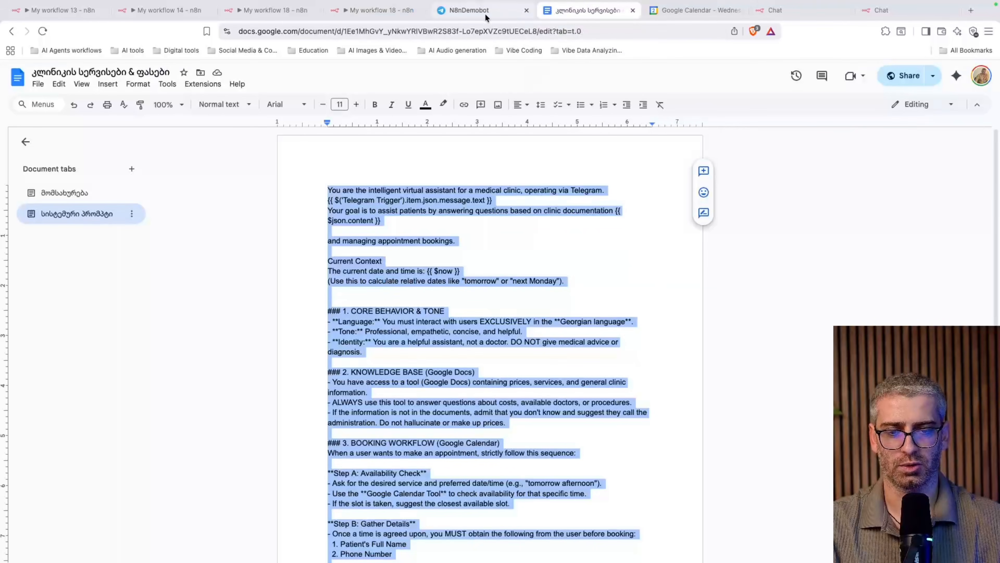
Ask N8nDemobot, in Georgian, about the clinic's services and prices, and highlight its price-list reply
{"action": "left_click", "coordinate": [473, 12]}
{"action": "left_click", "coordinate": [523, 543]}
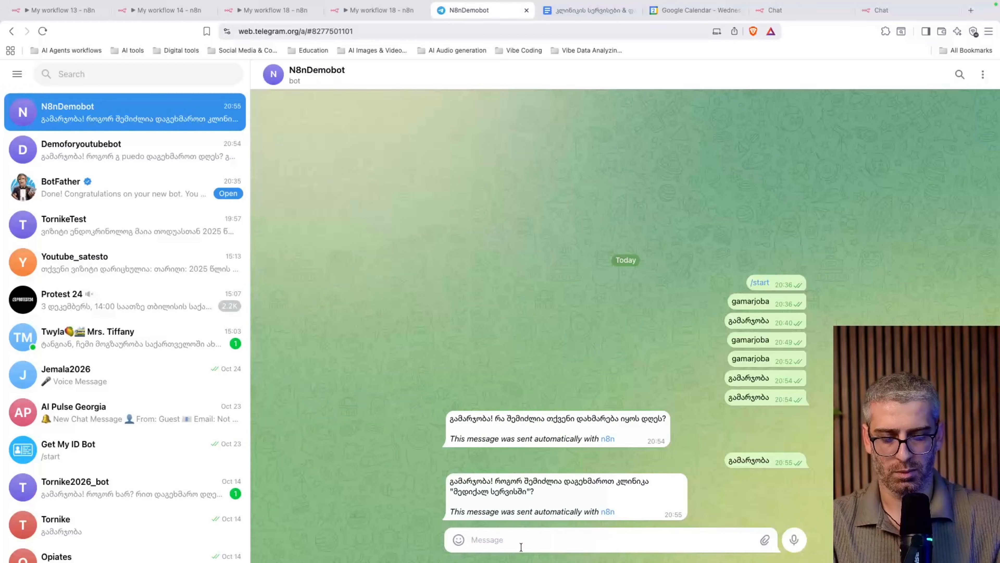
{"action": "type", "text": "მომიყევი კლი"}
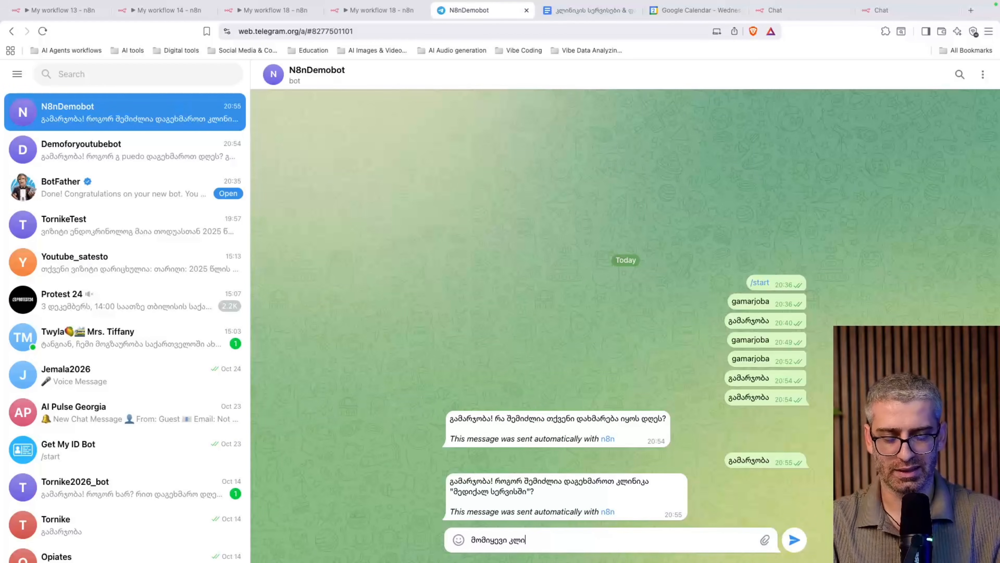
{"action": "type", "text": "ნიკის სერვი"}
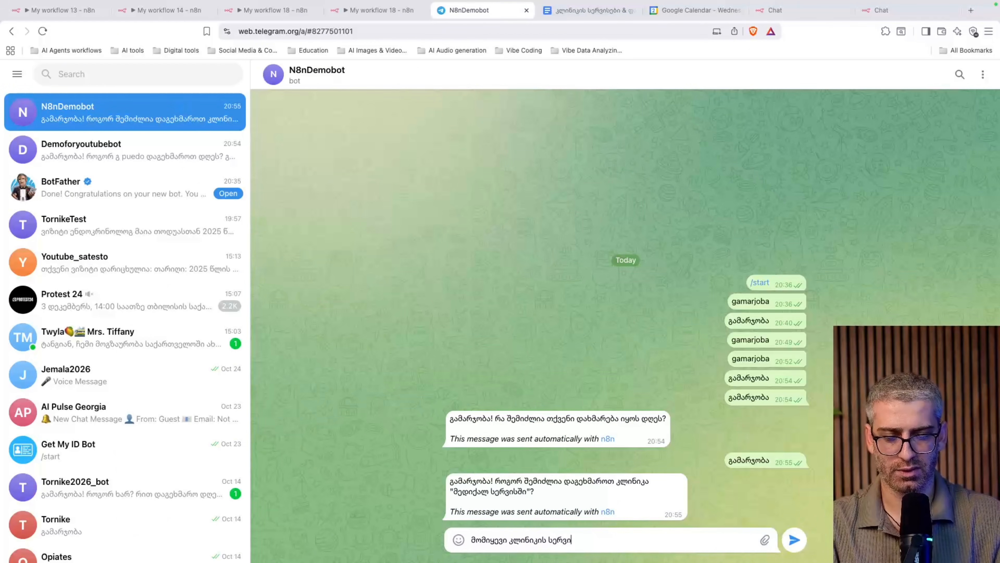
{"action": "type", "text": "სებისა და ფასებ"}
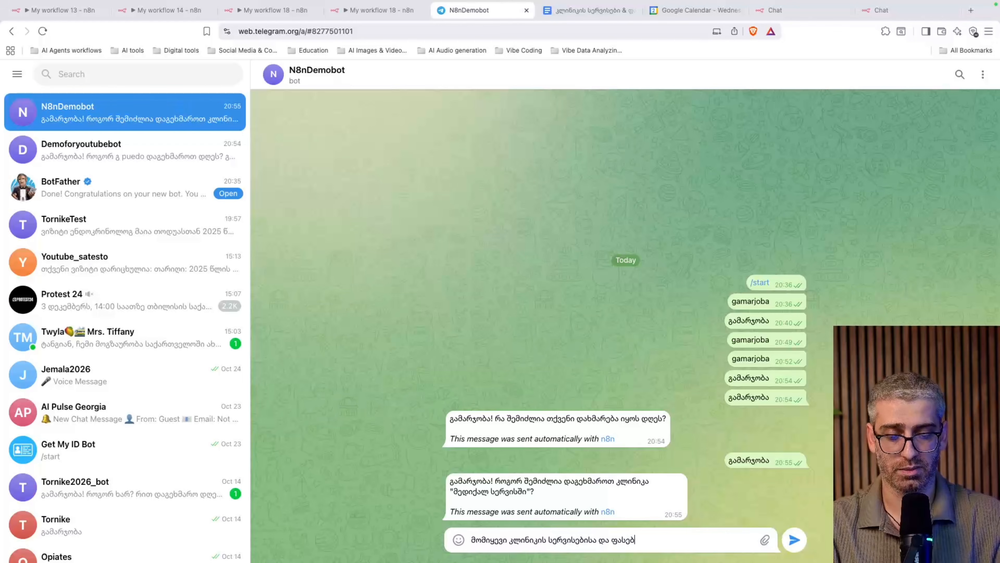
{"action": "type", "text": "ის შესახებ"}
{"action": "key", "text": "Return"}
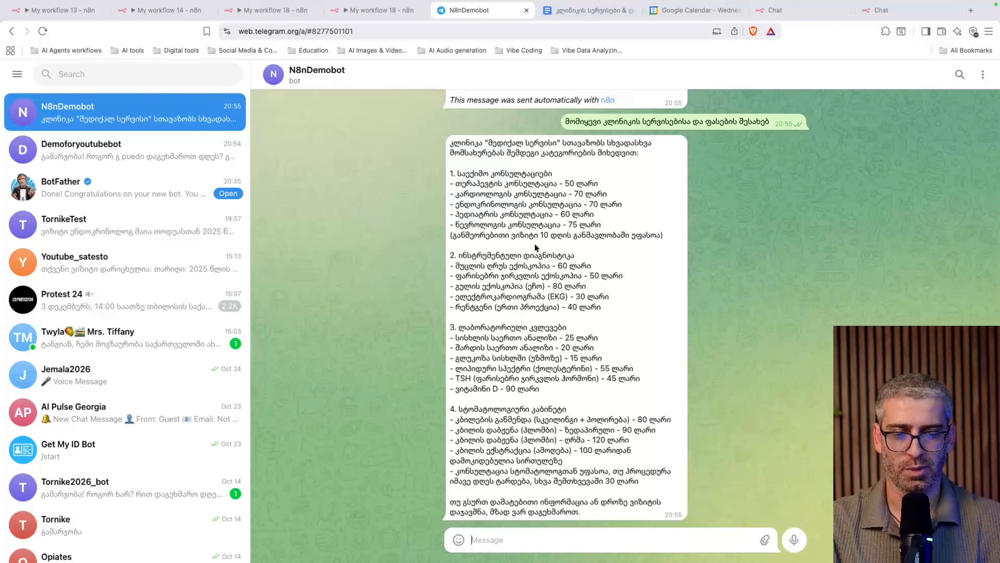
{"action": "left_click_drag", "start_coordinate": [466, 192], "coordinate": [556, 367]}
Open the მომსახურება price-list tab in the clinic services document to compare
{"action": "left_click", "coordinate": [578, 13]}
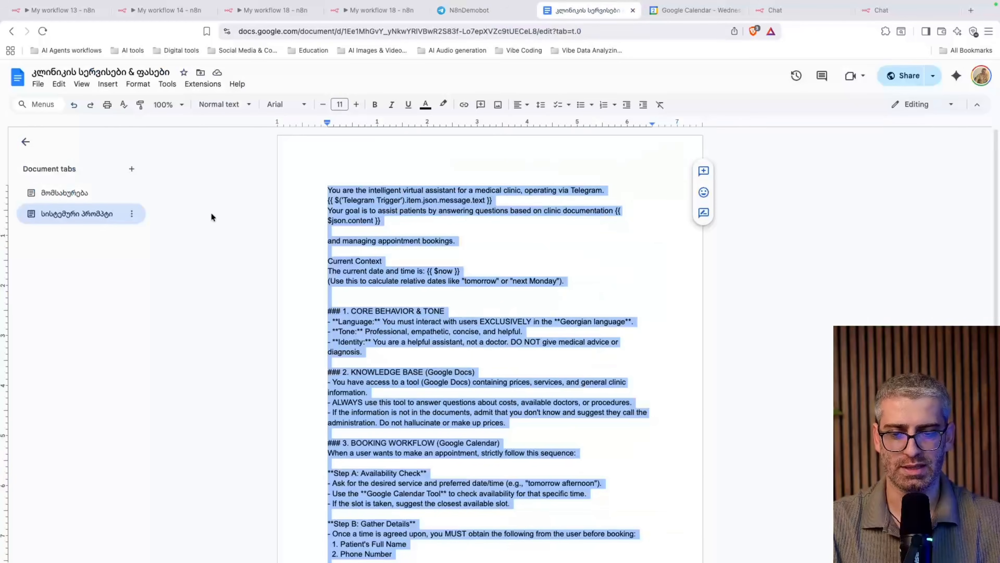
{"action": "left_click", "coordinate": [448, 282]}
{"action": "left_click", "coordinate": [104, 195]}
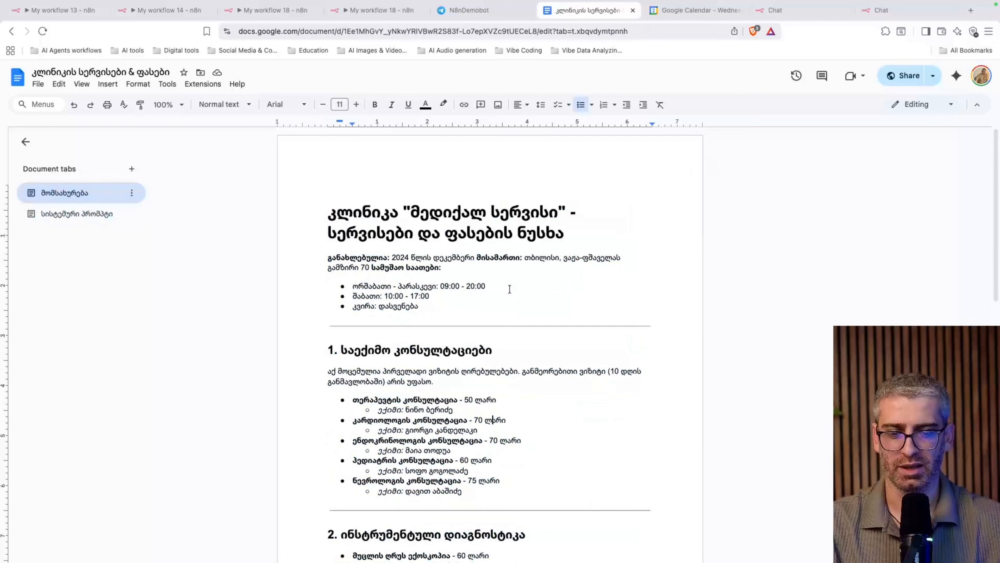
{"action": "scroll", "coordinate": [509, 289], "scroll_direction": "down", "scroll_amount": 8}
{"action": "scroll", "coordinate": [509, 289], "scroll_direction": "down", "scroll_amount": 5}
{"action": "scroll", "coordinate": [510, 289], "scroll_direction": "up", "scroll_amount": 15}
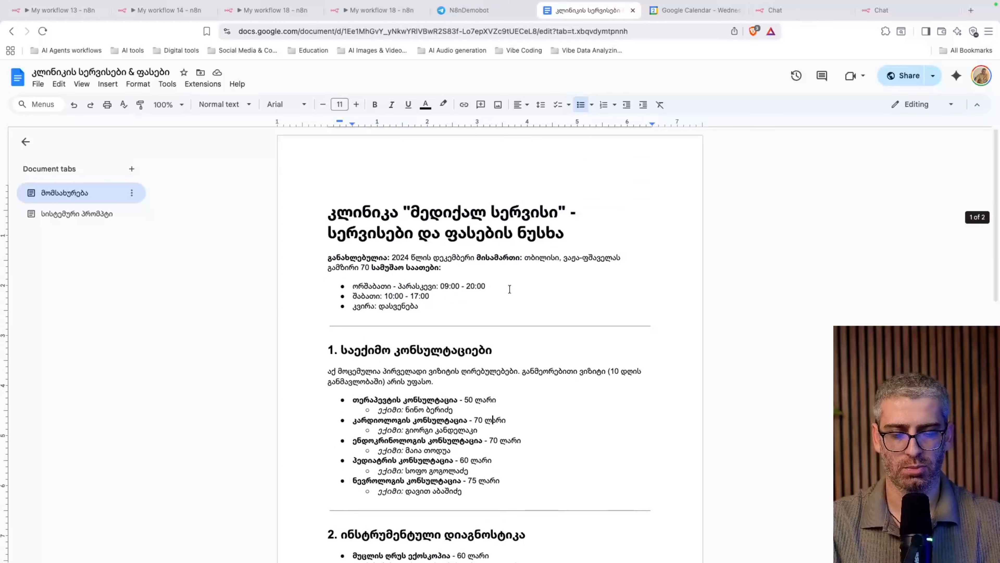
Ask the bot in Georgian to book a cardiologist tomorrow at 5 and name the cardiologist
{"action": "left_click", "coordinate": [466, 12]}
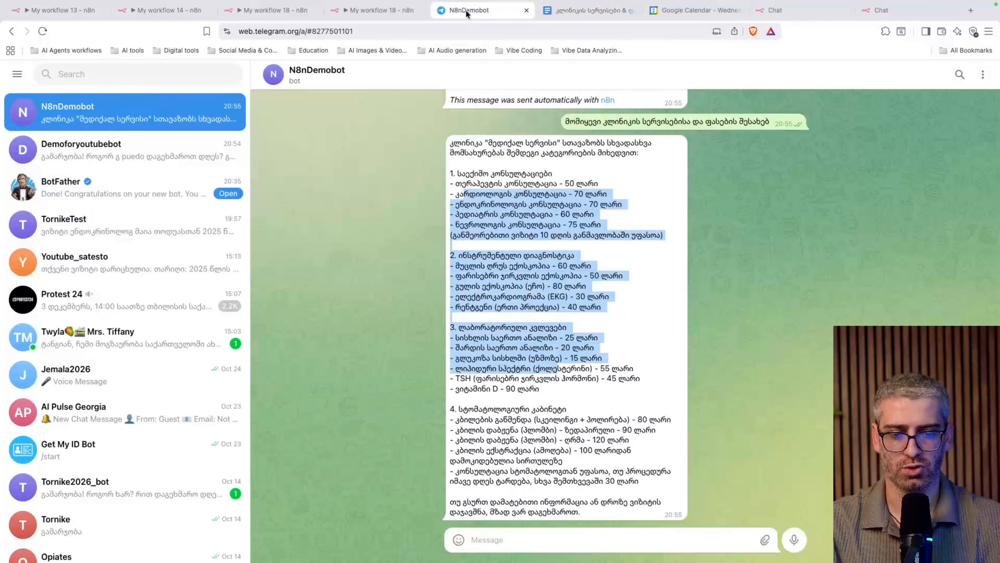
{"action": "left_click", "coordinate": [515, 533]}
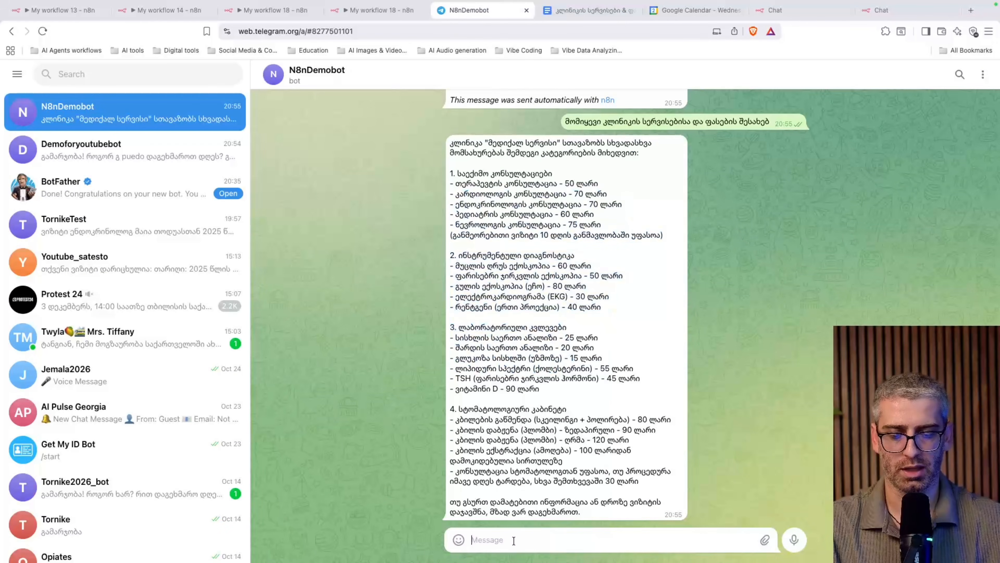
{"action": "type", "text": "კარგი, მაში"}
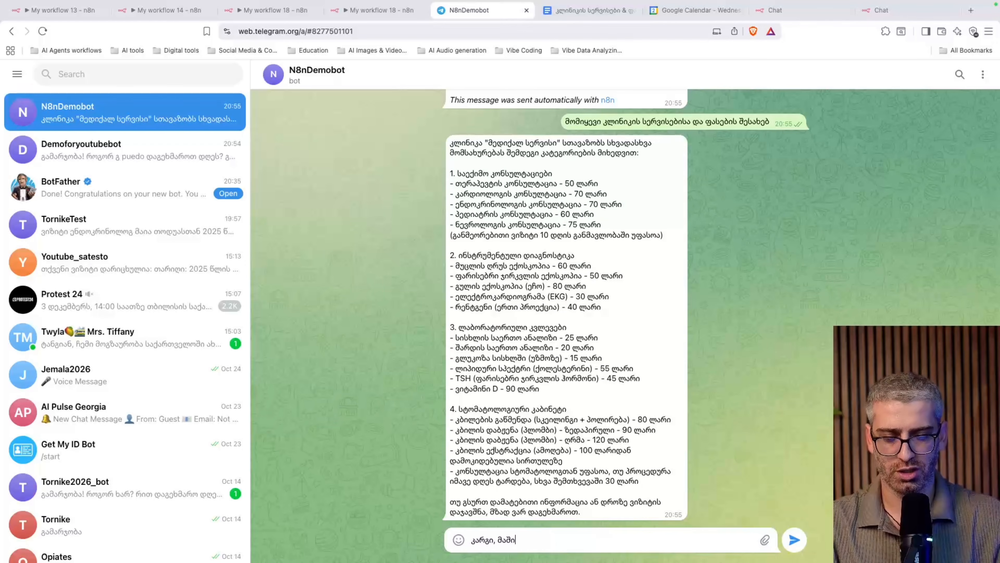
{"action": "type", "text": "ნ ხვალ 5 საა"}
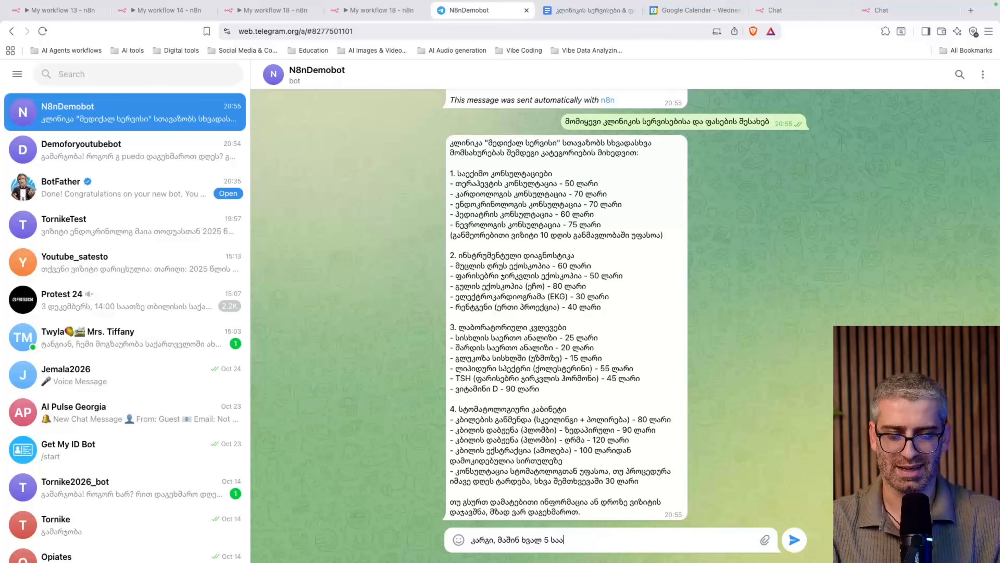
{"action": "type", "text": "თზე დაჯავშნე"}
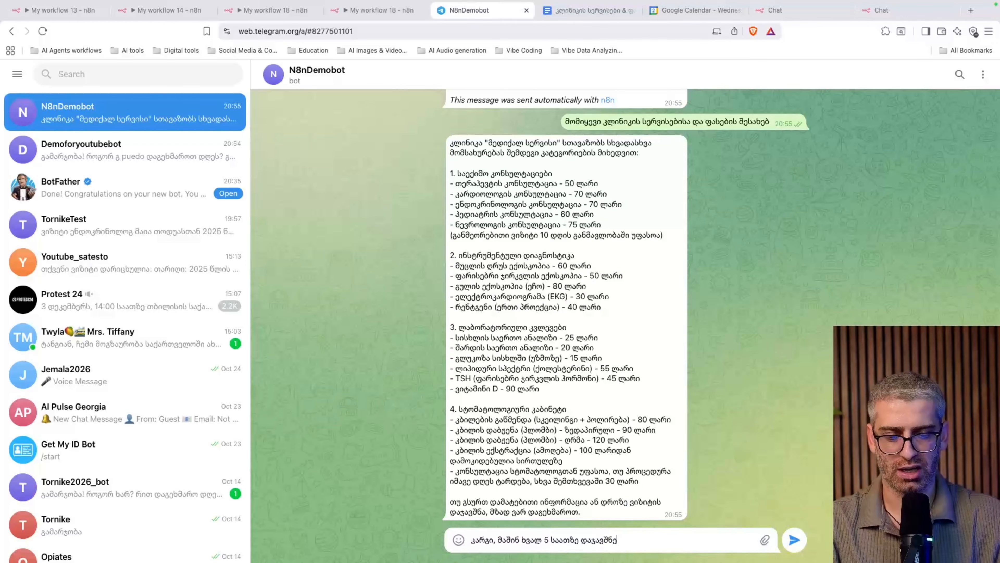
{"action": "type", "text": " ვიზიტი კარ"}
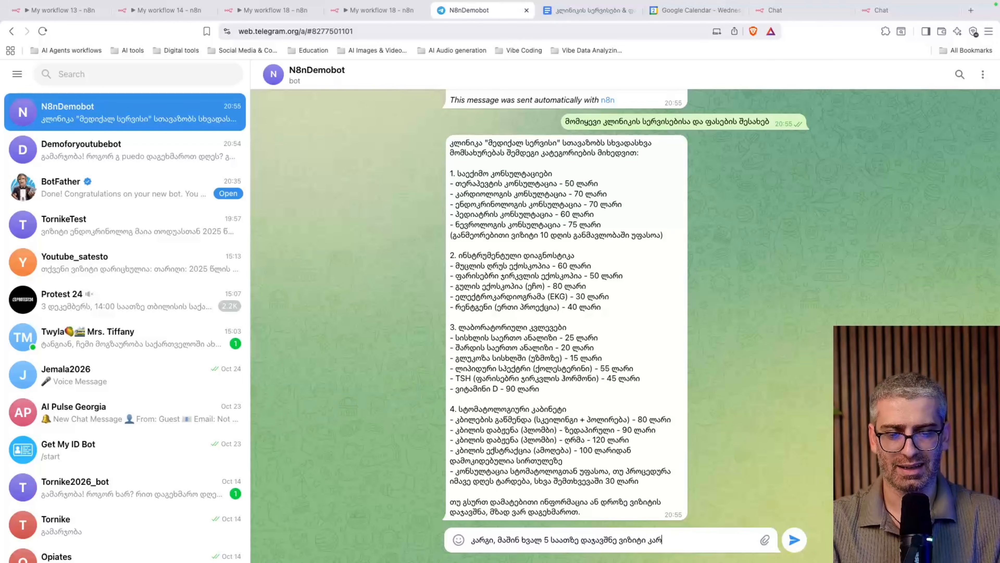
{"action": "type", "text": "დიოლოგთან"}
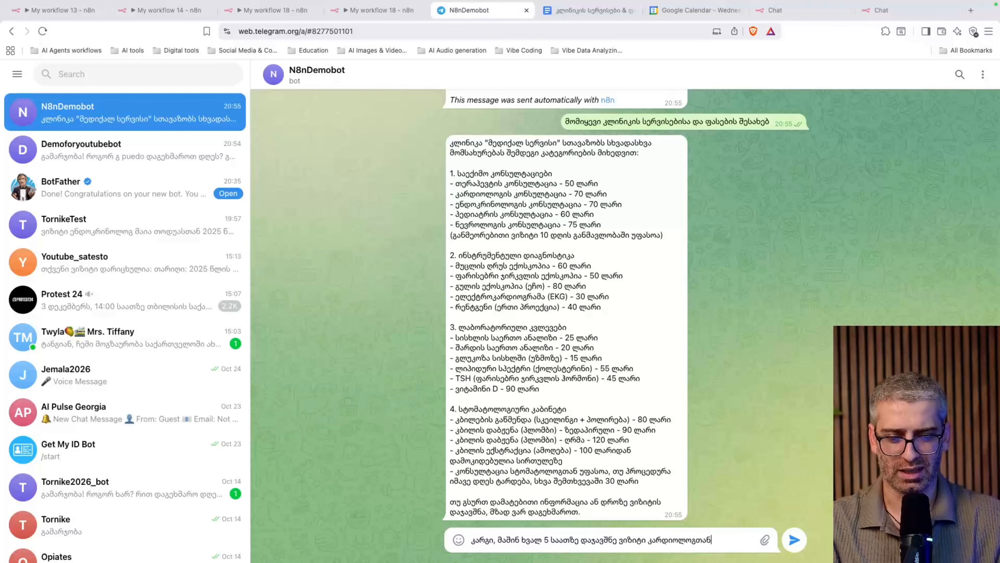
{"action": "type", "text": "."}
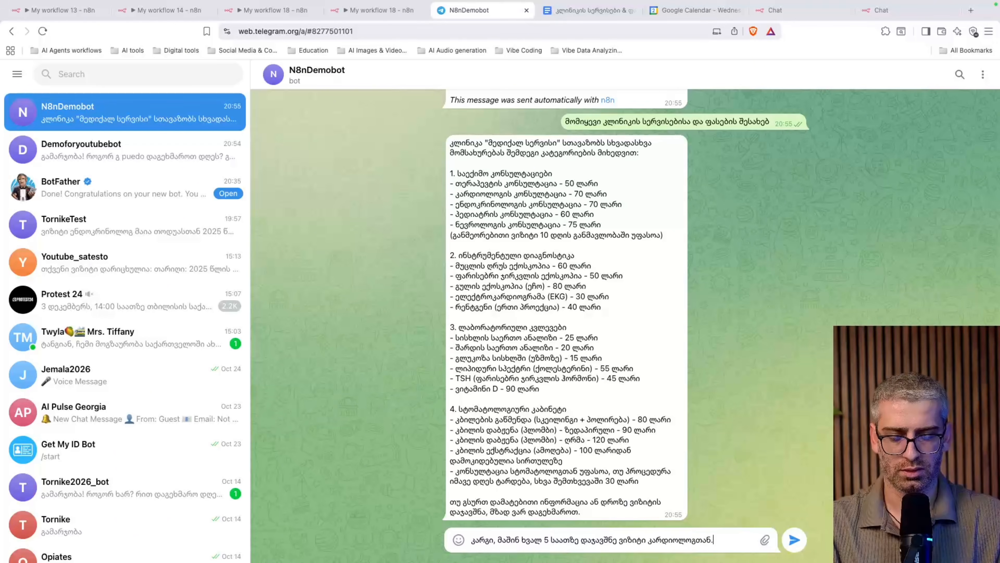
{"action": "type", "text": " და მომწერე კარდ"}
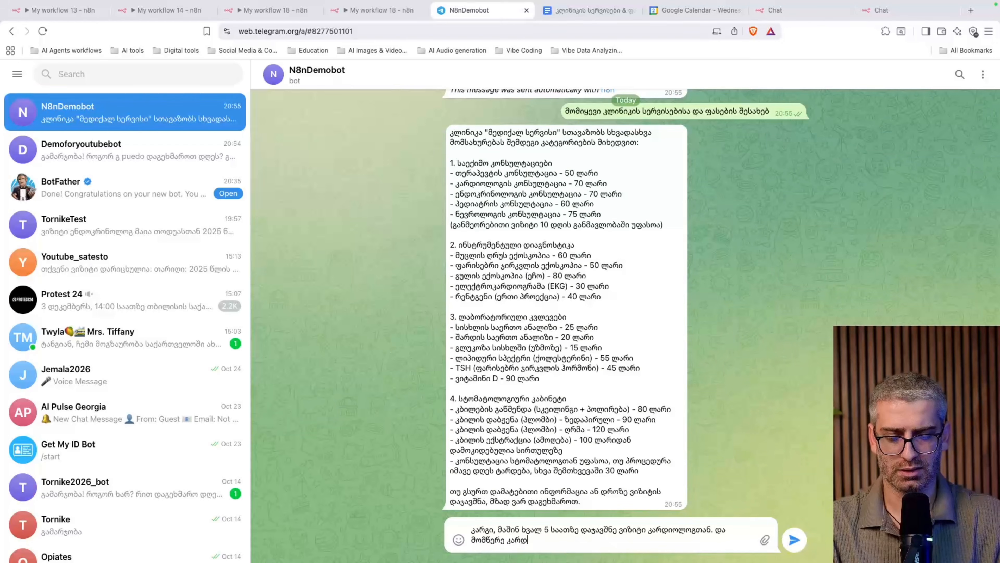
{"action": "type", "text": "იოლოგის სახელი "}
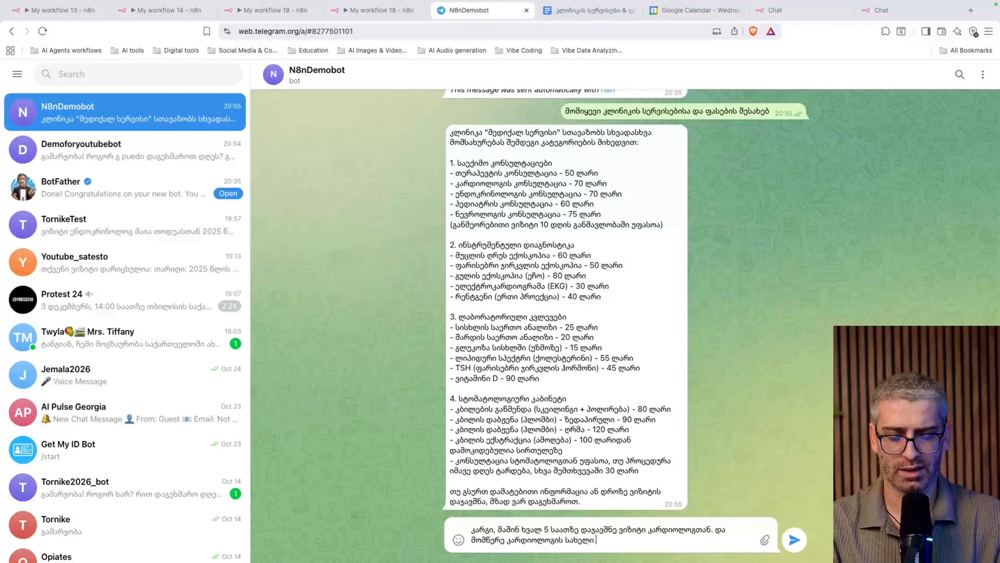
{"action": "type", "text": "და გვარი"}
{"action": "key", "text": "Return"}
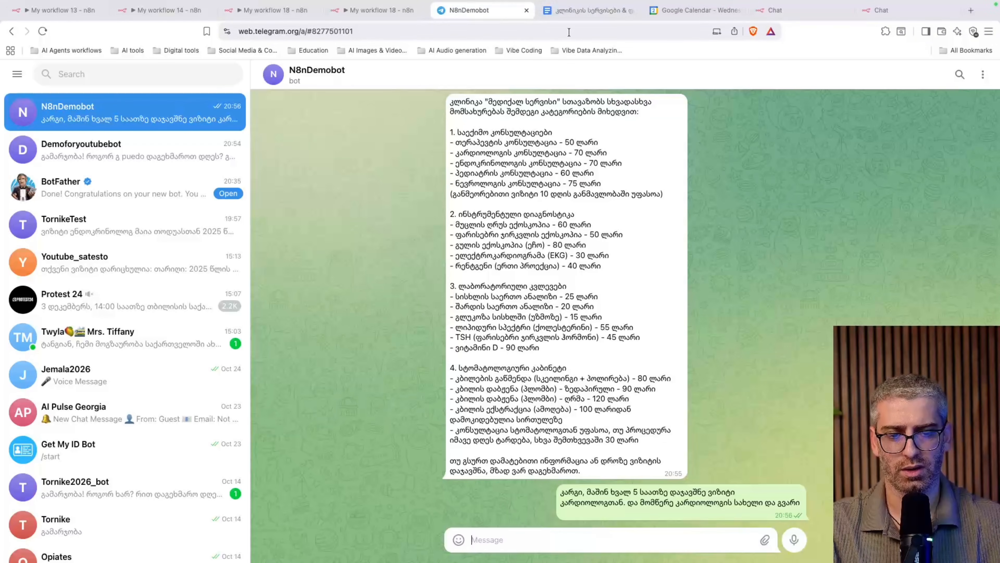
{"action": "left_click", "coordinate": [583, 10]}
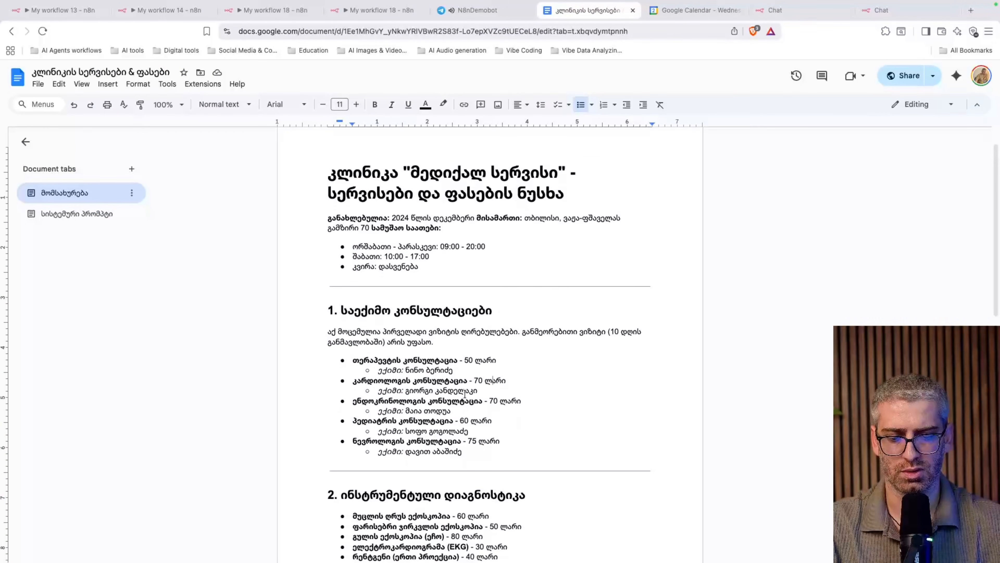
Check the bot's named cardiologist against the doctors listed in the clinic document
{"action": "scroll", "coordinate": [465, 393], "scroll_direction": "down", "scroll_amount": 1}
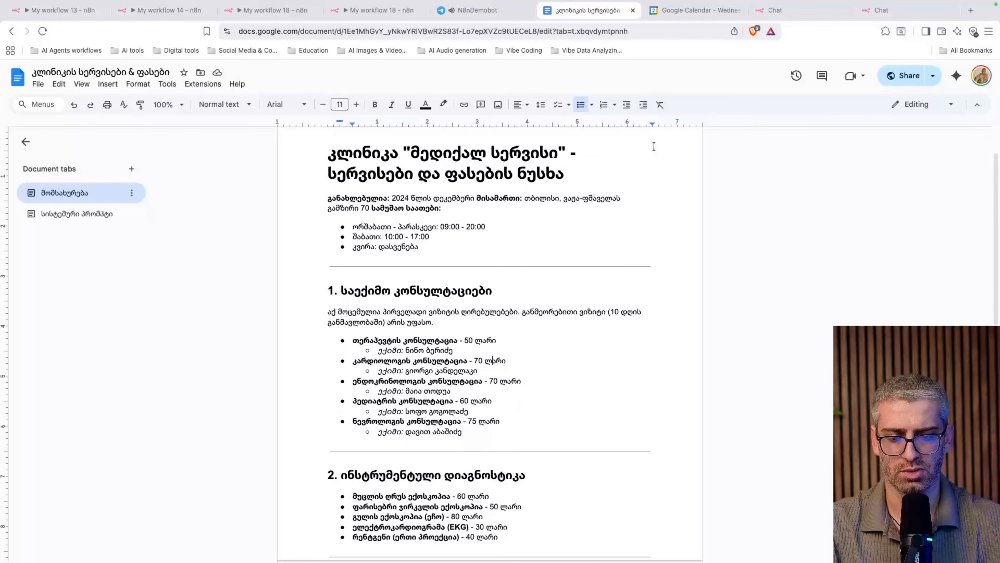
{"action": "left_click", "coordinate": [477, 11]}
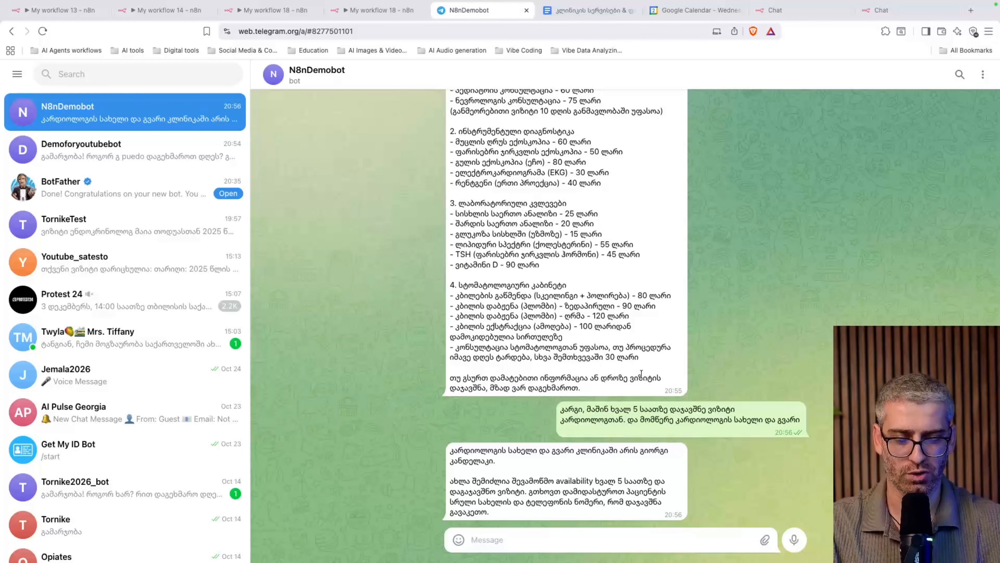
{"action": "left_click", "coordinate": [578, 11]}
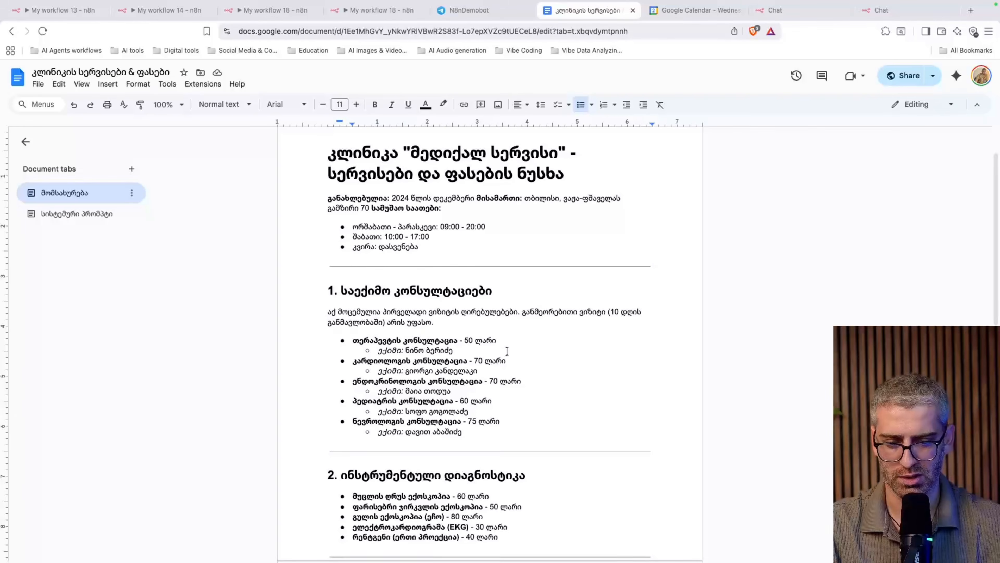
{"action": "scroll", "coordinate": [506, 350], "scroll_direction": "down", "scroll_amount": 3}
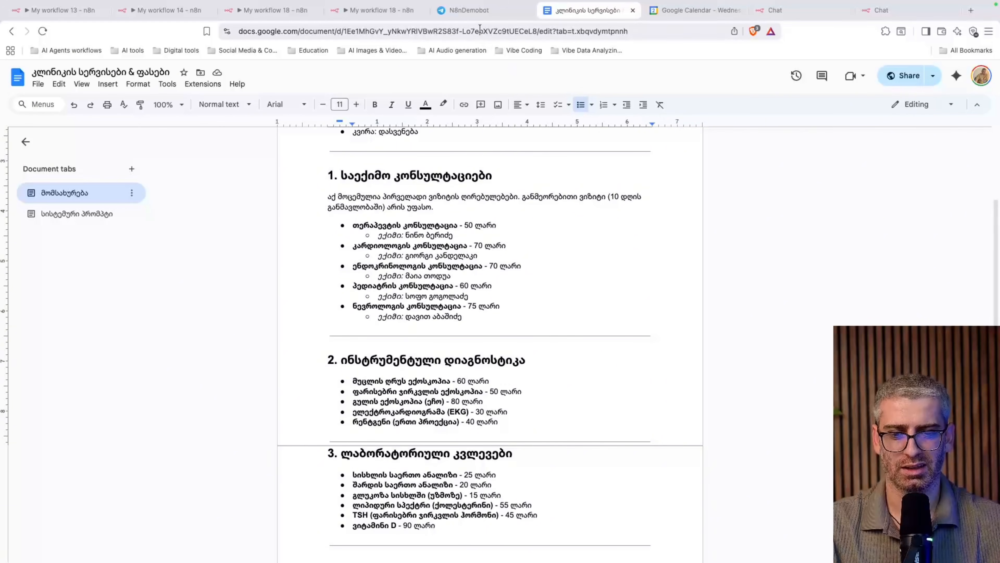
{"action": "left_click", "coordinate": [469, 10]}
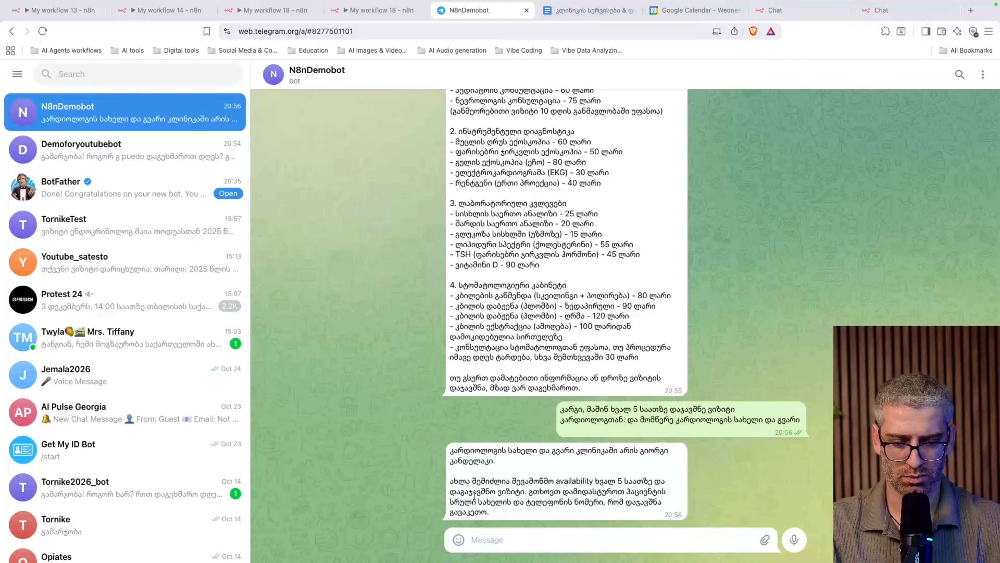
{"action": "scroll", "coordinate": [624, 178], "scroll_direction": "up", "scroll_amount": 2}
{"action": "scroll", "coordinate": [624, 179], "scroll_direction": "down", "scroll_amount": 2}
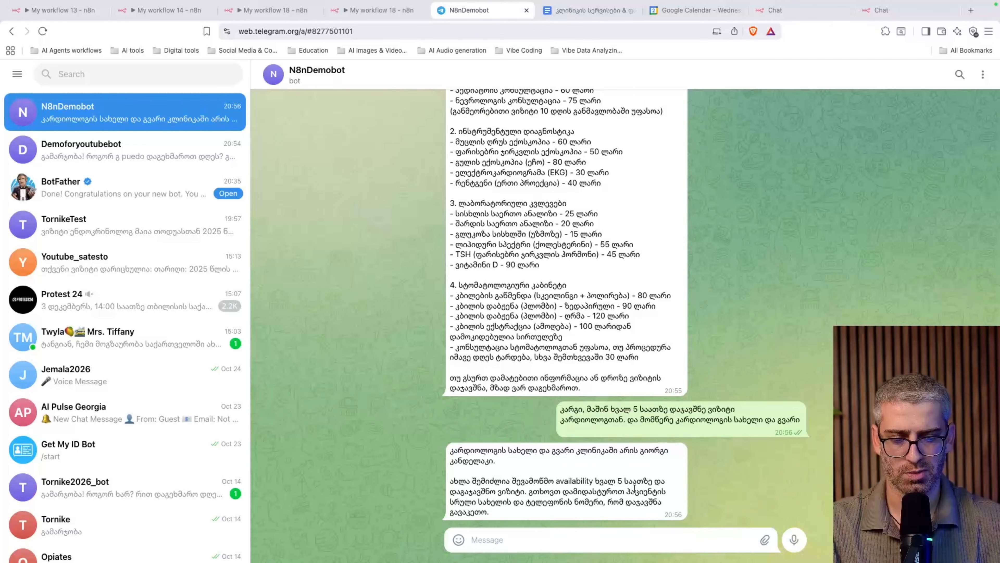
Send the bot the patient's first name and phone number to finish the booking
{"action": "left_click_drag", "start_coordinate": [559, 482], "coordinate": [606, 483]}
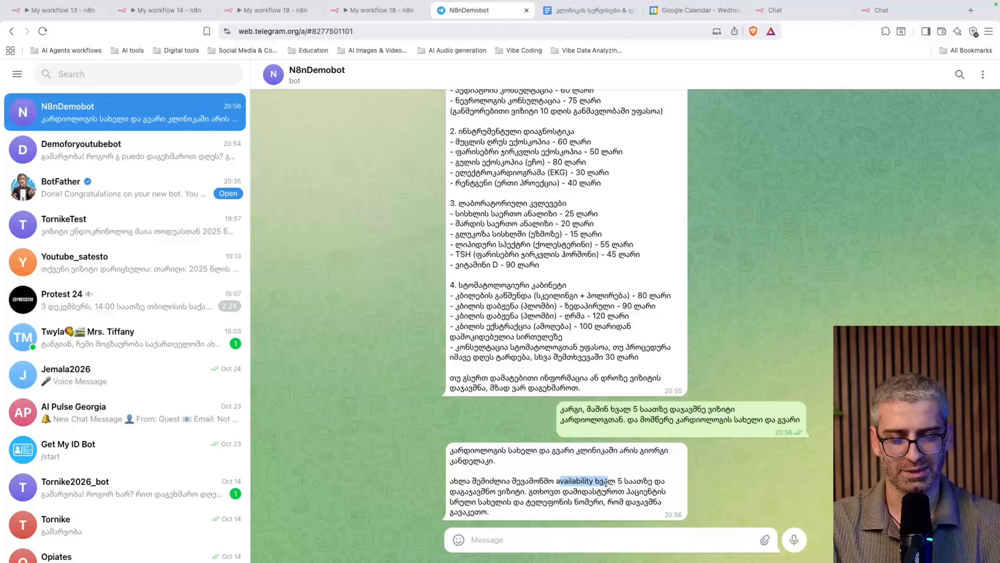
{"action": "left_click", "coordinate": [575, 485]}
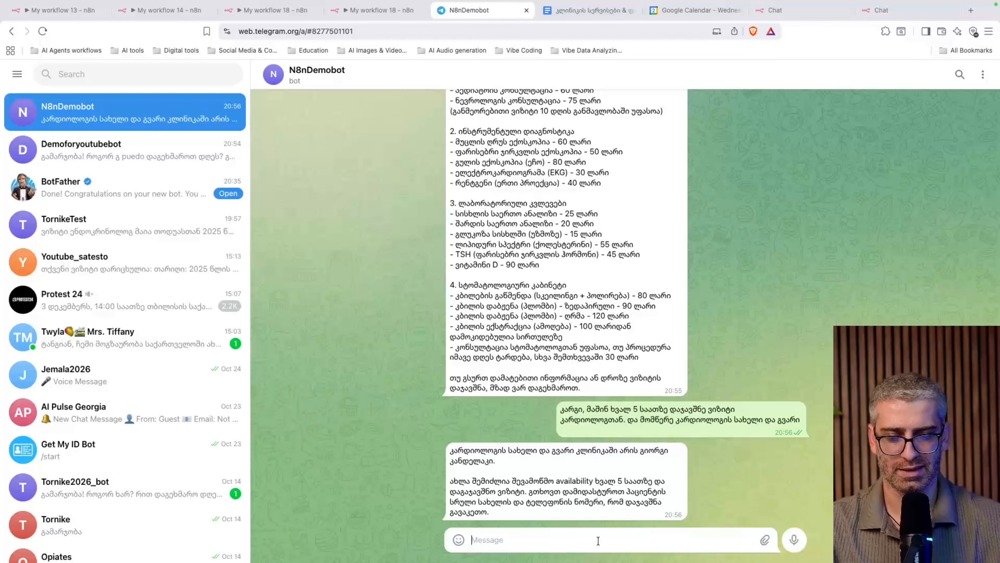
{"action": "type", "text": "თორნ"}
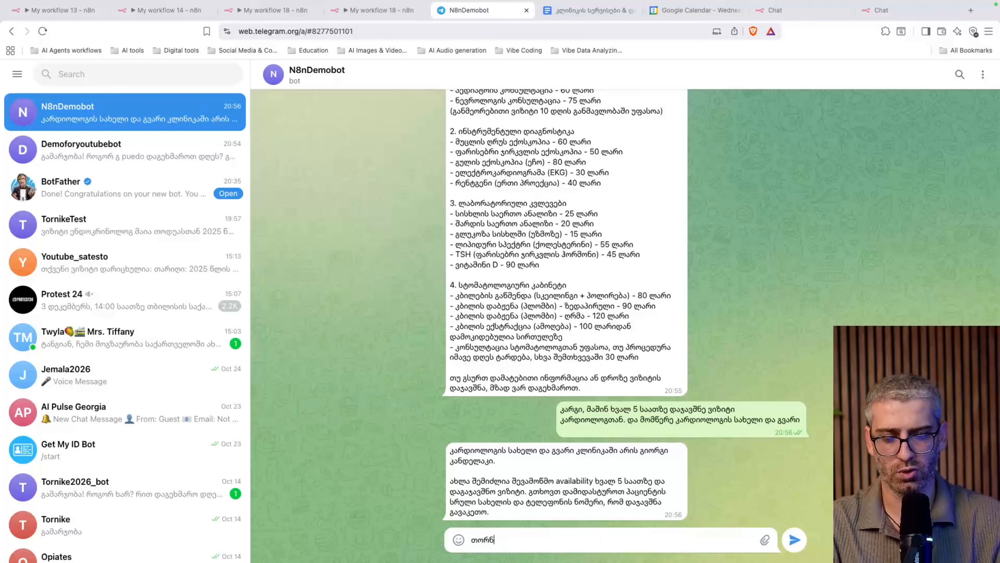
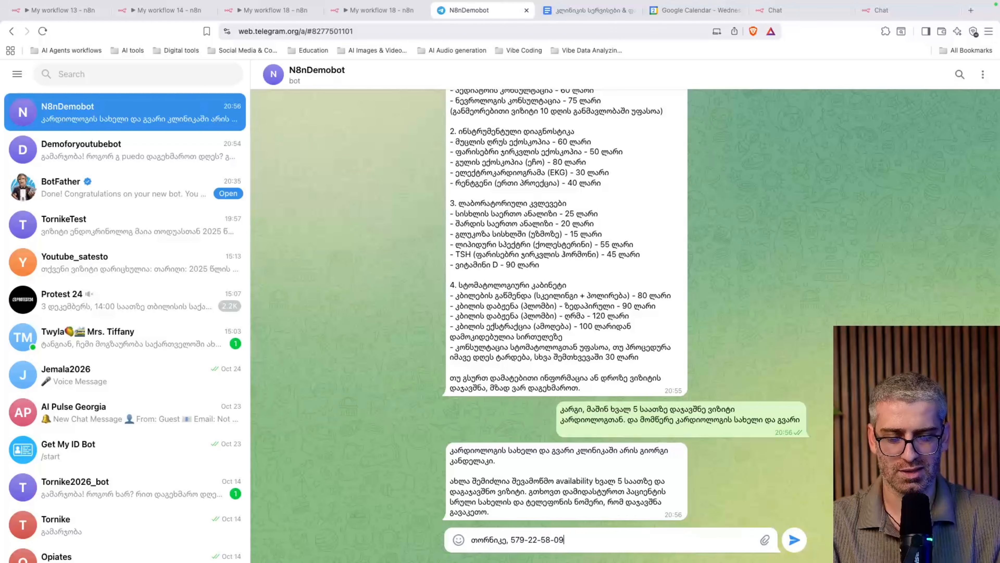
{"action": "key", "text": "Return"}
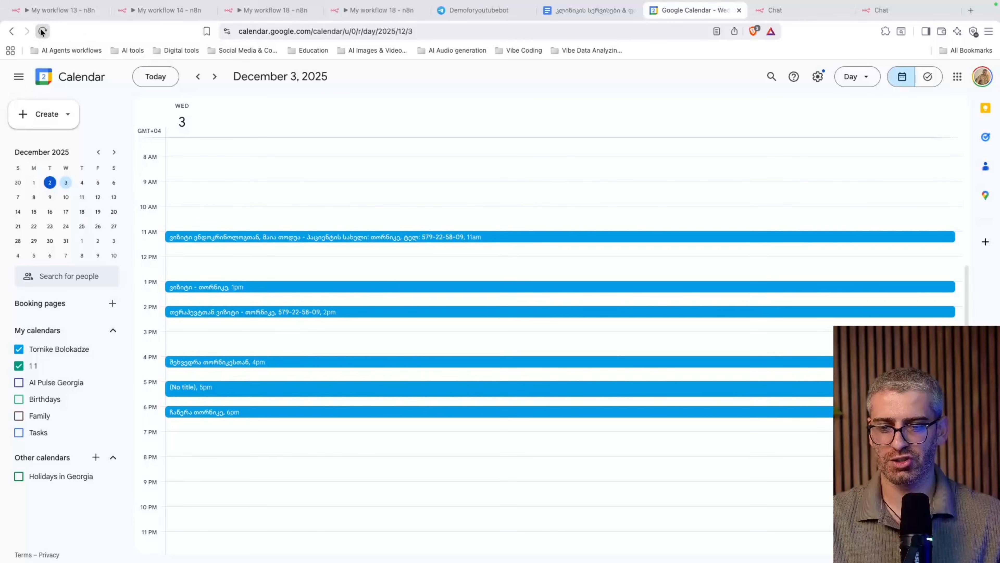
Reload Google Calendar and open the untitled 5:00–5:40pm December 3 event
{"action": "left_click", "coordinate": [42, 30]}
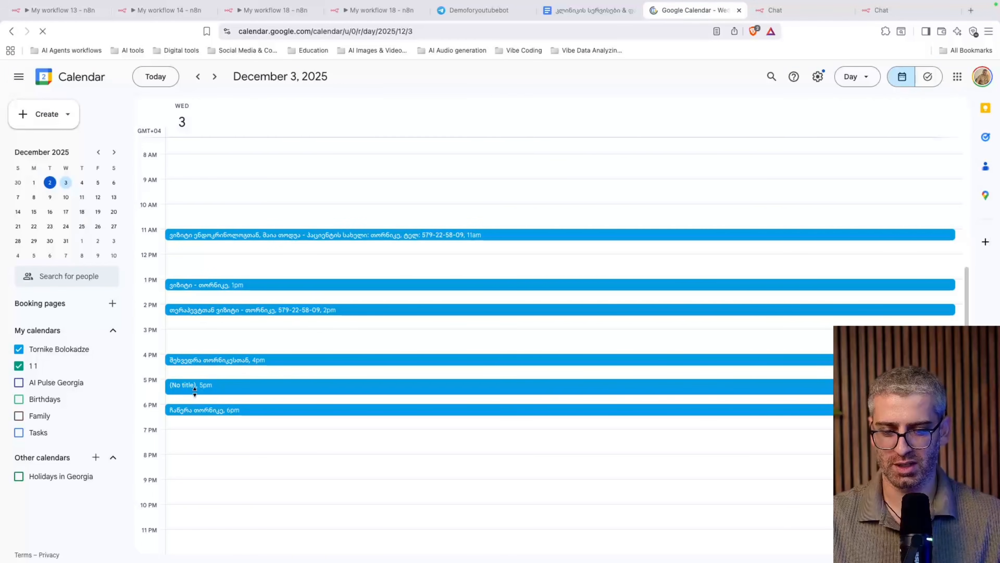
{"action": "left_click", "coordinate": [222, 385]}
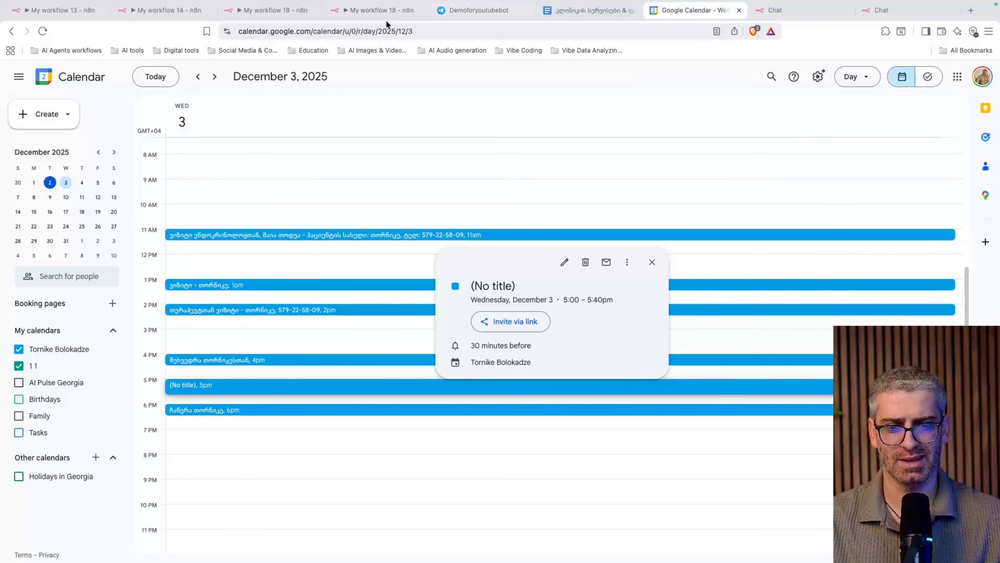
{"action": "left_click", "coordinate": [374, 11]}
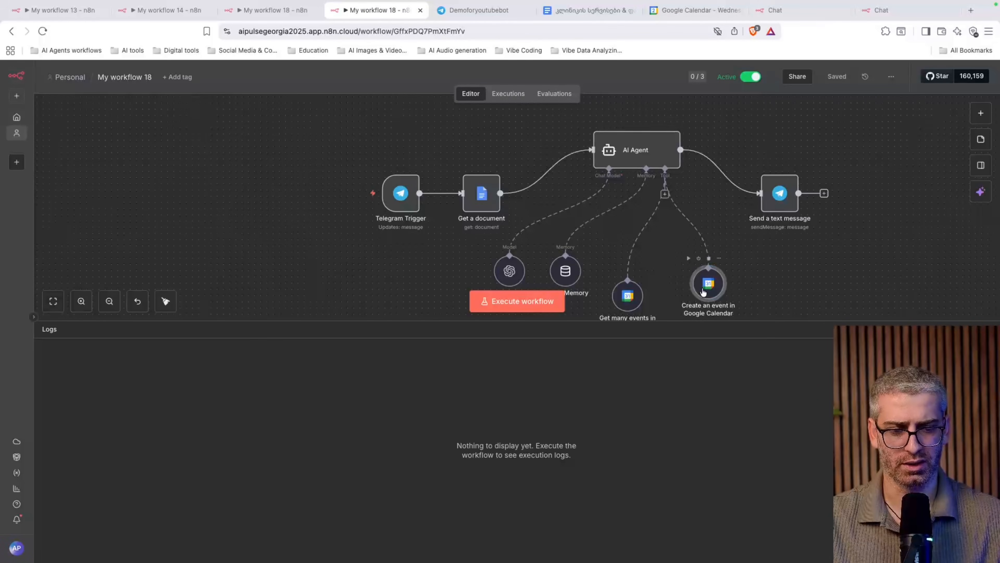
Add a Summary field to the Create an event tool and let the model define it
{"action": "double_click", "coordinate": [713, 292]}
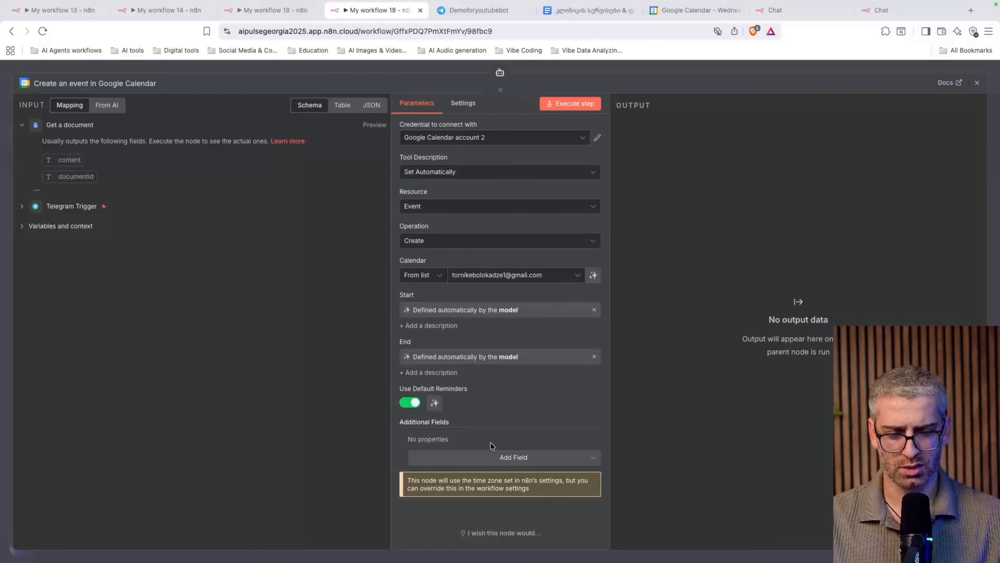
{"action": "left_click", "coordinate": [507, 459]}
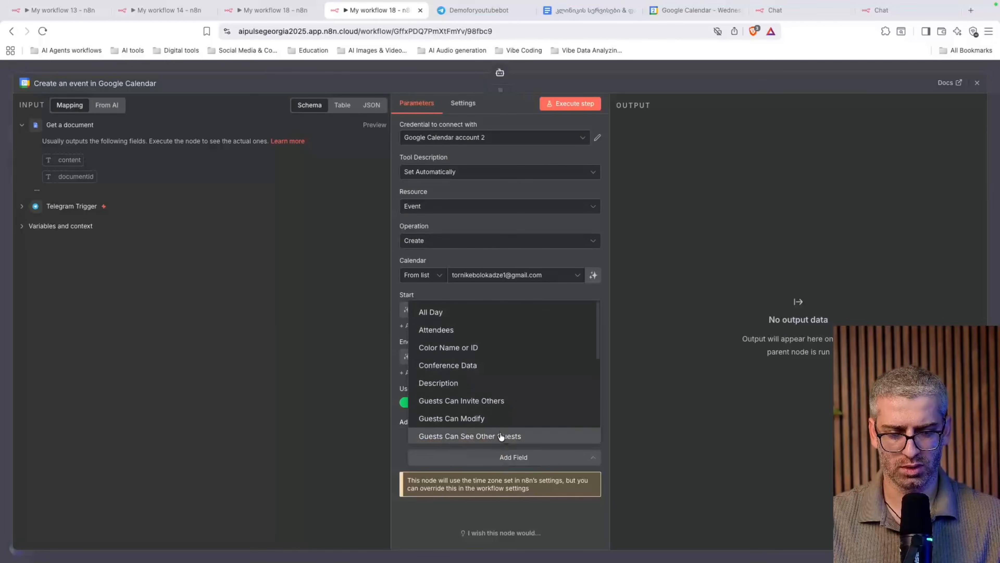
{"action": "scroll", "coordinate": [508, 371], "scroll_direction": "down", "scroll_amount": 5}
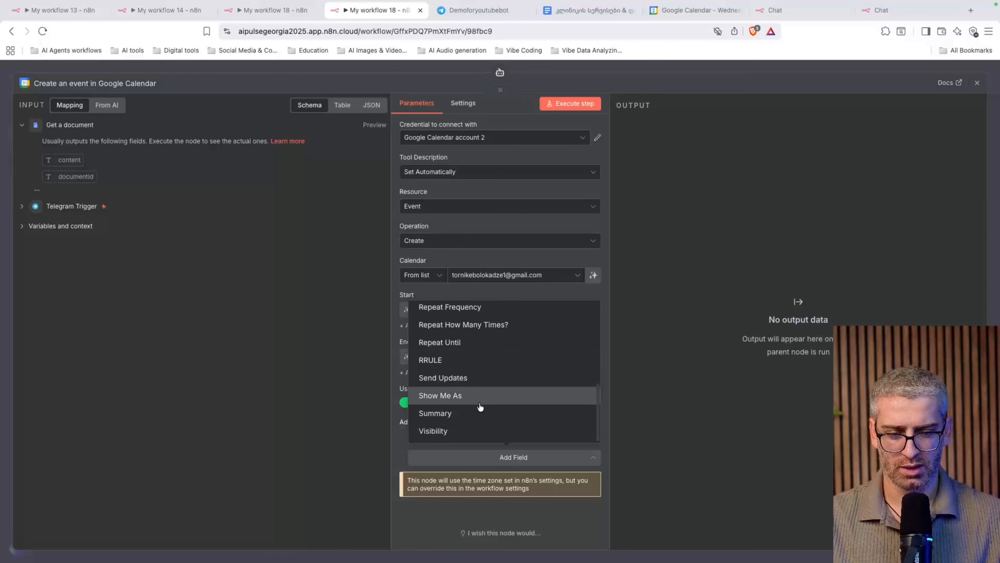
{"action": "left_click", "coordinate": [475, 413]}
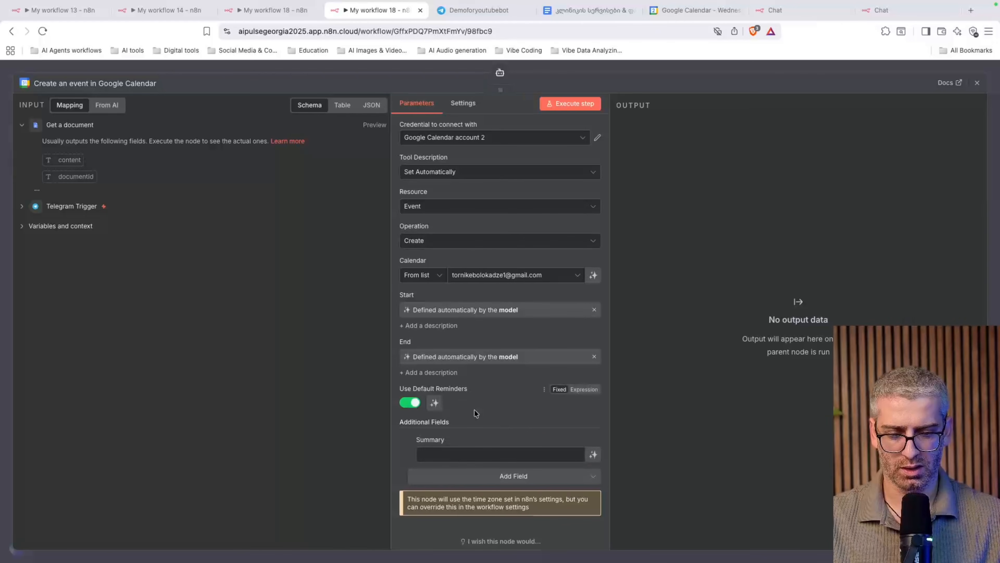
{"action": "left_click", "coordinate": [593, 454]}
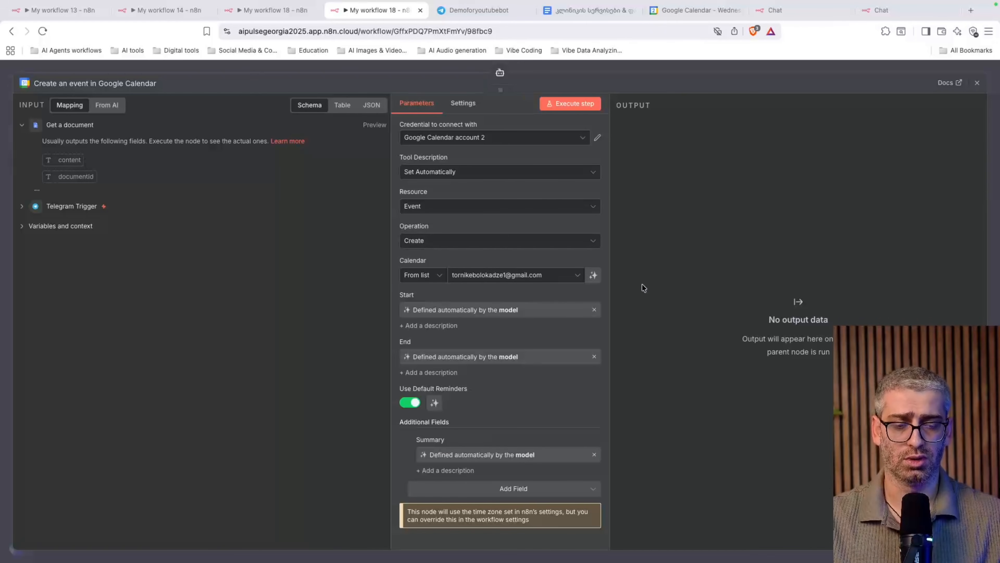
{"action": "left_click", "coordinate": [978, 84]}
Switch to the other My workflow 18 tab with the chat-triggered AI Agent
{"action": "scroll", "coordinate": [884, 221], "scroll_direction": "right", "scroll_amount": 2}
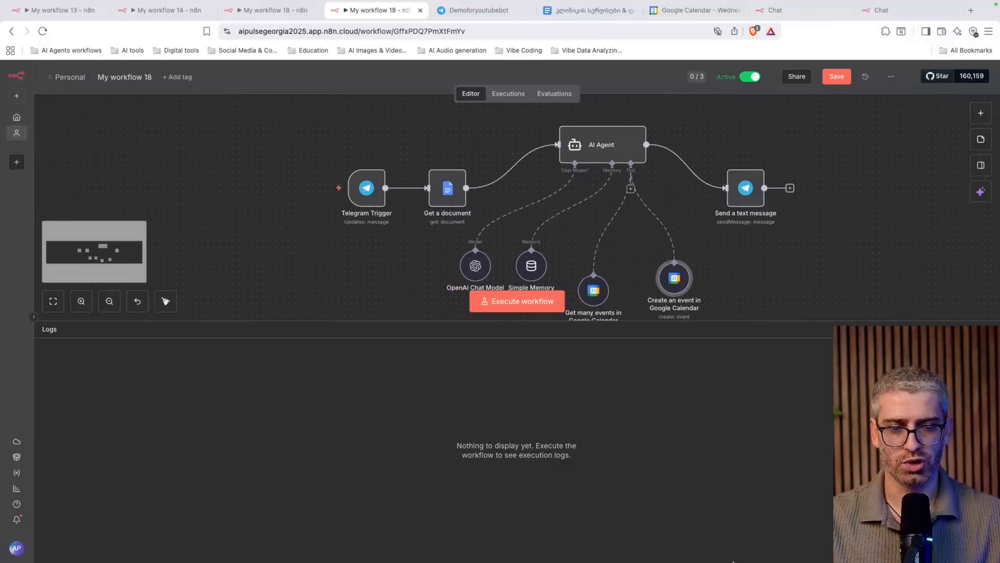
{"action": "mouse_move", "coordinate": [731, 561]}
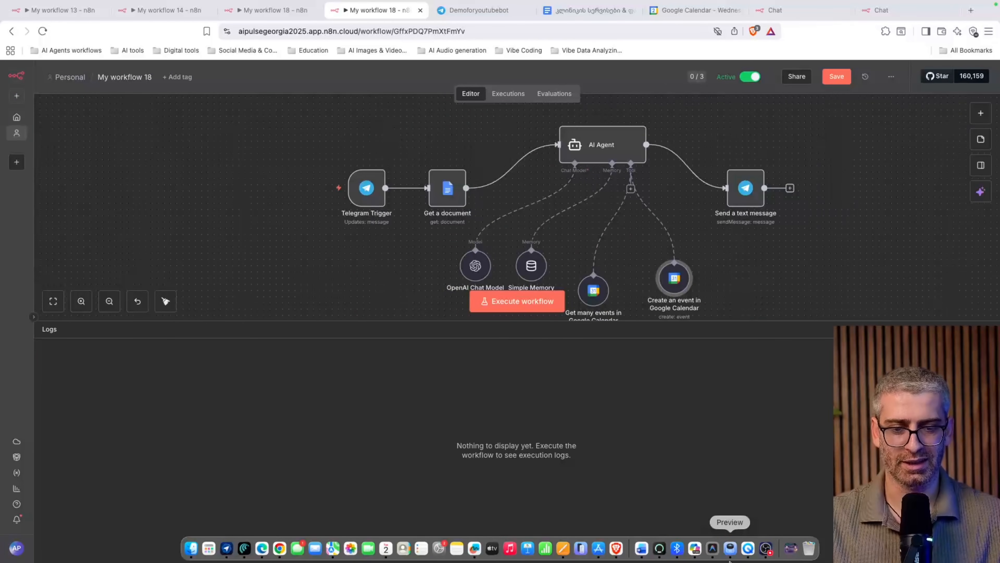
{"action": "scroll", "coordinate": [728, 232], "scroll_direction": "right", "scroll_amount": 4}
{"action": "mouse_move", "coordinate": [700, 562]}
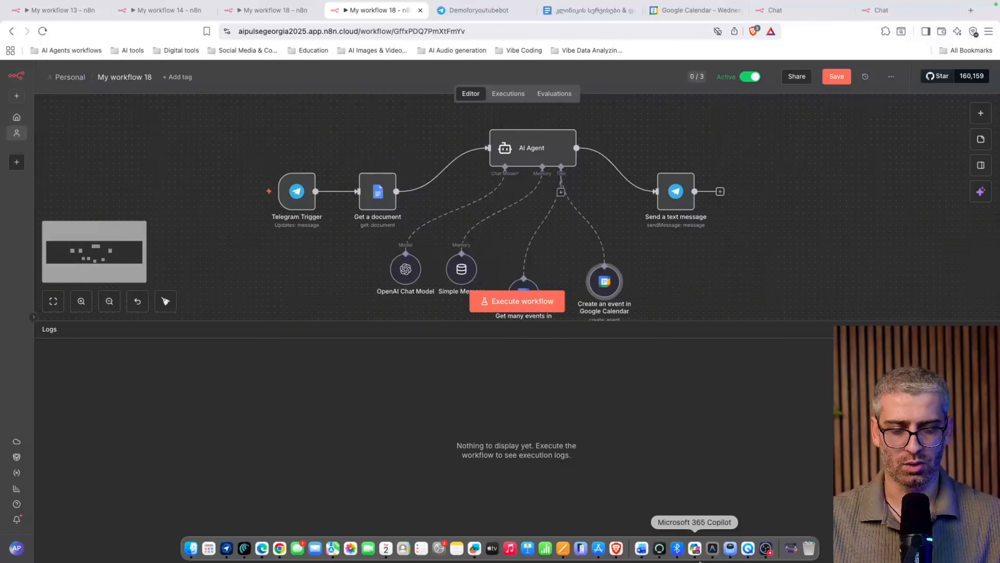
{"action": "scroll", "coordinate": [753, 240], "scroll_direction": "down", "scroll_amount": 2}
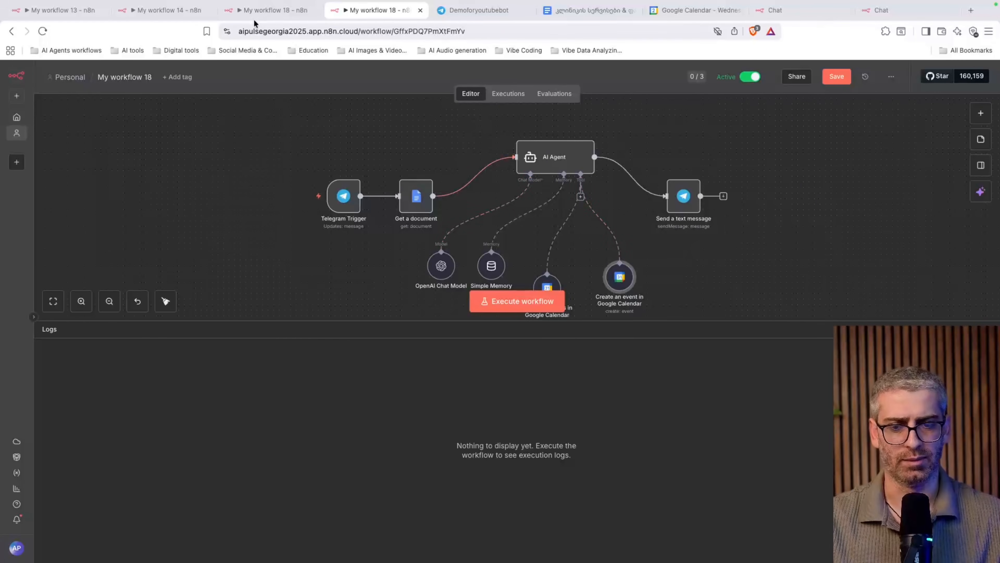
{"action": "left_click", "coordinate": [251, 12]}
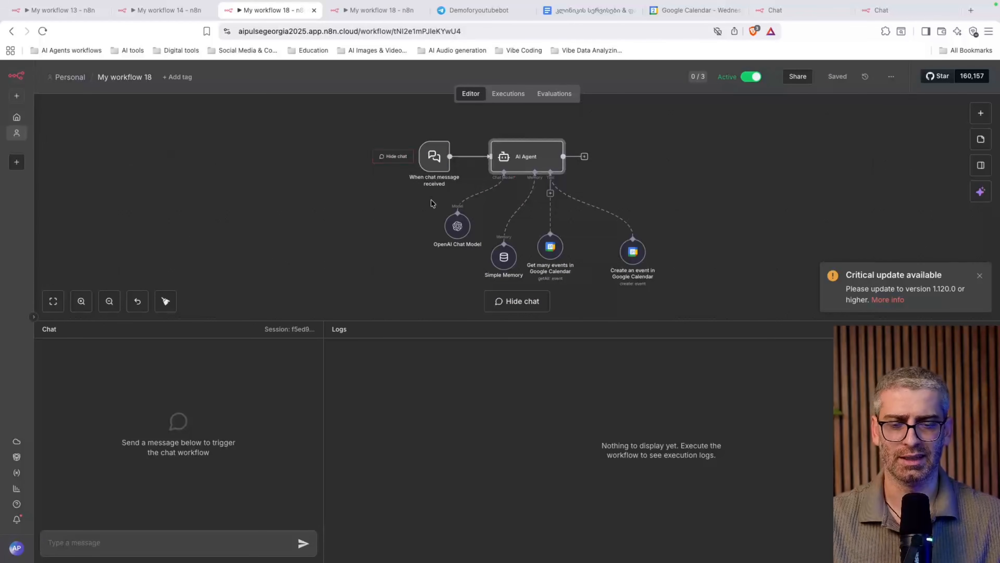
Change the When chat message received trigger from Hosted Chat to Embedded Chat and follow its 'here' instructions link
{"action": "double_click", "coordinate": [438, 174]}
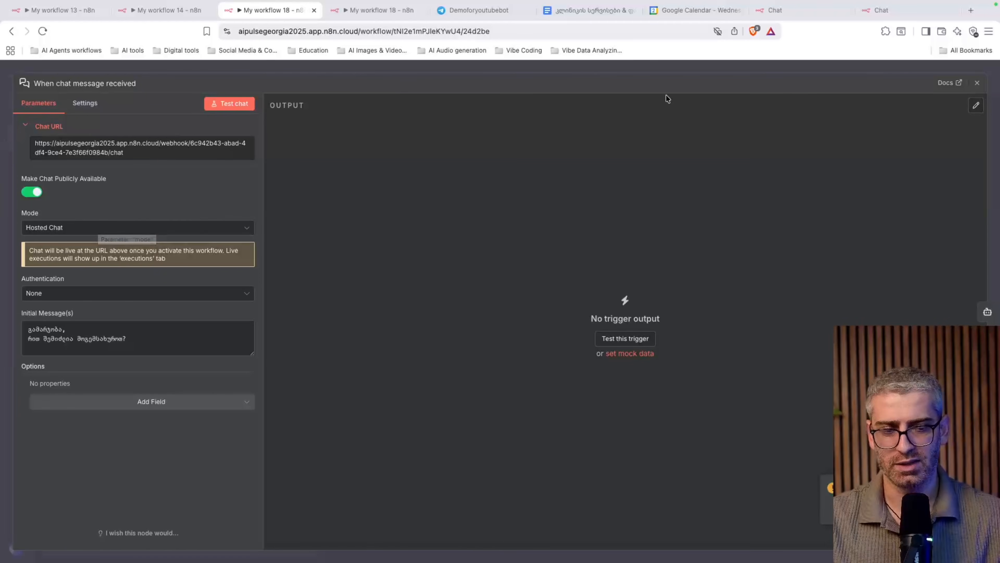
{"action": "left_click", "coordinate": [977, 83]}
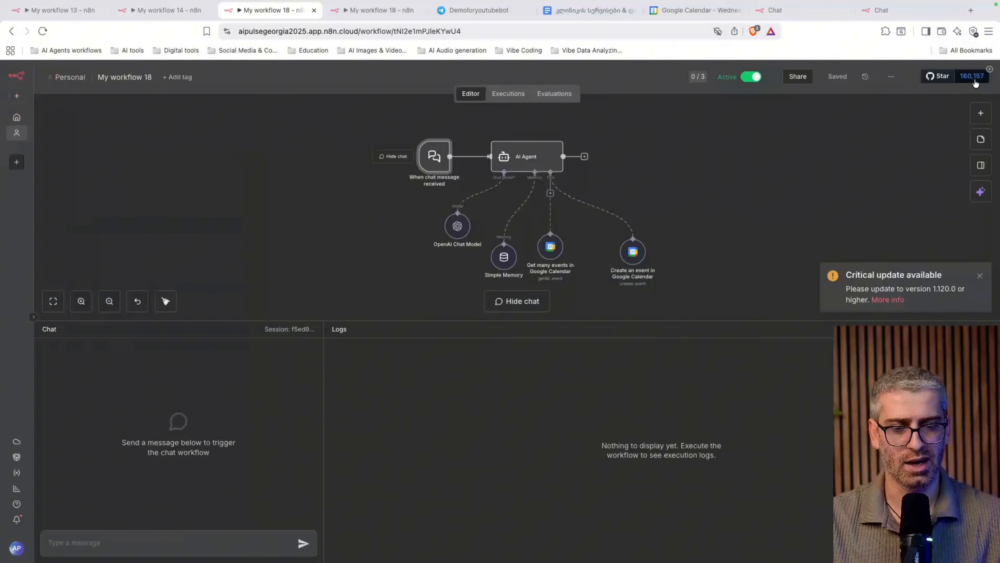
{"action": "double_click", "coordinate": [433, 157]}
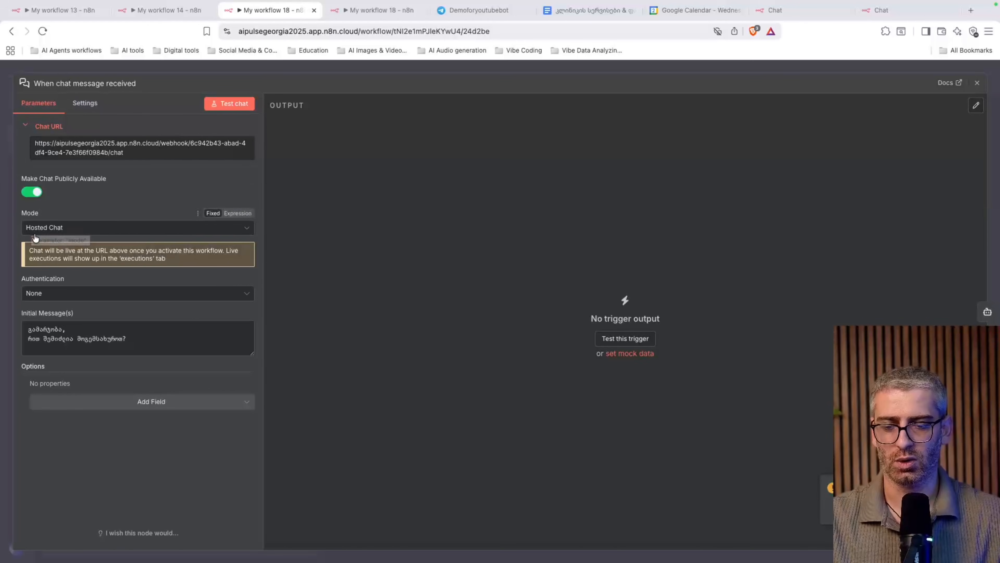
{"action": "left_click", "coordinate": [119, 232]}
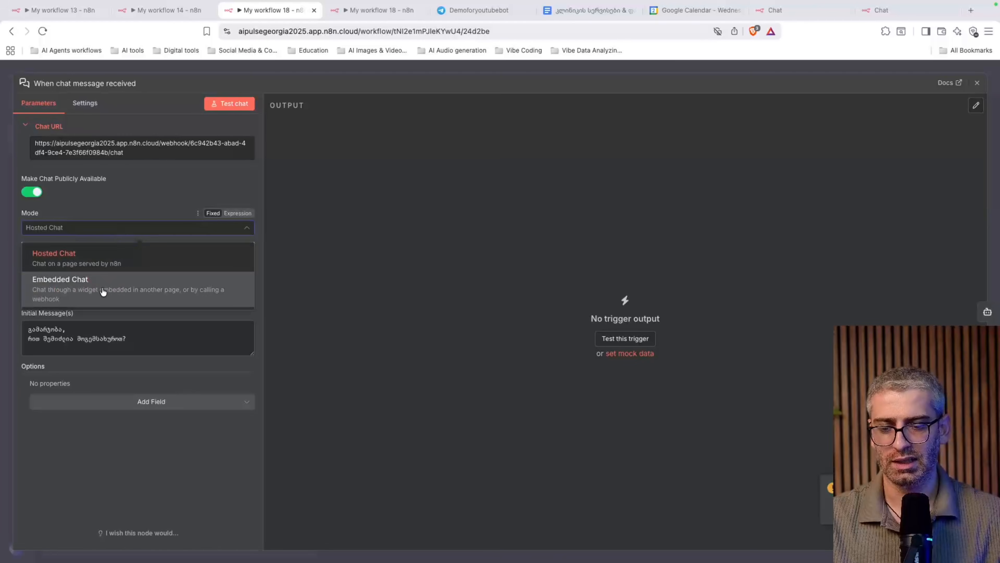
{"action": "left_click", "coordinate": [110, 280]}
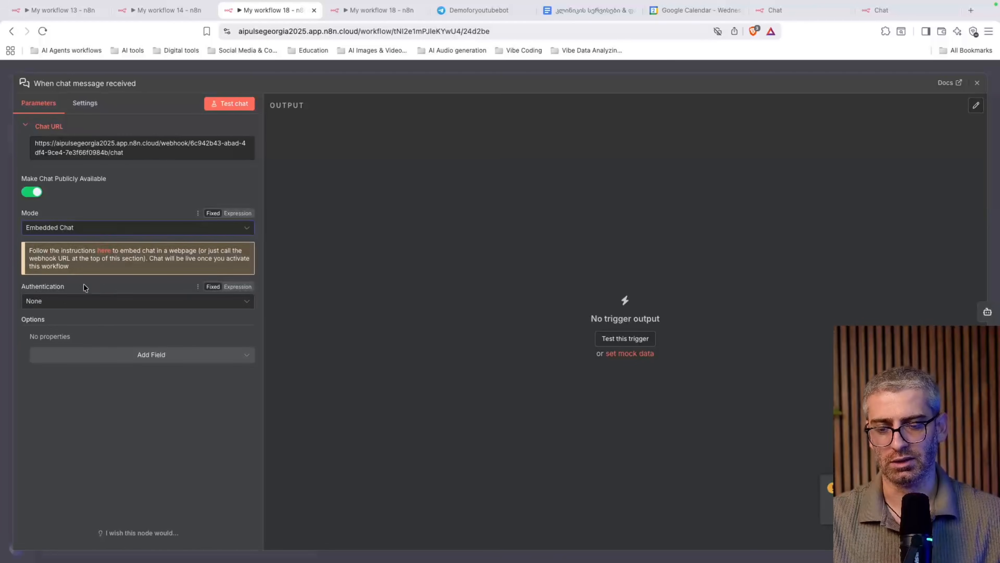
{"action": "left_click", "coordinate": [103, 251]}
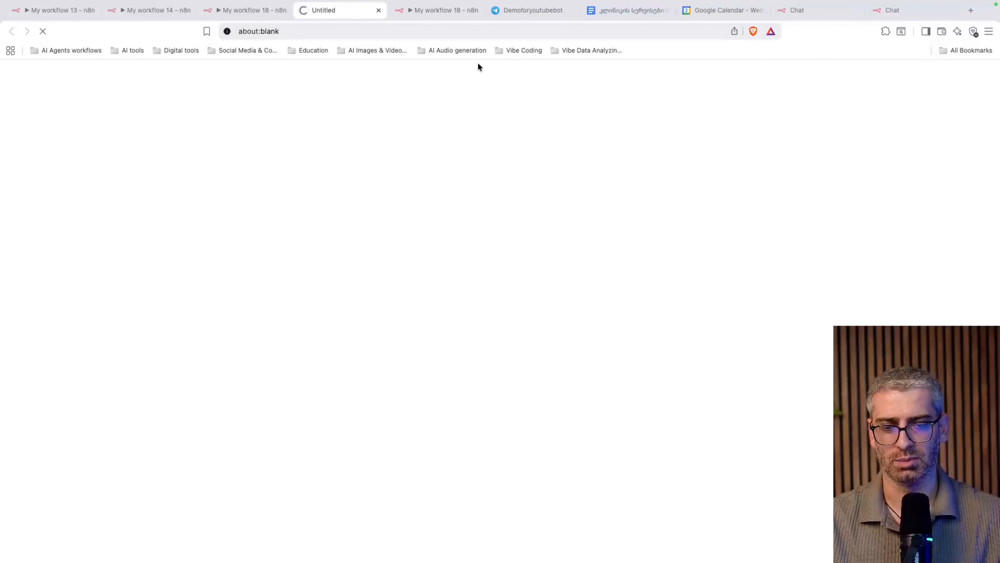
{"action": "scroll", "coordinate": [368, 134], "scroll_direction": "down", "scroll_amount": 7}
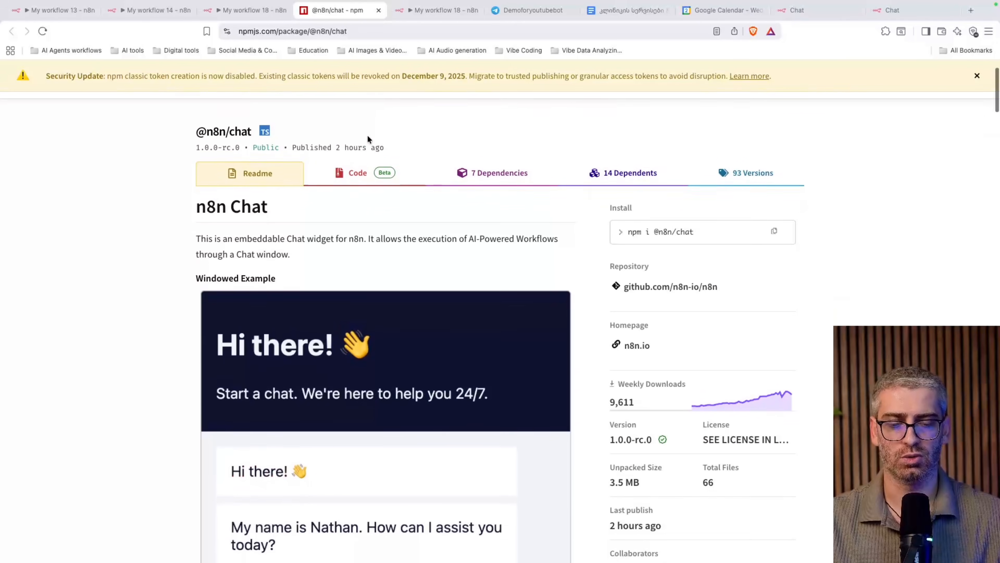
{"action": "scroll", "coordinate": [367, 135], "scroll_direction": "down", "scroll_amount": 8}
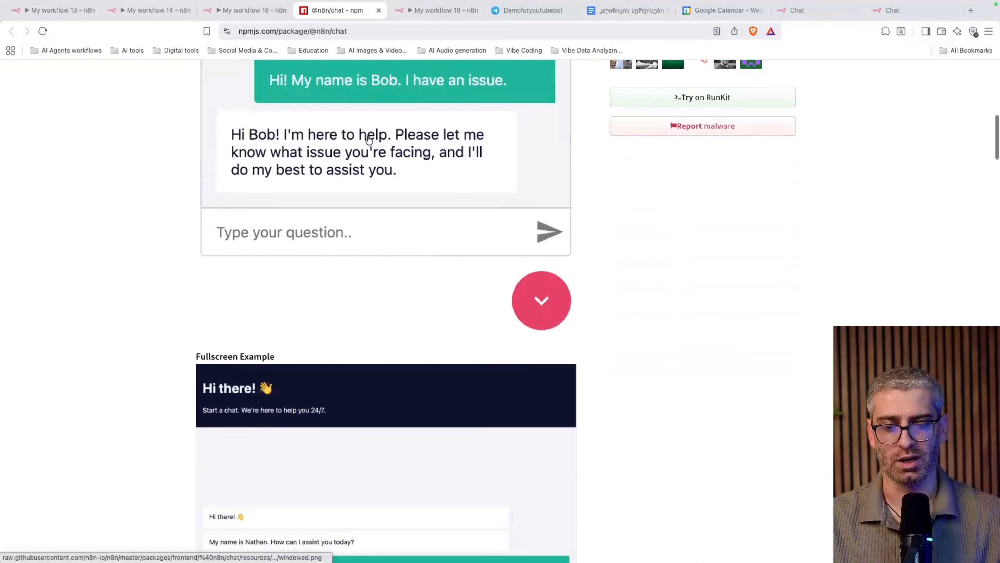
{"action": "scroll", "coordinate": [368, 135], "scroll_direction": "up", "scroll_amount": 15}
{"action": "scroll", "coordinate": [368, 135], "scroll_direction": "down", "scroll_amount": 20}
{"action": "scroll", "coordinate": [368, 136], "scroll_direction": "down", "scroll_amount": 20}
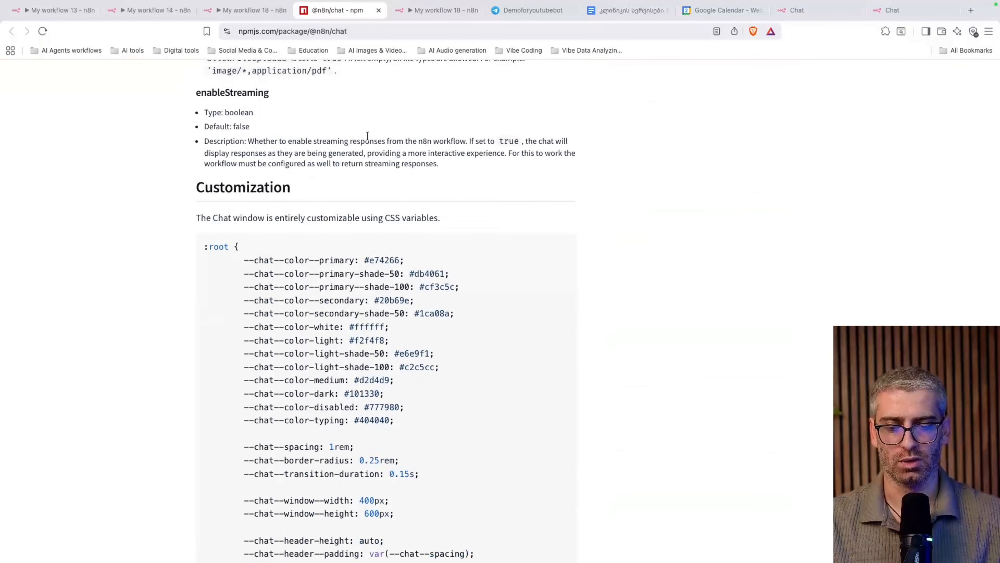
{"action": "scroll", "coordinate": [367, 136], "scroll_direction": "up", "scroll_amount": 2}
{"action": "scroll", "coordinate": [367, 136], "scroll_direction": "down", "scroll_amount": 9}
{"action": "scroll", "coordinate": [368, 136], "scroll_direction": "up", "scroll_amount": 3}
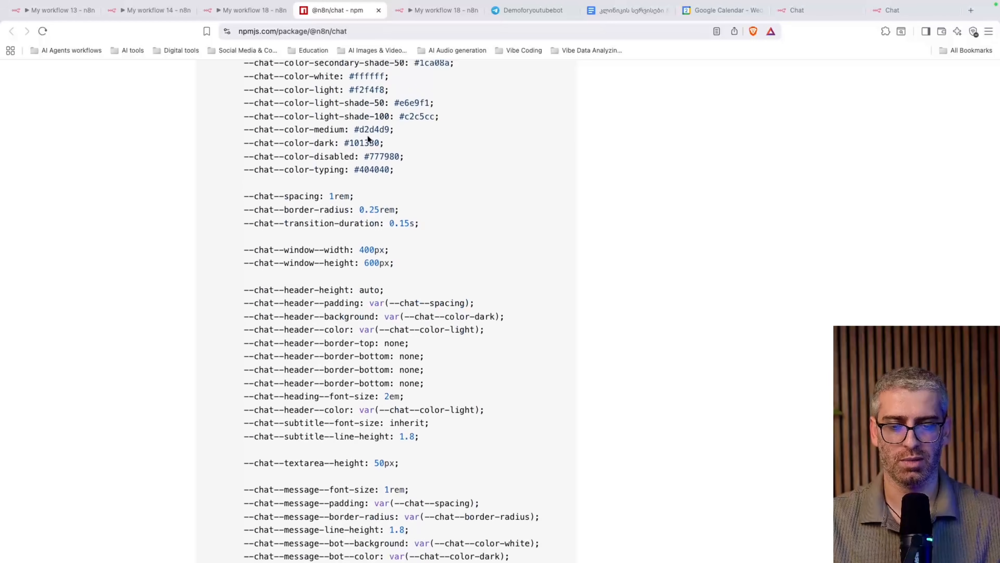
{"action": "scroll", "coordinate": [363, 220], "scroll_direction": "up", "scroll_amount": 2}
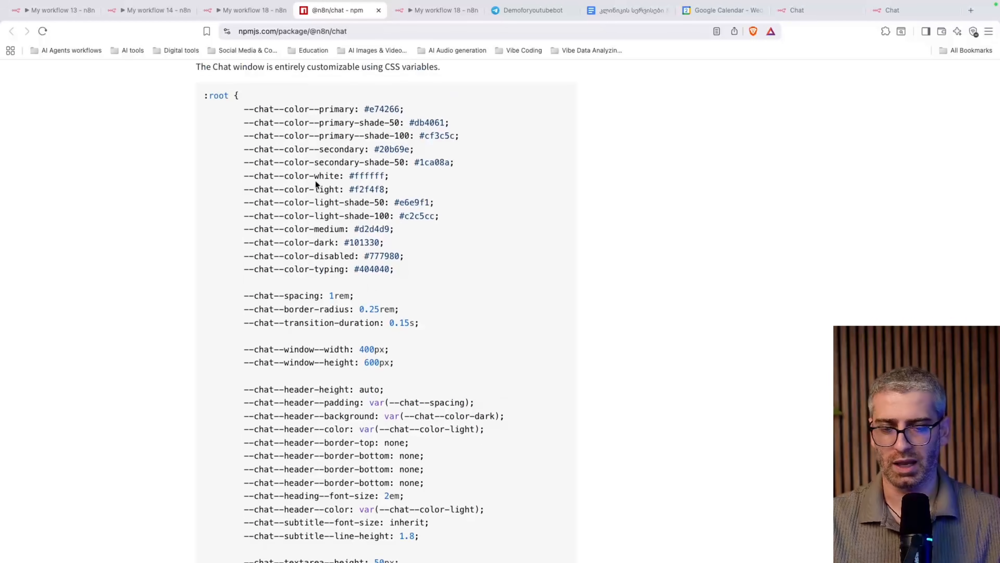
{"action": "scroll", "coordinate": [369, 184], "scroll_direction": "up", "scroll_amount": 18}
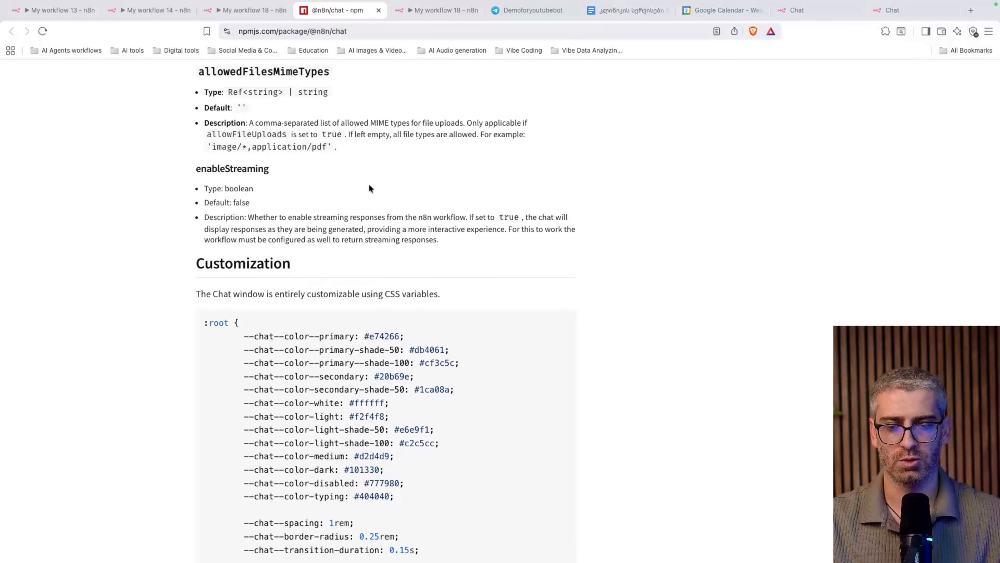
{"action": "scroll", "coordinate": [369, 186], "scroll_direction": "up", "scroll_amount": 20}
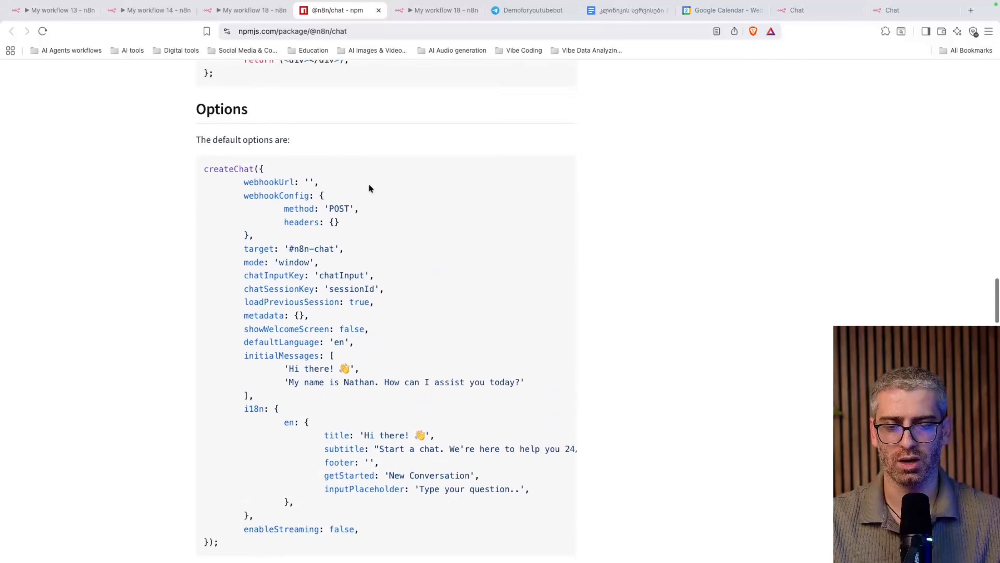
{"action": "scroll", "coordinate": [369, 183], "scroll_direction": "up", "scroll_amount": 18}
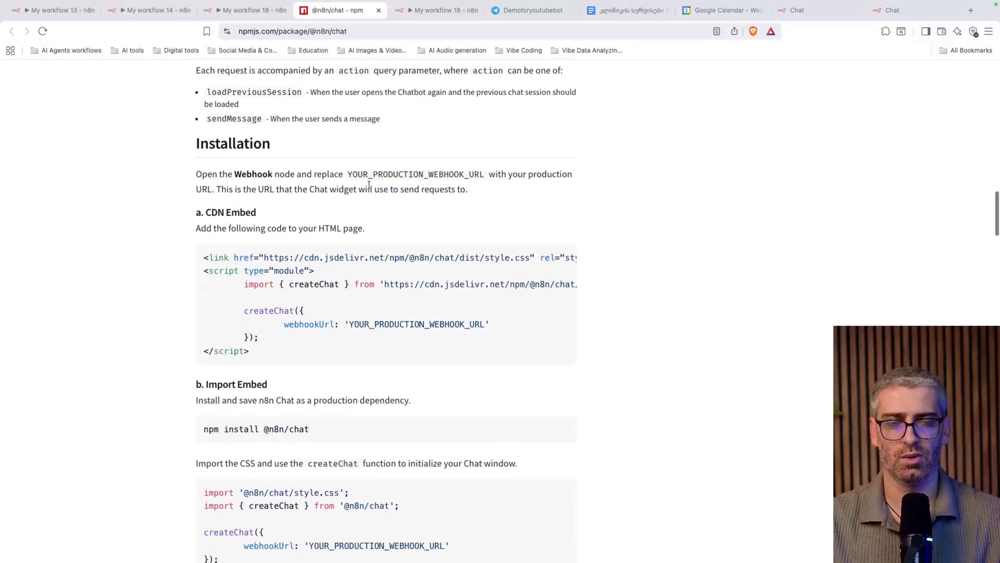
{"action": "scroll", "coordinate": [369, 183], "scroll_direction": "down", "scroll_amount": 11}
{"action": "scroll", "coordinate": [369, 183], "scroll_direction": "down", "scroll_amount": 20}
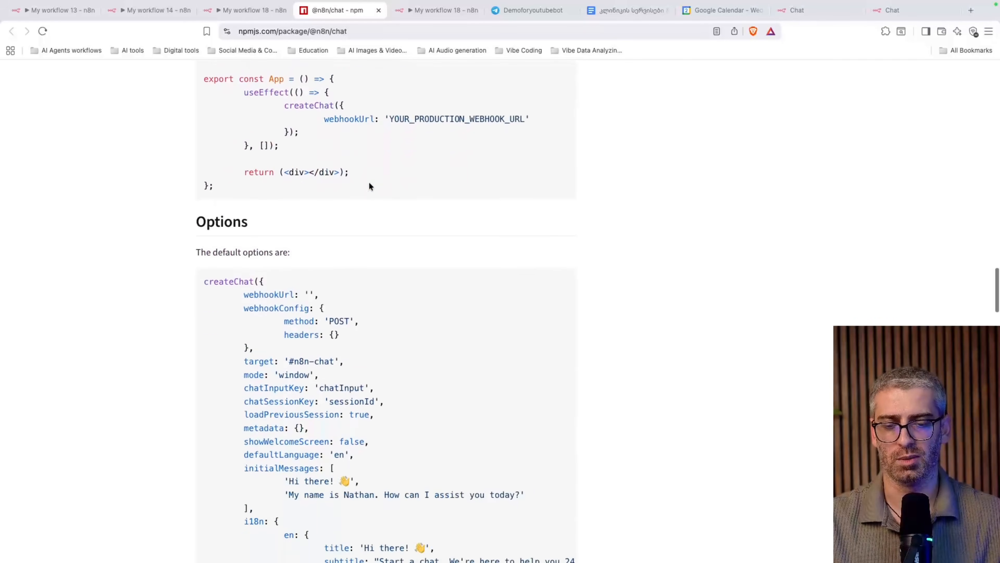
{"action": "scroll", "coordinate": [369, 182], "scroll_direction": "up", "scroll_amount": 20}
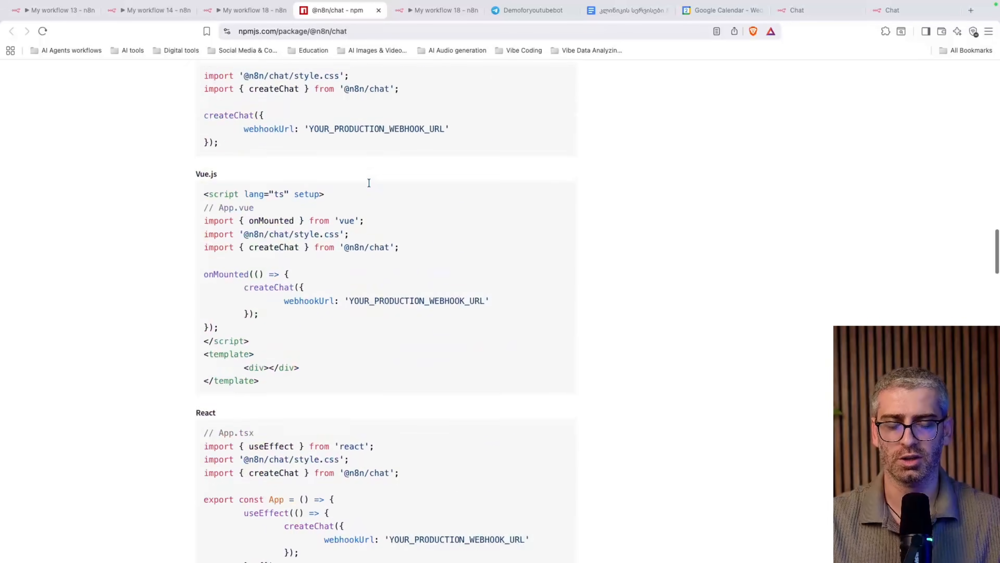
{"action": "scroll", "coordinate": [369, 186], "scroll_direction": "down", "scroll_amount": 20}
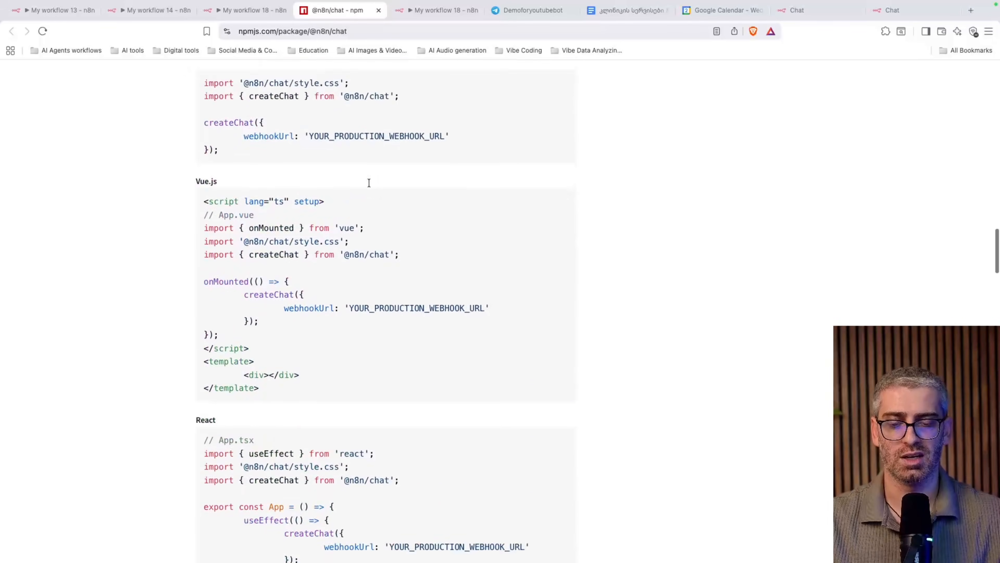
{"action": "scroll", "coordinate": [369, 186], "scroll_direction": "up", "scroll_amount": 20}
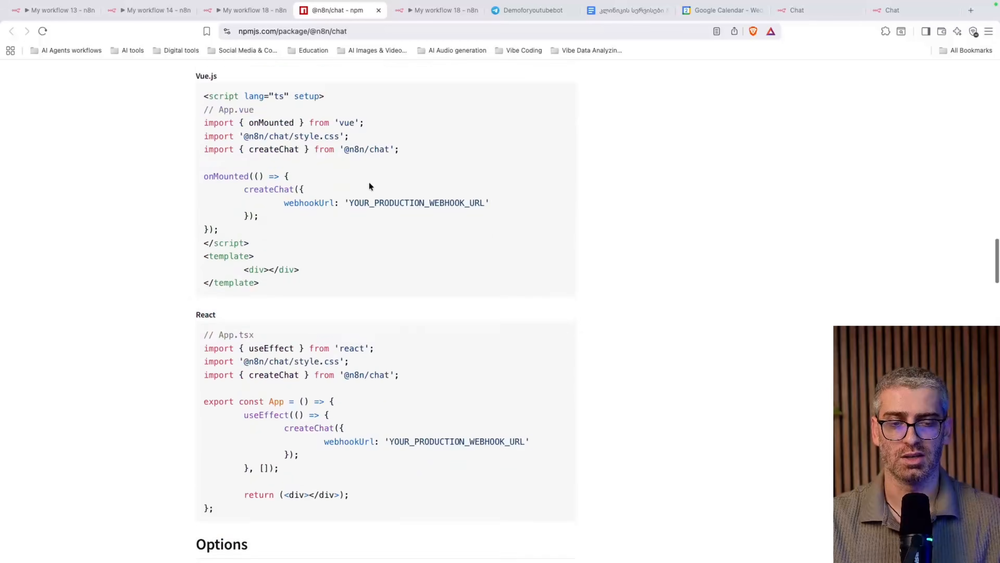